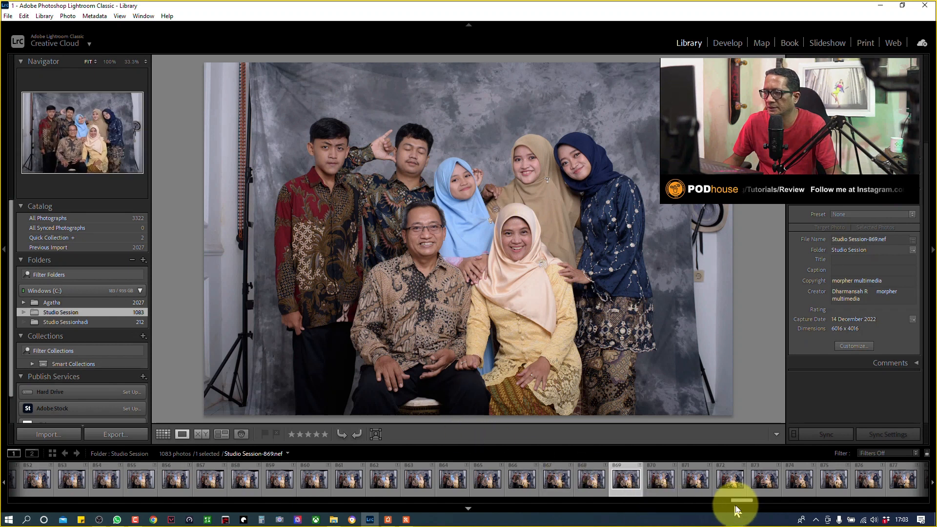
# Look through the seated family portraits in the Studio Session folder, from about frame 848 to frame 883
pyautogui.moveTo(737, 499); pyautogui.dragTo(748, 498)
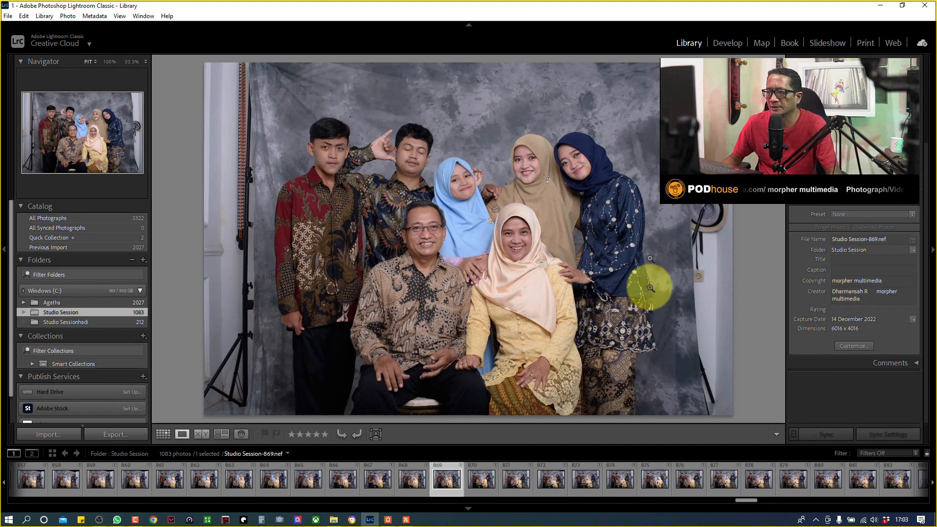
pyautogui.moveTo(746, 500); pyautogui.dragTo(730, 513)
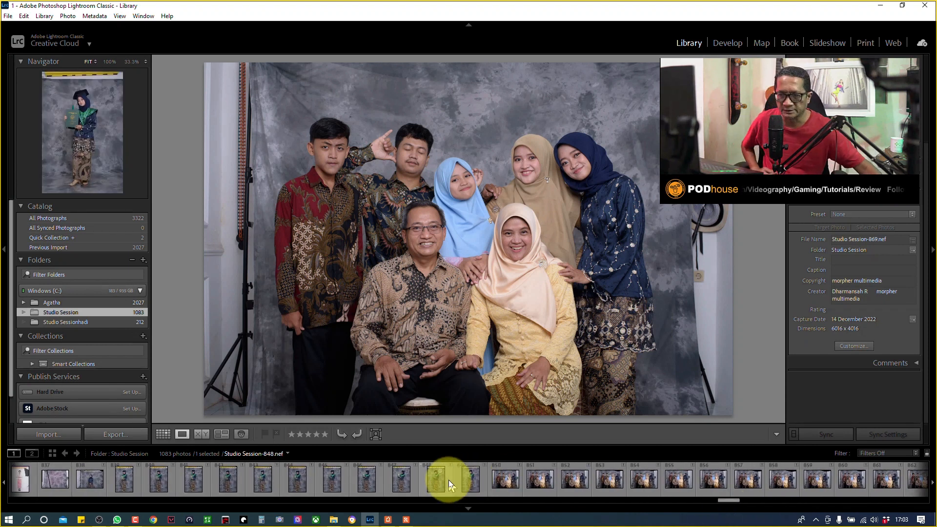
pyautogui.press('Right')
pyautogui.press('Right')
pyautogui.press('Right')
pyautogui.press('Right')
pyautogui.press('Right')
pyautogui.press('Right')
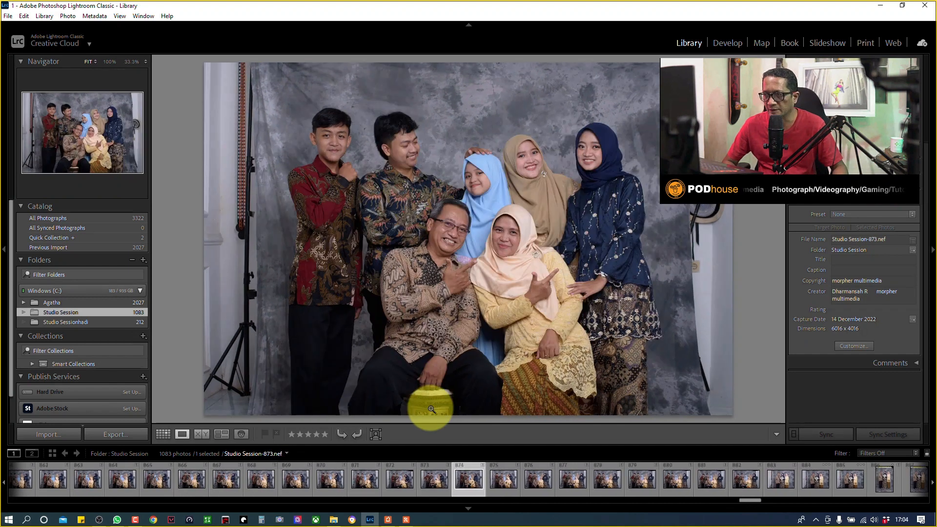
pyautogui.press('Right')
pyautogui.press('Right')
pyautogui.press('Right')
pyautogui.press('Right')
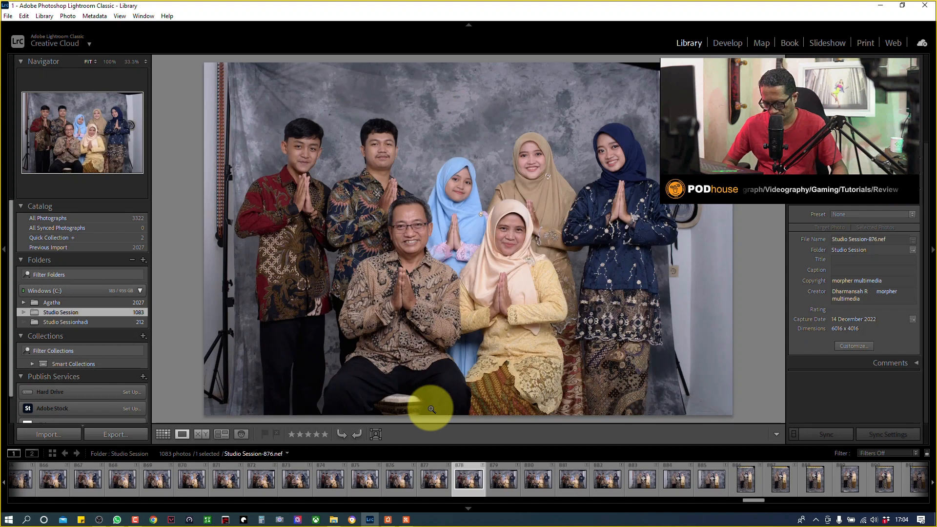
pyautogui.press('Right')
pyautogui.press('Right')
pyautogui.press('Right')
pyautogui.press('Right')
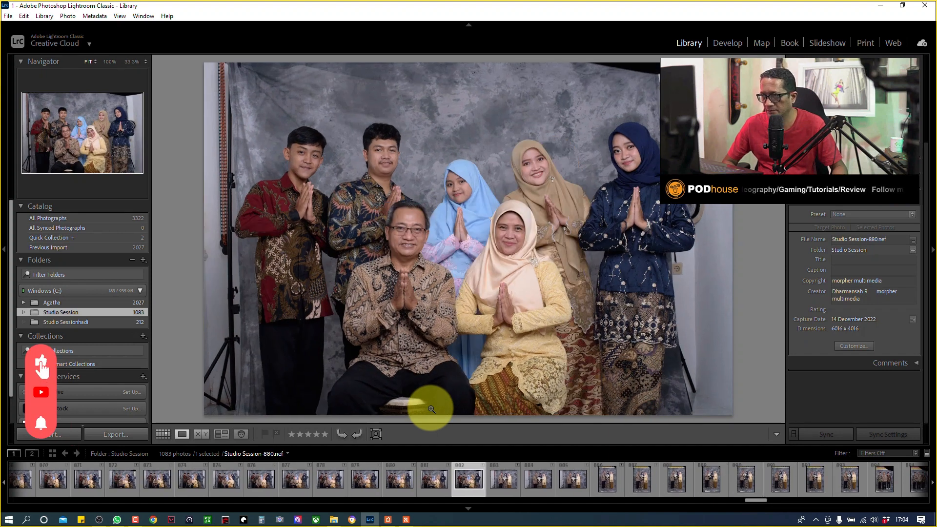
pyautogui.press('Right')
pyautogui.press('Right')
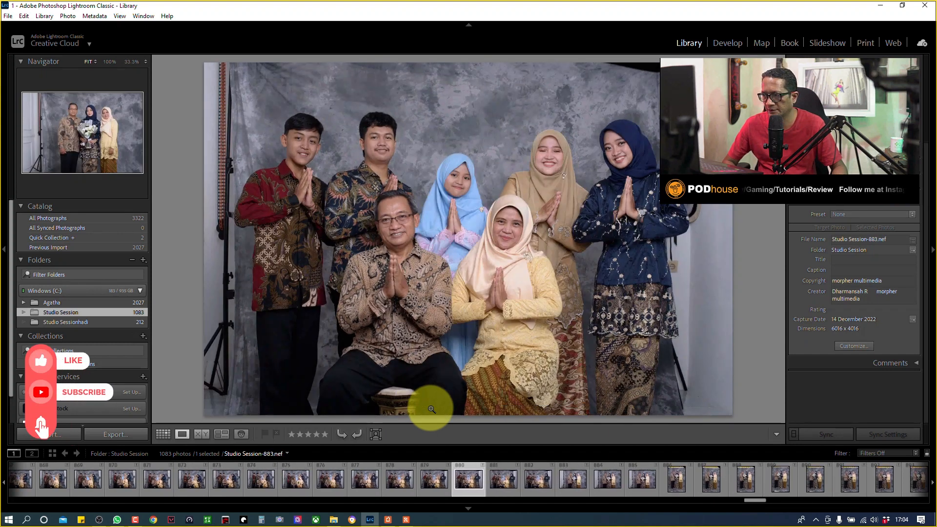
# Go back through the family portraits between frames 883 and 870 and compare the poses and expressions
pyautogui.press('Left')
pyautogui.press('Left')
pyautogui.press('Left')
pyautogui.press('Left')
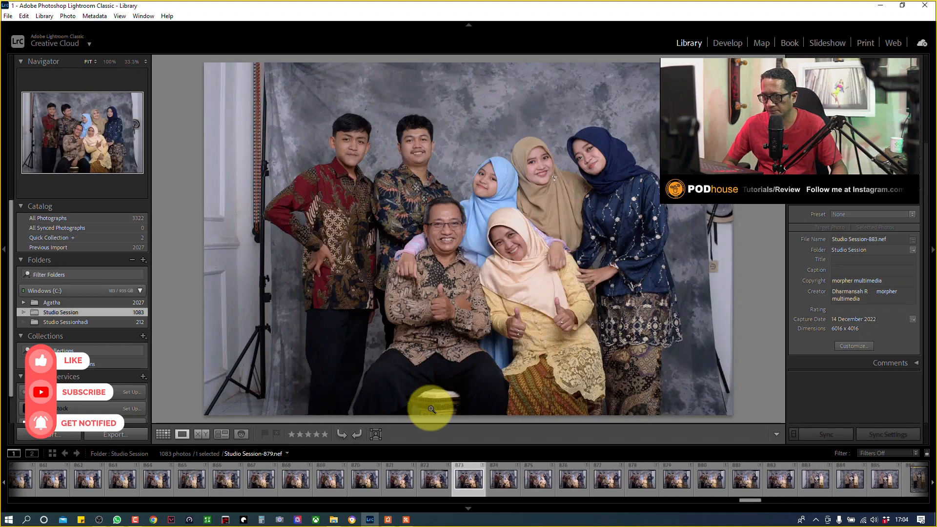
pyautogui.press('Left')
pyautogui.press('Left')
pyautogui.press('Left')
pyautogui.press('Left')
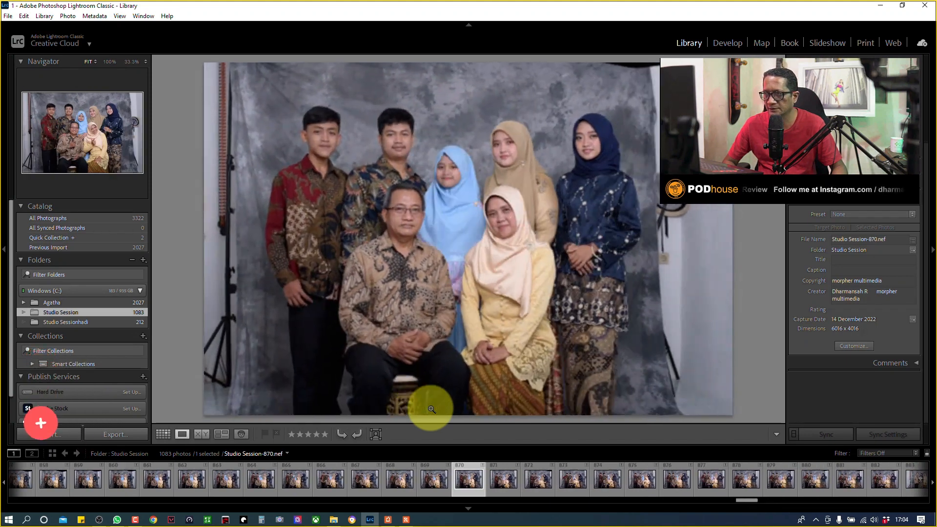
pyautogui.click(718, 482)
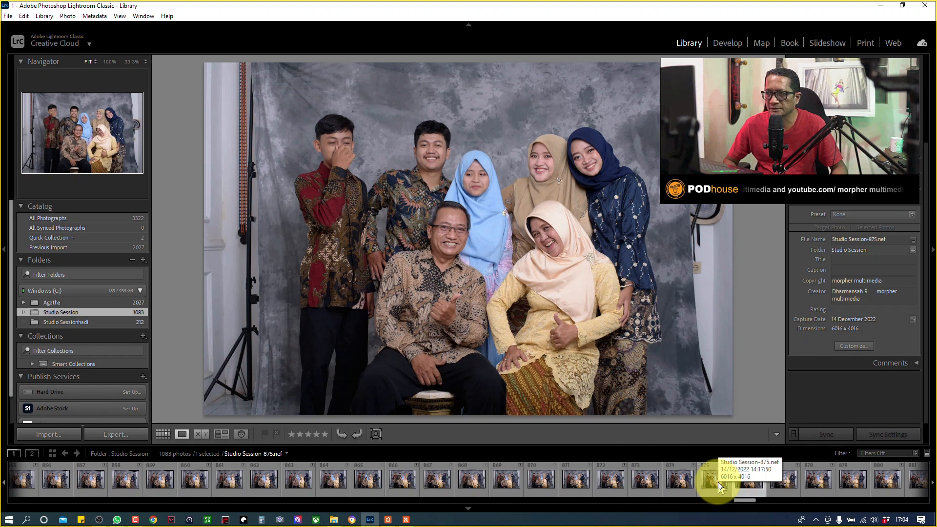
pyautogui.press('Left')
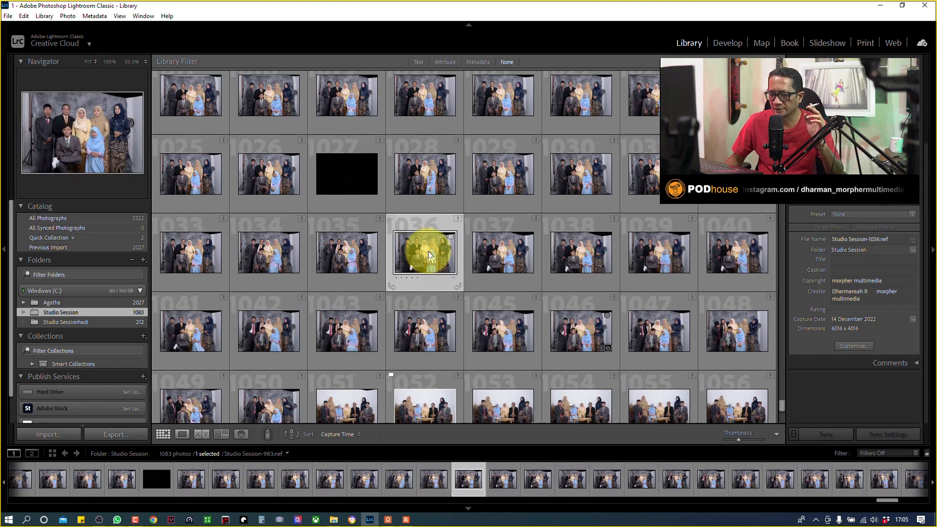
# Enlarge the formal-suit family portraits and rate Studio Session-1024.nef five stars
pyautogui.click(181, 434)
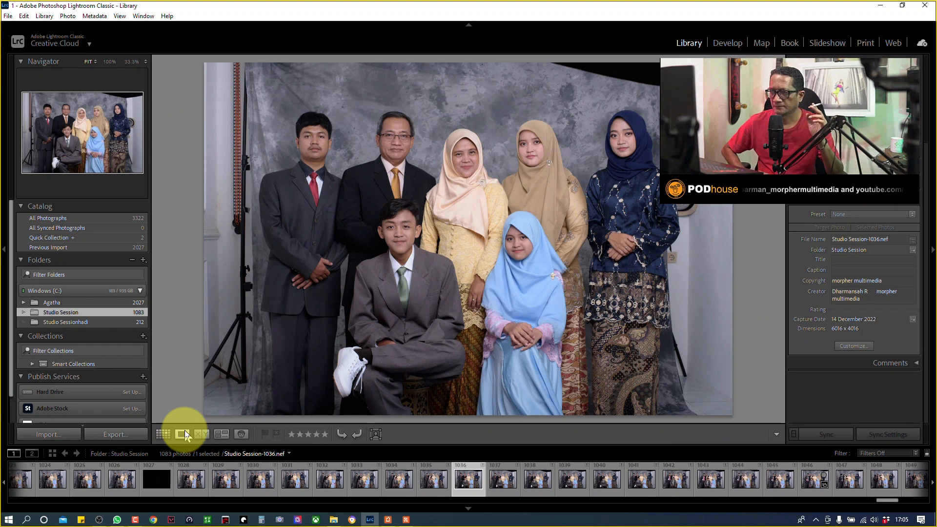
pyautogui.press('Up')
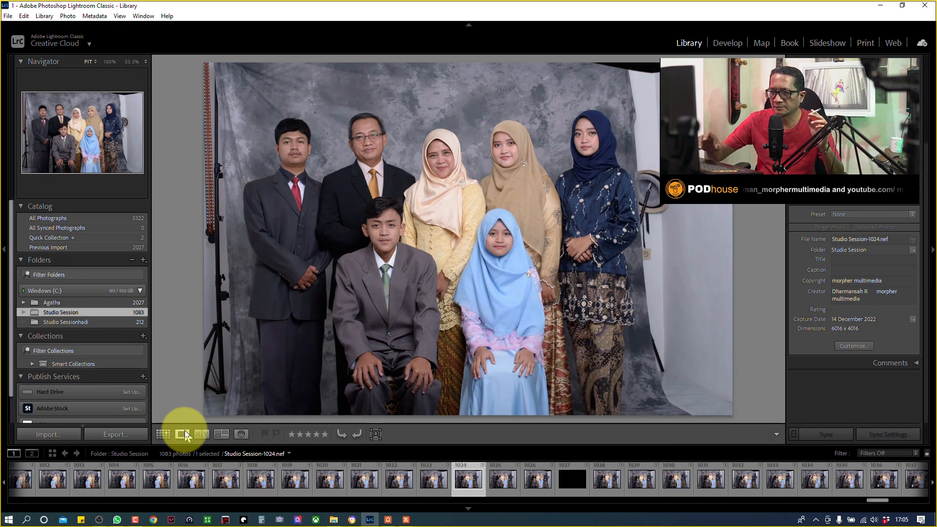
pyautogui.press('5')
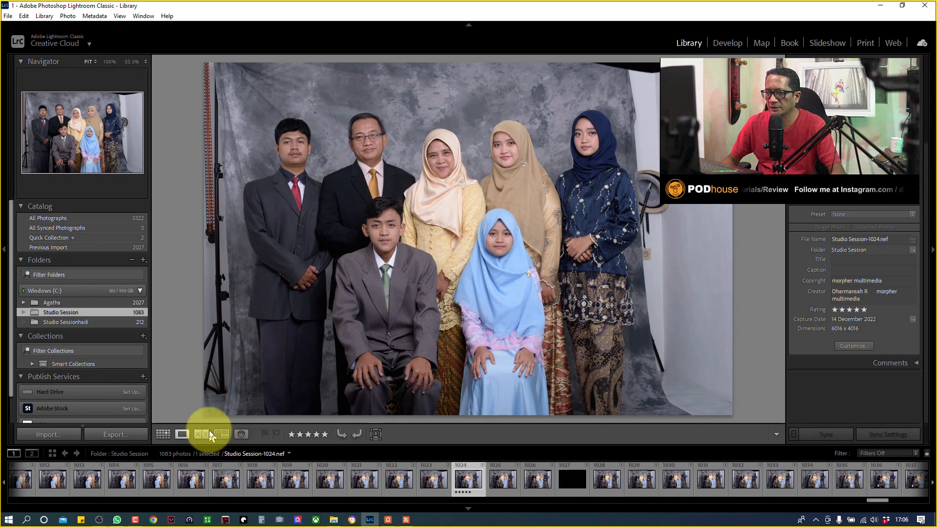
# Compare the portraits with the girl in blue seated in front and rate Studio Session-1016.nef five stars
pyautogui.click(170, 431)
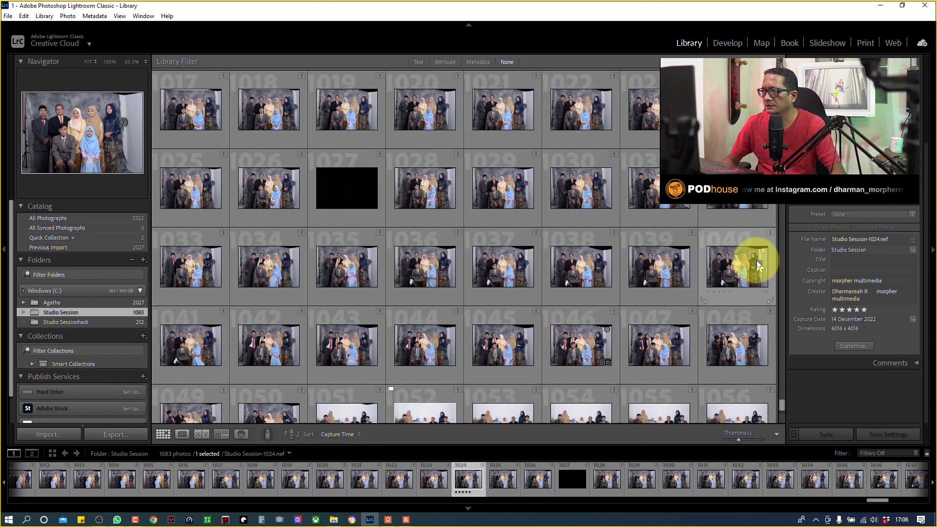
pyautogui.click(181, 433)
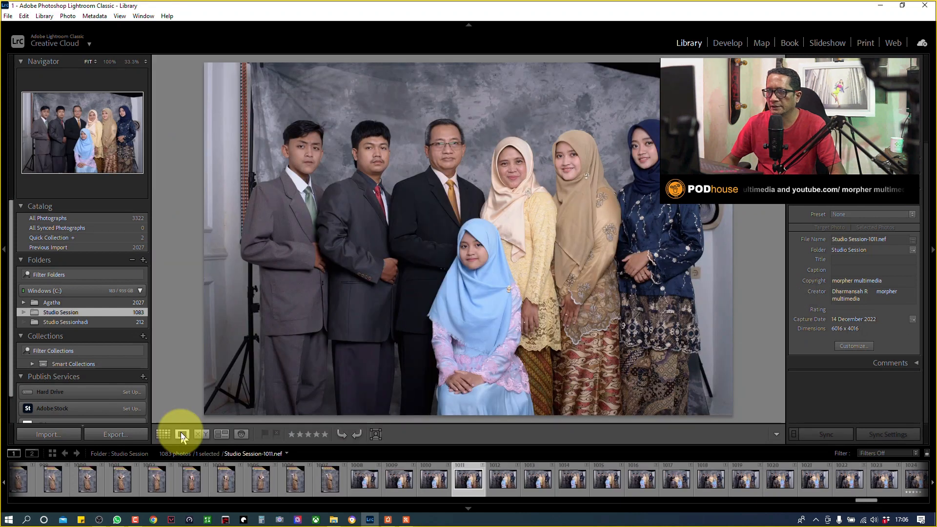
pyautogui.press('Right')
pyautogui.press('Right')
pyautogui.press('Right')
pyautogui.press('Right')
pyautogui.press('Right')
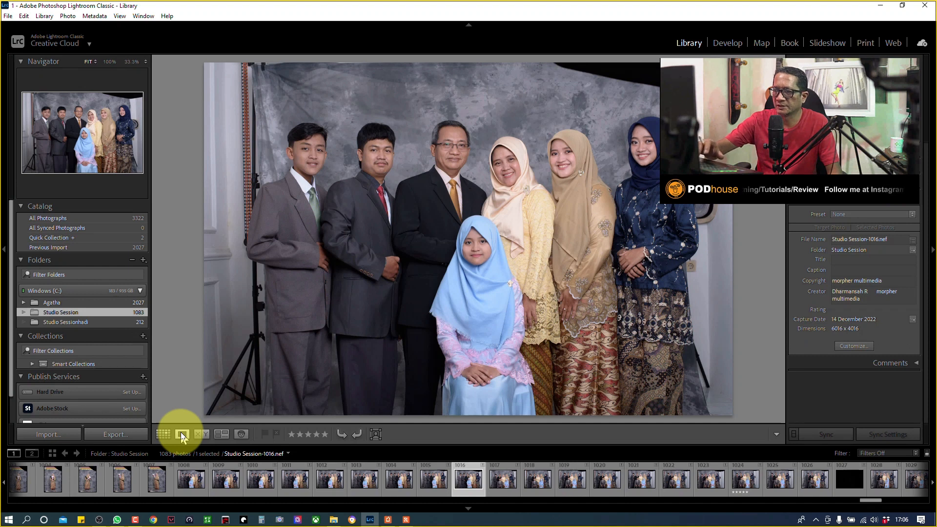
pyautogui.press('5')
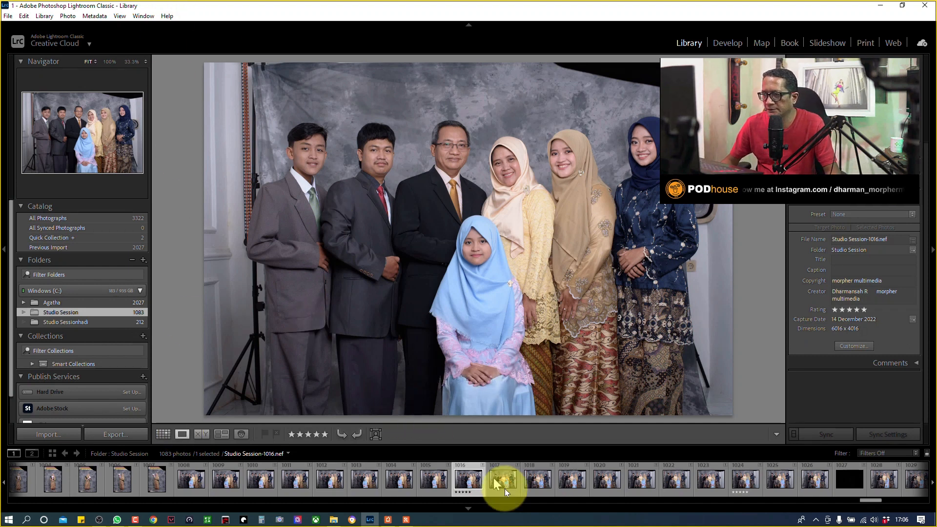
# Review the white-backdrop family portraits around the table and rate Studio Session-1057.nef five stars
pyautogui.moveTo(868, 500); pyautogui.dragTo(882, 498)
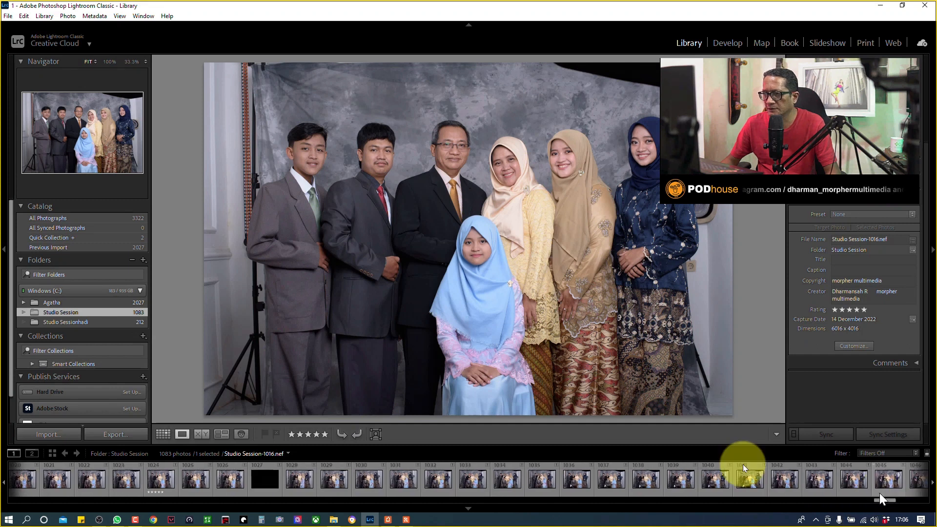
pyautogui.click(163, 434)
pyautogui.moveTo(781, 401); pyautogui.dragTo(783, 415)
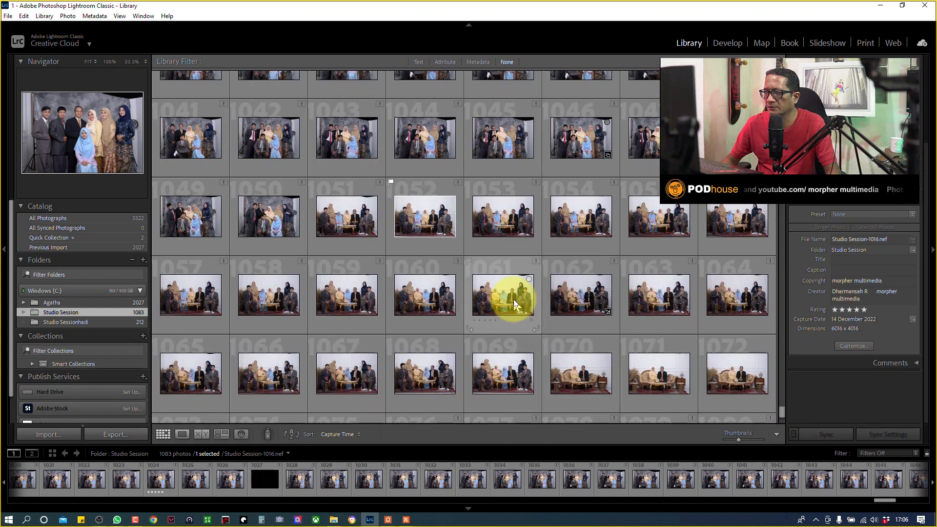
pyautogui.click(514, 300)
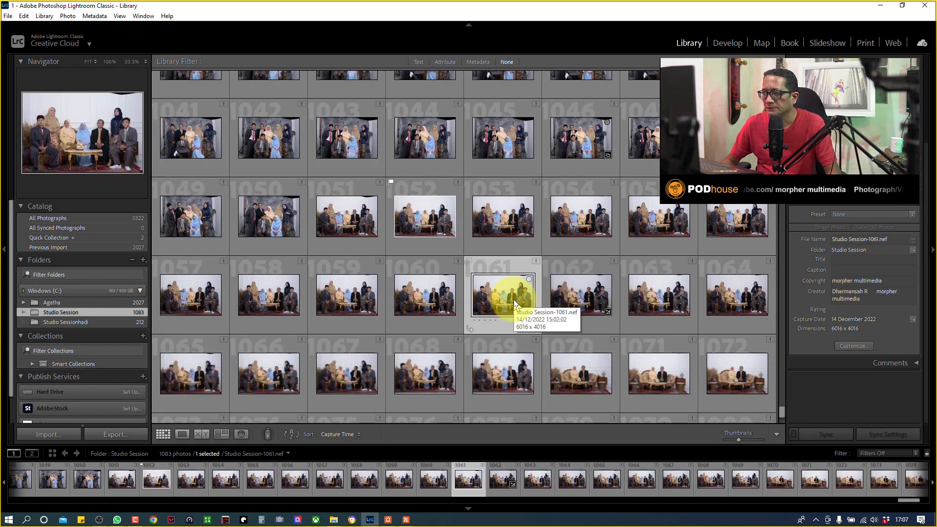
pyautogui.click(182, 433)
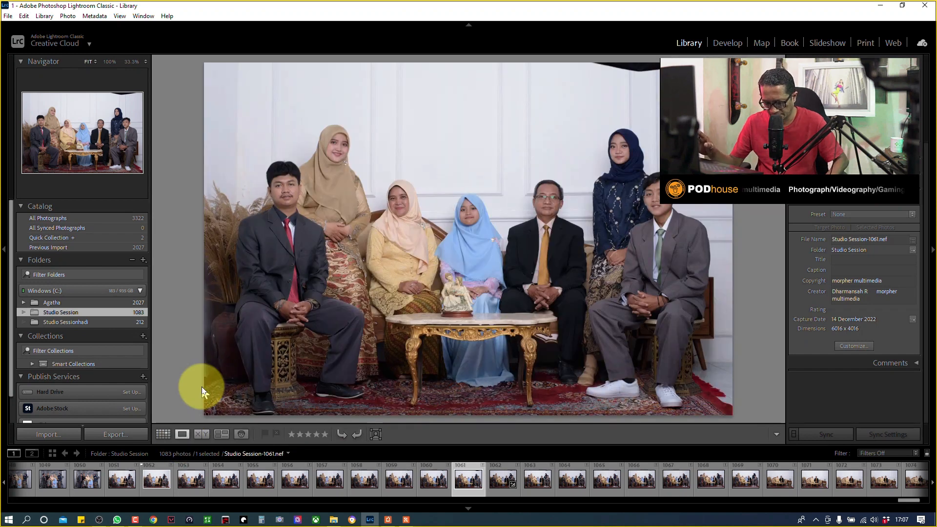
pyautogui.press('Left')
pyautogui.press('Left')
pyautogui.press('Left')
pyautogui.press('Left')
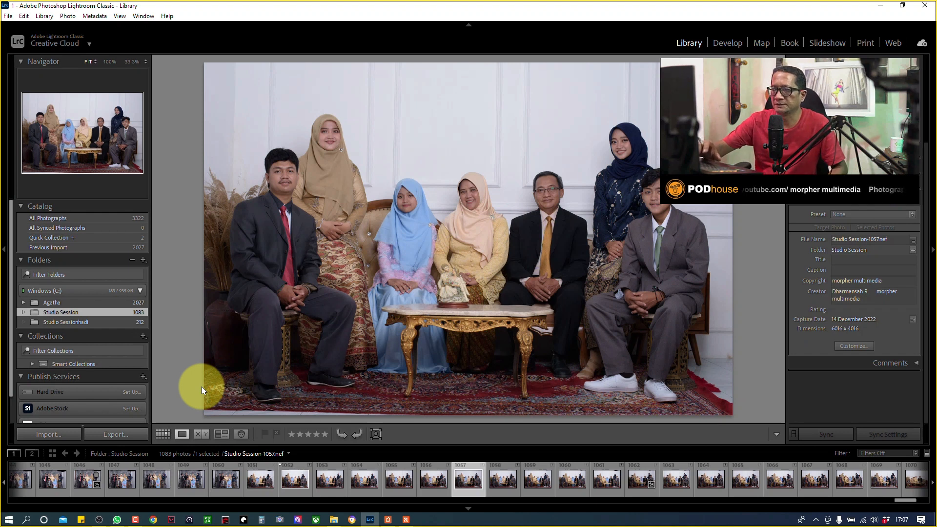
pyautogui.press('5')
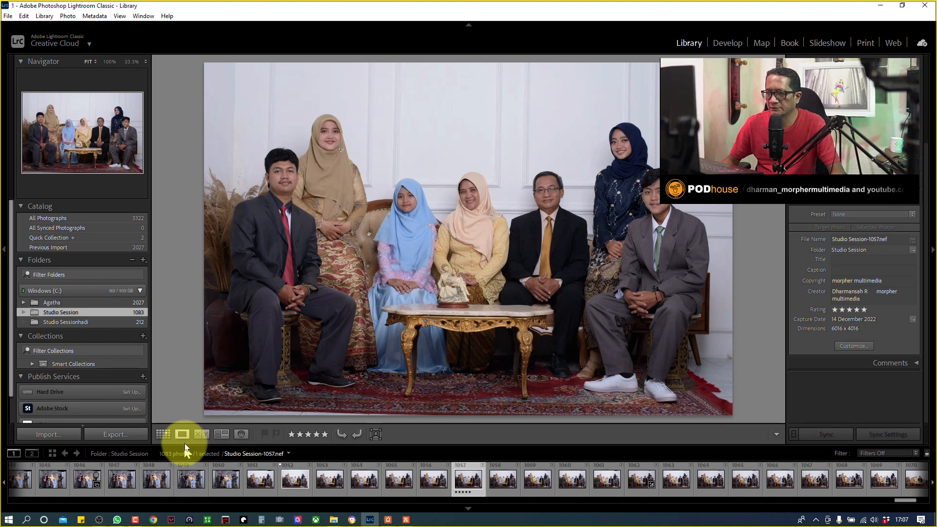
# Find the group shots of the four women and rate Studio Session-950.nef five stars
pyautogui.click(165, 434)
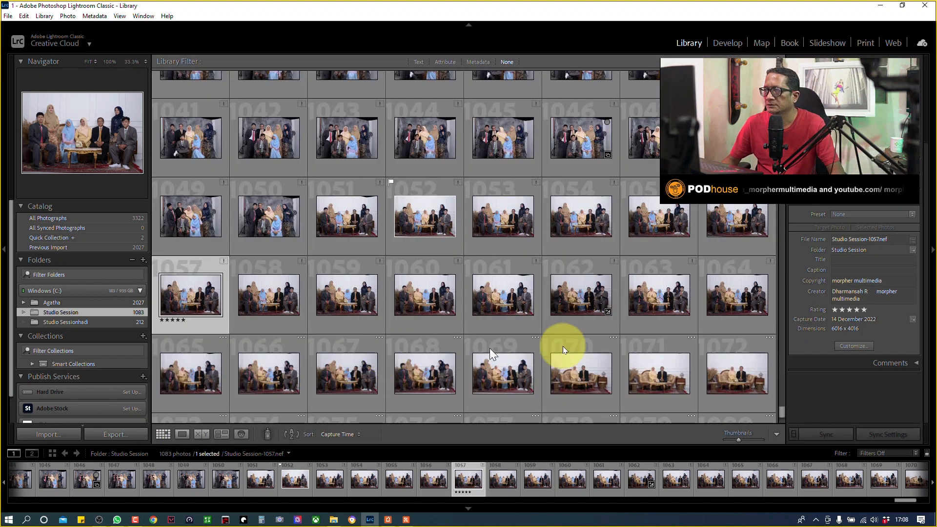
pyautogui.moveTo(782, 412); pyautogui.dragTo(783, 371)
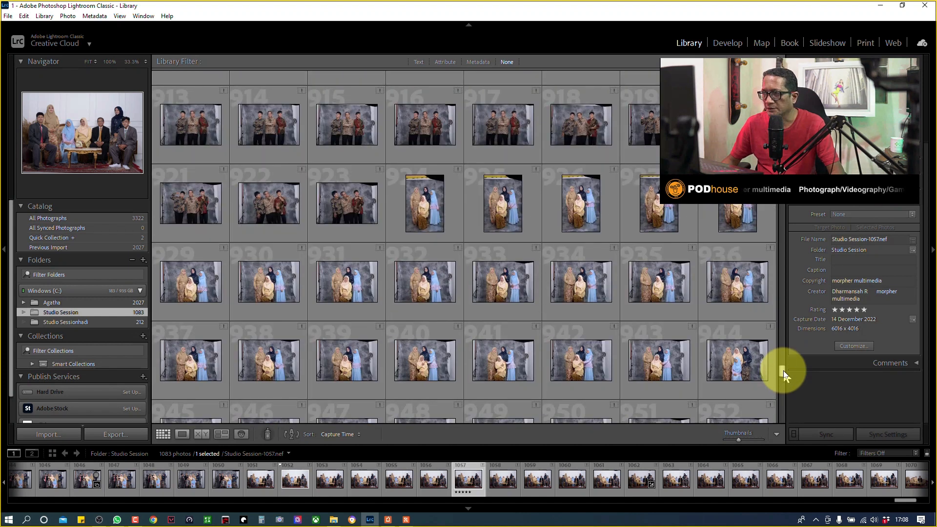
pyautogui.moveTo(783, 370); pyautogui.dragTo(785, 378)
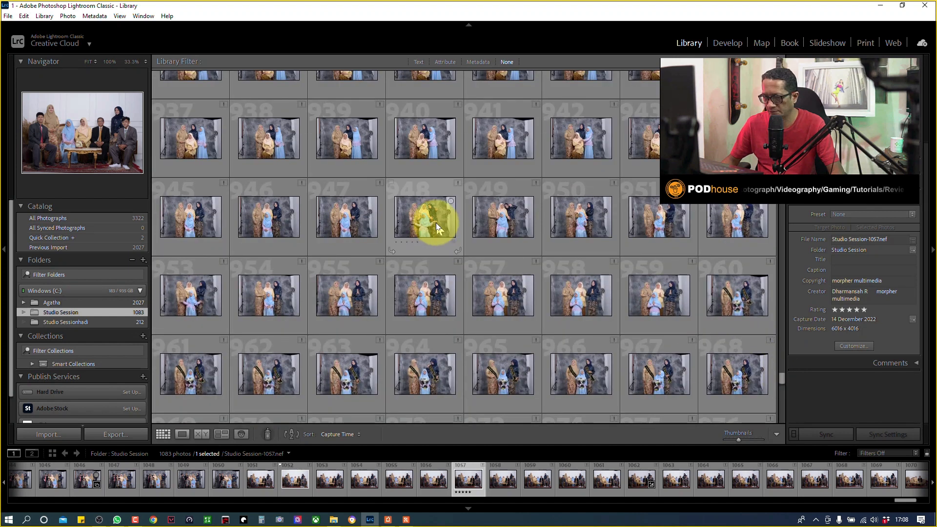
pyautogui.click(436, 228)
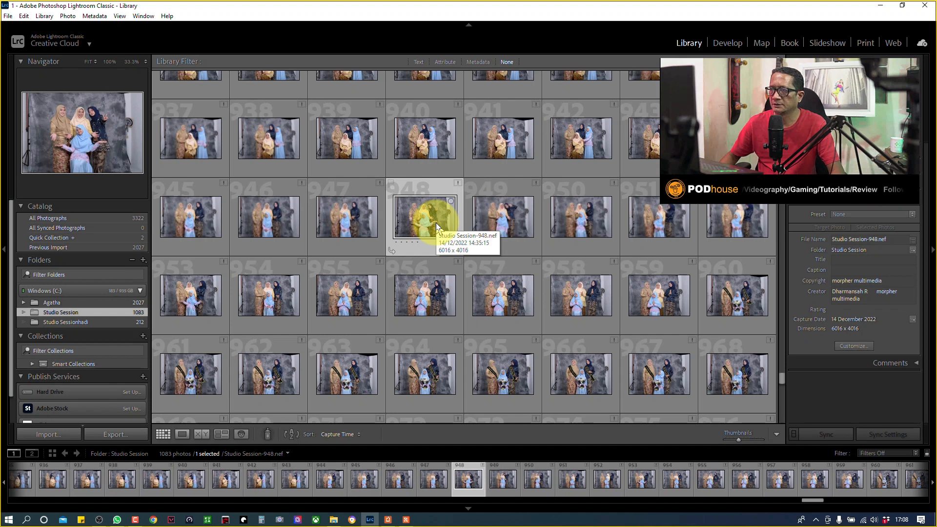
pyautogui.click(188, 432)
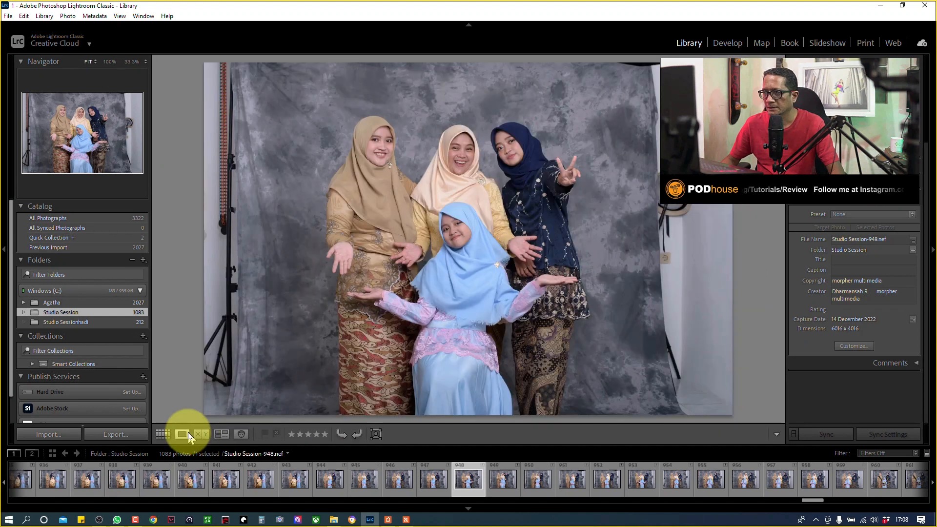
pyautogui.press('Right')
pyautogui.press('Right')
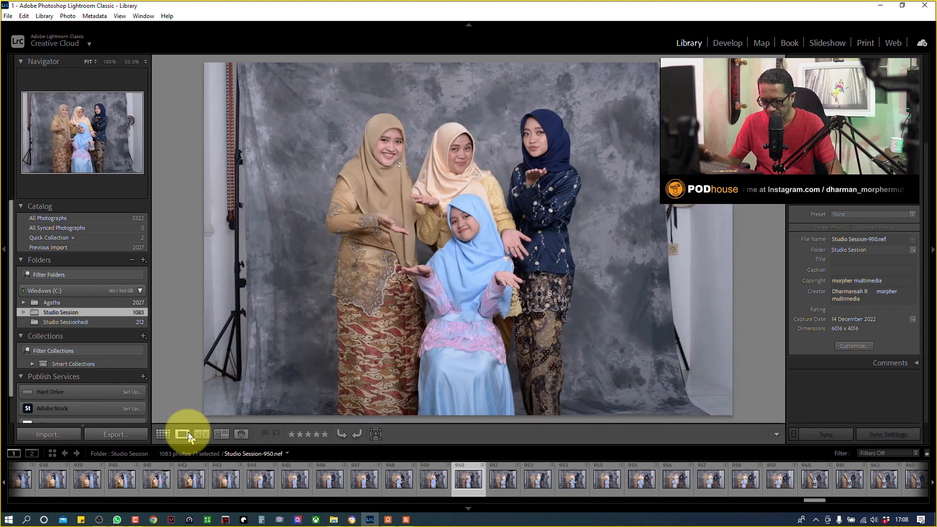
pyautogui.press('5')
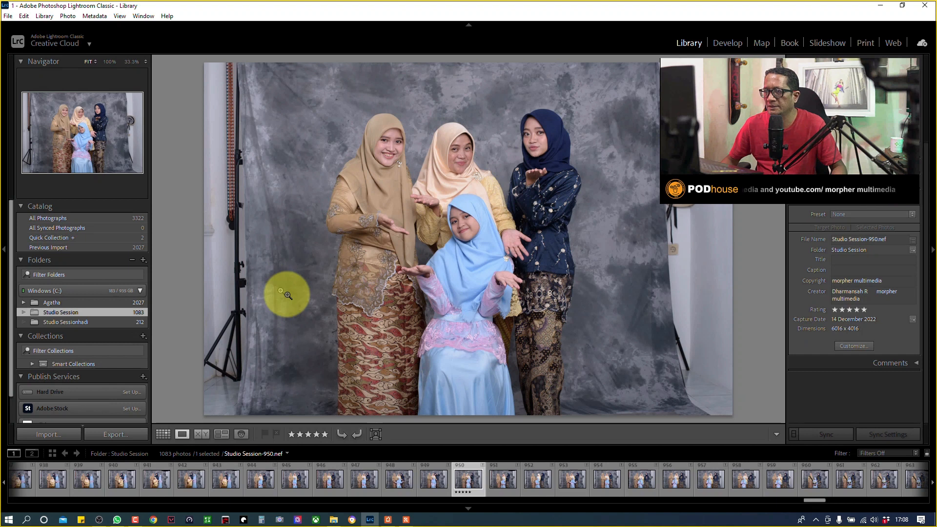
# Give five stars to the three-man portrait Studio Session-916.nef and the seated family portrait Studio Session-858.nef
pyautogui.click(165, 435)
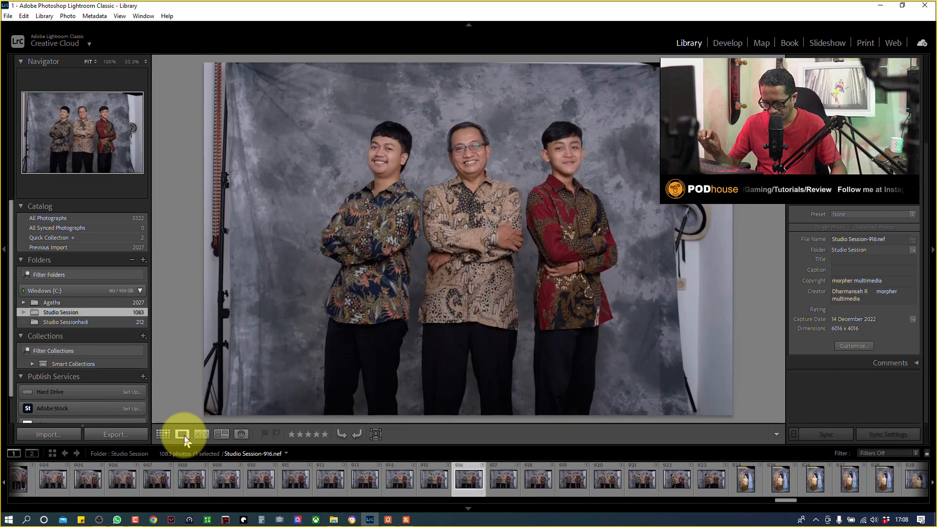
pyautogui.press('5')
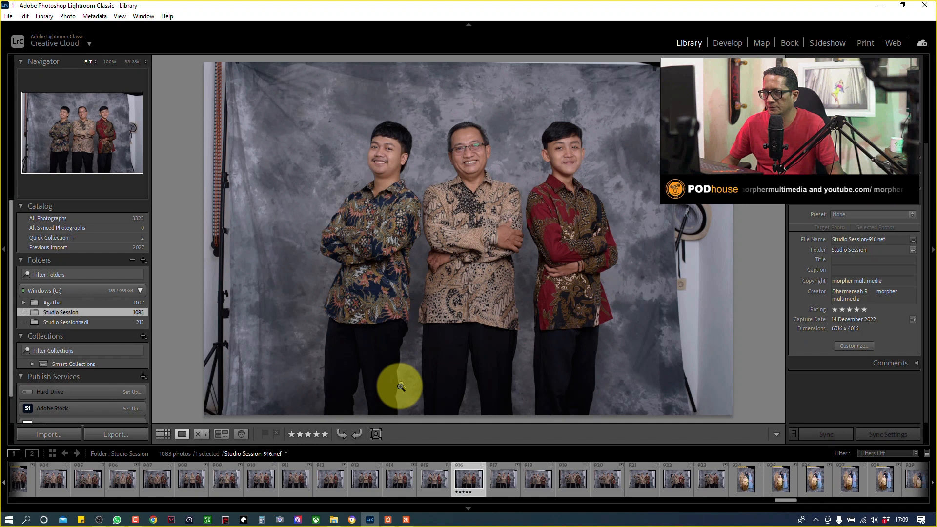
pyautogui.click(163, 433)
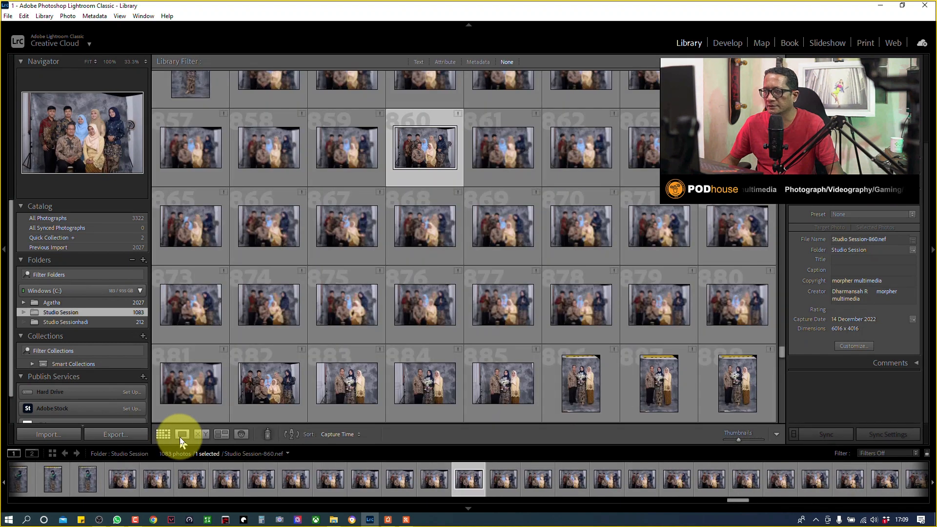
pyautogui.click(179, 438)
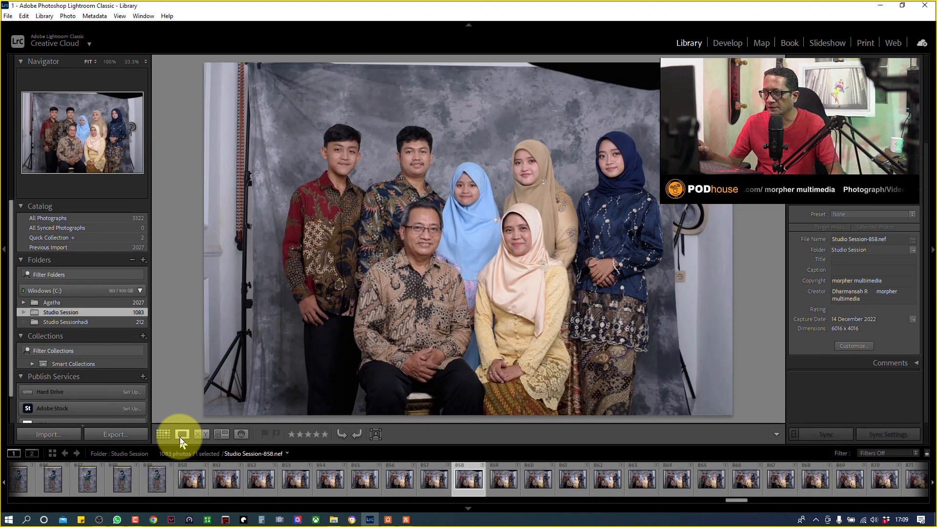
pyautogui.press('5')
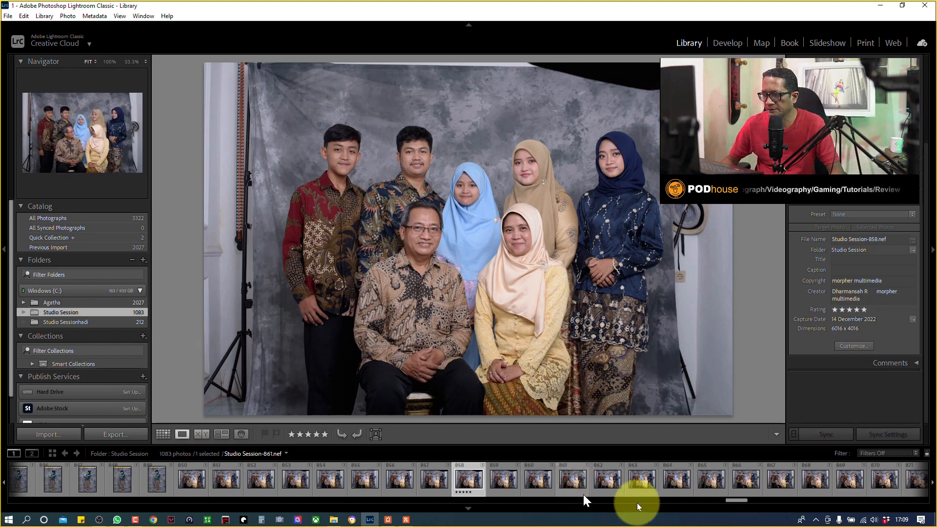
# Find Studio Session-1017.nef among the folder's thumbnails and show it as a single enlarged photo
pyautogui.click(166, 433)
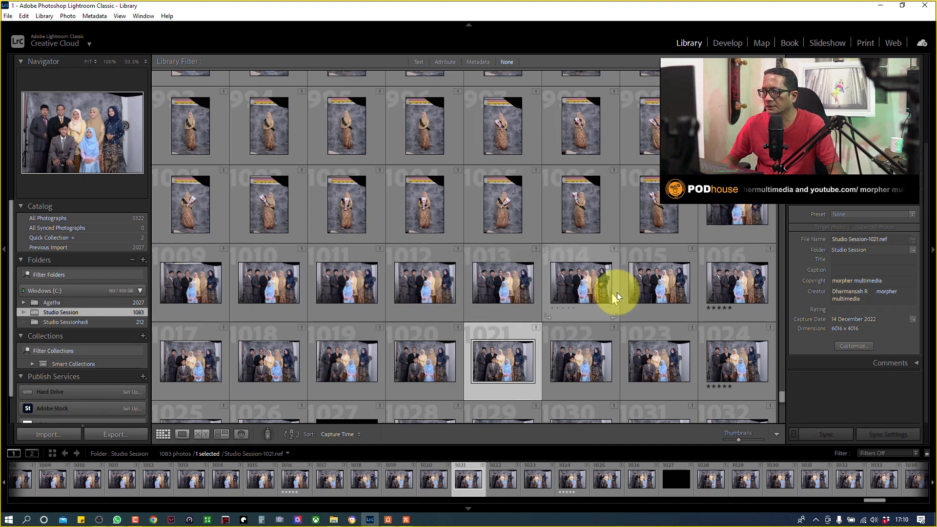
pyautogui.click(185, 368)
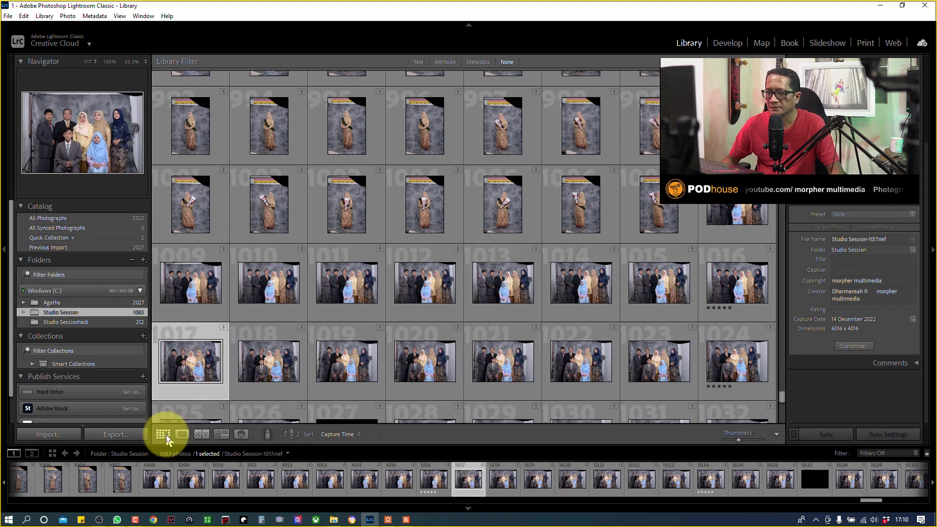
pyautogui.click(180, 434)
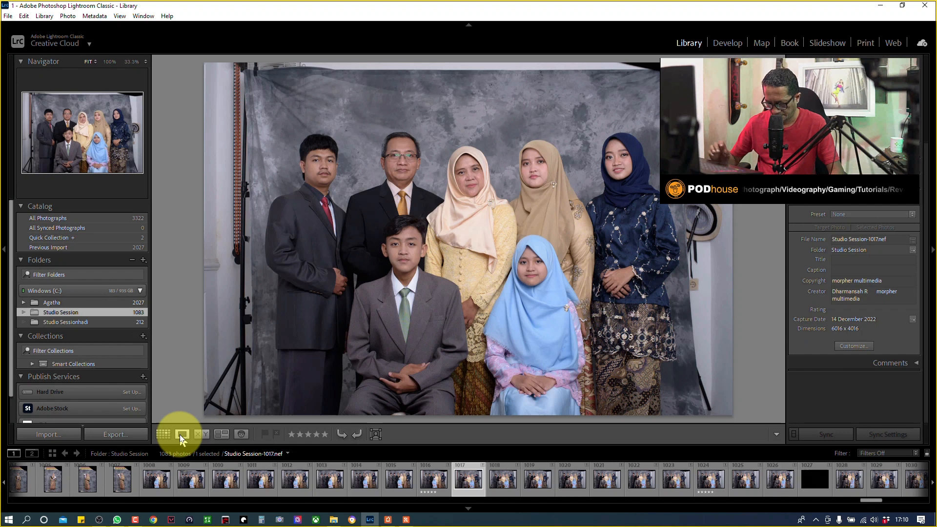
# Compare the successive family portraits with the boy in the grey suit and the girl in blue seated in front
pyautogui.press('Right')
pyautogui.press('Right')
pyautogui.press('Right')
pyautogui.press('Right')
pyautogui.press('Right')
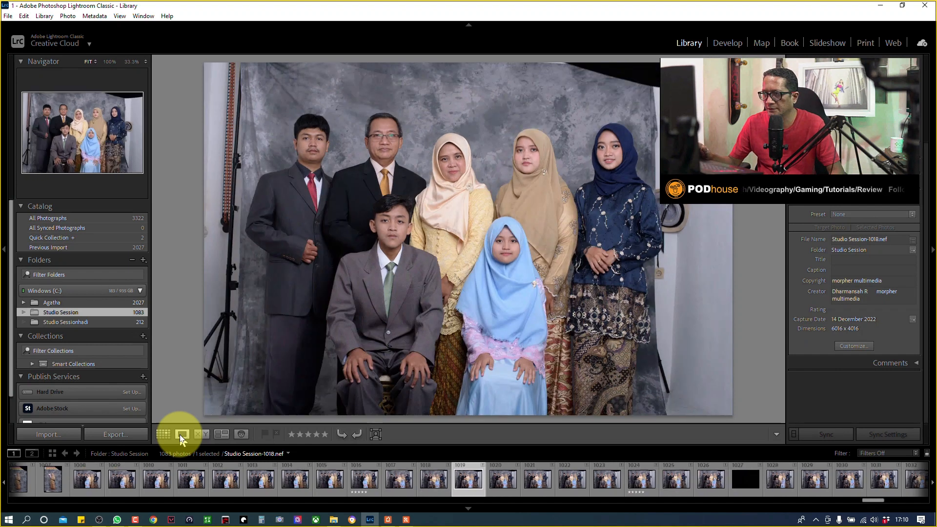
pyautogui.press('Right')
pyautogui.press('Right')
pyautogui.press('Right')
pyautogui.press('Right')
pyautogui.press('Right')
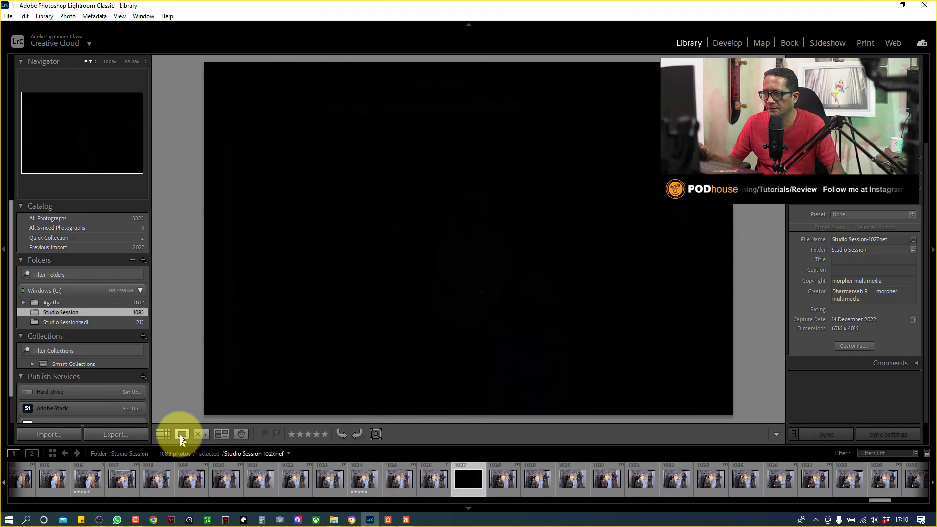
pyautogui.press('Right')
pyautogui.press('Right')
pyautogui.press('Right')
pyautogui.press('Right')
pyautogui.press('Right')
pyautogui.press('Right')
pyautogui.press('Right')
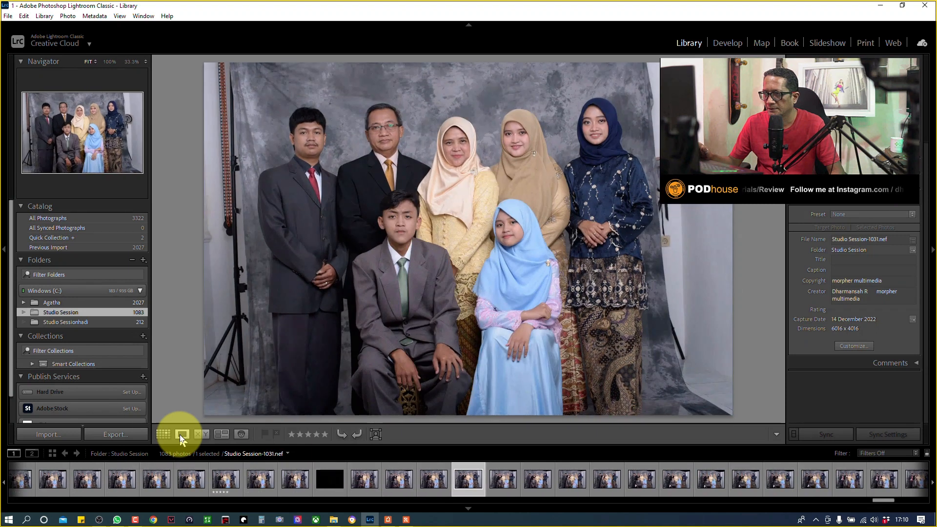
pyautogui.press('Left')
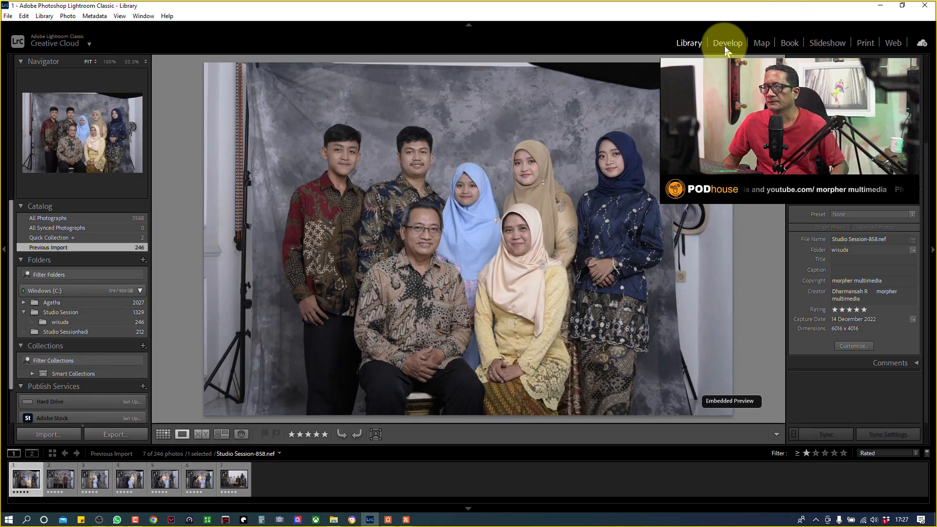
# In Develop, set the exposure of Studio Session-858.nef to +0.15 and crop it at 2 x 3 / 4 x 6 closely around the family
pyautogui.click(726, 45)
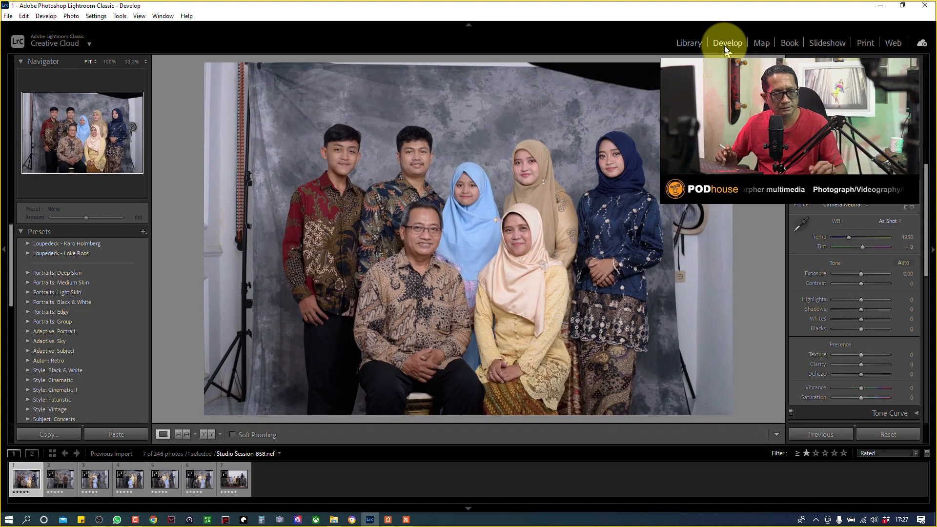
pyautogui.press('=')
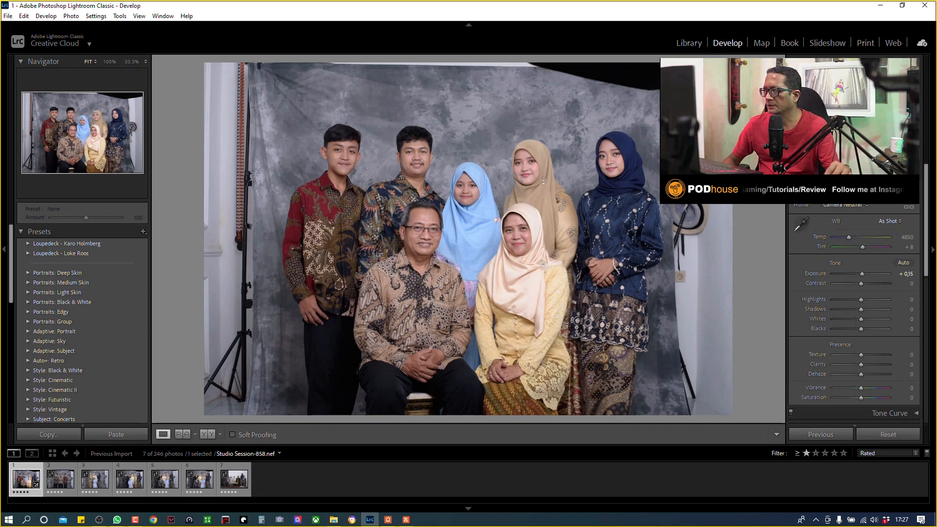
pyautogui.press('r')
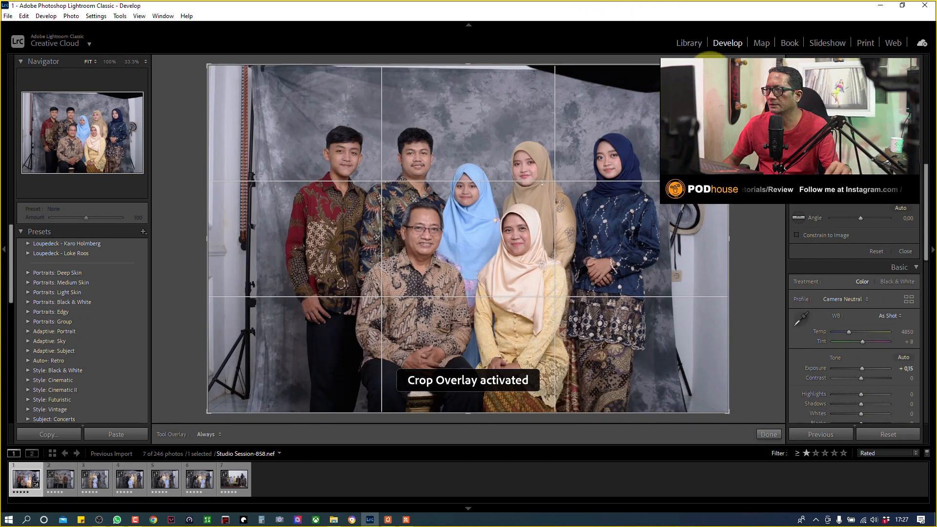
pyautogui.moveTo(730, 64); pyautogui.dragTo(714, 73)
pyautogui.click(880, 201)
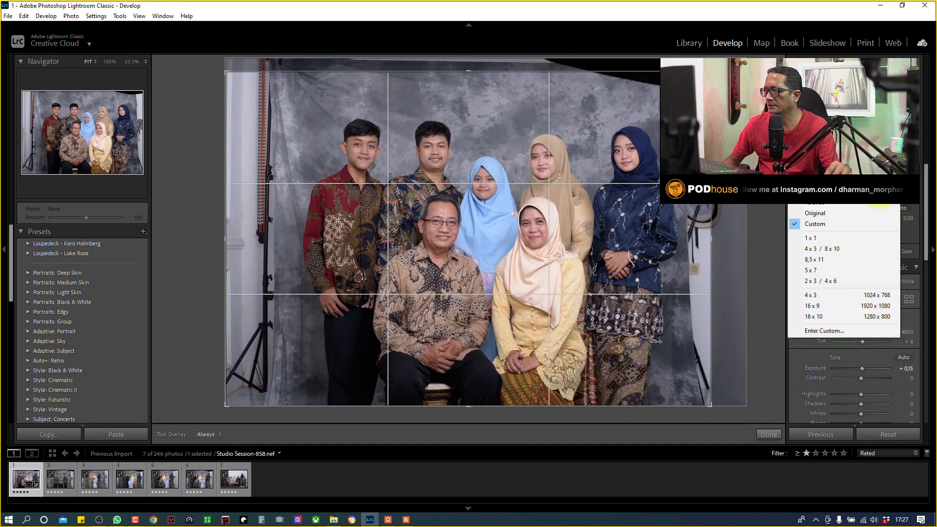
pyautogui.click(825, 281)
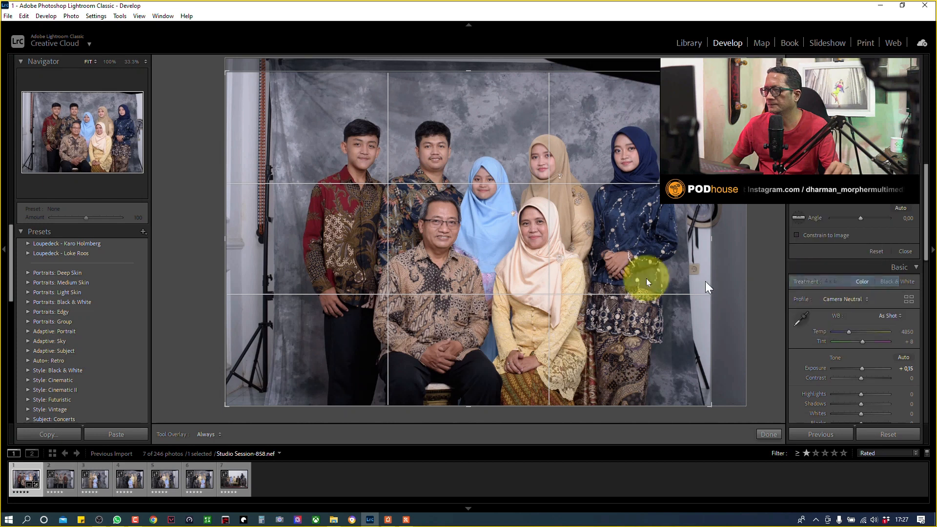
pyautogui.moveTo(227, 400)
pyautogui.mouseDown()
pyautogui.moveTo(238, 384)
pyautogui.moveTo(227, 394)
pyautogui.mouseUp()
pyautogui.moveTo(444, 275); pyautogui.dragTo(399, 156)
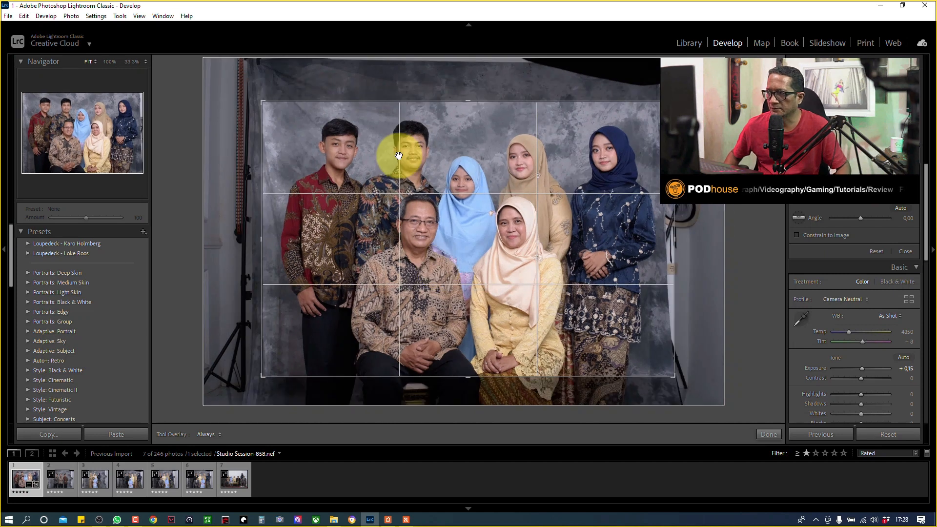
pyautogui.press('d')
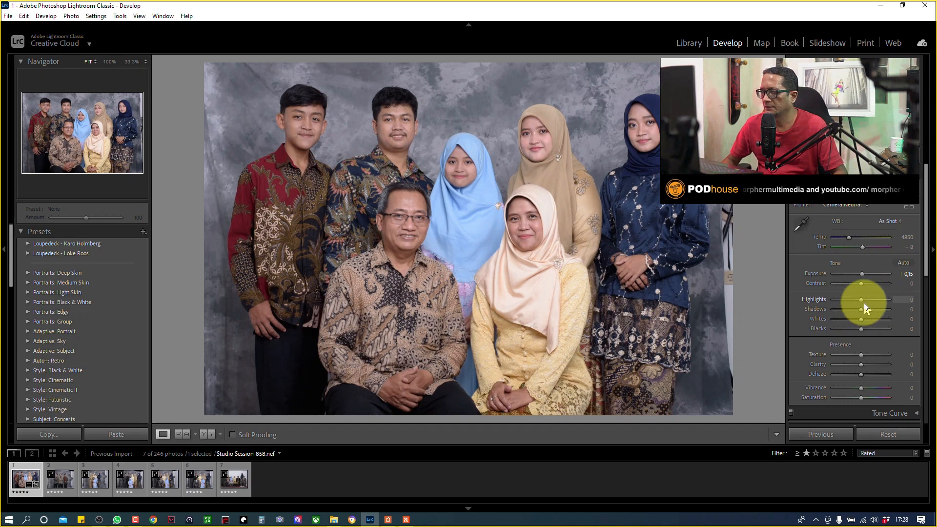
# Adjust the tone of Studio Session-858.nef to Highlights -42, Whites +32, Blacks -9 and Exposure +0.26
pyautogui.moveTo(861, 301); pyautogui.dragTo(850, 300)
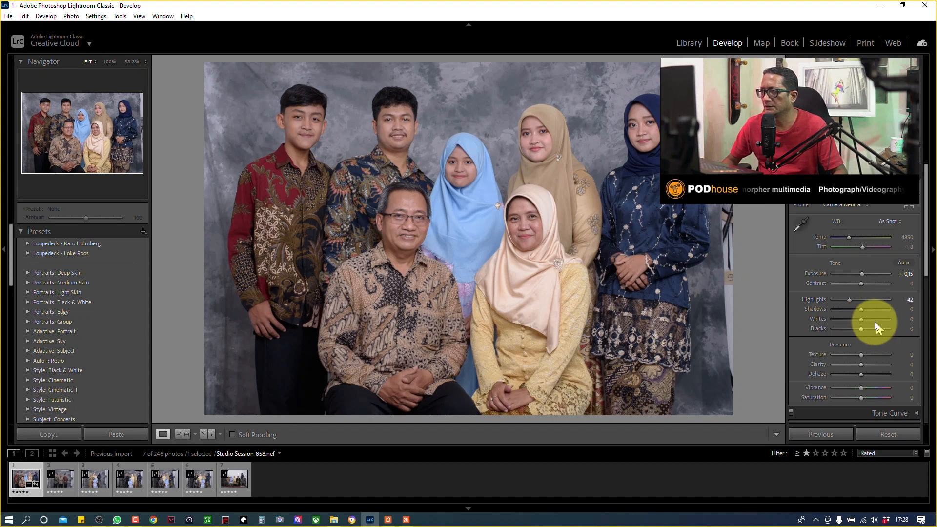
pyautogui.moveTo(858, 318)
pyautogui.mouseDown()
pyautogui.moveTo(874, 318)
pyautogui.moveTo(859, 325)
pyautogui.mouseUp()
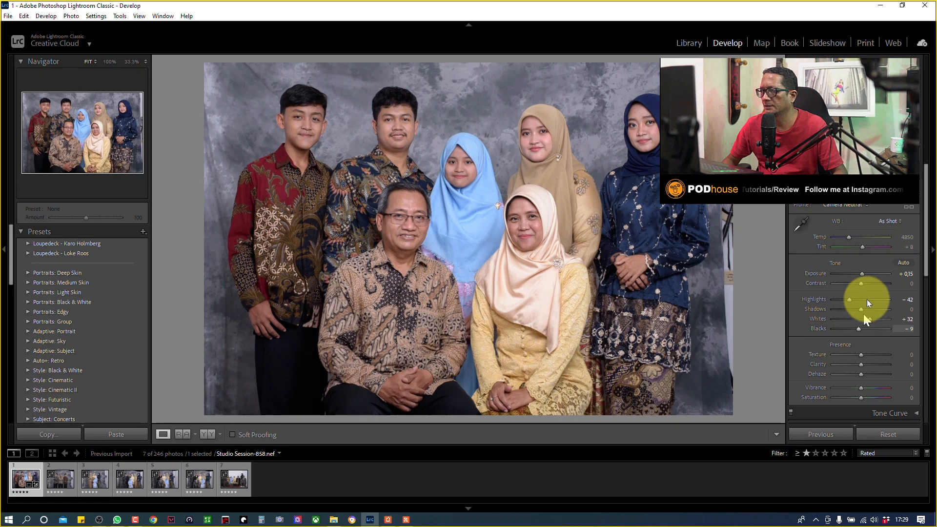
pyautogui.moveTo(861, 274); pyautogui.dragTo(863, 273)
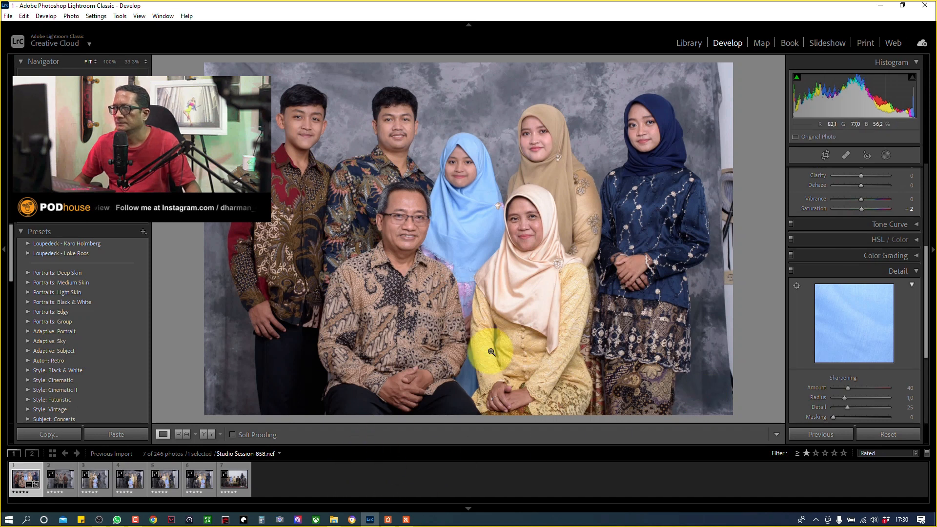
# Copy the develop settings of Studio Session-858.nef and paste them onto the three-man portrait Studio Session-915.nef
pyautogui.rightClick(18, 483)
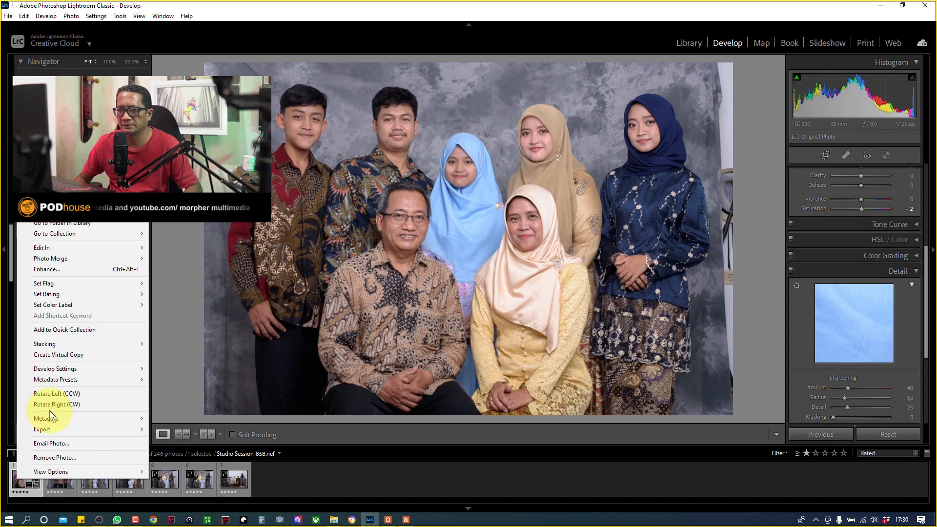
pyautogui.moveTo(75, 285)
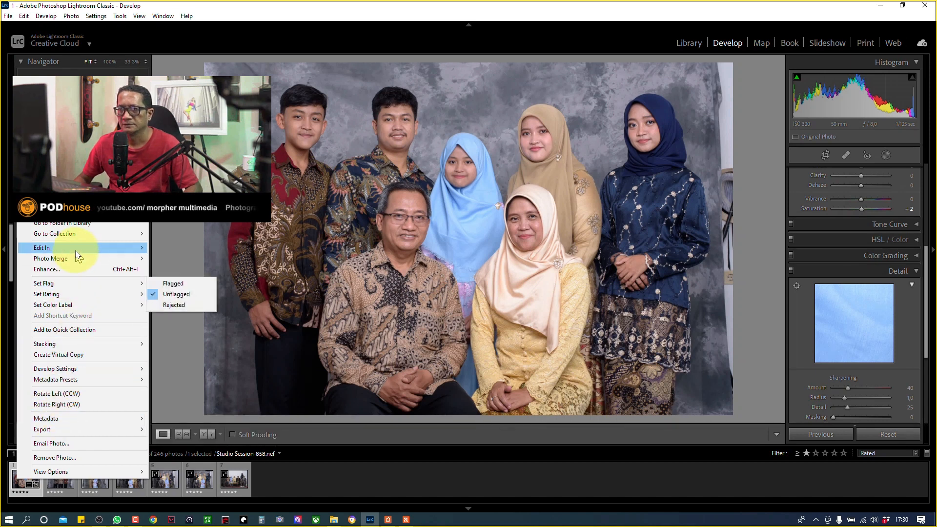
pyautogui.click(16, 487)
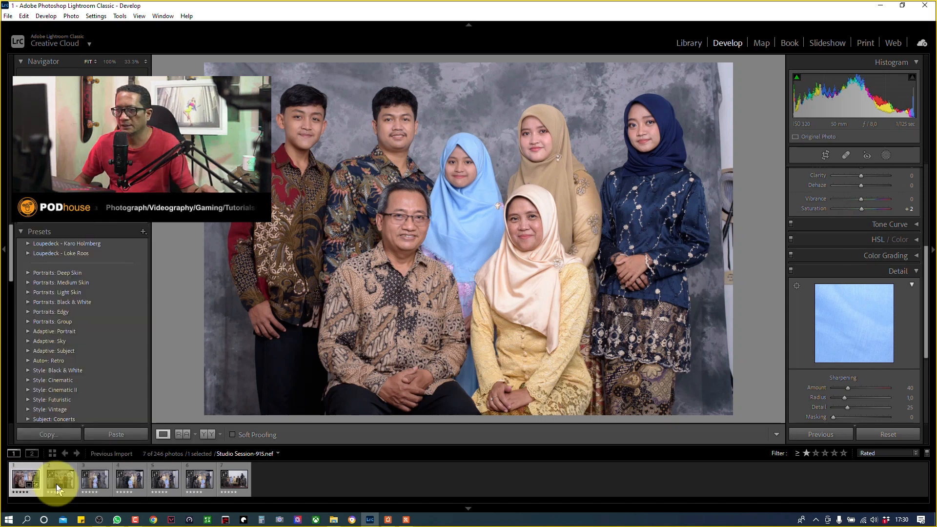
pyautogui.click(58, 483)
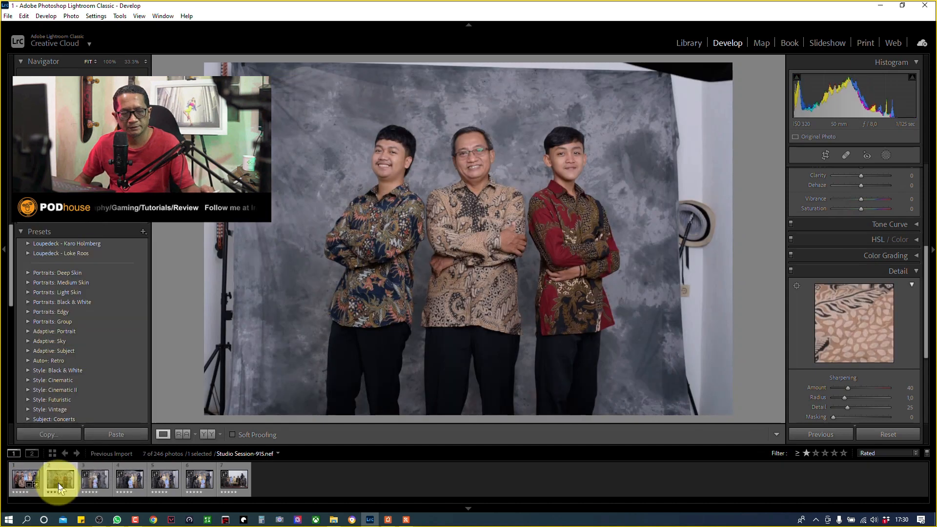
pyautogui.hotkey('ctrl', 'shift', 'v')
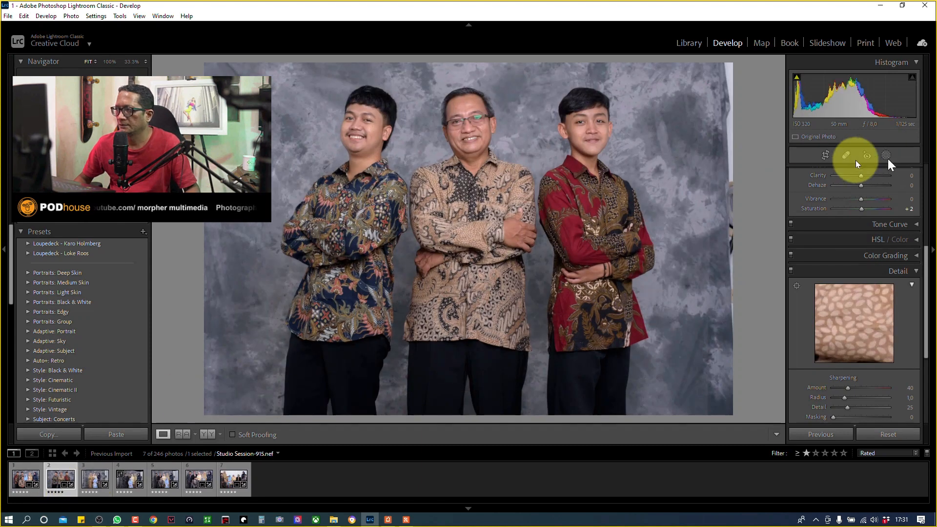
# Tighten the crop of Studio Session-915.nef around the three men, keeping the 2 x 3 / 4 x 6 ratio
pyautogui.click(822, 154)
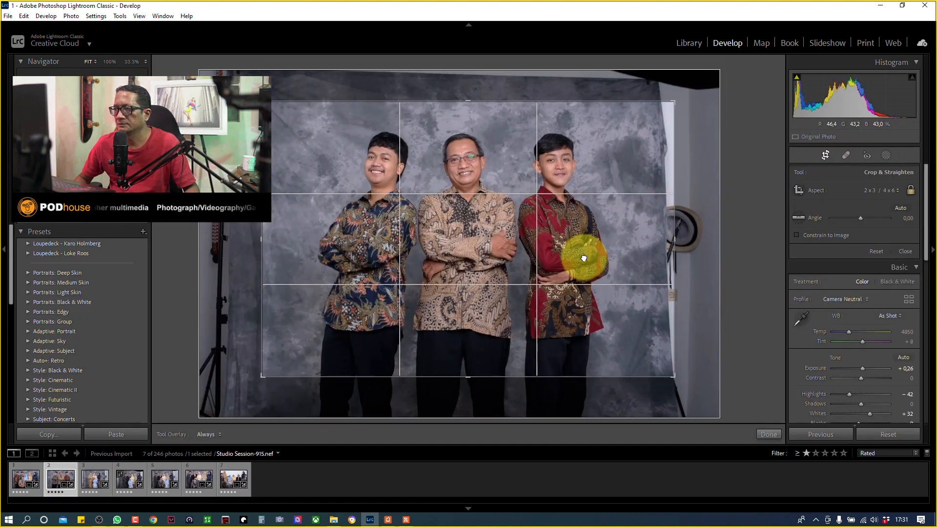
pyautogui.moveTo(669, 372); pyautogui.dragTo(592, 295)
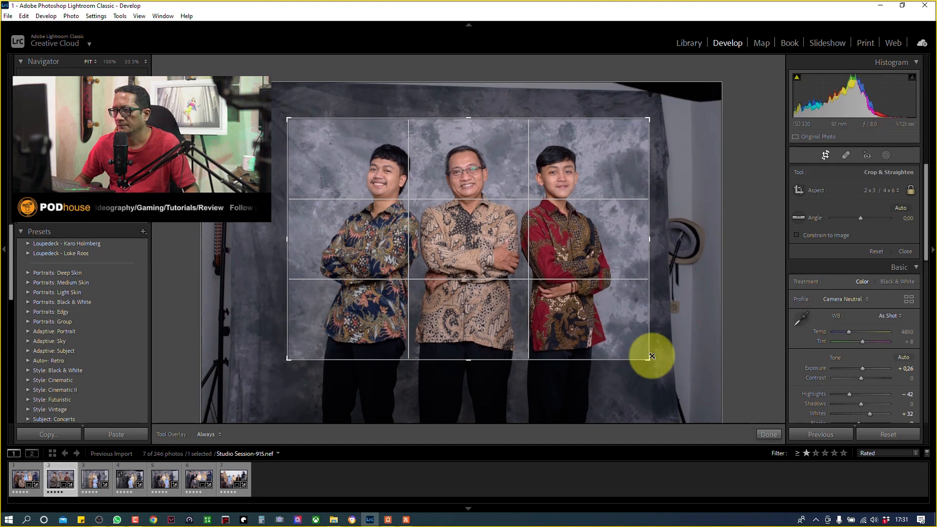
pyautogui.moveTo(644, 353); pyautogui.dragTo(598, 277)
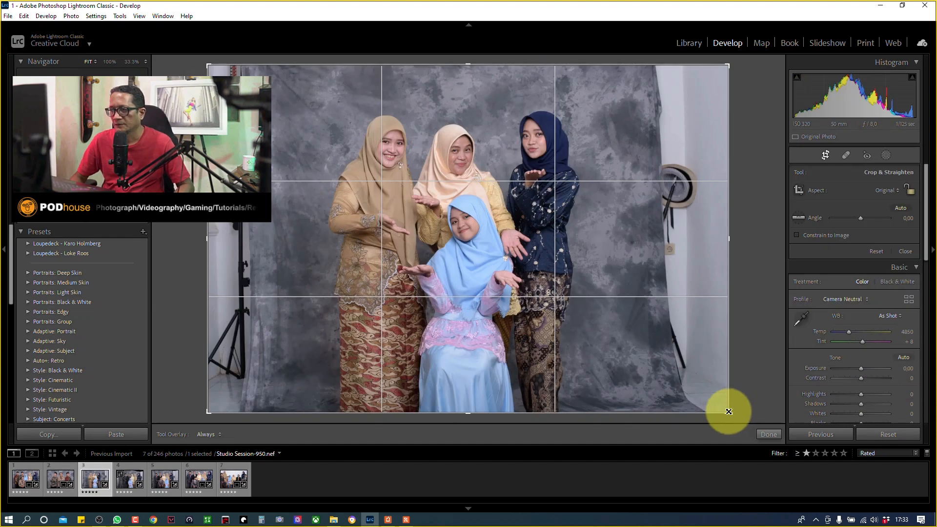
# Crop Studio Session-950.nef at 2 x 3 / 4 x 6 around the four women, leaving out the studio equipment at both sides
pyautogui.moveTo(728, 411); pyautogui.dragTo(681, 377)
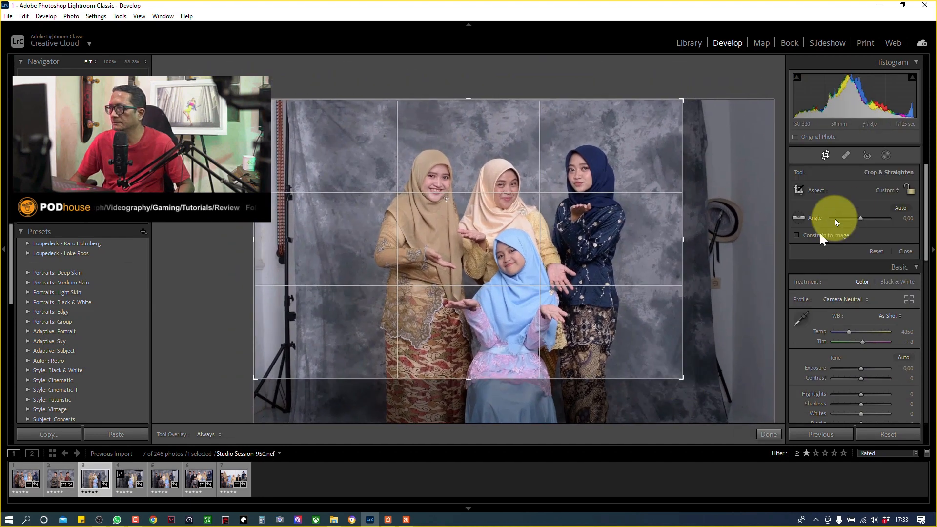
pyautogui.click(890, 189)
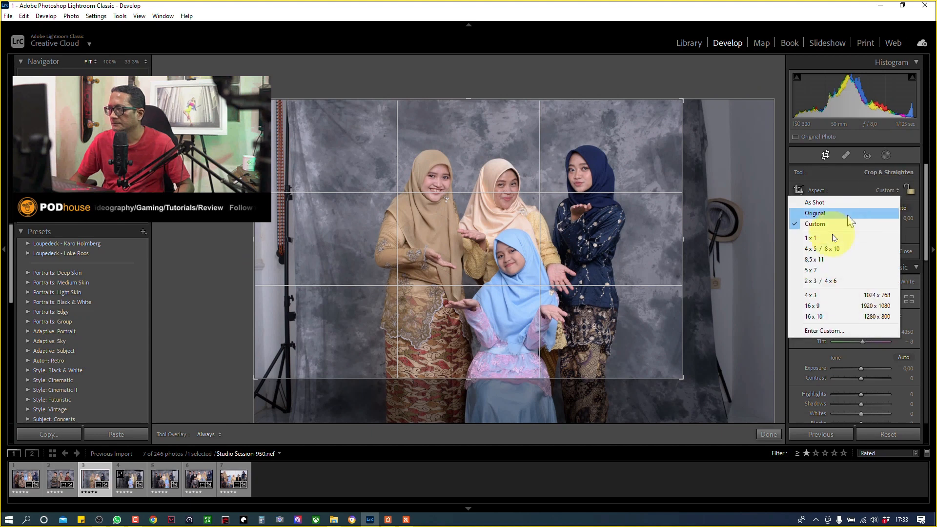
pyautogui.click(823, 282)
pyautogui.moveTo(456, 240); pyautogui.dragTo(429, 215)
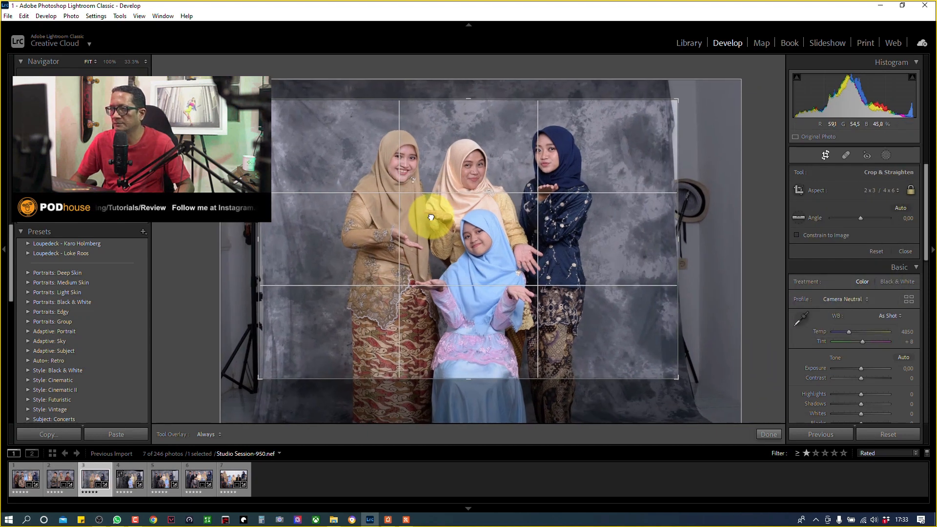
pyautogui.moveTo(672, 386); pyautogui.dragTo(654, 362)
pyautogui.moveTo(568, 292); pyautogui.dragTo(565, 294)
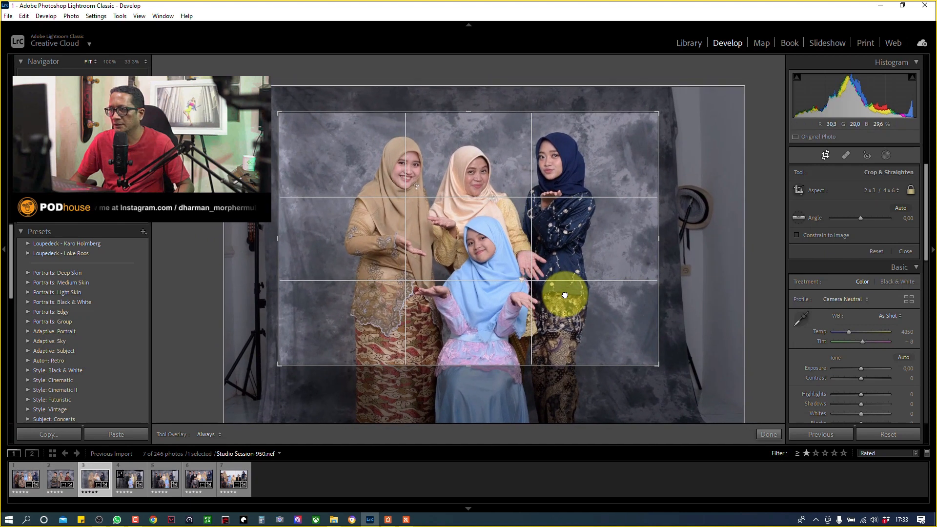
pyautogui.moveTo(659, 366); pyautogui.dragTo(655, 362)
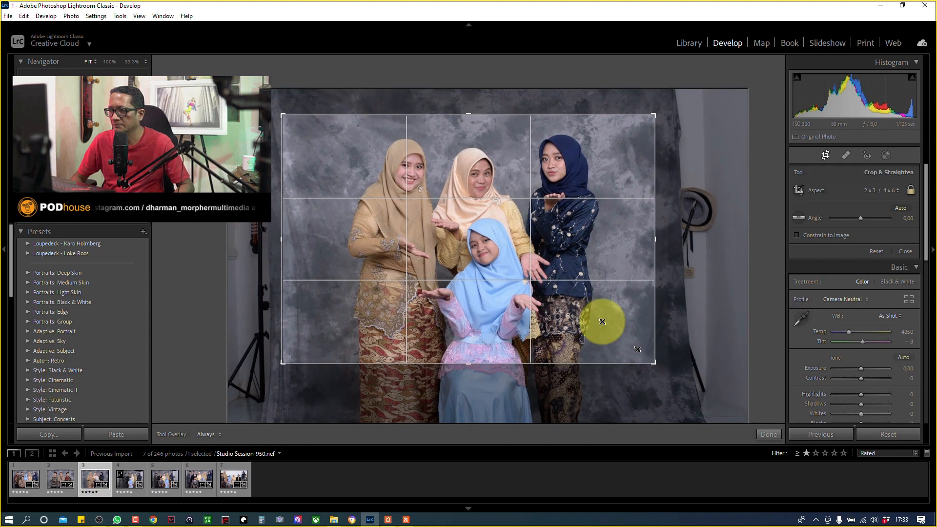
pyautogui.moveTo(595, 318); pyautogui.dragTo(561, 267)
pyautogui.press('Return')
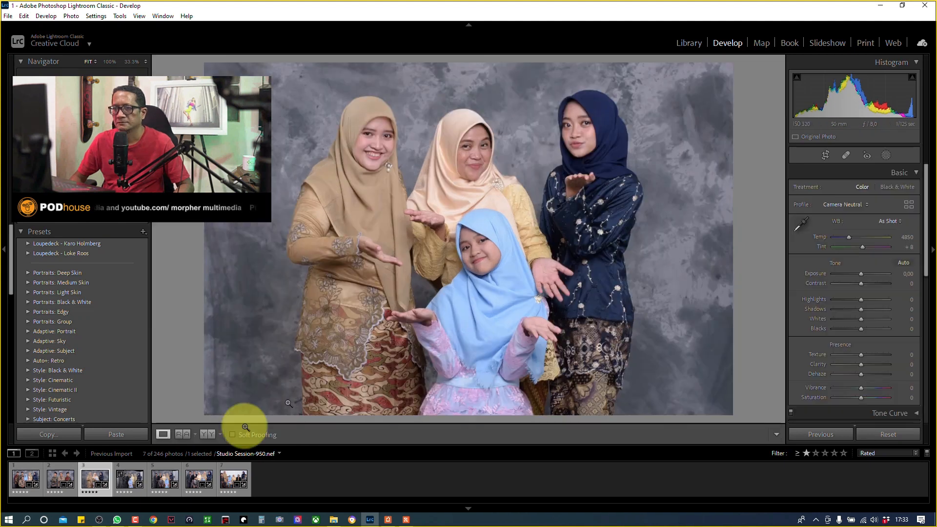
# Crop Studio Session-1016.nef at 2 x 3 / 4 x 6, closer around the family group with less of the studio surroundings
pyautogui.click(126, 477)
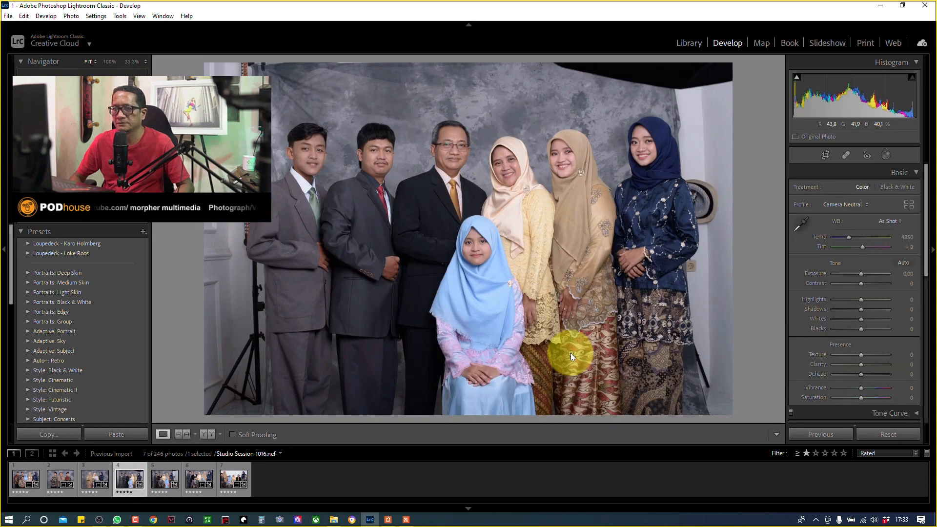
pyautogui.press('r')
pyautogui.moveTo(727, 410); pyautogui.dragTo(718, 392)
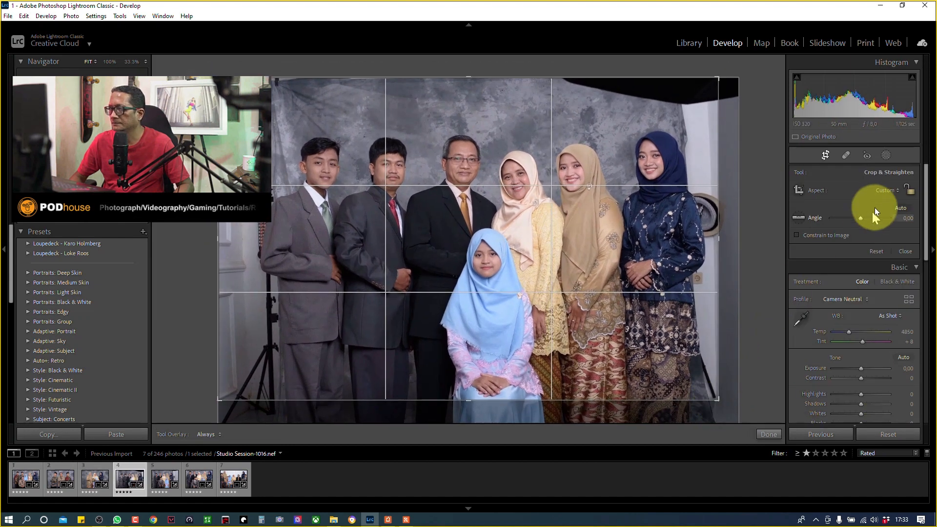
pyautogui.click(882, 190)
pyautogui.click(835, 280)
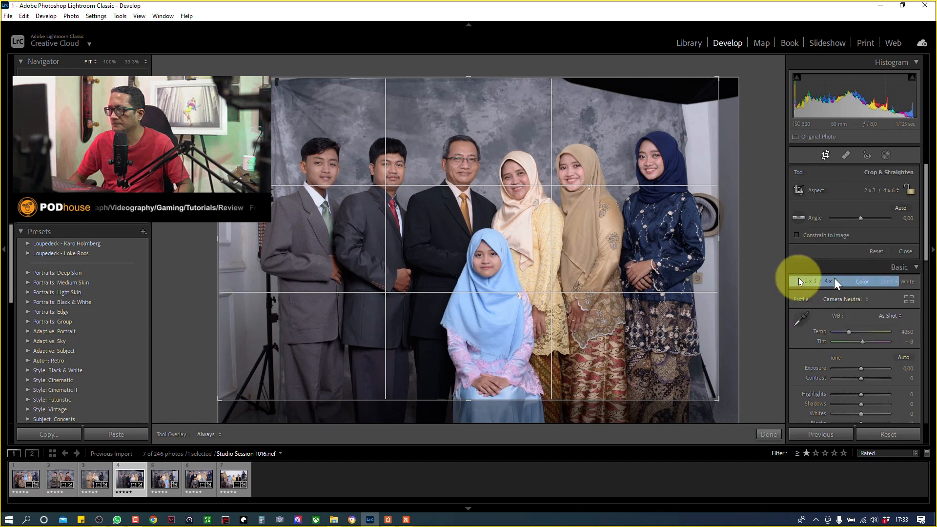
pyautogui.moveTo(613, 236); pyautogui.dragTo(492, 244)
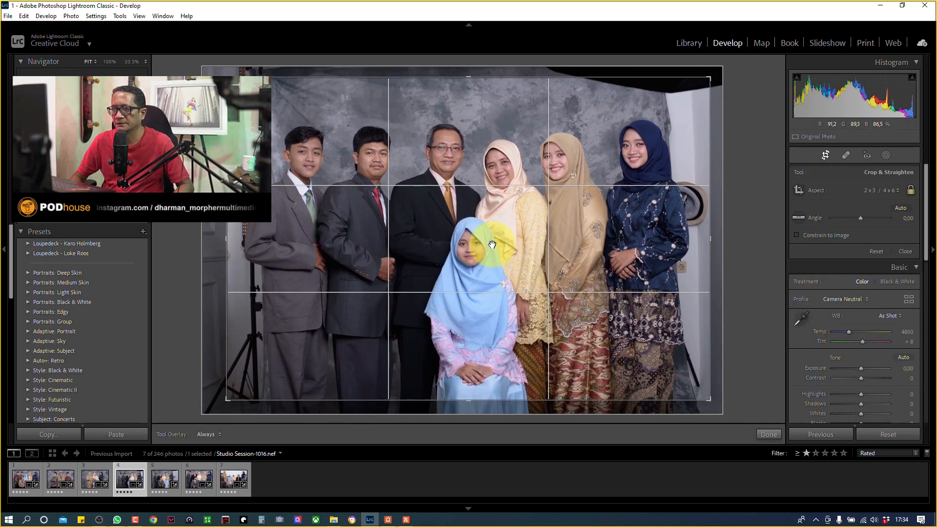
pyautogui.press('d')
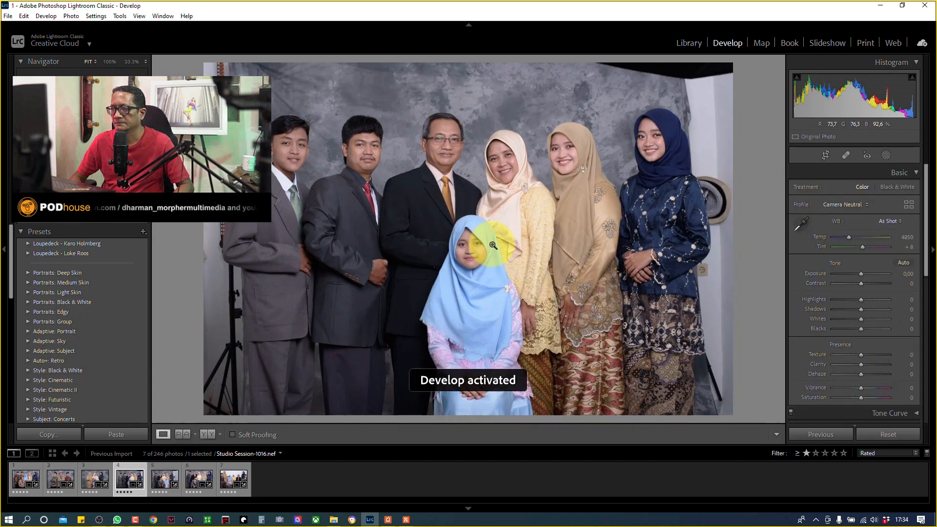
# Crop Studio Session-1024.nef at 2 x 3 / 4 x 6 around the five standing and two seated family members
pyautogui.click(164, 478)
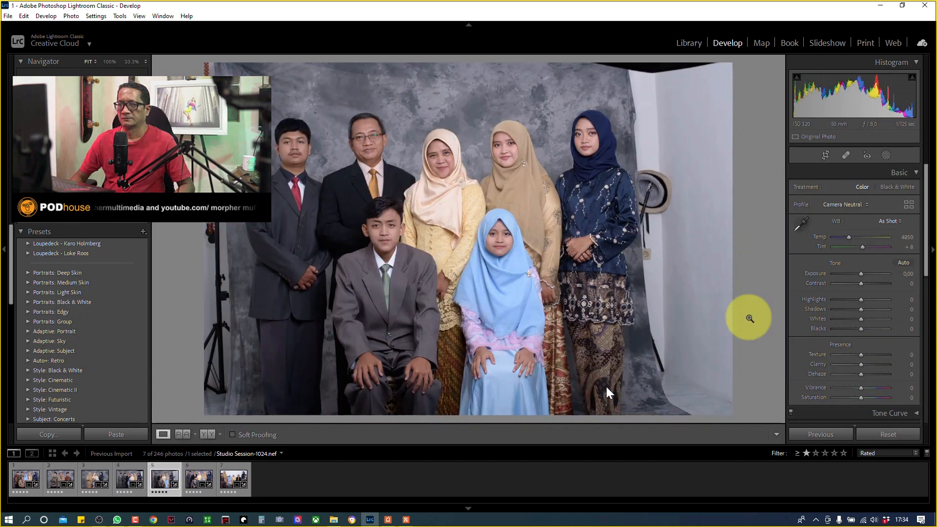
pyautogui.click(824, 155)
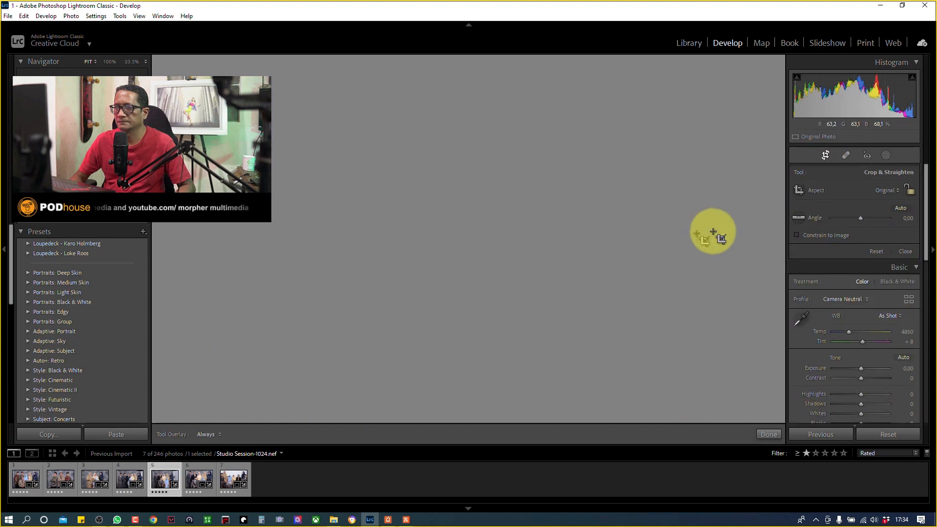
pyautogui.moveTo(718, 419); pyautogui.dragTo(697, 393)
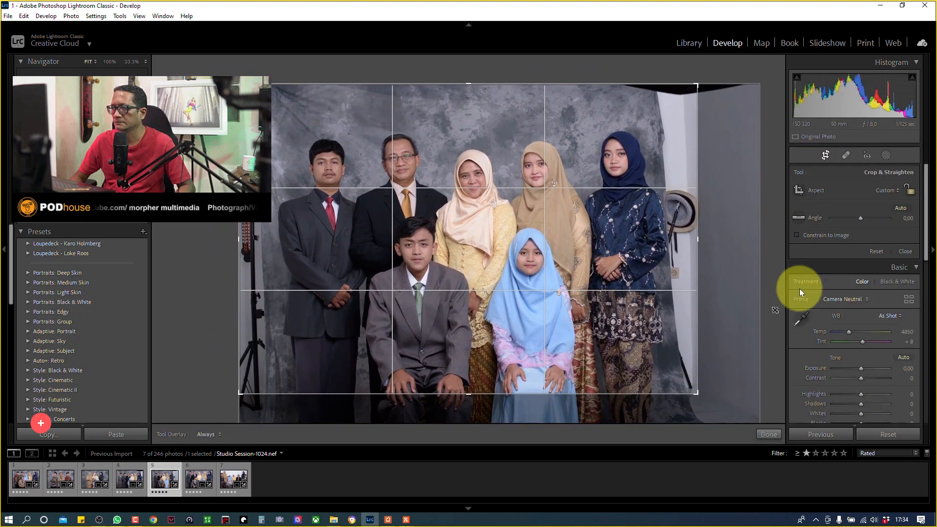
pyautogui.click(887, 192)
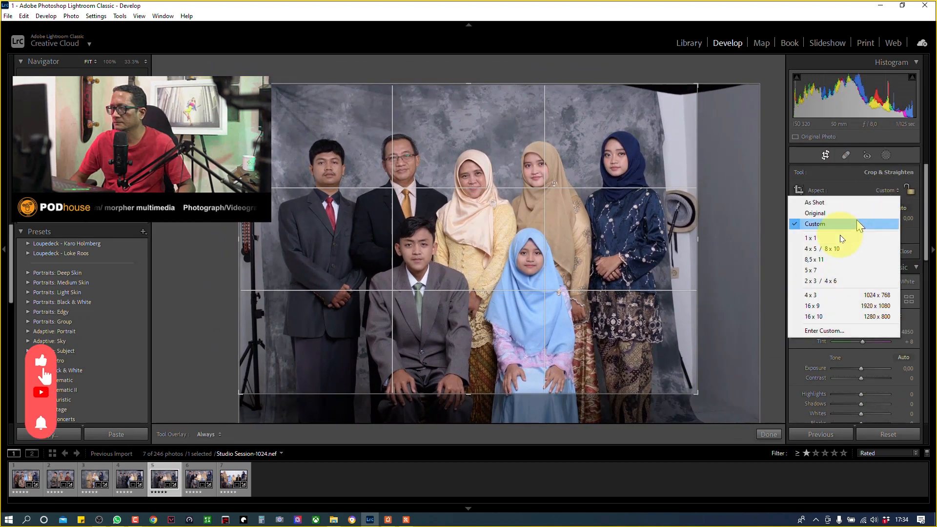
pyautogui.click(817, 281)
pyautogui.moveTo(601, 260); pyautogui.dragTo(565, 226)
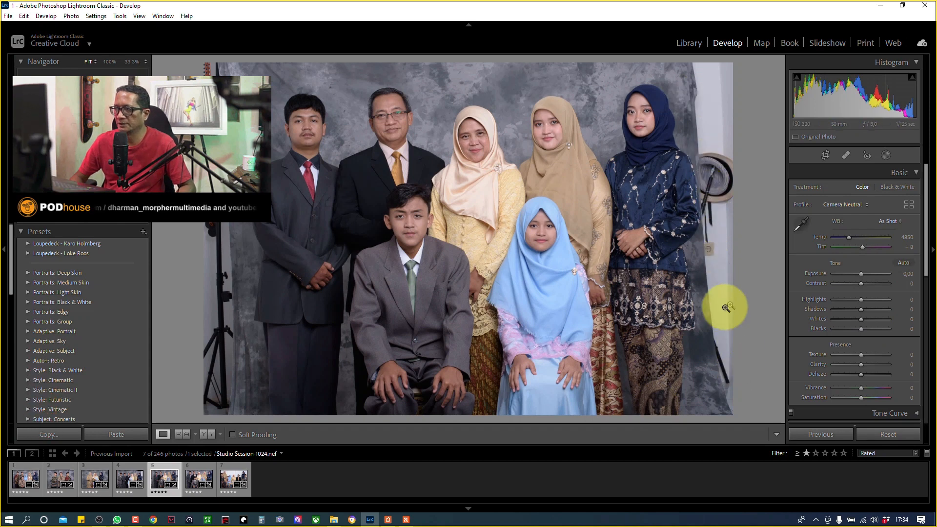
# Widen and reposition the crop of Studio Session-1032.nef to give the family more room, keeping the 2 x 3 / 4 x 6 ratio
pyautogui.click(194, 479)
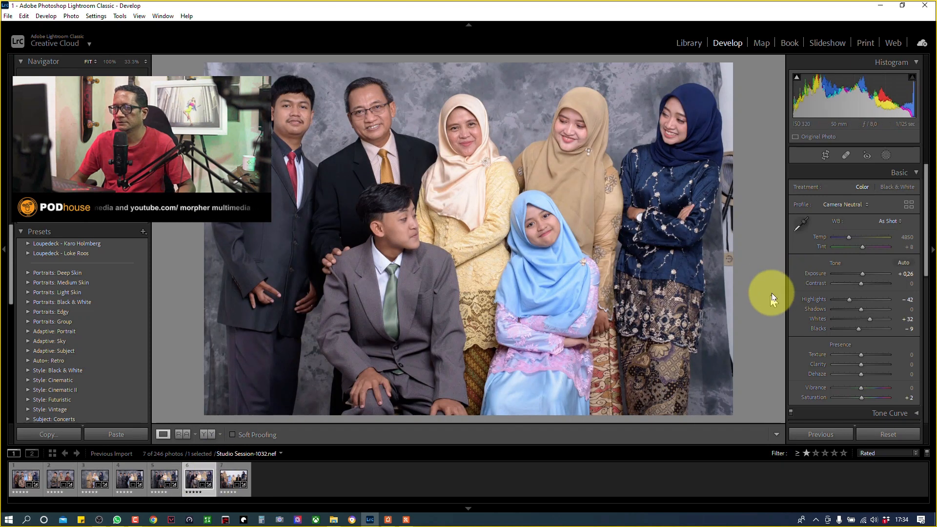
pyautogui.click(824, 157)
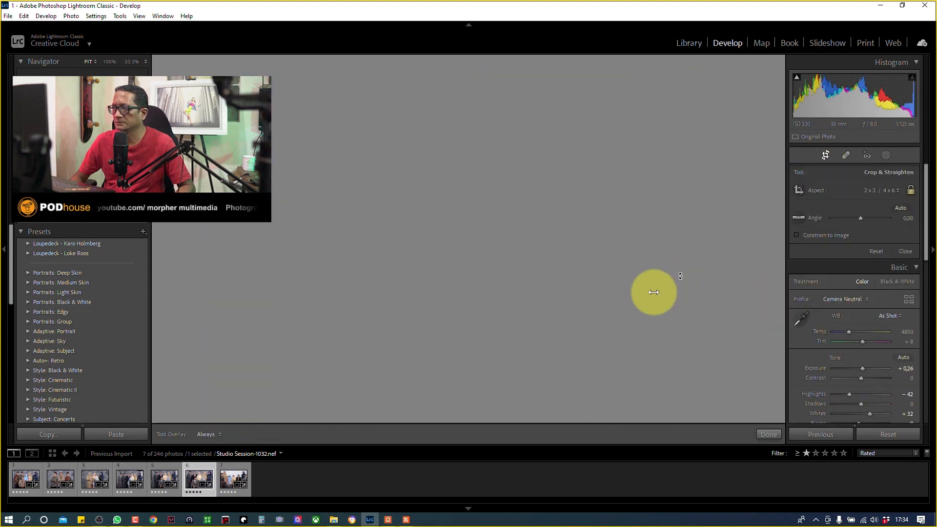
pyautogui.moveTo(673, 379); pyautogui.dragTo(684, 384)
pyautogui.press('d')
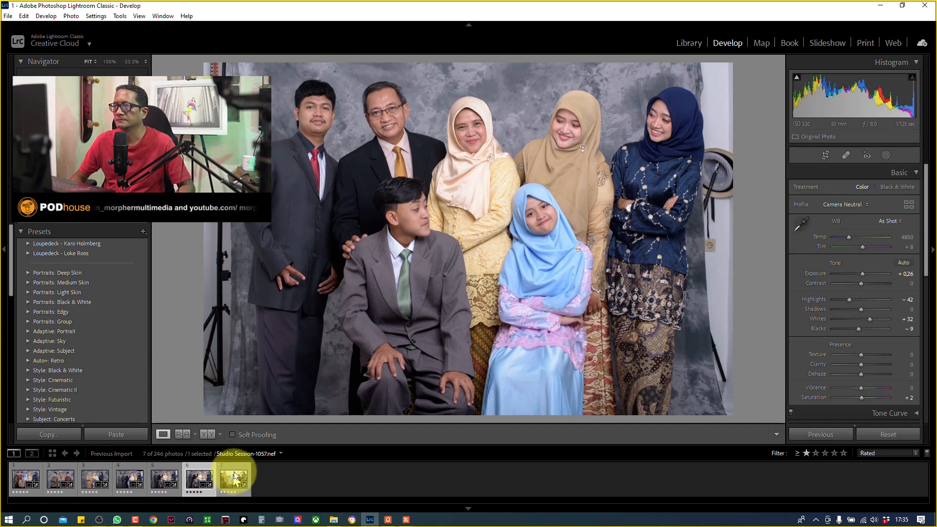
pyautogui.click(824, 155)
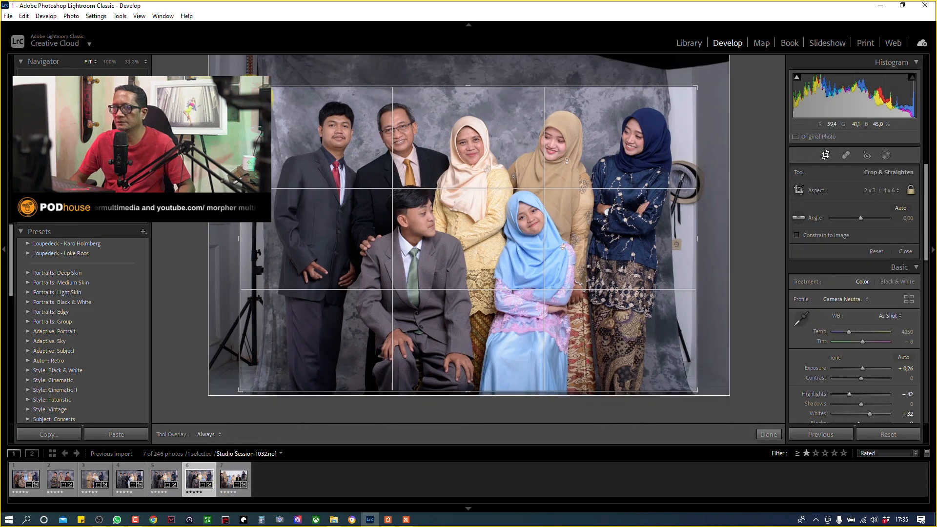
pyautogui.moveTo(238, 84); pyautogui.dragTo(236, 66)
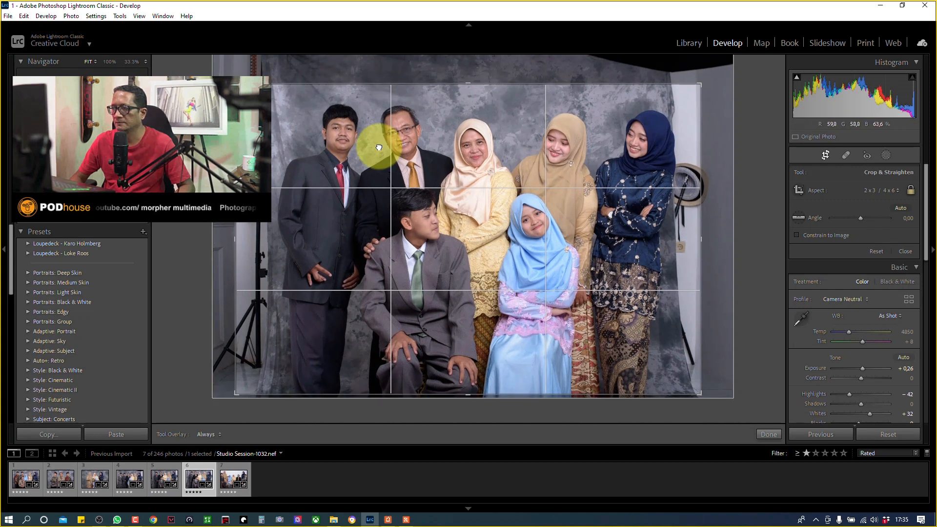
pyautogui.moveTo(379, 148); pyautogui.dragTo(377, 147)
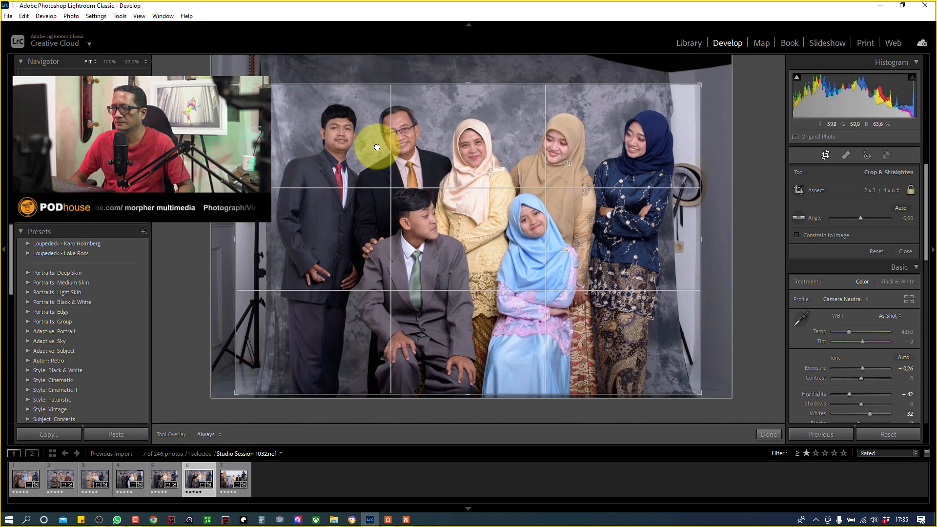
pyautogui.doubleClick(414, 153)
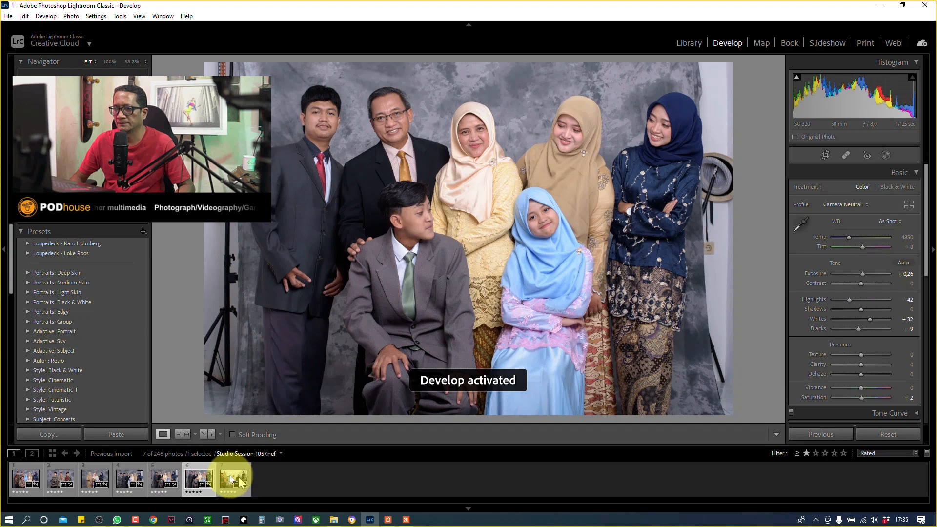
# Start Adobe Photoshop 2021 and send Studio Session-858.nef from Lightroom Classic to it for editing
pyautogui.click(25, 475)
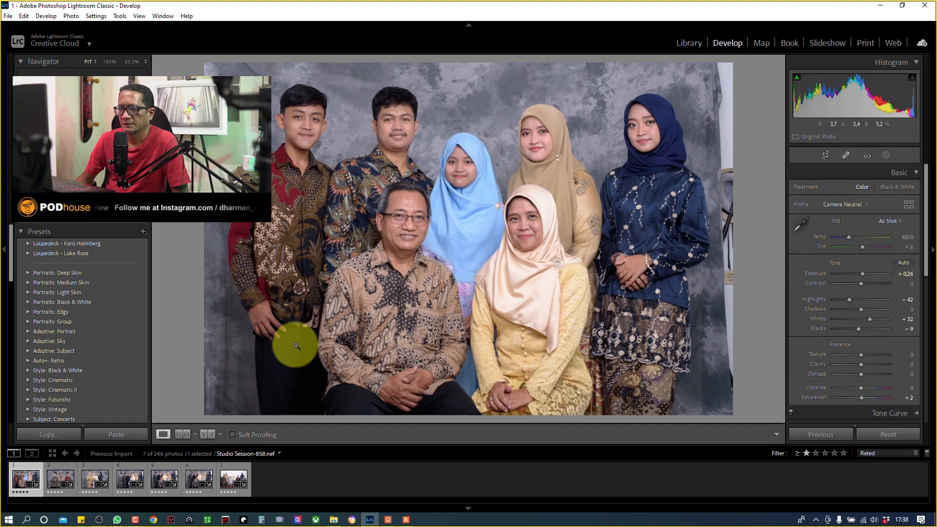
pyautogui.click(8, 519)
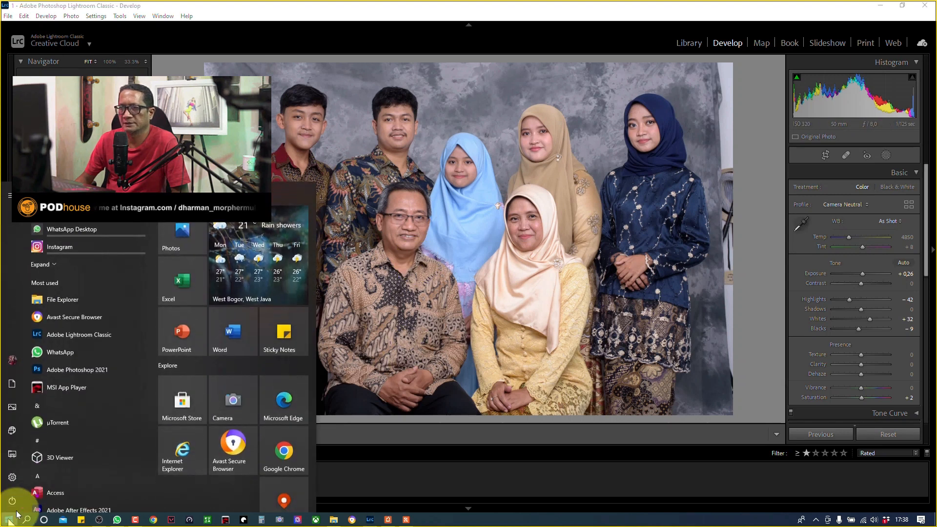
pyautogui.click(104, 370)
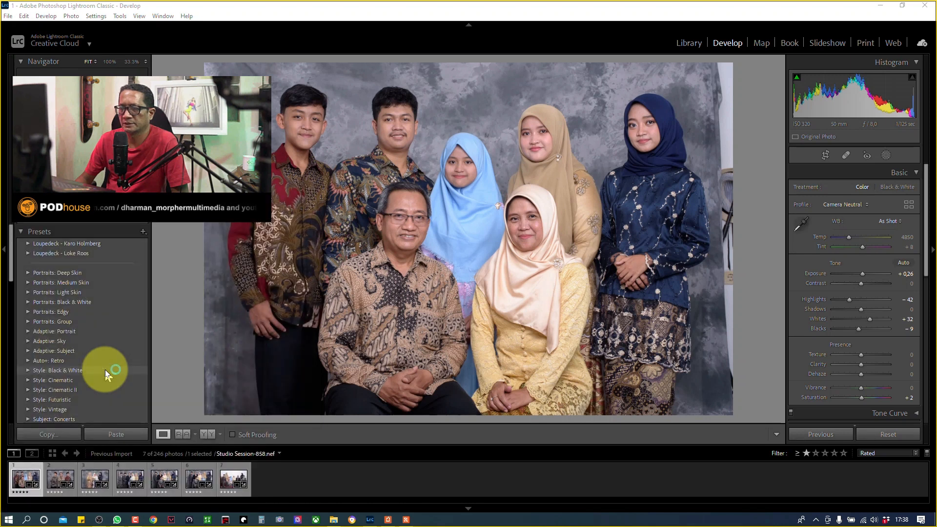
pyautogui.rightClick(24, 471)
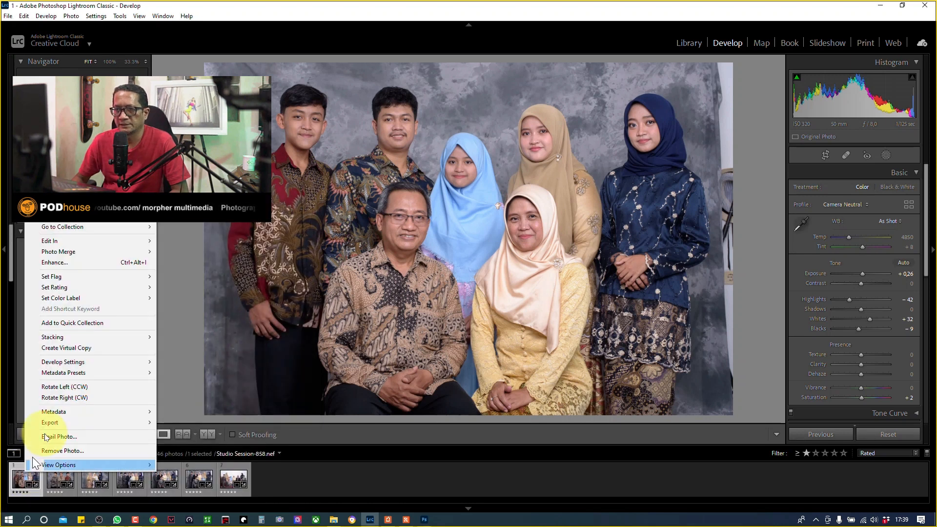
pyautogui.moveTo(70, 242)
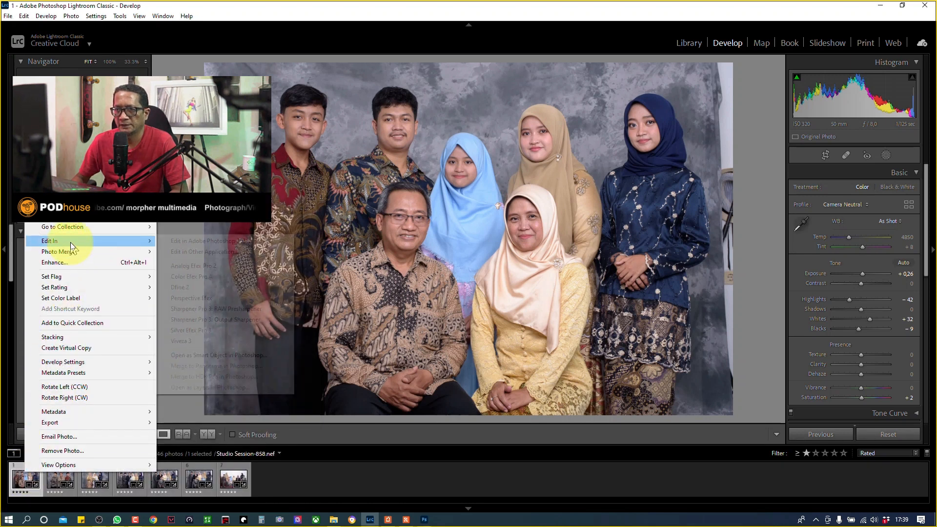
pyautogui.click(226, 240)
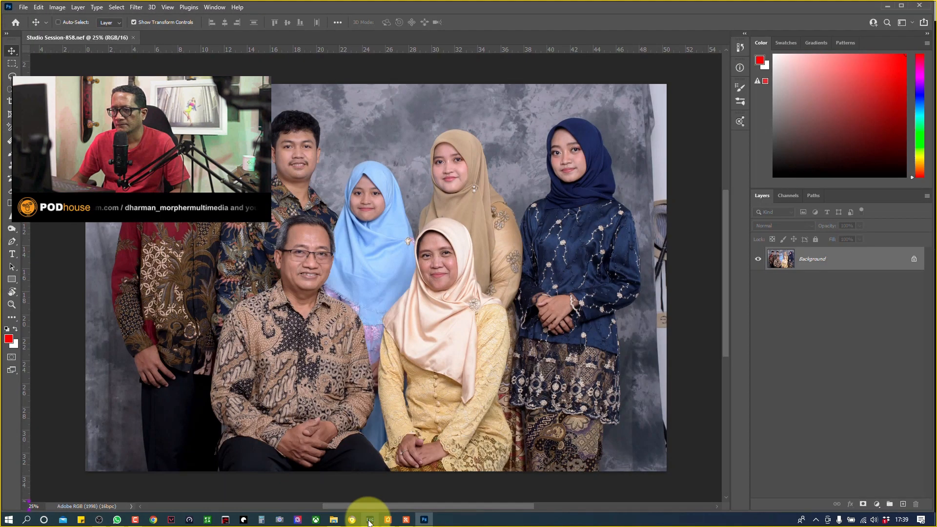
# Switch back to Lightroom Classic and close it, leaving the photo open in Photoshop
pyautogui.moveTo(370, 521)
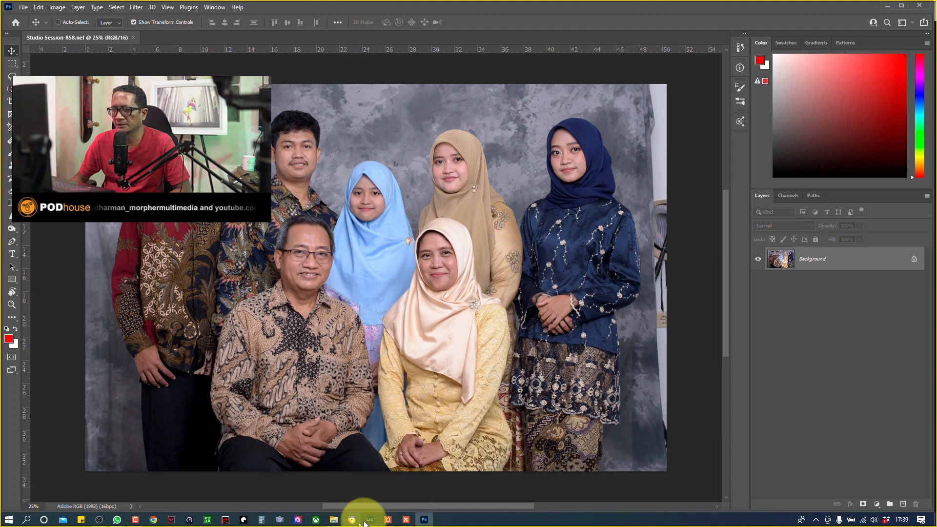
pyautogui.click(369, 520)
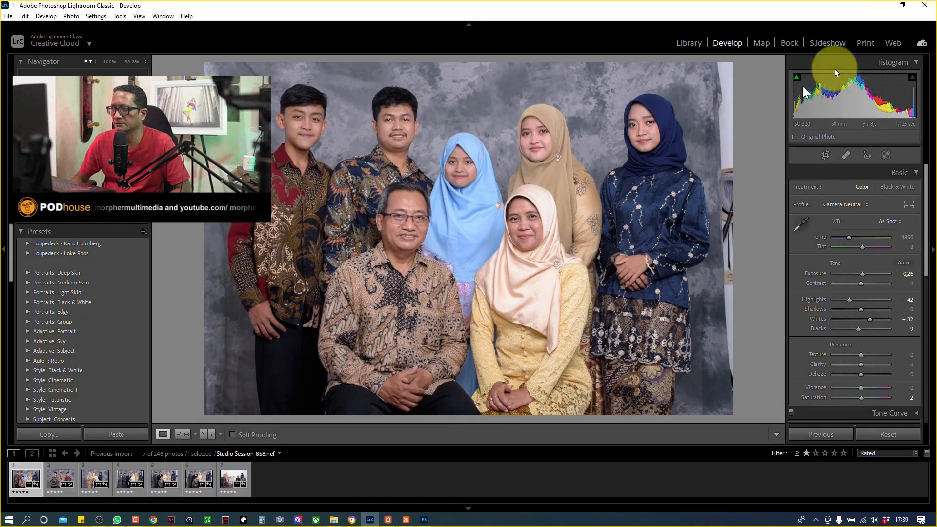
pyautogui.click(927, 7)
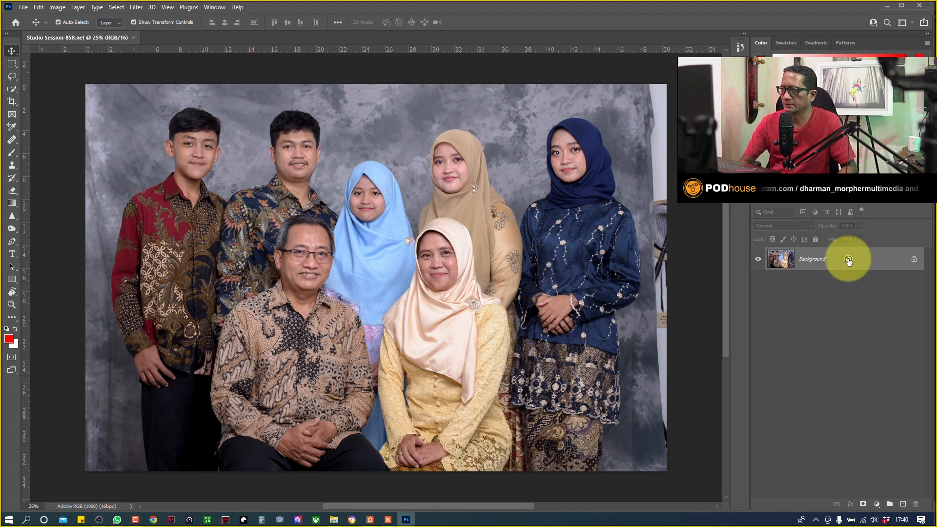
# Duplicate the Background layer and marquee-select a narrow full-height strip along the photo's right edge, covering the white wall
pyautogui.hotkey('ctrl', 'j')
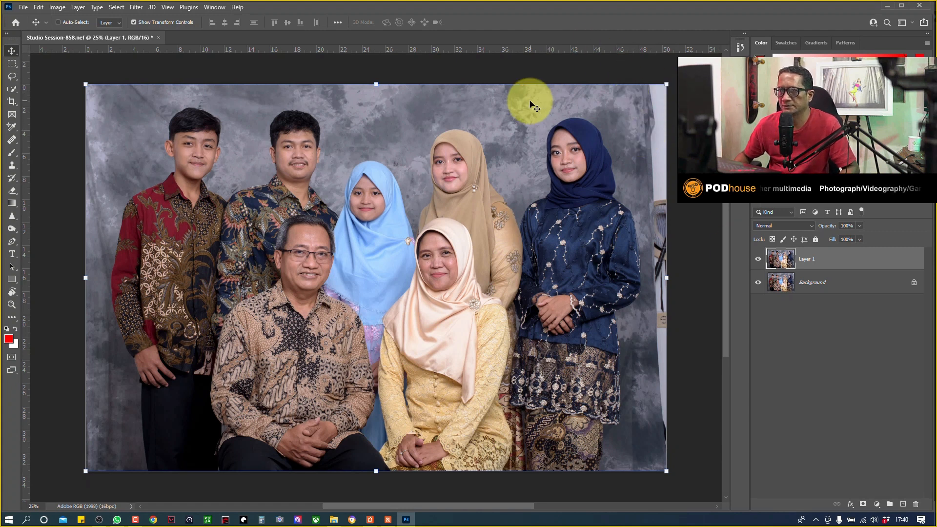
pyautogui.click(12, 63)
pyautogui.click(644, 70)
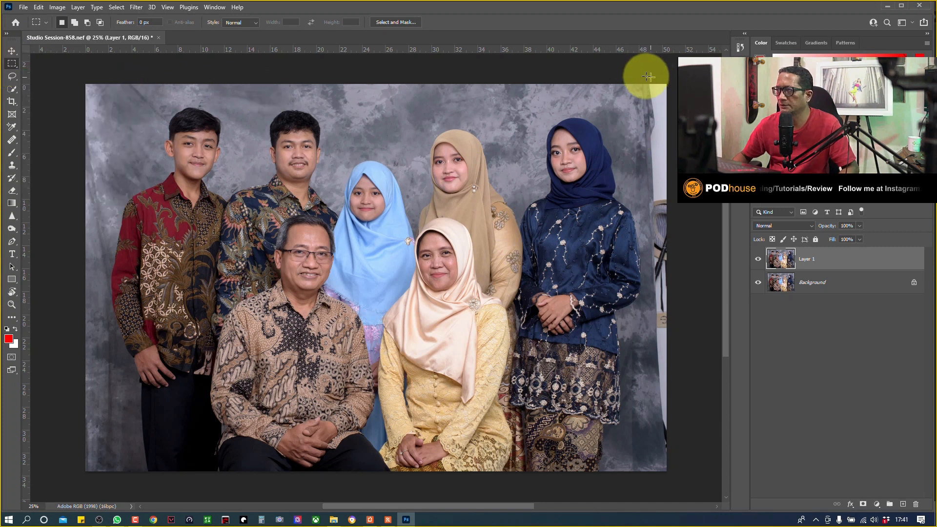
pyautogui.moveTo(636, 73); pyautogui.dragTo(688, 352)
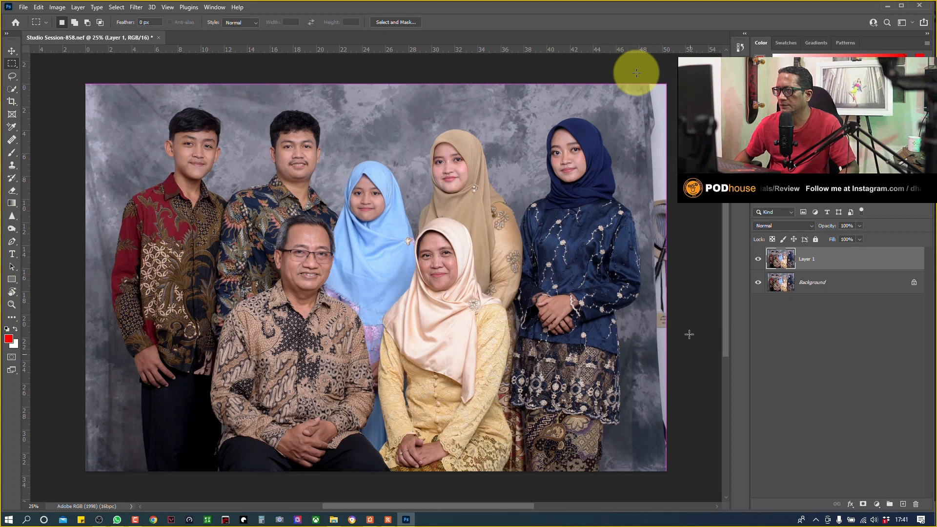
pyautogui.click(639, 69)
pyautogui.moveTo(670, 182); pyautogui.dragTo(684, 330)
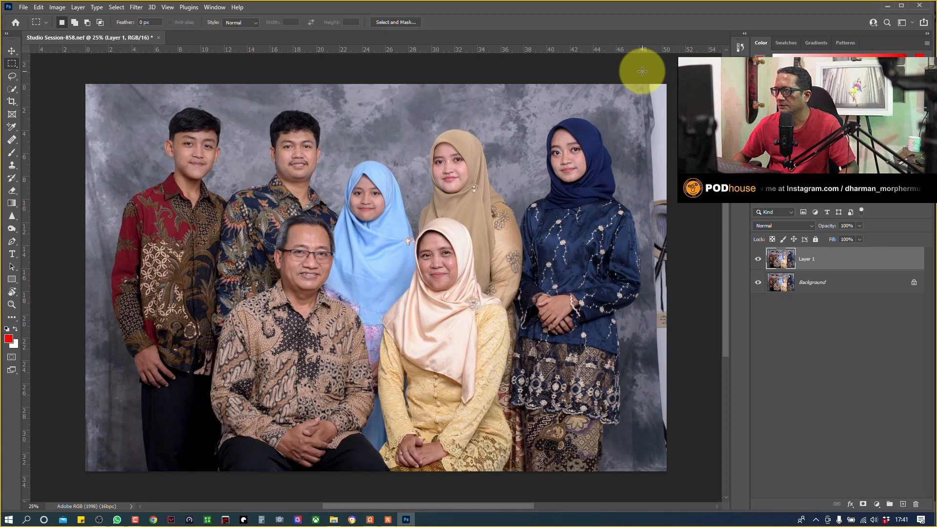
pyautogui.moveTo(642, 72); pyautogui.dragTo(669, 490)
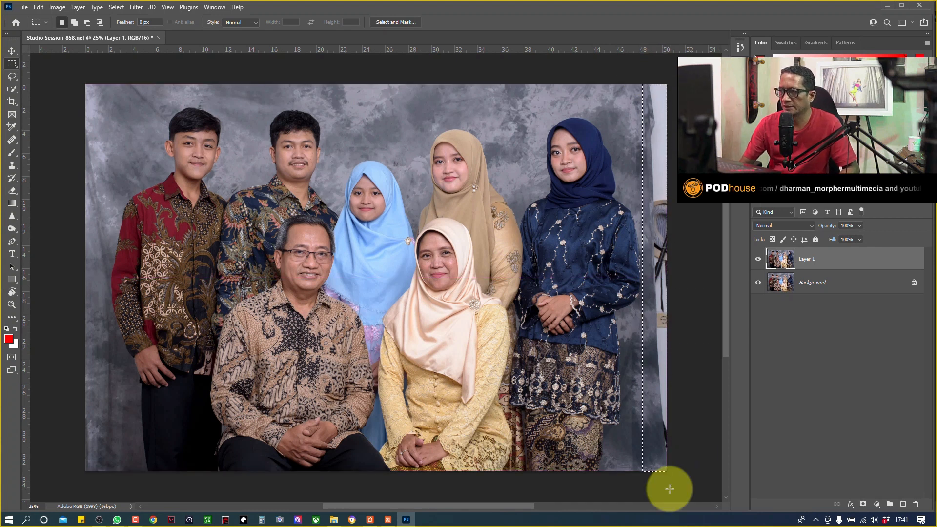
# Copy the selected strip to its own layer and stretch it horizontally past the photo's right edge until backdrop replaces the white wall
pyautogui.hotkey('ctrl', 'shift', 'alt', 'n')
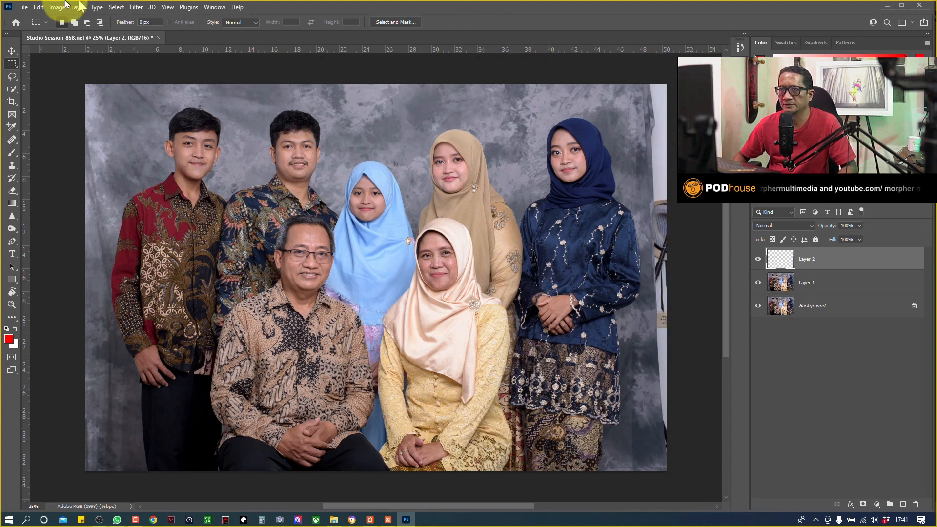
pyautogui.click(12, 50)
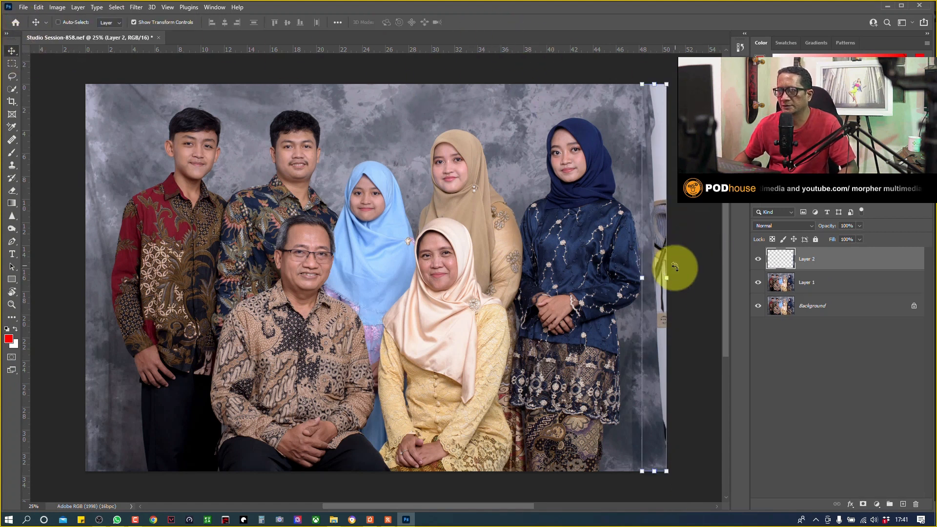
pyautogui.moveTo(666, 278); pyautogui.dragTo(716, 283)
pyautogui.click(484, 22)
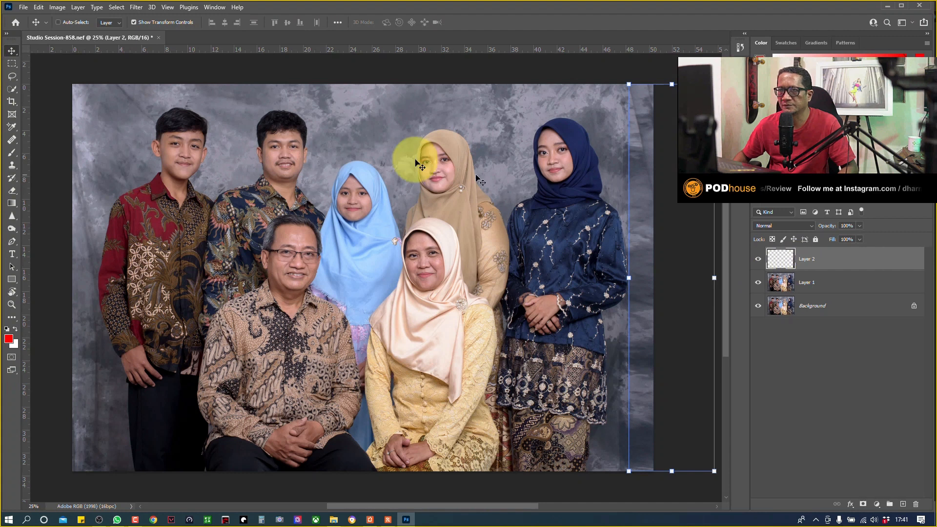
# Clone backdrop texture over the stretched strip near the photo's upper-right corner with a 200 px soft Clone Stamp, undoing the last stroke
pyautogui.press('s')
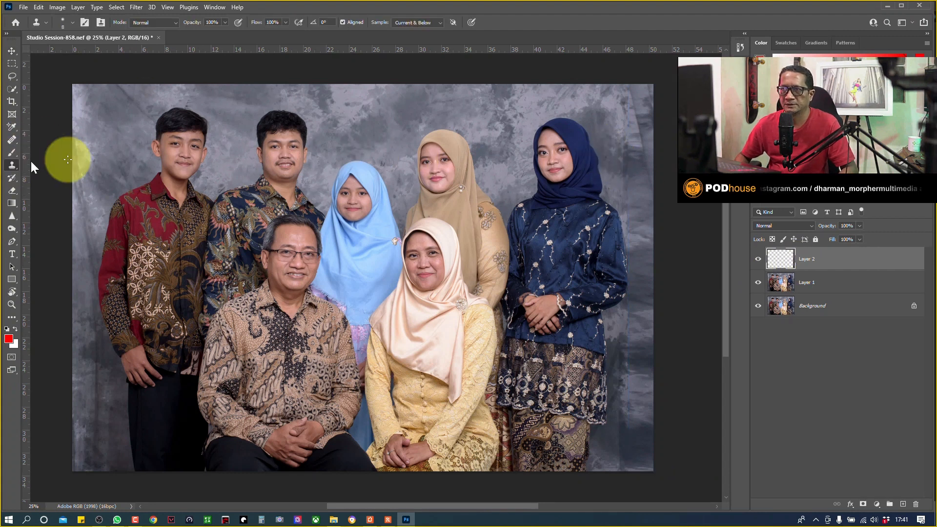
pyautogui.rightClick(565, 148)
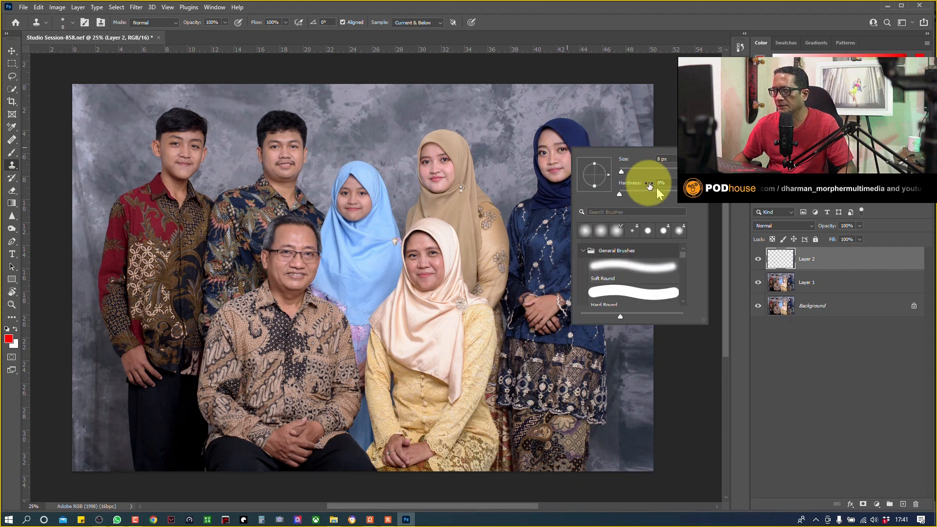
pyautogui.moveTo(620, 170); pyautogui.dragTo(640, 174)
pyautogui.keyDown('alt'); pyautogui.click(605, 103); pyautogui.keyUp('alt')
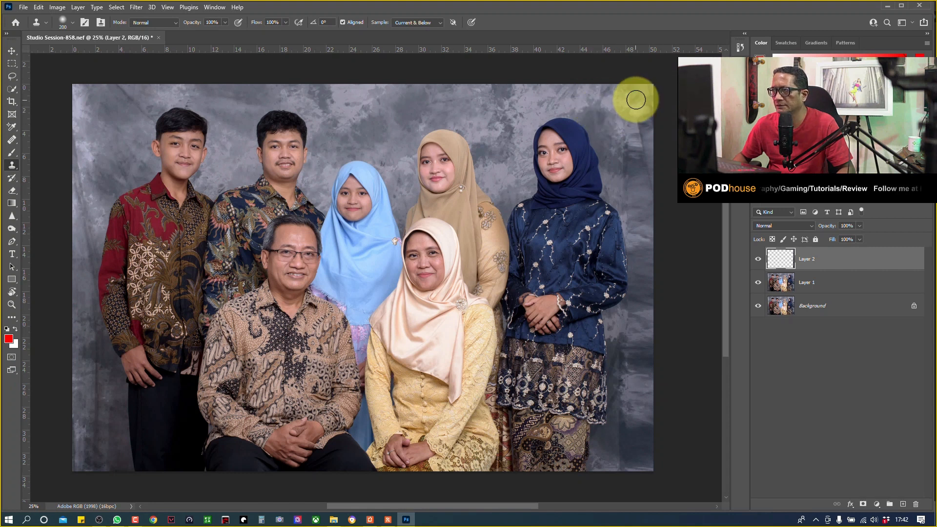
pyautogui.moveTo(636, 100); pyautogui.dragTo(654, 110)
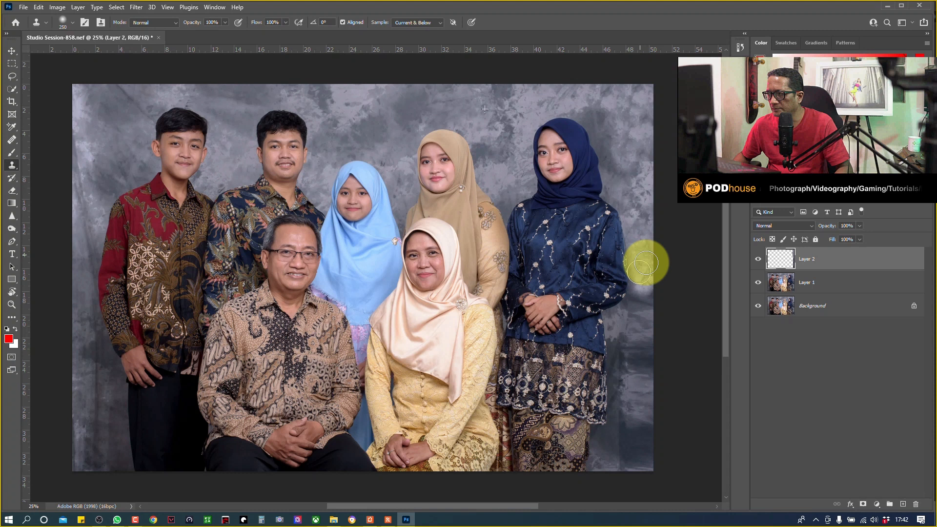
pyautogui.moveTo(646, 263); pyautogui.dragTo(633, 254)
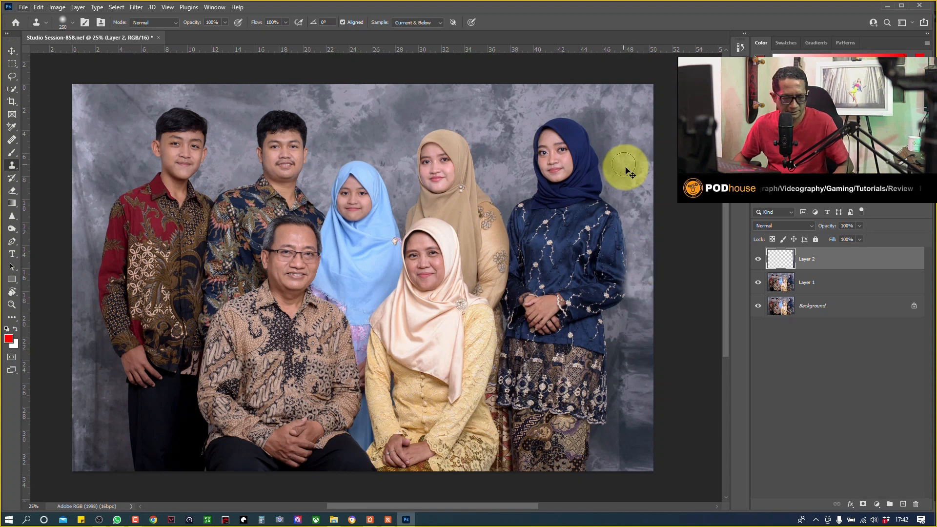
pyautogui.hotkey('ctrl', 'z')
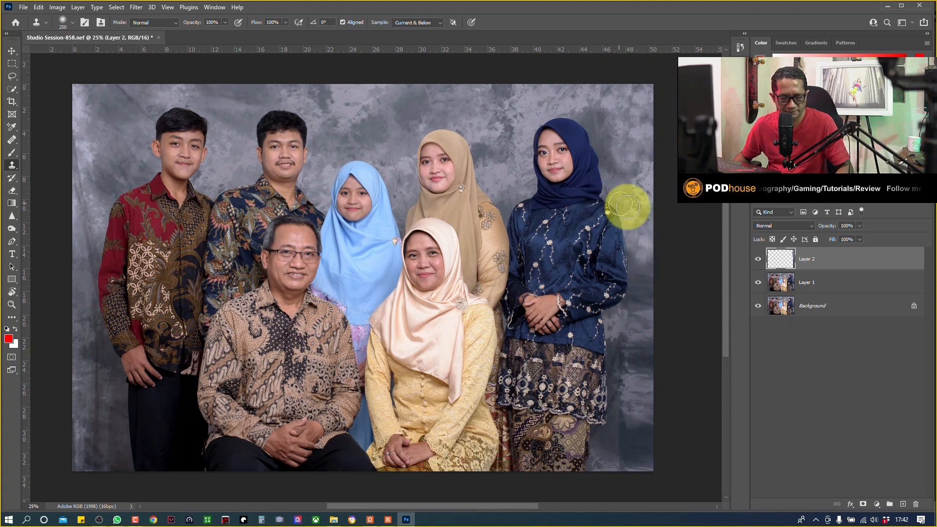
# Clone backdrop sampled between and above the standing women's heads onto the photo's right edge beside the navy-blue sleeve
pyautogui.keyDown('alt'); pyautogui.click(391, 101); pyautogui.keyUp('alt')
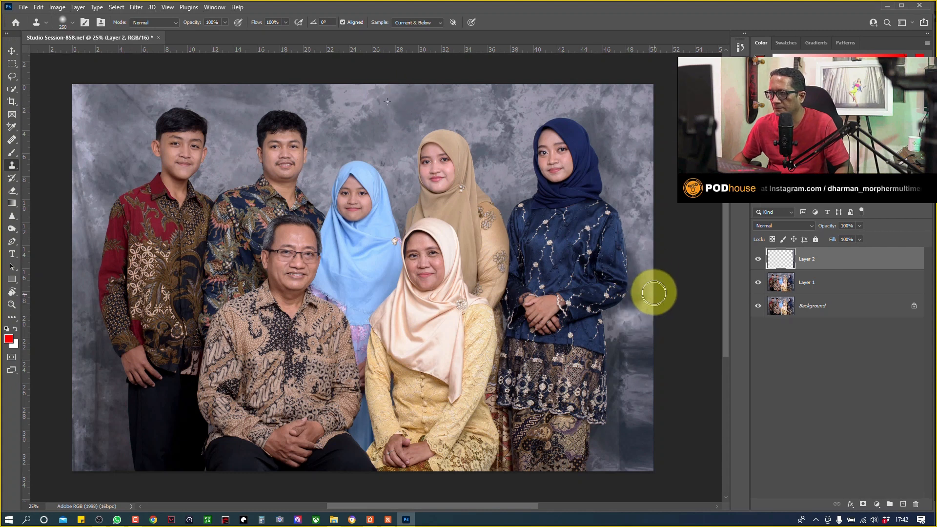
pyautogui.keyDown('alt'); pyautogui.click(445, 93); pyautogui.keyUp('alt')
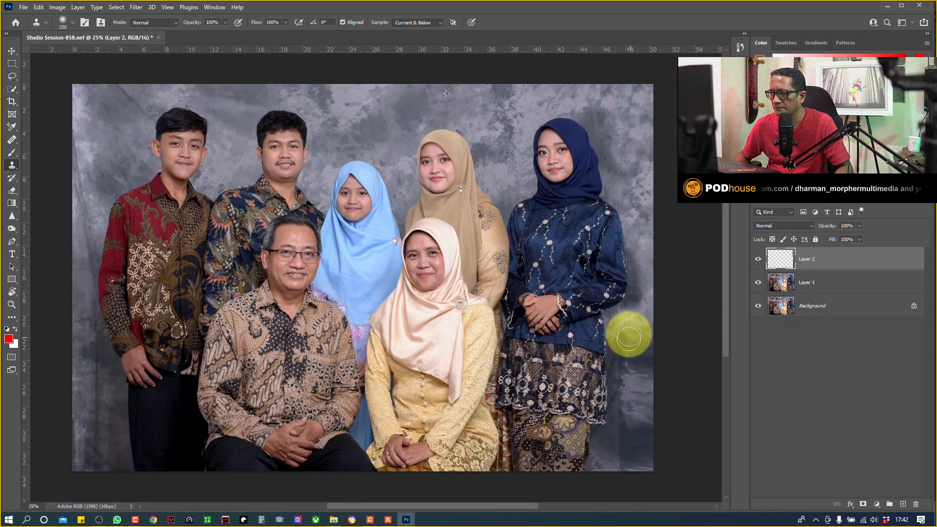
pyautogui.keyDown('alt'); pyautogui.click(392, 141); pyautogui.keyUp('alt')
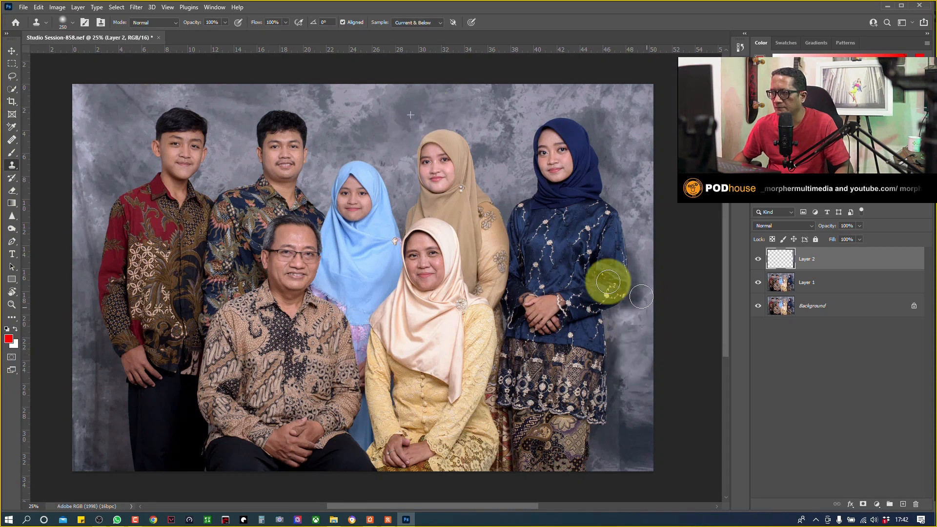
# Clone backdrop sampled from the photo's lower-left edge over the stretched strip beside the patterned skirt at the right edge
pyautogui.keyDown('alt'); pyautogui.click(89, 347); pyautogui.keyUp('alt')
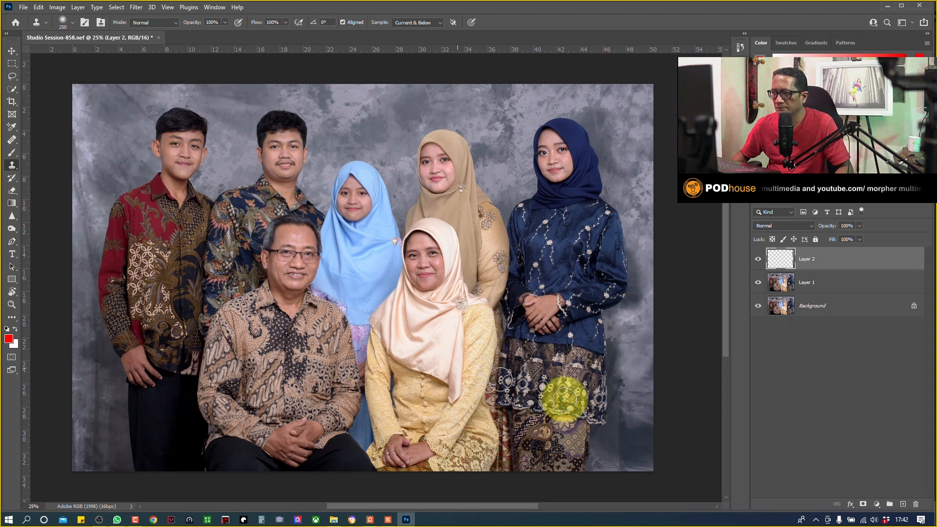
pyautogui.keyDown('alt'); pyautogui.click(79, 393); pyautogui.keyUp('alt')
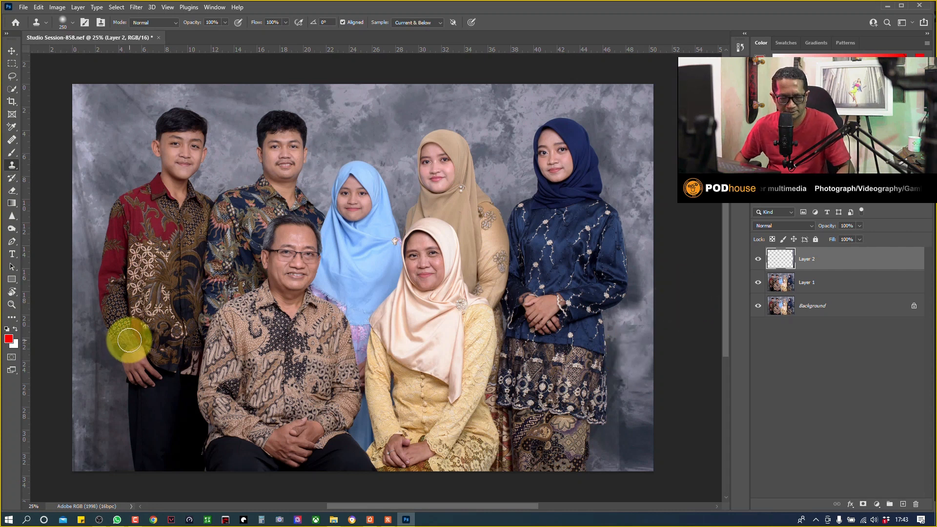
pyautogui.keyDown('alt'); pyautogui.click(79, 379); pyautogui.keyUp('alt')
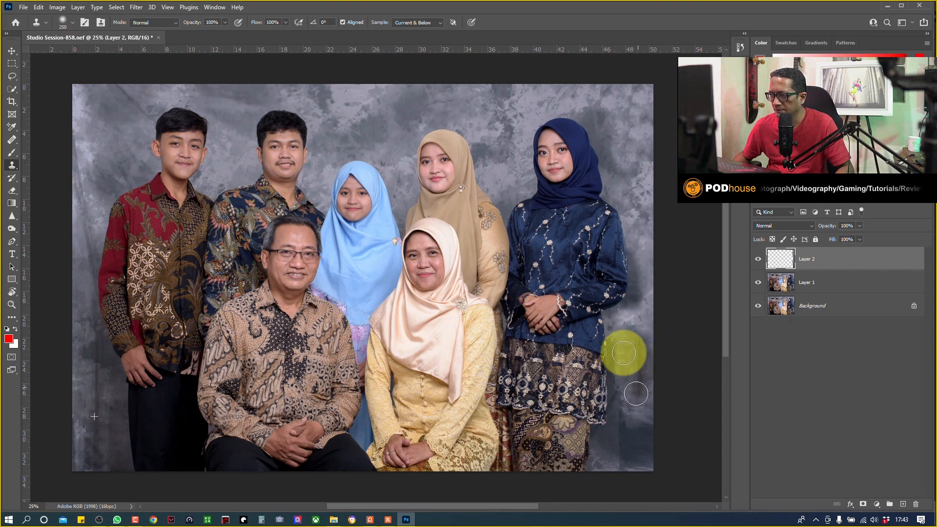
pyautogui.moveTo(635, 393); pyautogui.dragTo(624, 353)
pyautogui.keyDown('alt'); pyautogui.click(93, 381); pyautogui.keyUp('alt')
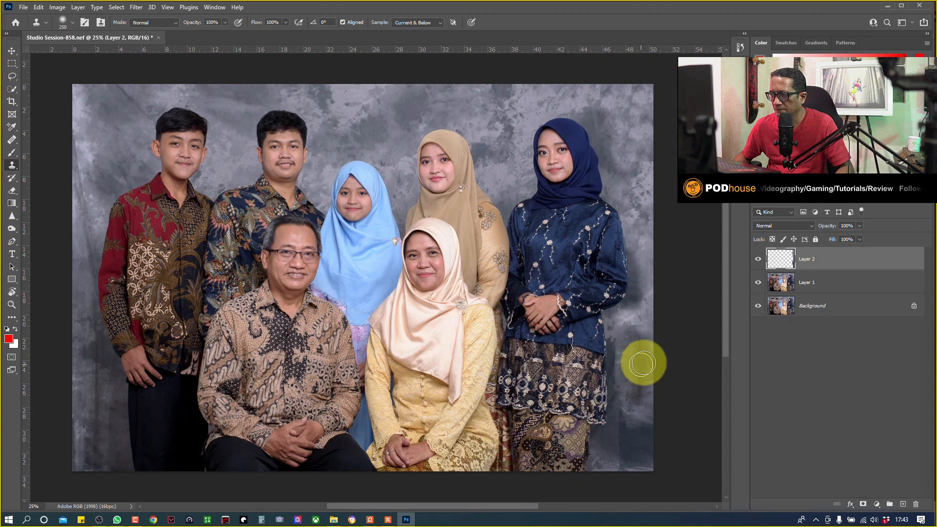
# Clone backdrop sampled from the photo's upper-left area over the lower-right corner to break up the stretched streaks
pyautogui.keyDown('alt'); pyautogui.click(102, 139); pyautogui.keyUp('alt')
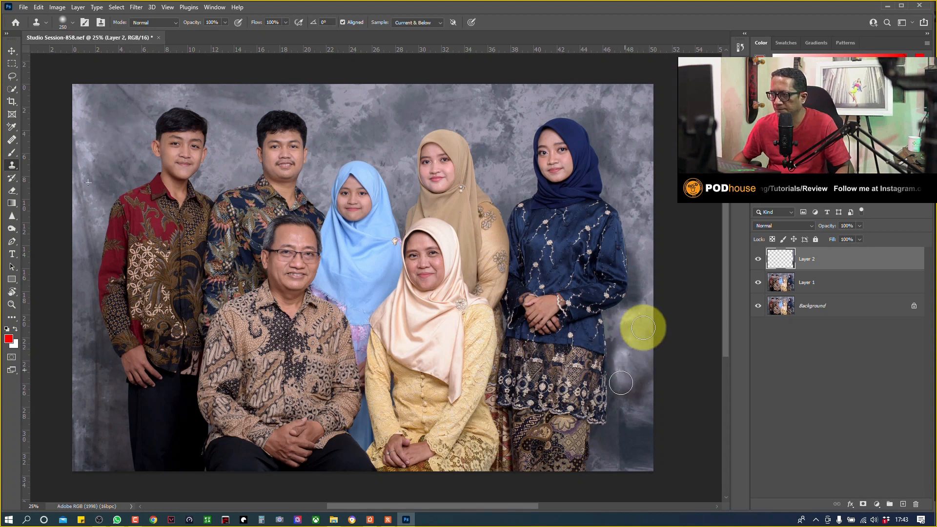
pyautogui.keyDown('alt'); pyautogui.click(97, 108); pyautogui.keyUp('alt')
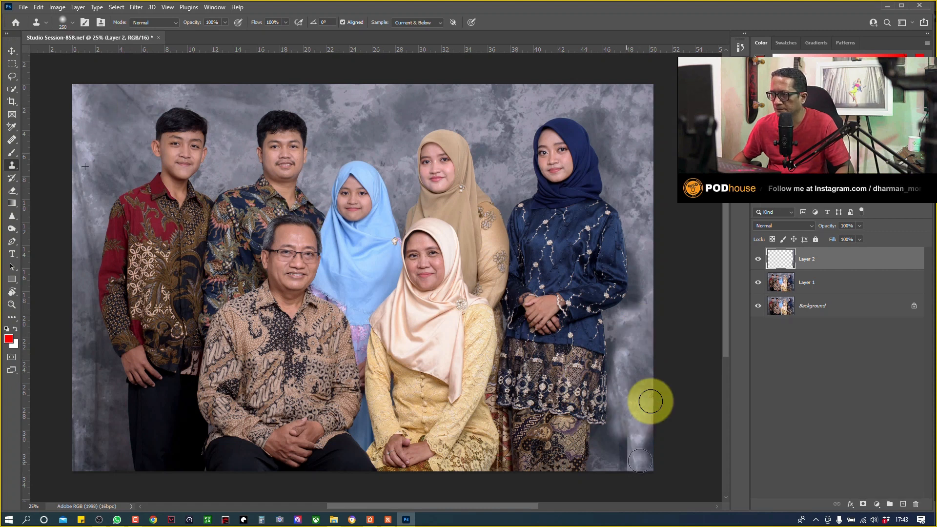
pyautogui.keyDown('alt'); pyautogui.click(104, 125); pyautogui.keyUp('alt')
pyautogui.moveTo(614, 423); pyautogui.dragTo(625, 463)
pyautogui.keyDown('alt'); pyautogui.click(115, 117); pyautogui.keyUp('alt')
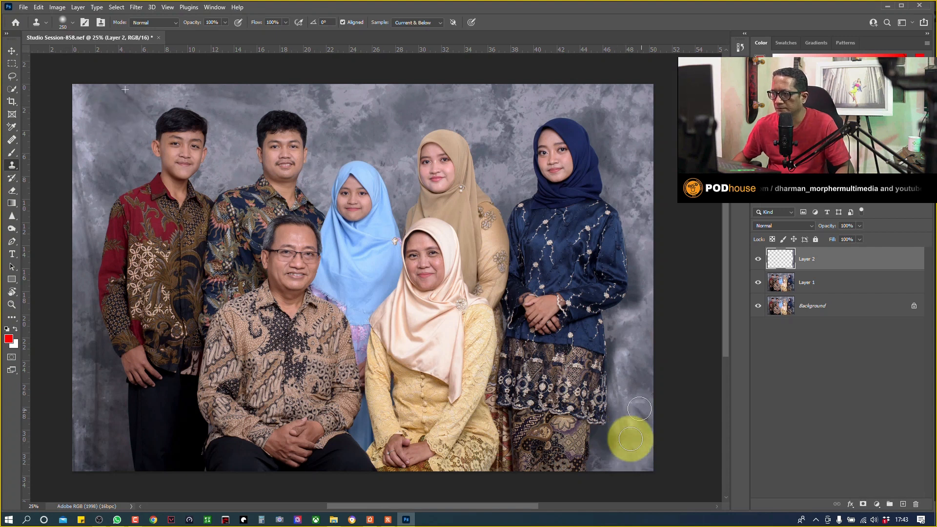
pyautogui.keyDown('alt'); pyautogui.click(101, 108); pyautogui.keyUp('alt')
pyautogui.moveTo(654, 393)
pyautogui.mouseDown()
pyautogui.moveTo(640, 405)
pyautogui.moveTo(651, 411)
pyautogui.mouseUp()
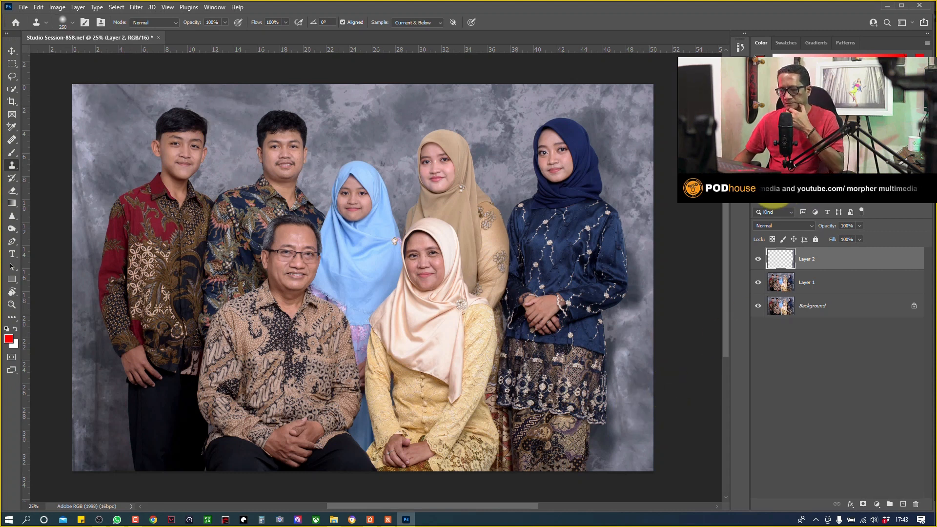
# Reduce the Clone Stamp brush to 100 px and clone clean backdrop along the outer edge of the navy-blue sleeve
pyautogui.hotkey('ctrl', '+')
pyautogui.hotkey('ctrl', '+')
pyautogui.hotkey('ctrl', '+')
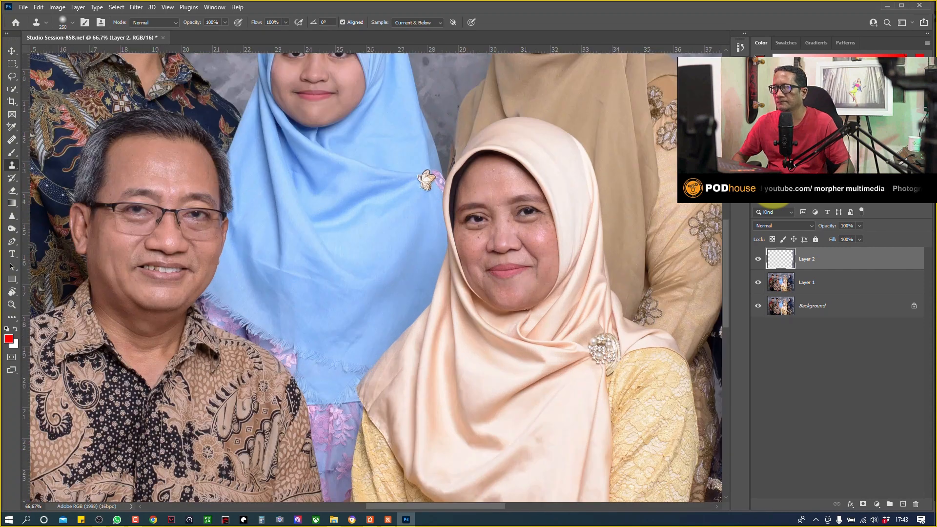
pyautogui.moveTo(519, 178); pyautogui.dragTo(317, 146)
pyautogui.moveTo(406, 202)
pyautogui.mouseDown()
pyautogui.moveTo(174, 245)
pyautogui.moveTo(127, 324)
pyautogui.moveTo(136, 415)
pyautogui.mouseUp()
pyautogui.press('[')
pyautogui.press('[')
pyautogui.press('[')
pyautogui.press('[')
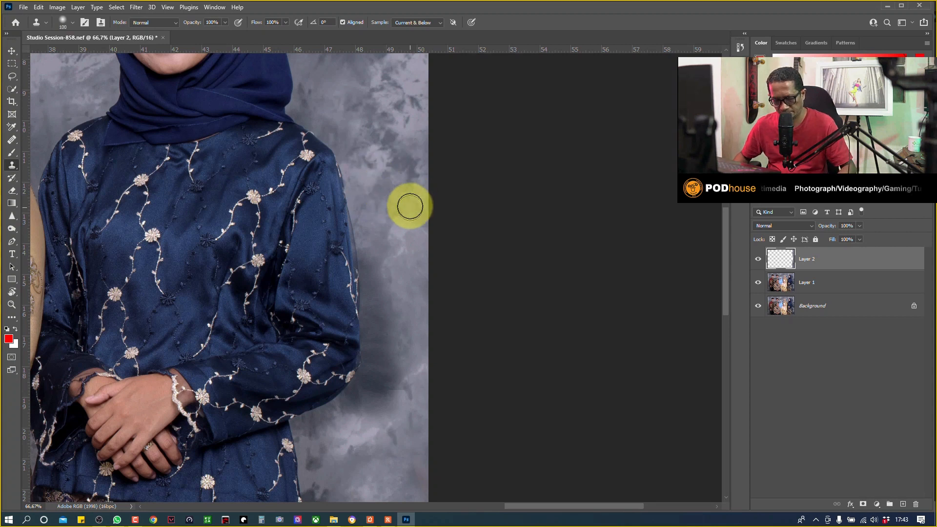
pyautogui.press('alt')
pyautogui.keyDown('alt'); pyautogui.click(388, 191); pyautogui.keyUp('alt')
pyautogui.click(369, 250)
pyautogui.moveTo(369, 251)
pyautogui.mouseDown()
pyautogui.moveTo(376, 305)
pyautogui.moveTo(385, 278)
pyautogui.mouseUp()
pyautogui.moveTo(377, 275)
pyautogui.mouseDown()
pyautogui.moveTo(391, 220)
pyautogui.moveTo(404, 248)
pyautogui.moveTo(385, 242)
pyautogui.mouseUp()
# Reduce the Clone Stamp brush to 80 px and clone clean backdrop around the elbow of the navy-blue sleeve
pyautogui.press('[')
pyautogui.keyDown('alt'); pyautogui.click(405, 241); pyautogui.keyUp('alt')
pyautogui.click(371, 336)
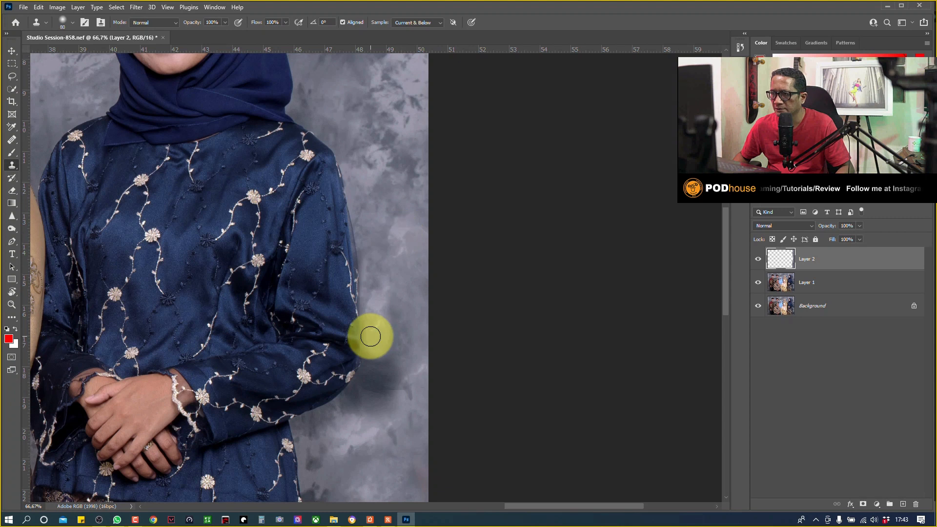
pyautogui.moveTo(370, 336)
pyautogui.mouseDown()
pyautogui.moveTo(393, 215)
pyautogui.moveTo(370, 247)
pyautogui.moveTo(404, 272)
pyautogui.moveTo(389, 334)
pyautogui.moveTo(351, 390)
pyautogui.moveTo(396, 381)
pyautogui.moveTo(483, 182)
pyautogui.moveTo(588, 55)
pyautogui.mouseUp()
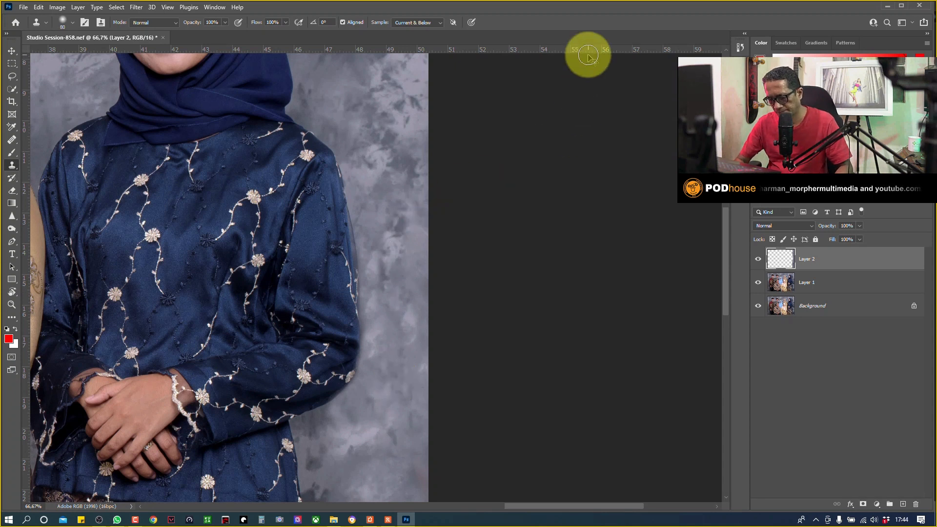
# Hide and show Layer 2 to compare the right edge of the photo before and after the backdrop repair
pyautogui.hotkey('ctrl', '-')
pyautogui.hotkey('ctrl', '-')
pyautogui.hotkey('ctrl', '-')
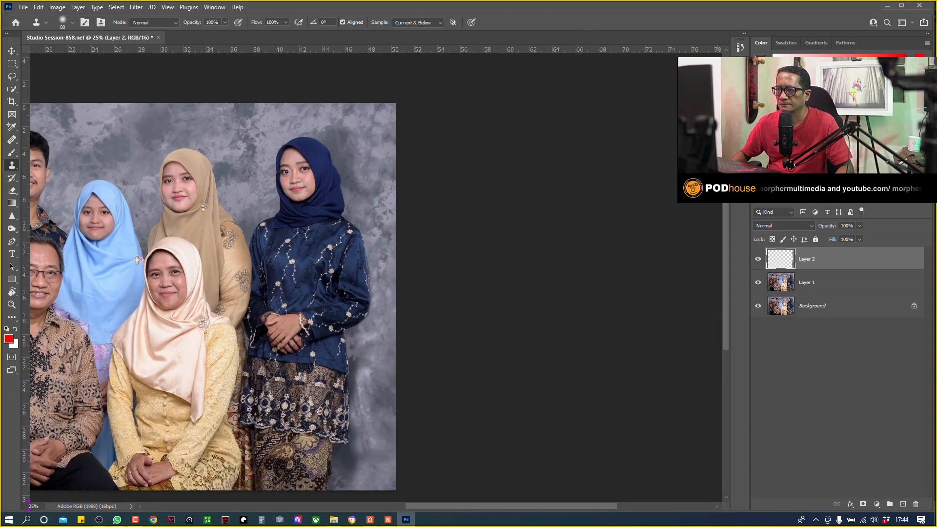
pyautogui.click(758, 259)
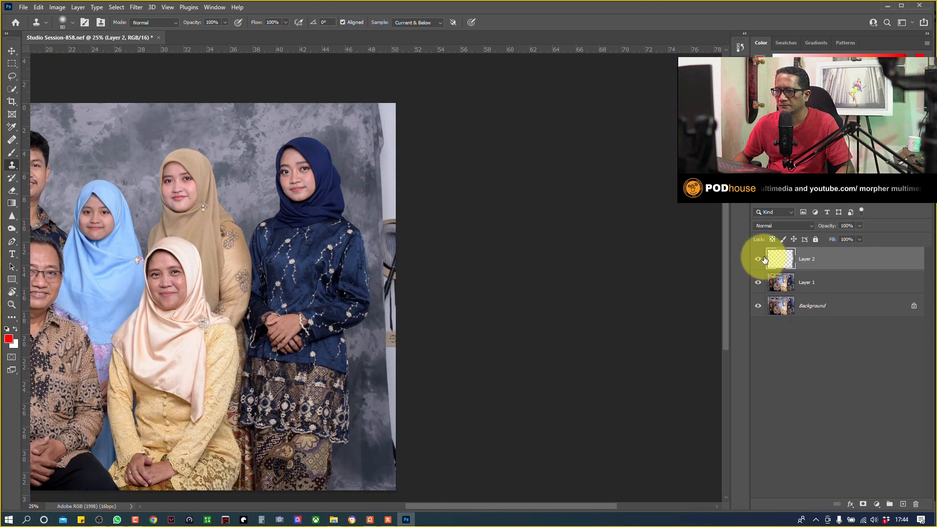
pyautogui.click(759, 259)
# Try to patch the uneven backdrop beside the head of the woman in navy on Layer 2, and deselect the area
pyautogui.click(100, 126)
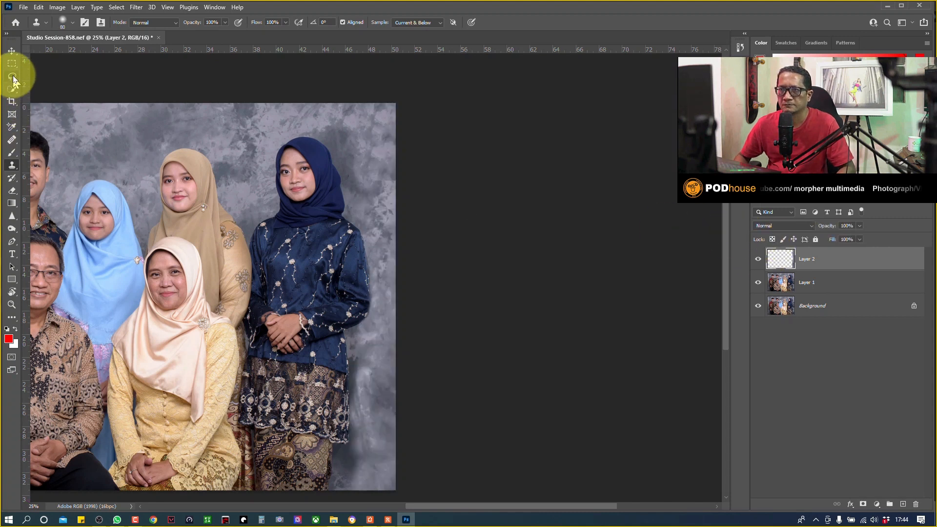
pyautogui.click(12, 171)
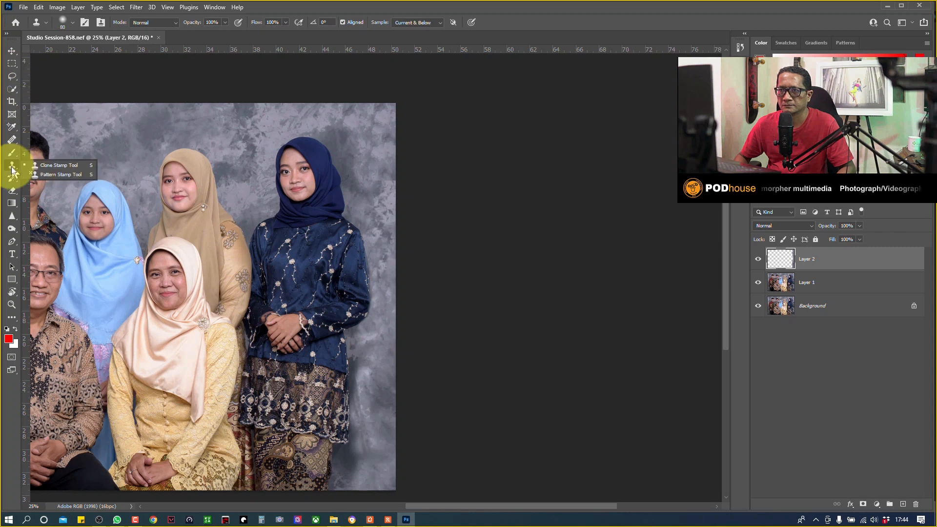
pyautogui.click(13, 141)
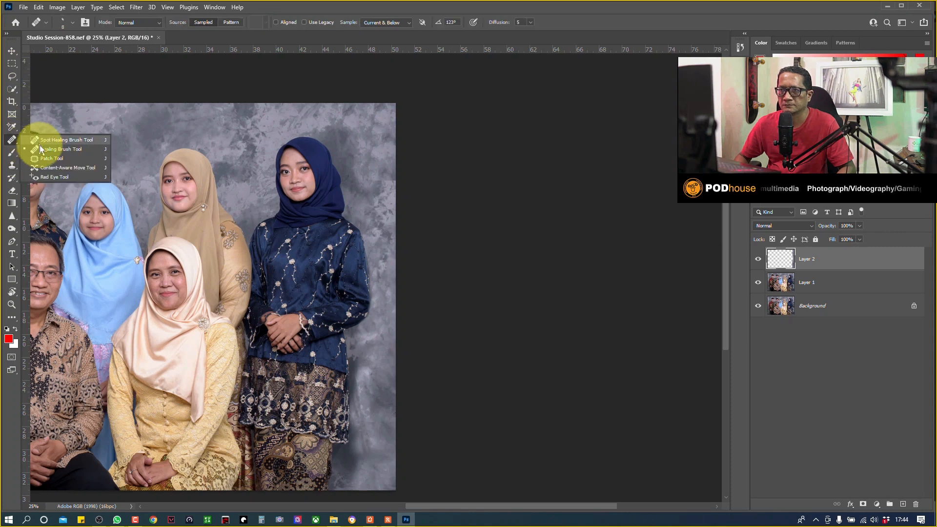
pyautogui.click(49, 159)
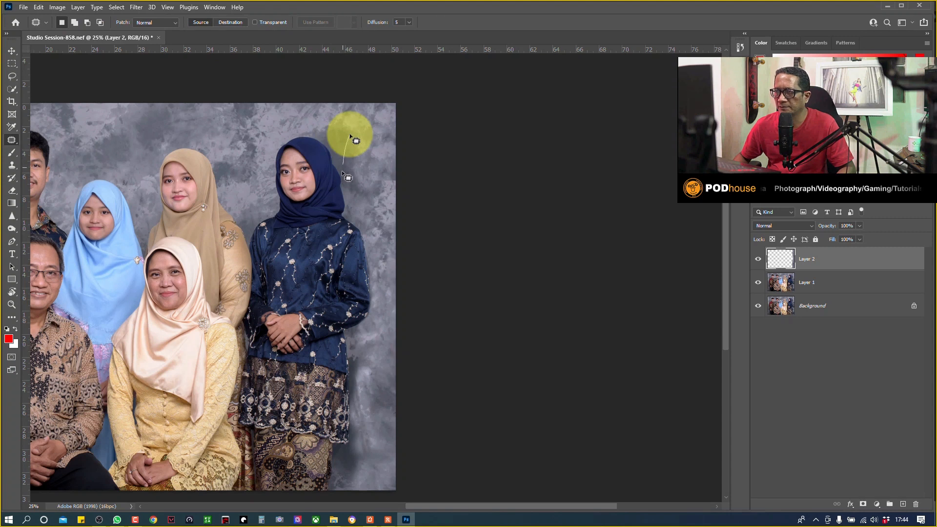
pyautogui.moveTo(351, 136)
pyautogui.mouseDown()
pyautogui.moveTo(358, 126)
pyautogui.moveTo(377, 163)
pyautogui.moveTo(258, 151)
pyautogui.moveTo(252, 160)
pyautogui.mouseUp()
pyautogui.click(439, 121)
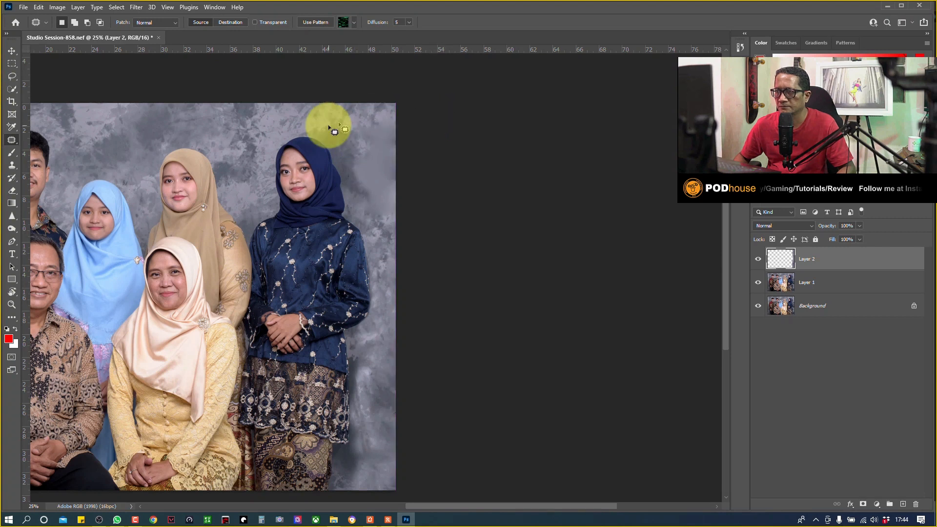
pyautogui.click(460, 97)
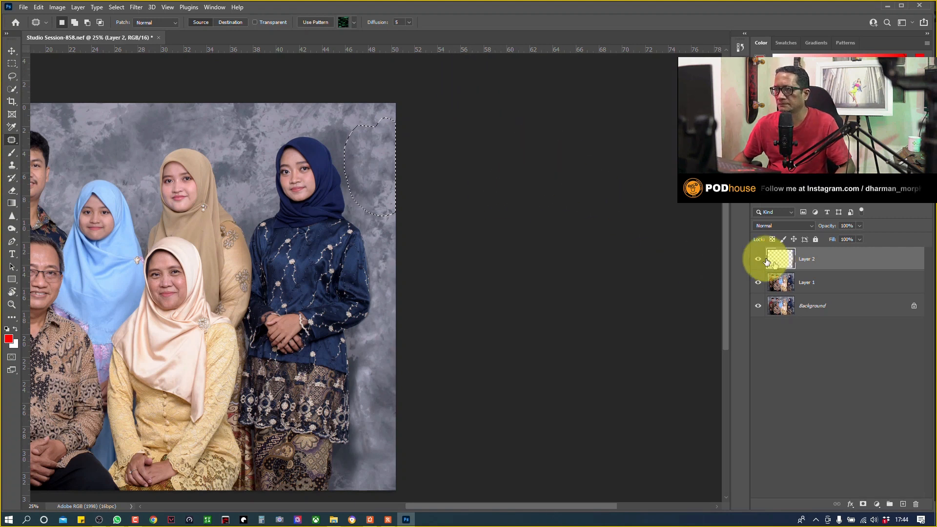
pyautogui.press('m')
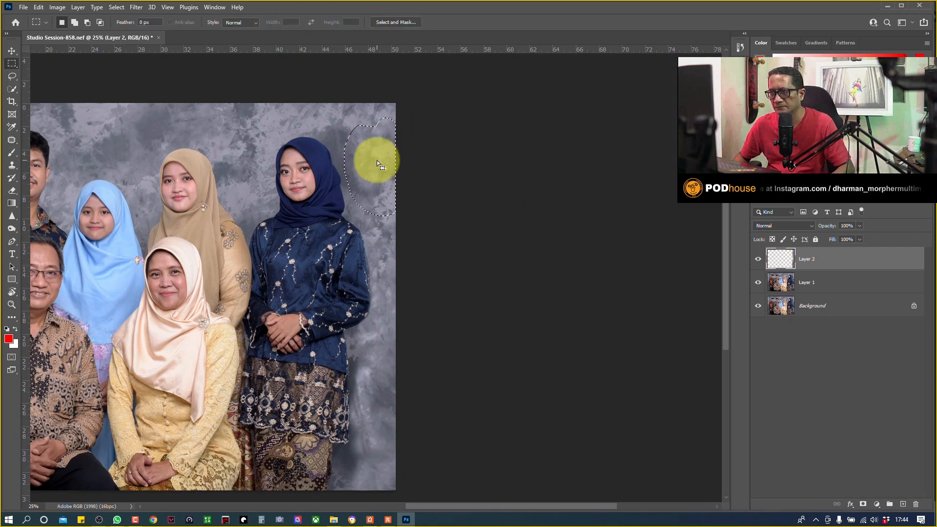
pyautogui.rightClick(377, 162)
pyautogui.click(407, 168)
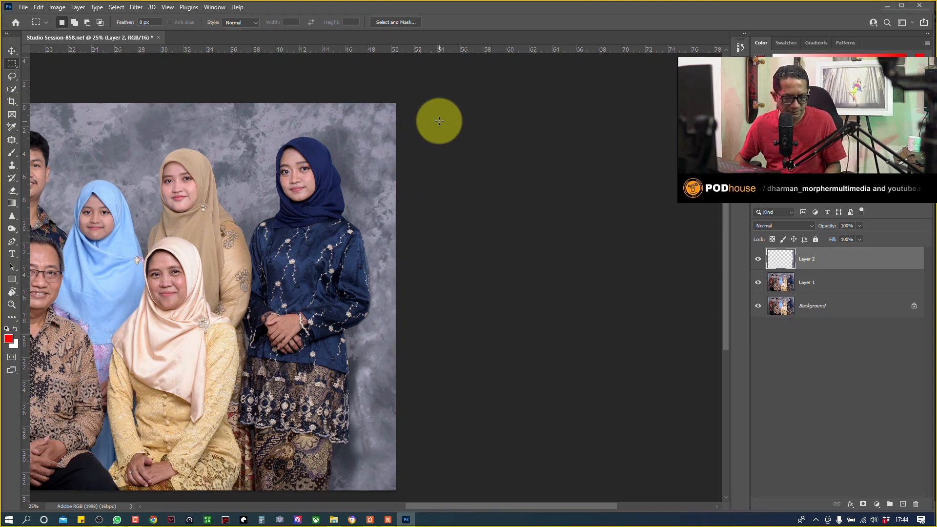
# Stamp all visible layers into a new layer above Layer 2 and activate the Patch tool
pyautogui.hotkey('ctrl', 'shift', 'alt', 'e')
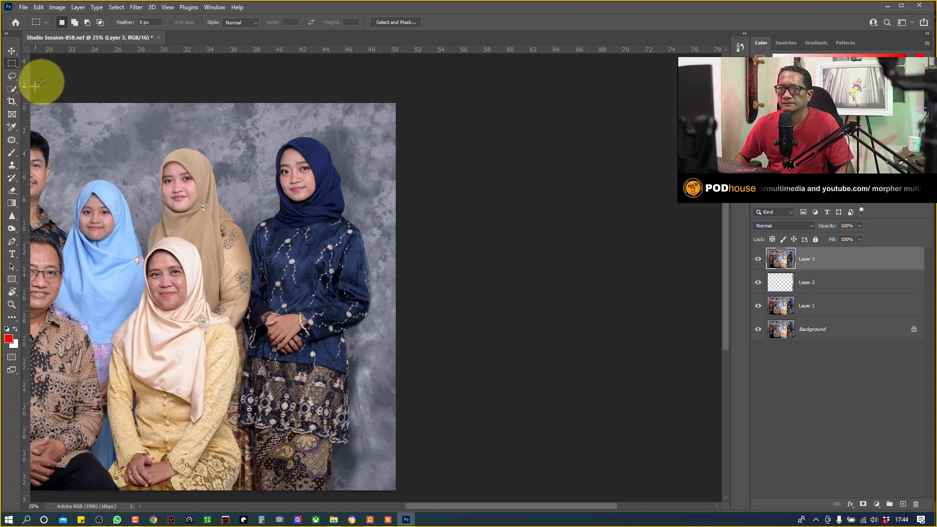
pyautogui.click(11, 91)
pyautogui.moveTo(13, 93); pyautogui.dragTo(35, 98)
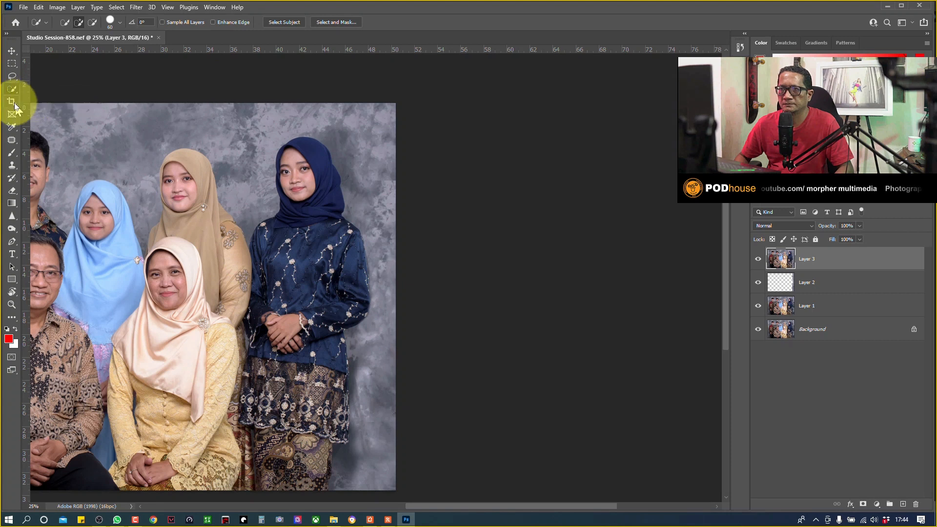
pyautogui.click(13, 93)
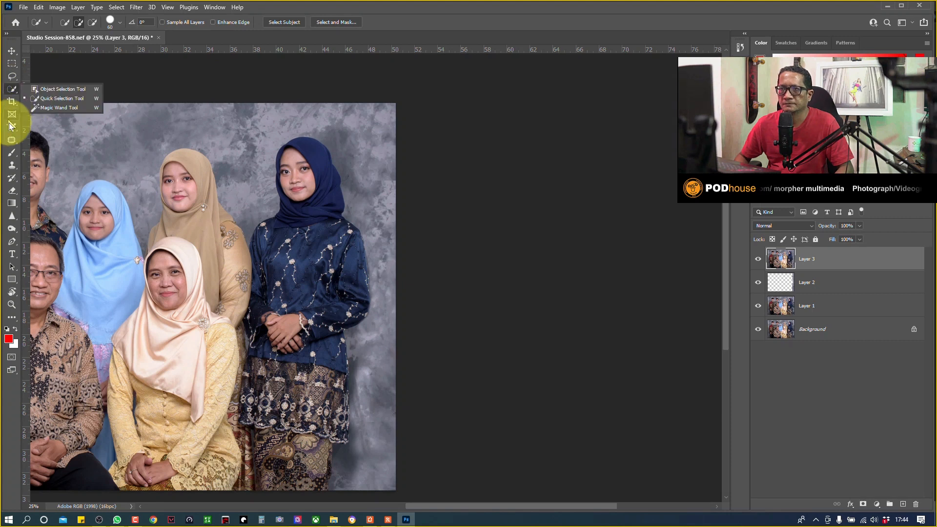
pyautogui.moveTo(12, 139); pyautogui.dragTo(11, 141)
pyautogui.click(58, 160)
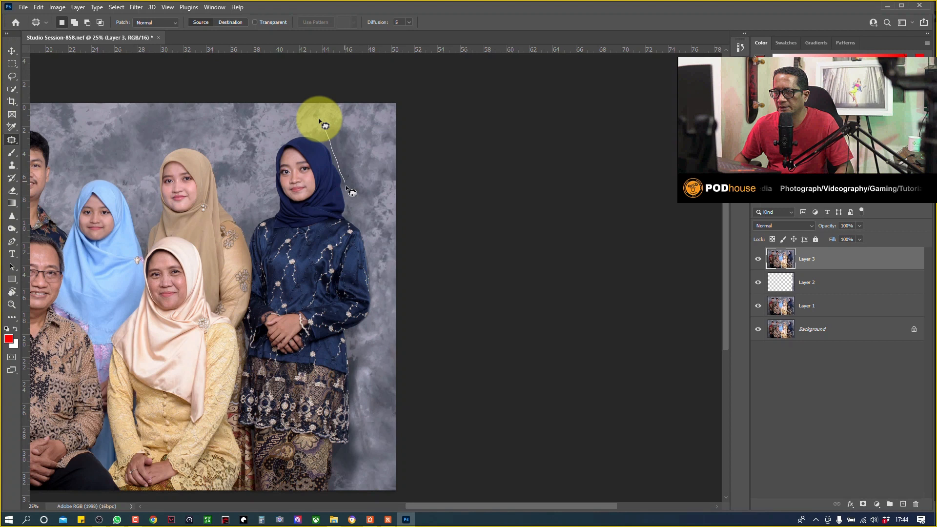
# Patch the uneven backdrop above and beside the navy hijab on Layer 3, using clean backdrop as the source
pyautogui.moveTo(326, 126); pyautogui.dragTo(385, 115)
pyautogui.moveTo(362, 154)
pyautogui.mouseDown()
pyautogui.moveTo(241, 133)
pyautogui.moveTo(238, 142)
pyautogui.mouseUp()
pyautogui.hotkey('ctrl', 'd')
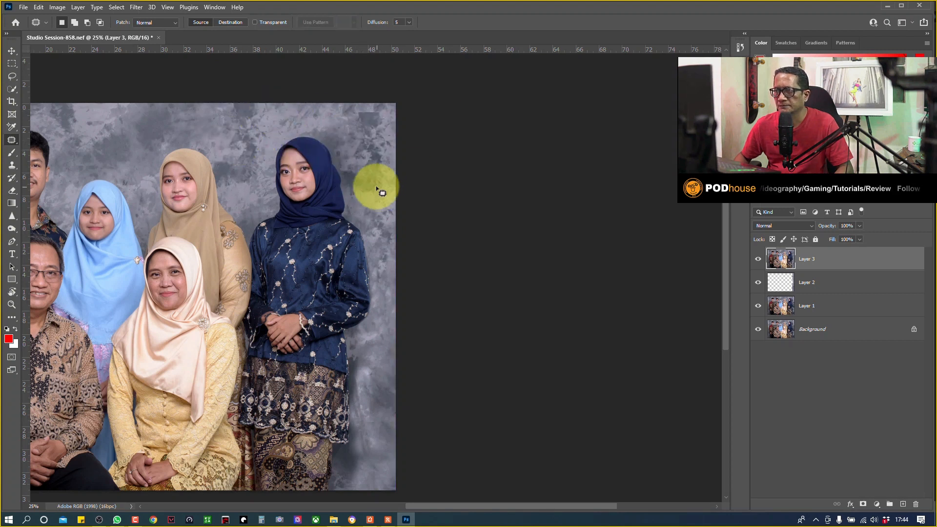
pyautogui.moveTo(376, 188); pyautogui.dragTo(375, 189)
pyautogui.moveTo(381, 198); pyautogui.dragTo(261, 141)
pyautogui.hotkey('ctrl', 'd')
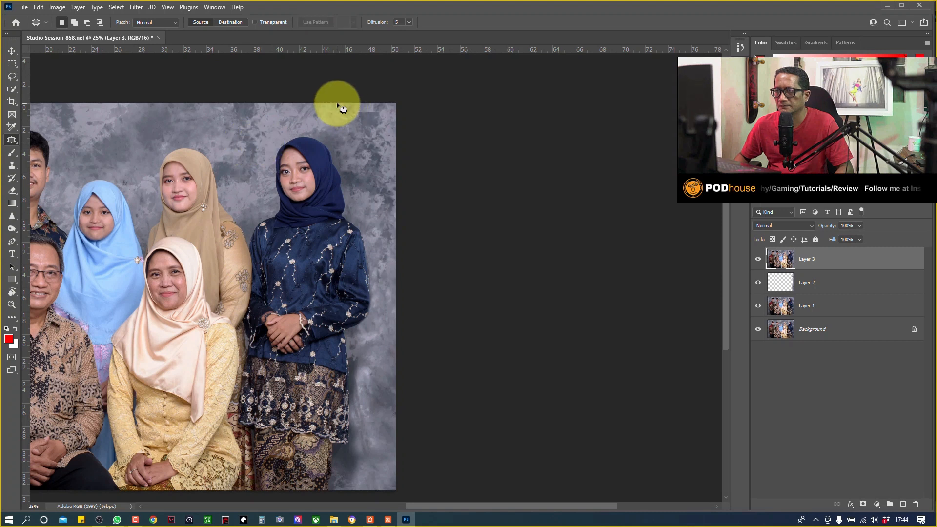
pyautogui.moveTo(337, 105); pyautogui.dragTo(232, 124)
pyautogui.hotkey('ctrl', 'd')
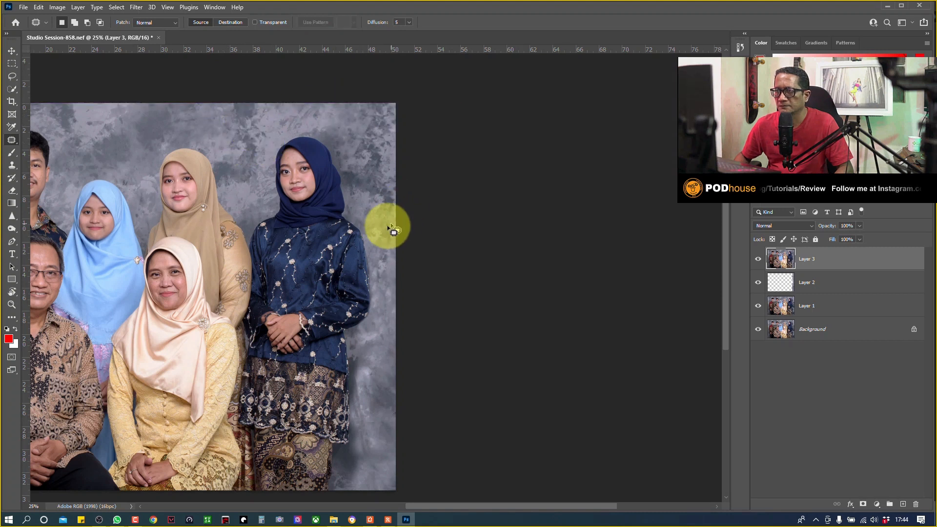
# Patch the backdrop beside the navy-blue shoulder and in the photo's upper-right corner with mottled backdrop from between the heads
pyautogui.moveTo(389, 231); pyautogui.dragTo(388, 230)
pyautogui.moveTo(387, 229)
pyautogui.mouseDown()
pyautogui.moveTo(373, 153)
pyautogui.moveTo(312, 132)
pyautogui.moveTo(239, 147)
pyautogui.moveTo(126, 140)
pyautogui.mouseUp()
pyautogui.hotkey('ctrl', 'd')
pyautogui.moveTo(374, 117)
pyautogui.mouseDown()
pyautogui.moveTo(362, 156)
pyautogui.moveTo(377, 118)
pyautogui.mouseUp()
pyautogui.moveTo(381, 155); pyautogui.dragTo(133, 135)
pyautogui.hotkey('ctrl', 'd')
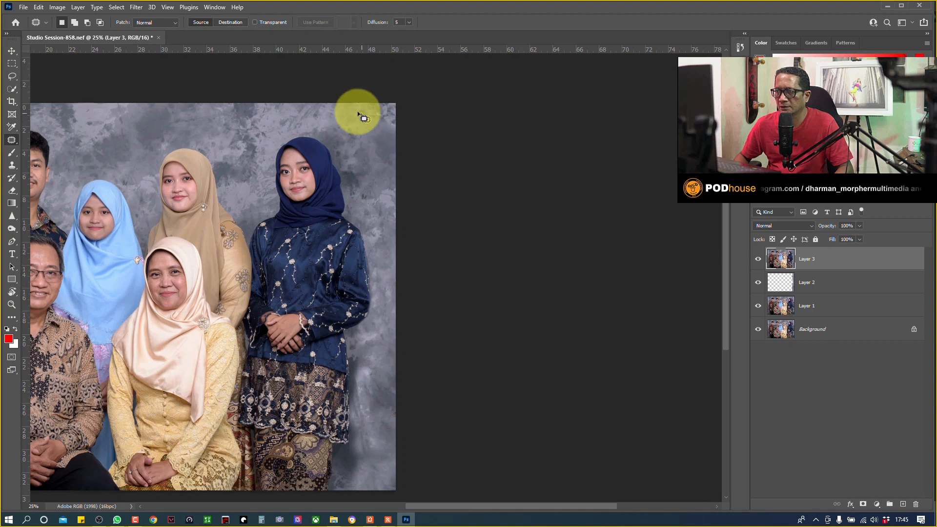
pyautogui.moveTo(364, 118); pyautogui.dragTo(346, 103)
pyautogui.moveTo(377, 117); pyautogui.dragTo(130, 125)
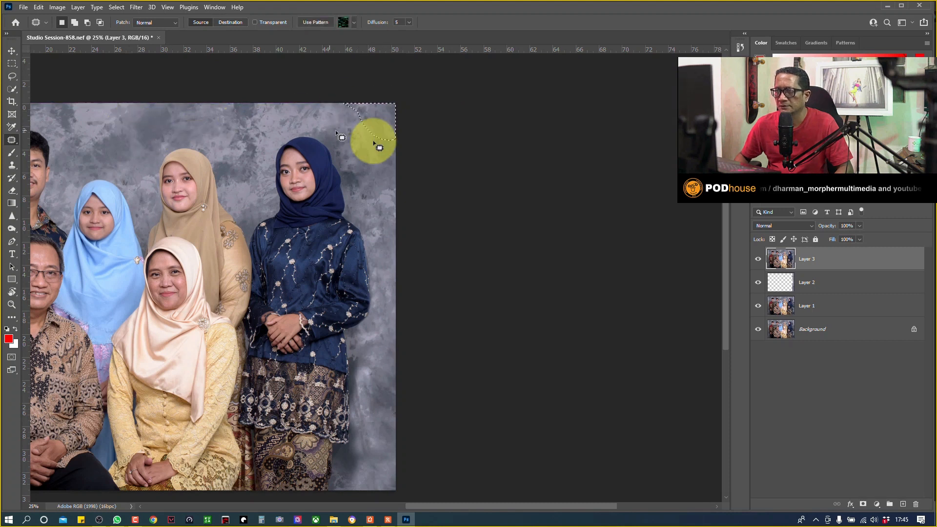
# Patch the plain backdrop down the photo's right edge beside the navy sleeve and batik skirt, and deselect the area
pyautogui.moveTo(393, 254)
pyautogui.mouseDown()
pyautogui.moveTo(391, 262)
pyautogui.moveTo(397, 256)
pyautogui.moveTo(188, 147)
pyautogui.moveTo(117, 139)
pyautogui.moveTo(125, 154)
pyautogui.mouseUp()
pyautogui.moveTo(369, 346)
pyautogui.mouseDown()
pyautogui.moveTo(360, 396)
pyautogui.moveTo(374, 342)
pyautogui.mouseUp()
pyautogui.moveTo(366, 363); pyautogui.dragTo(143, 149)
pyautogui.moveTo(377, 312)
pyautogui.mouseDown()
pyautogui.moveTo(382, 326)
pyautogui.moveTo(380, 308)
pyautogui.moveTo(148, 125)
pyautogui.mouseUp()
pyautogui.moveTo(388, 358); pyautogui.dragTo(392, 361)
pyautogui.moveTo(387, 415); pyautogui.dragTo(377, 254)
pyautogui.moveTo(359, 437); pyautogui.dragTo(124, 137)
pyautogui.moveTo(360, 421)
pyautogui.mouseDown()
pyautogui.moveTo(155, 154)
pyautogui.moveTo(360, 436)
pyautogui.mouseUp()
pyautogui.moveTo(360, 448); pyautogui.dragTo(342, 463)
pyautogui.moveTo(343, 461); pyautogui.dragTo(388, 406)
pyautogui.moveTo(372, 442); pyautogui.dragTo(369, 447)
pyautogui.moveTo(371, 451); pyautogui.dragTo(375, 335)
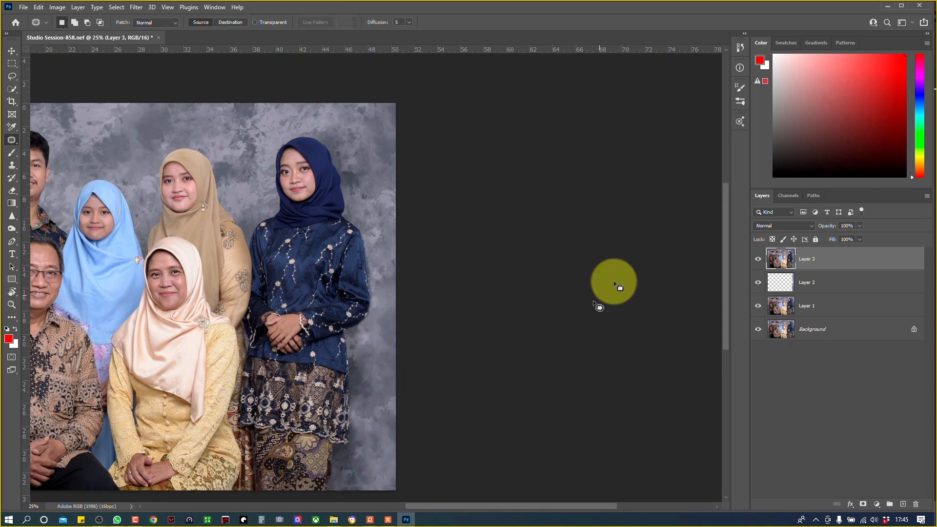
pyautogui.hotkey('ctrl', 'd')
# Patch the uneven backdrop along the photo's upper edge above the two young men with cleaner neighbouring texture
pyautogui.hotkey('ctrl', '0')
pyautogui.moveTo(256, 130); pyautogui.dragTo(262, 201)
pyautogui.moveTo(302, 104)
pyautogui.mouseDown()
pyautogui.moveTo(330, 141)
pyautogui.moveTo(312, 146)
pyautogui.mouseUp()
pyautogui.moveTo(316, 130)
pyautogui.mouseDown()
pyautogui.moveTo(328, 138)
pyautogui.moveTo(367, 128)
pyautogui.mouseUp()
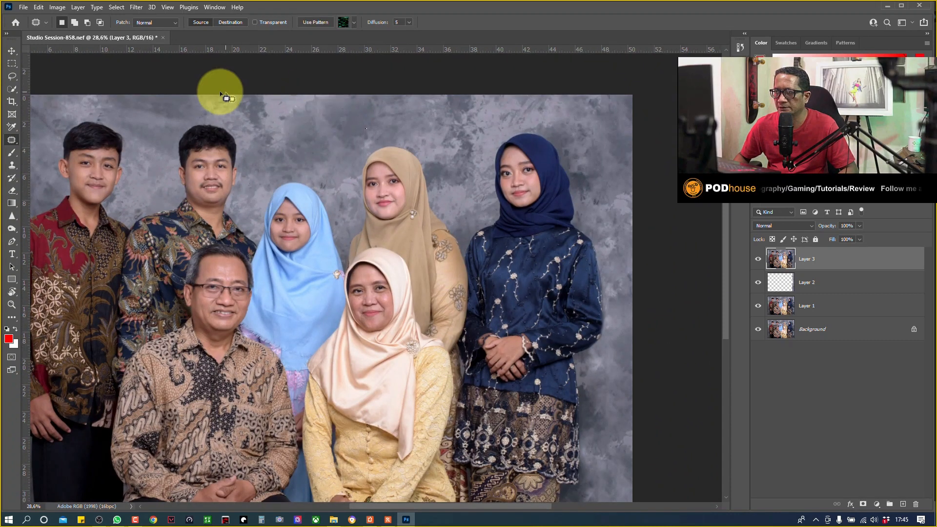
pyautogui.moveTo(230, 131)
pyautogui.mouseDown()
pyautogui.moveTo(210, 93)
pyautogui.moveTo(274, 133)
pyautogui.mouseUp()
pyautogui.moveTo(152, 97)
pyautogui.mouseDown()
pyautogui.moveTo(188, 126)
pyautogui.moveTo(169, 101)
pyautogui.mouseUp()
pyautogui.moveTo(156, 120); pyautogui.dragTo(280, 135)
pyautogui.click(110, 99)
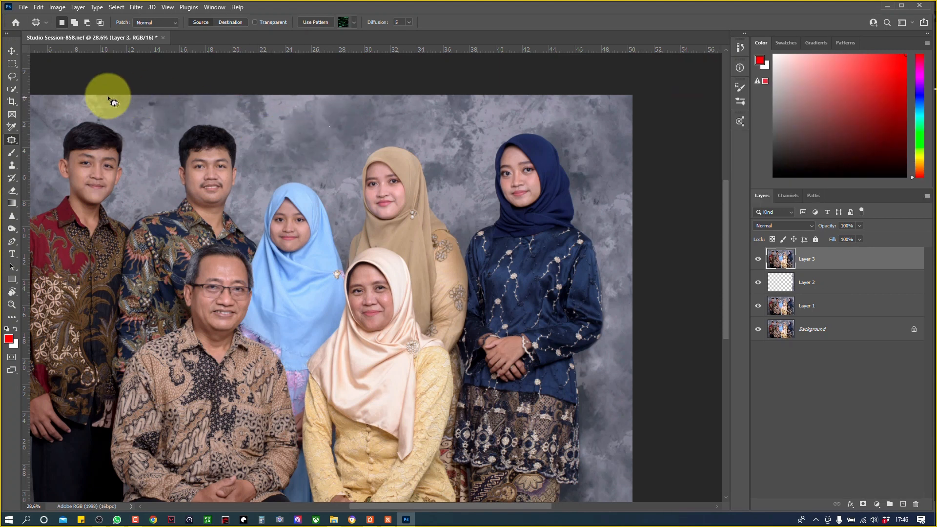
pyautogui.moveTo(178, 112); pyautogui.dragTo(105, 96)
pyautogui.moveTo(132, 112); pyautogui.dragTo(324, 131)
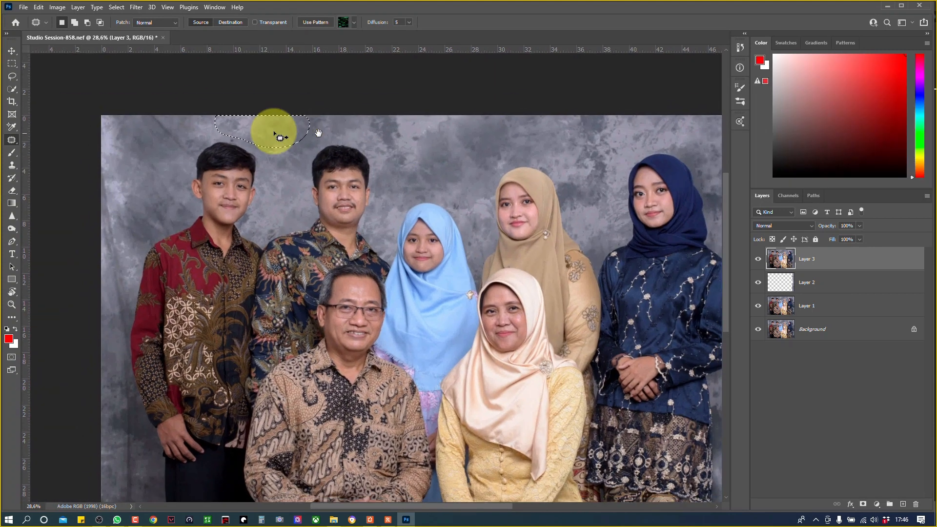
# Patch the creases in the photo's upper-left corner with mottled backdrop from above the light-blue hijab
pyautogui.moveTo(146, 131)
pyautogui.mouseDown()
pyautogui.moveTo(196, 132)
pyautogui.moveTo(149, 117)
pyautogui.mouseUp()
pyautogui.moveTo(169, 137)
pyautogui.mouseDown()
pyautogui.moveTo(220, 129)
pyautogui.moveTo(412, 153)
pyautogui.mouseUp()
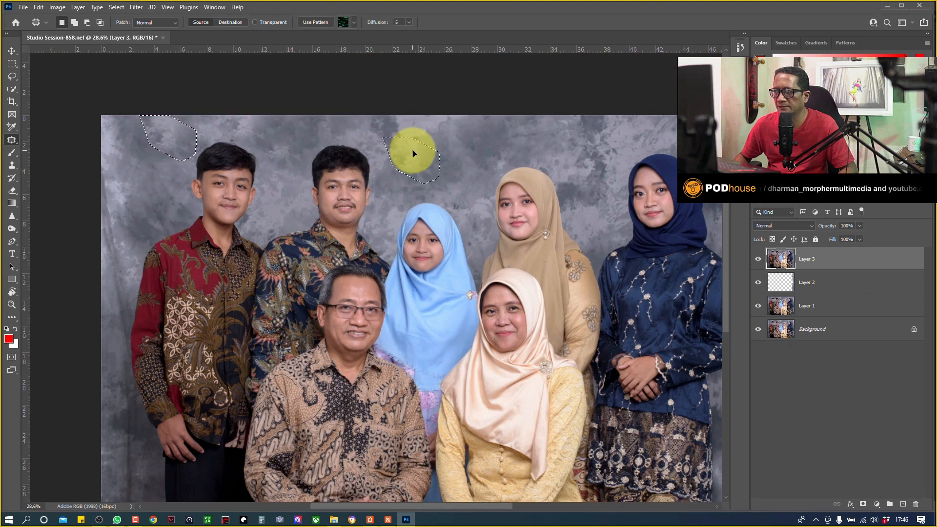
pyautogui.click(452, 148)
pyautogui.moveTo(127, 129); pyautogui.dragTo(126, 130)
pyautogui.moveTo(147, 141); pyautogui.dragTo(404, 174)
pyautogui.click(439, 166)
# Patch the backdrop along the photo's left edge beside the head and shoulder of the young man in red batik
pyautogui.moveTo(106, 170); pyautogui.dragTo(124, 244)
pyautogui.moveTo(115, 191); pyautogui.dragTo(397, 153)
pyautogui.click(466, 151)
pyautogui.moveTo(101, 244)
pyautogui.mouseDown()
pyautogui.moveTo(104, 220)
pyautogui.moveTo(105, 261)
pyautogui.moveTo(404, 158)
pyautogui.mouseUp()
pyautogui.click(444, 153)
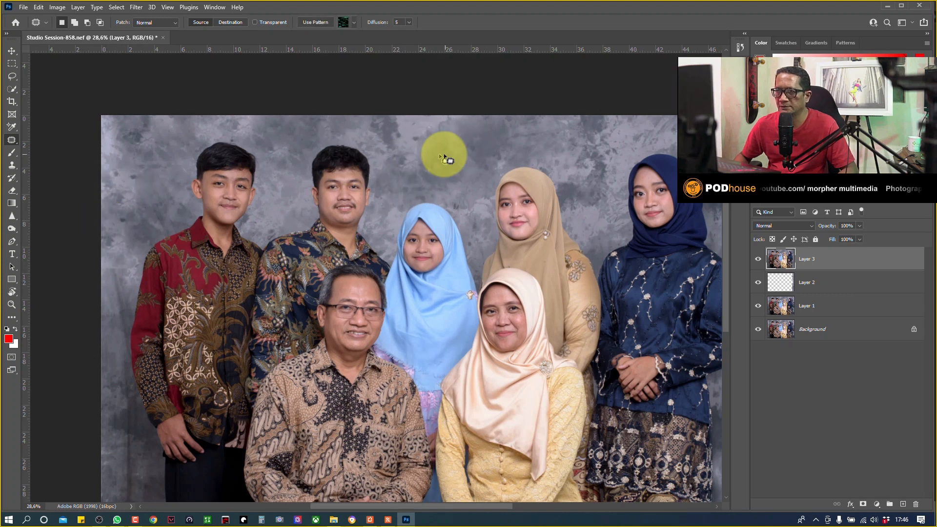
pyautogui.moveTo(121, 189); pyautogui.dragTo(117, 189)
pyautogui.moveTo(141, 197); pyautogui.dragTo(416, 162)
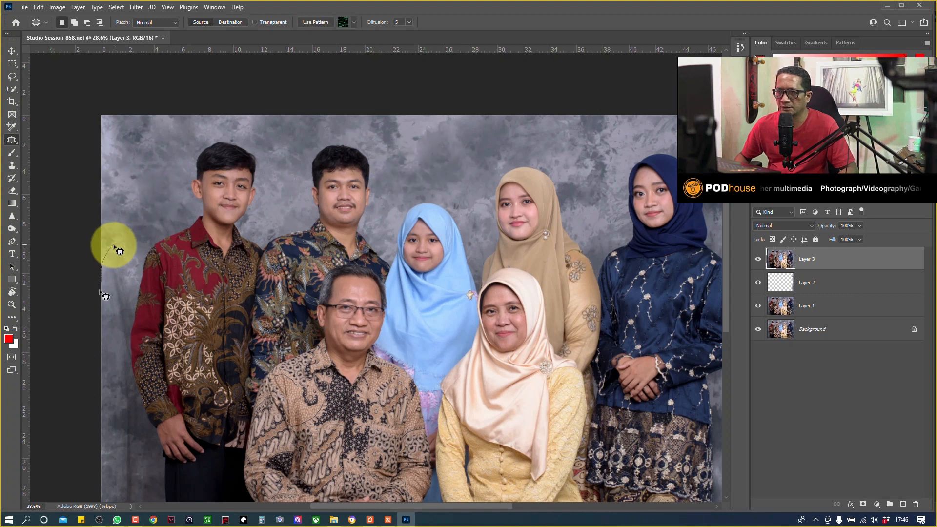
pyautogui.moveTo(114, 245); pyautogui.dragTo(133, 191)
pyautogui.click(154, 198)
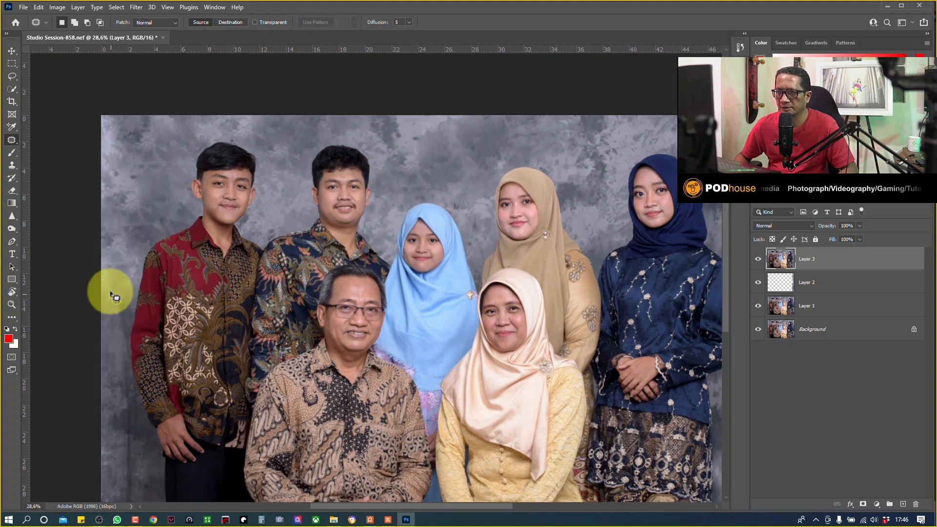
# Patch the backdrop beside the red batik sleeve and black trousers with clean texture from the upper backdrop
pyautogui.moveTo(120, 338); pyautogui.dragTo(127, 324)
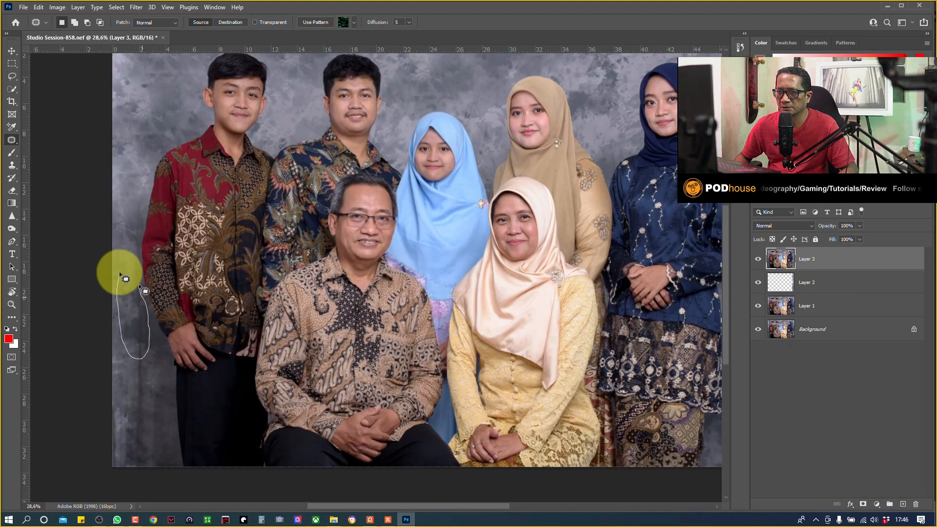
pyautogui.moveTo(119, 274); pyautogui.dragTo(120, 275)
pyautogui.moveTo(131, 319); pyautogui.dragTo(131, 104)
pyautogui.click(163, 115)
pyautogui.moveTo(130, 337); pyautogui.dragTo(131, 339)
pyautogui.moveTo(147, 376); pyautogui.dragTo(143, 112)
pyautogui.moveTo(123, 391); pyautogui.dragTo(181, 105)
pyautogui.moveTo(160, 394); pyautogui.dragTo(162, 394)
pyautogui.moveTo(165, 418); pyautogui.dragTo(474, 91)
pyautogui.click(481, 122)
# Patch the remaining uneven areas along the photo's lower-left edge and deselect the last patch
pyautogui.moveTo(142, 344)
pyautogui.mouseDown()
pyautogui.moveTo(128, 363)
pyautogui.moveTo(144, 345)
pyautogui.mouseUp()
pyautogui.moveTo(148, 379); pyautogui.dragTo(475, 96)
pyautogui.click(493, 142)
pyautogui.moveTo(121, 311); pyautogui.dragTo(121, 312)
pyautogui.moveTo(136, 335)
pyautogui.mouseDown()
pyautogui.moveTo(483, 88)
pyautogui.moveTo(119, 334)
pyautogui.moveTo(150, 108)
pyautogui.mouseUp()
pyautogui.click(463, 113)
pyautogui.click(151, 126)
pyautogui.moveTo(130, 391); pyautogui.dragTo(132, 391)
pyautogui.moveTo(137, 413); pyautogui.dragTo(150, 137)
pyautogui.click(151, 139)
pyautogui.moveTo(120, 394); pyautogui.dragTo(119, 396)
pyautogui.moveTo(131, 425); pyautogui.dragTo(167, 108)
pyautogui.click(169, 109)
# Fit the whole photo in view and compare the retouched backdrop with the original by isolating the Background layer
pyautogui.click(776, 373)
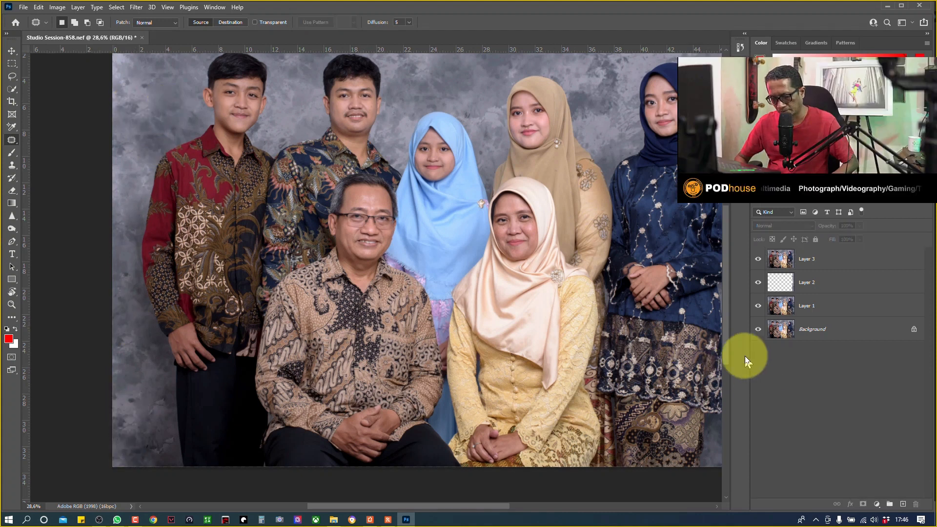
pyautogui.hotkey('ctrl', '0')
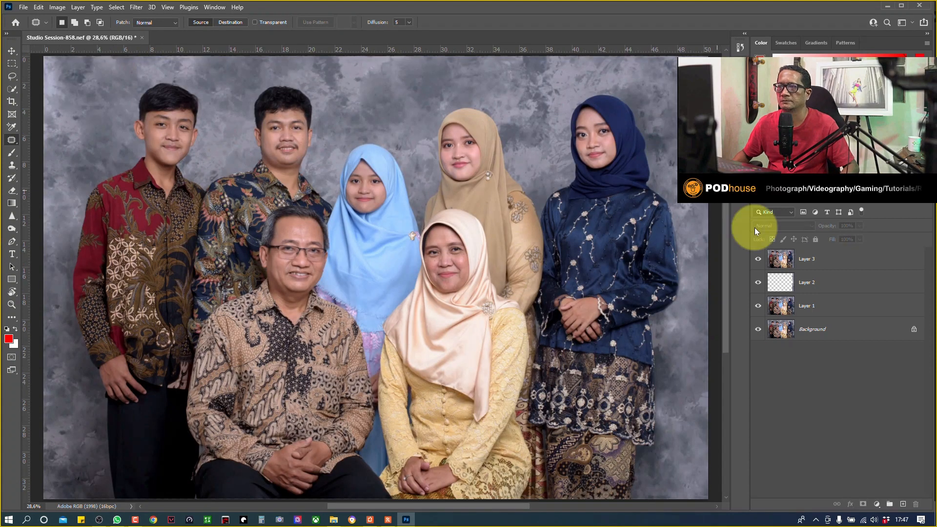
pyautogui.click(759, 262)
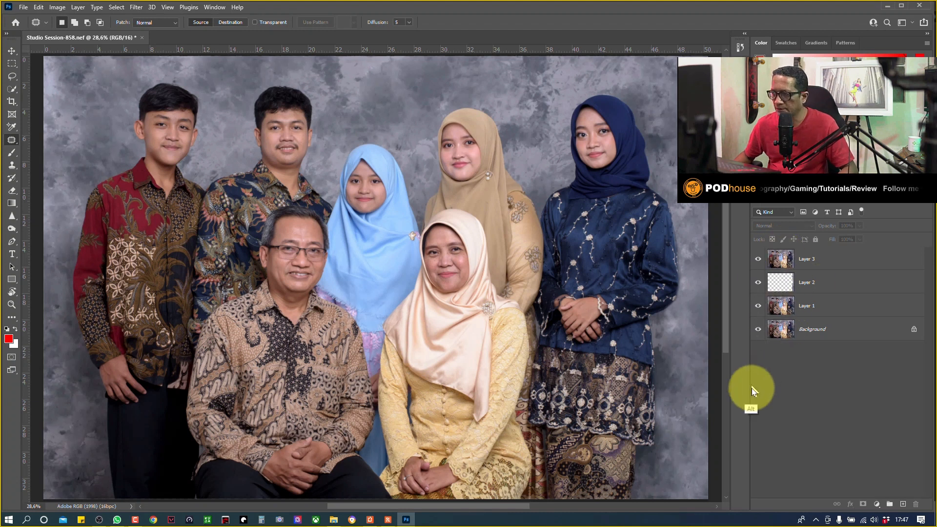
pyautogui.keyDown('alt'); pyautogui.click(759, 332); pyautogui.keyUp('alt')
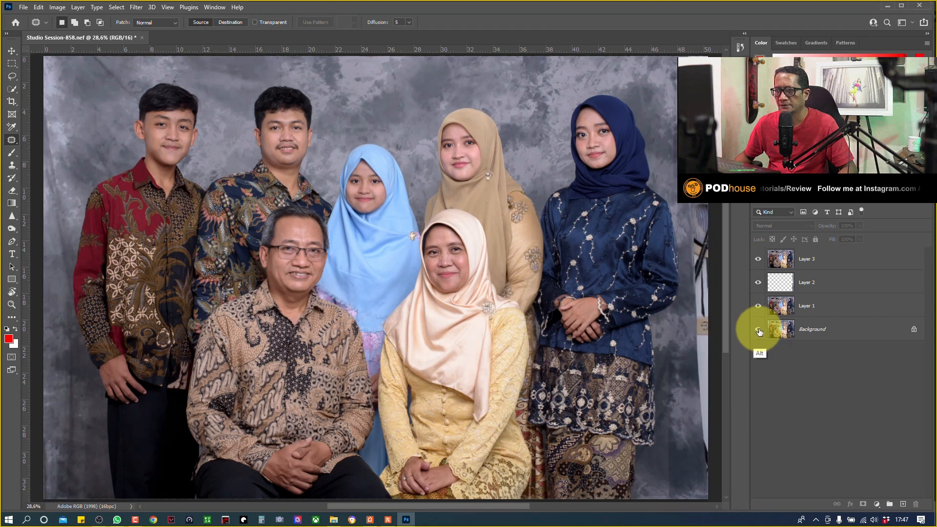
pyautogui.keyDown('alt'); pyautogui.click(759, 331); pyautogui.keyUp('alt')
pyautogui.keyDown('alt'); pyautogui.click(758, 330); pyautogui.keyUp('alt')
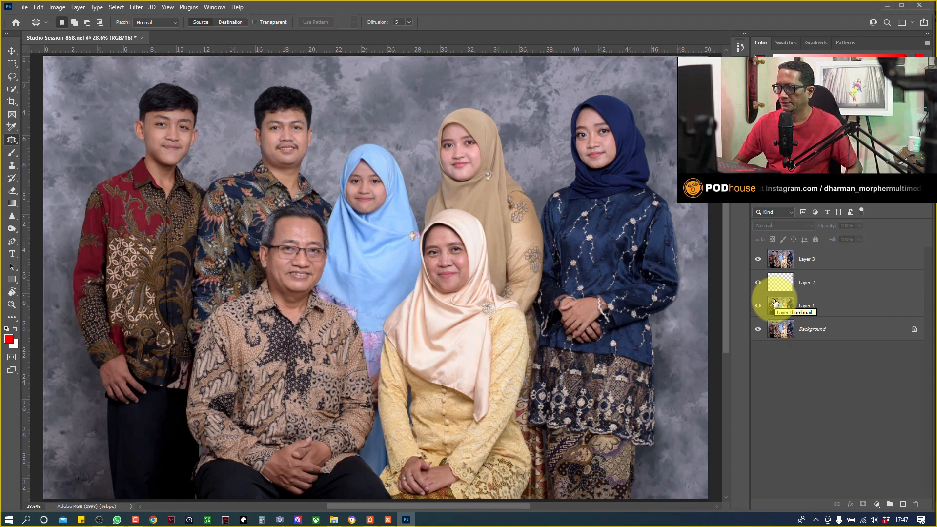
# Activate the Healing Brush and add a new empty layer above Layer 3 for retouching the beige-hijab woman's face
pyautogui.hotkey('ctrl', '+')
pyautogui.hotkey('ctrl', '+')
pyautogui.hotkey('ctrl', '+')
pyautogui.hotkey('ctrl', '+')
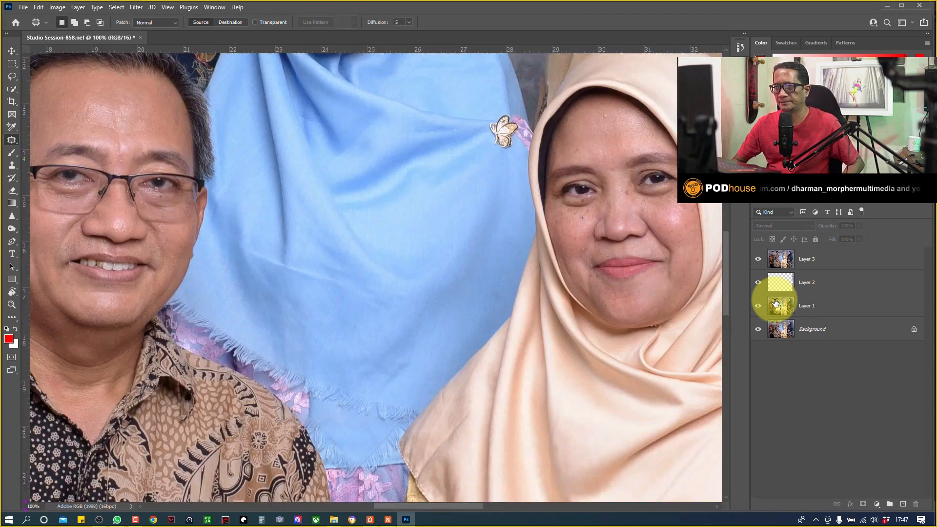
pyautogui.moveTo(239, 136); pyautogui.dragTo(509, 254)
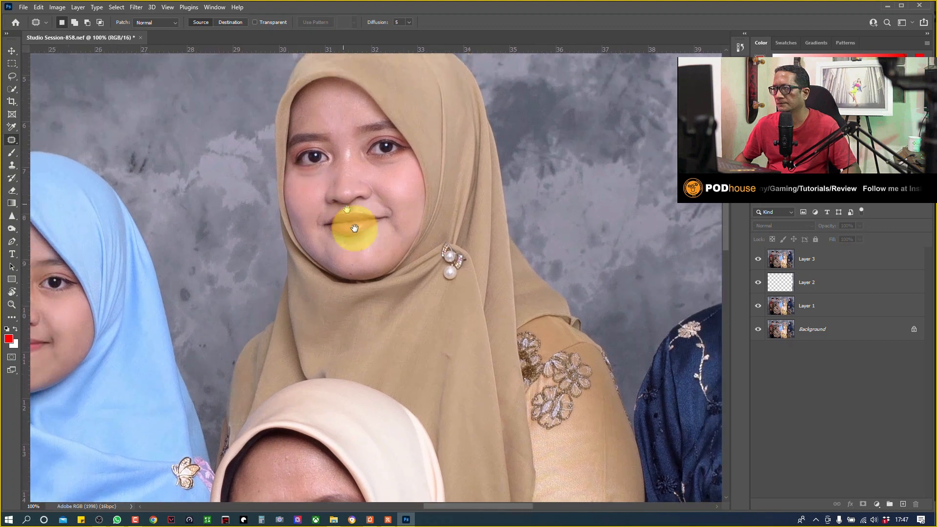
pyautogui.moveTo(355, 228); pyautogui.dragTo(404, 223)
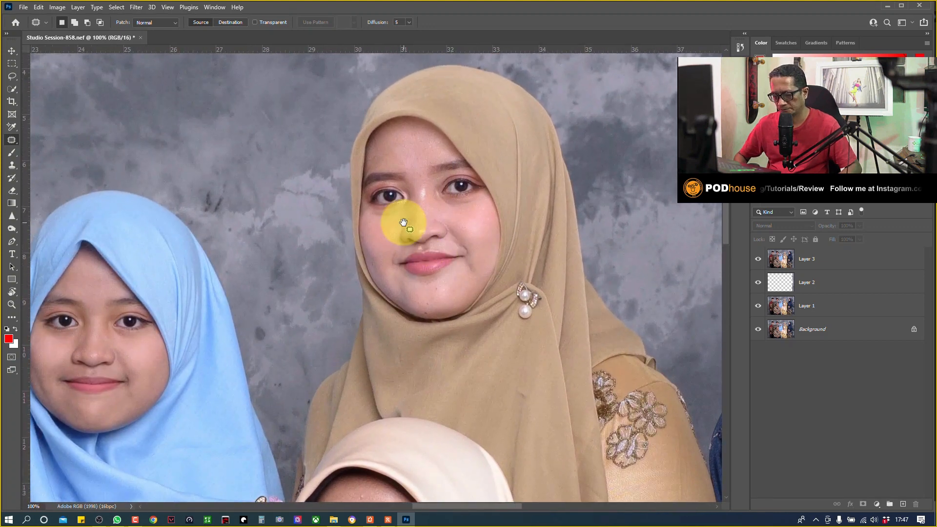
pyautogui.scroll(2, 403, 223)
pyautogui.moveTo(493, 68); pyautogui.dragTo(333, 179)
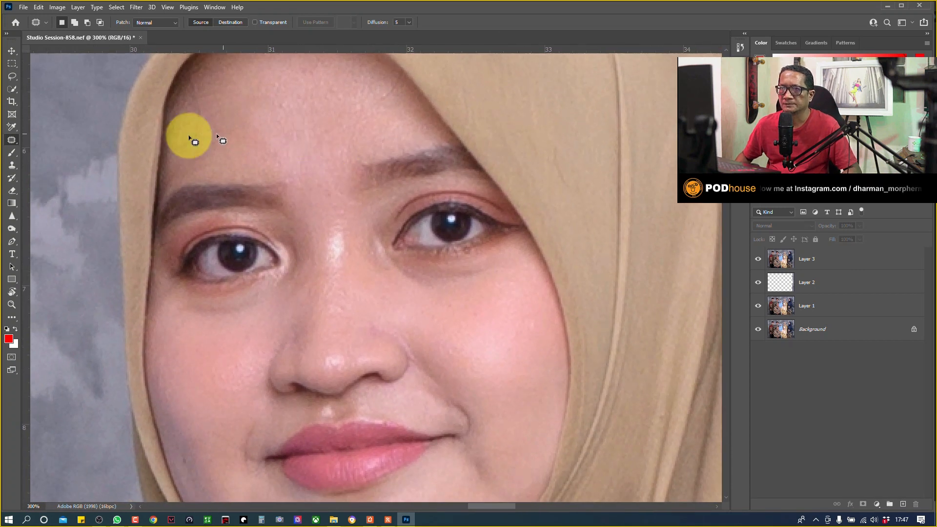
pyautogui.rightClick(12, 141)
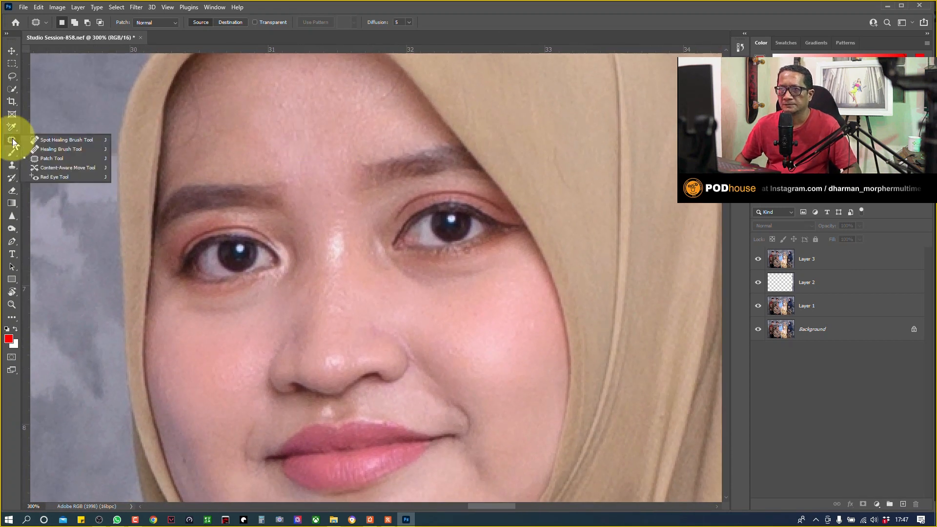
pyautogui.click(48, 148)
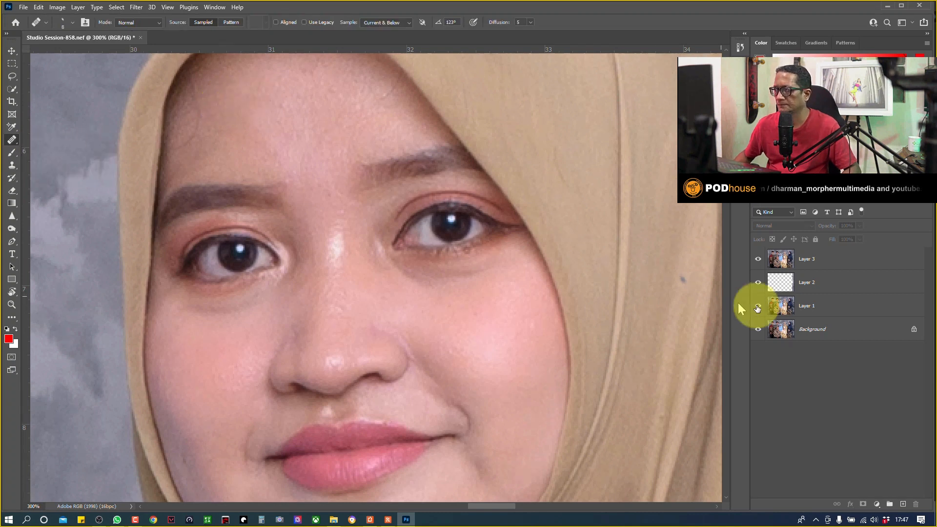
pyautogui.click(821, 259)
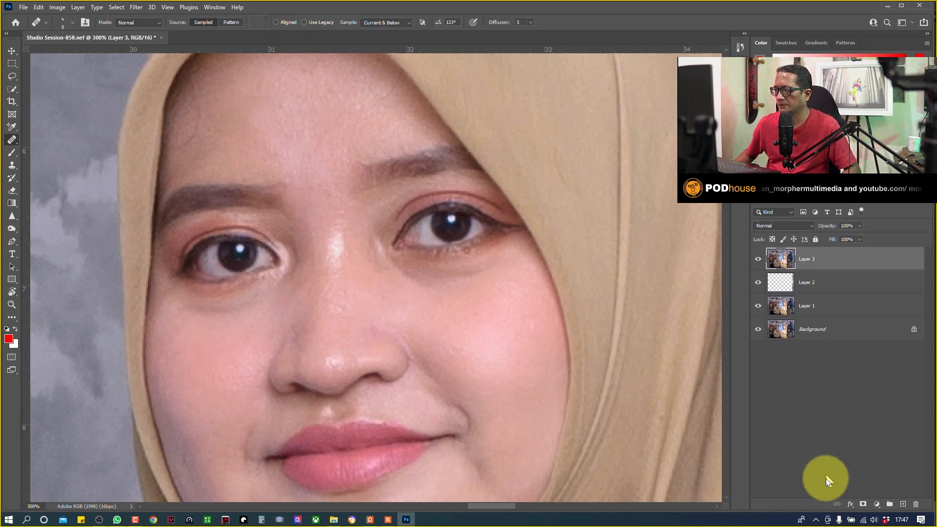
pyautogui.click(903, 505)
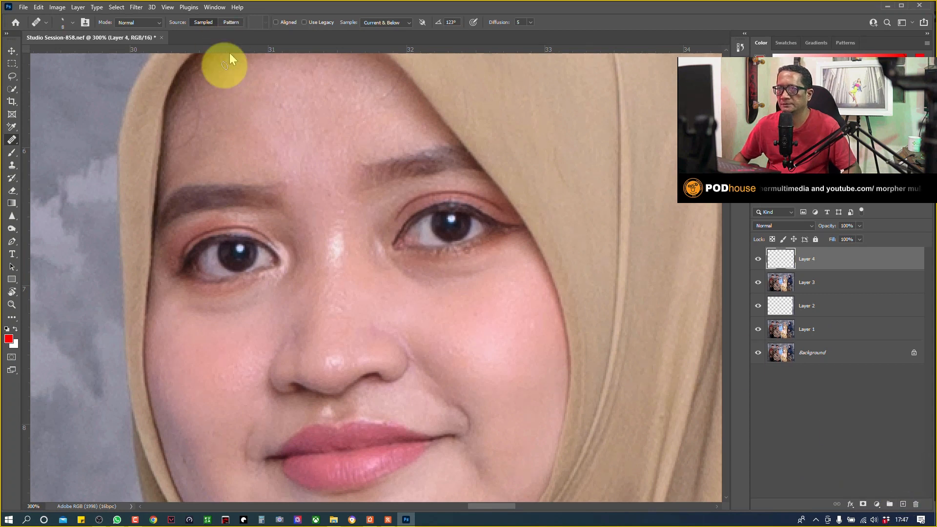
# Heal the fine stray hairs near the left hijab edge on the beige-hijab woman's forehead, sampling nearby clean skin
pyautogui.press('alt')
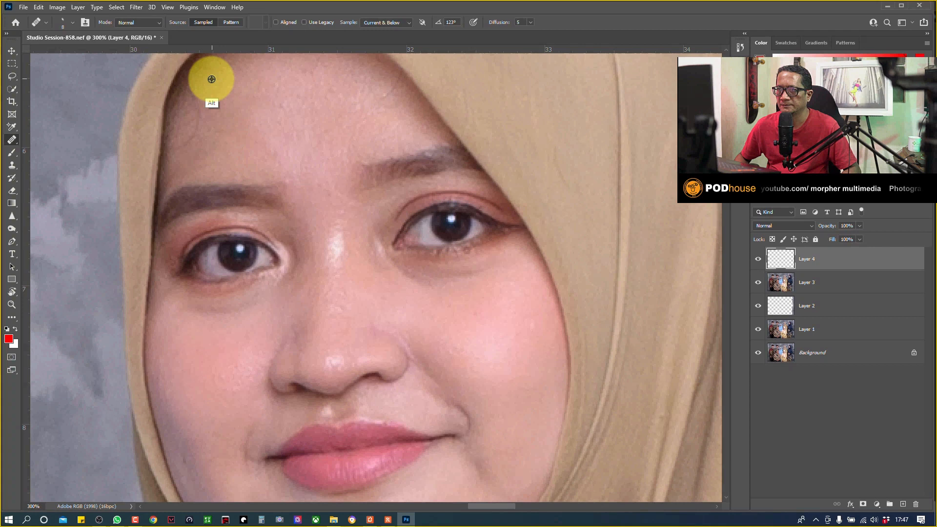
pyautogui.keyDown('alt'); pyautogui.click(205, 81); pyautogui.keyUp('alt')
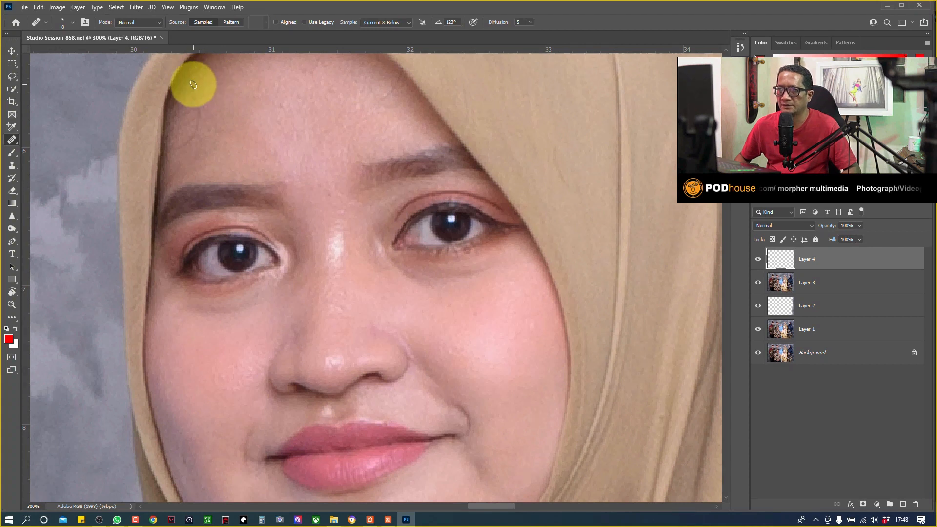
pyautogui.moveTo(193, 85)
pyautogui.mouseDown()
pyautogui.moveTo(203, 109)
pyautogui.moveTo(182, 145)
pyautogui.mouseUp()
pyautogui.keyDown('alt'); pyautogui.click(212, 82); pyautogui.keyUp('alt')
pyautogui.keyDown('alt'); pyautogui.click(217, 99); pyautogui.keyUp('alt')
pyautogui.keyDown('alt'); pyautogui.click(213, 118); pyautogui.keyUp('alt')
# Heal the remaining stray hairs and small blemishes across the beige-hijab woman's forehead and between her brows, sampling adjacent clean skin
pyautogui.moveTo(238, 121)
pyautogui.mouseDown()
pyautogui.moveTo(196, 121)
pyautogui.moveTo(180, 109)
pyautogui.mouseUp()
pyautogui.keyDown('alt'); pyautogui.click(225, 109); pyautogui.keyUp('alt')
pyautogui.keyDown('alt'); pyautogui.click(224, 111); pyautogui.keyUp('alt')
pyautogui.keyDown('alt'); pyautogui.click(239, 105); pyautogui.keyUp('alt')
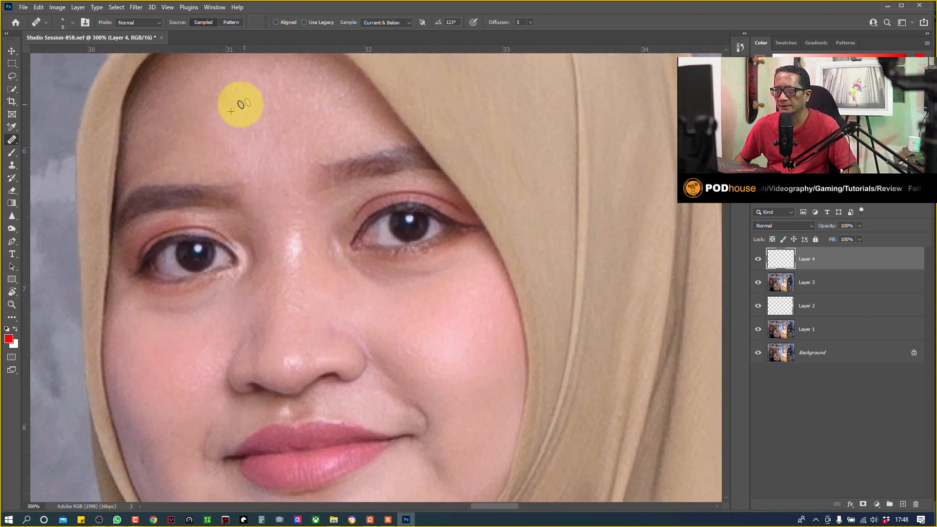
pyautogui.keyDown('alt'); pyautogui.click(302, 121); pyautogui.keyUp('alt')
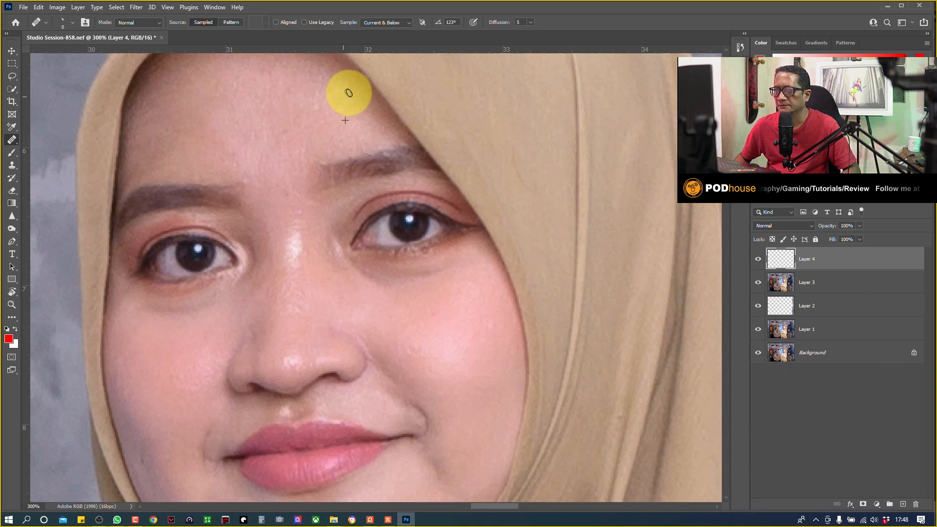
pyautogui.press('alt')
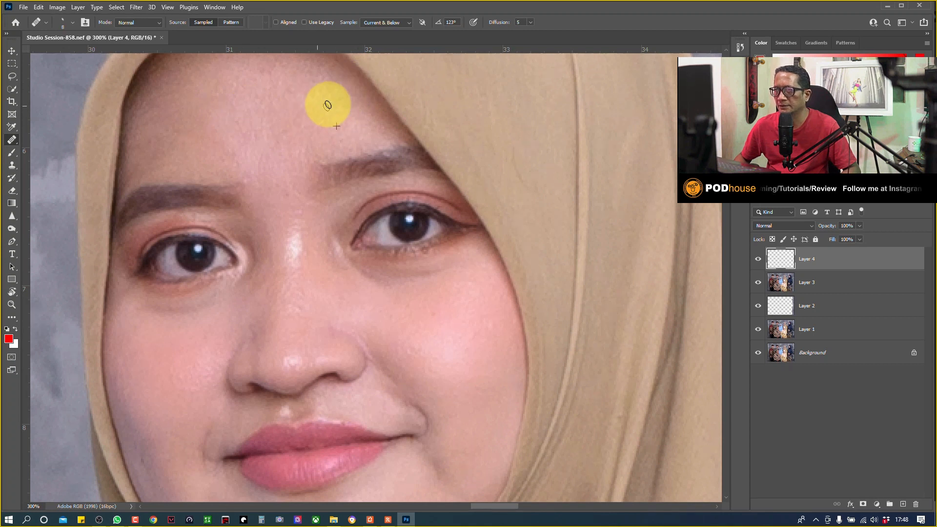
pyautogui.press('alt')
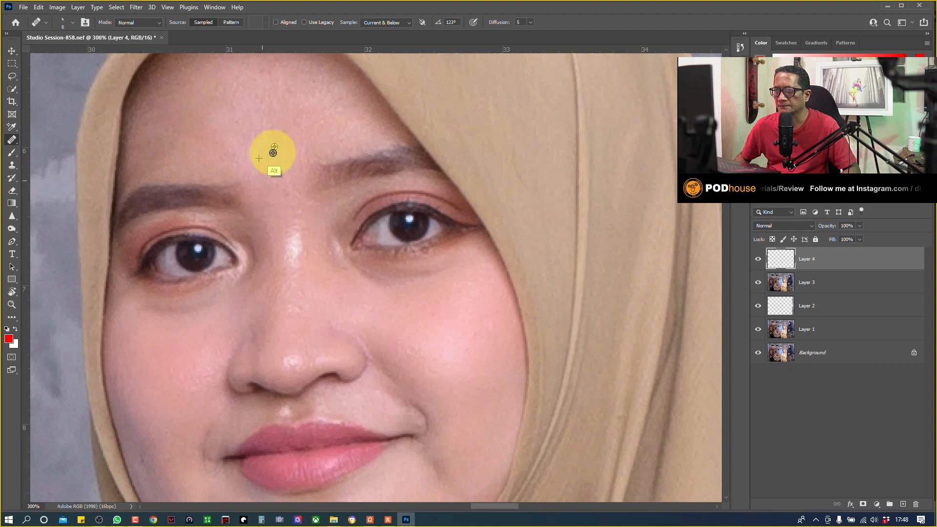
pyautogui.keyDown('alt'); pyautogui.click(273, 153); pyautogui.keyUp('alt')
# Heal small skin marks on the beige-hijab woman's chin below the lips, sampling nearby clean skin
pyautogui.press('space')
pyautogui.moveTo(299, 164); pyautogui.dragTo(308, 49)
pyautogui.moveTo(275, 145); pyautogui.dragTo(253, 54)
pyautogui.press('alt')
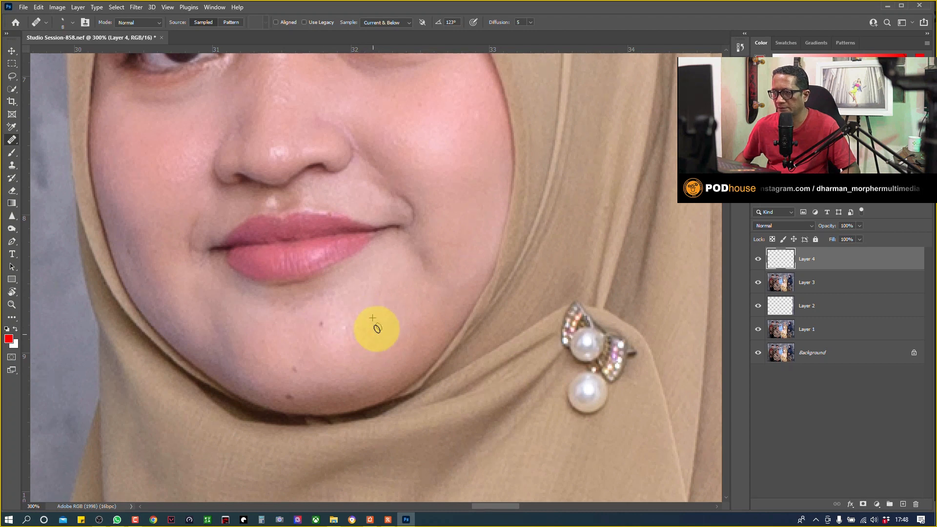
pyautogui.press('alt')
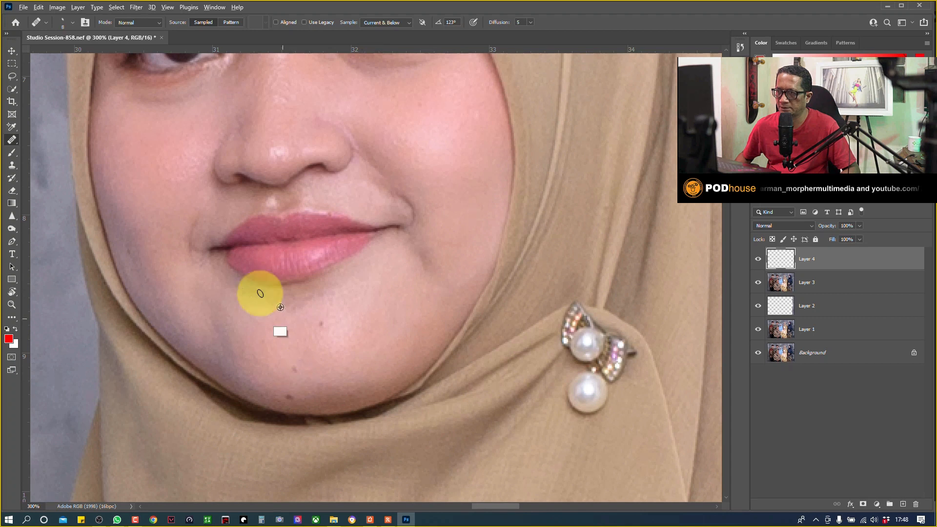
# Heal blemishes along the beige-hijab woman's left jawline and cheek and on the bridge of her nose
pyautogui.moveTo(195, 232); pyautogui.dragTo(263, 300)
pyautogui.keyDown('alt'); pyautogui.click(208, 332); pyautogui.keyUp('alt')
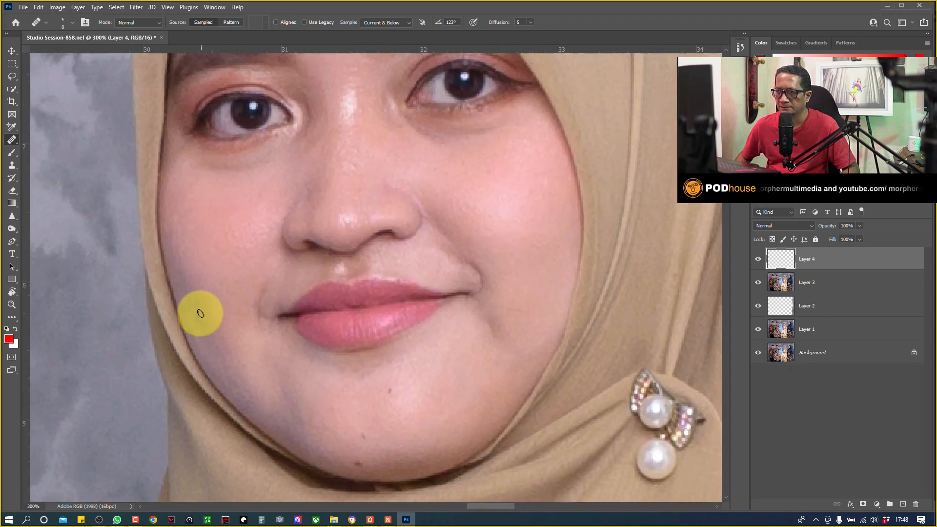
pyautogui.moveTo(201, 315); pyautogui.dragTo(232, 314)
pyautogui.keyDown('alt'); pyautogui.click(260, 248); pyautogui.keyUp('alt')
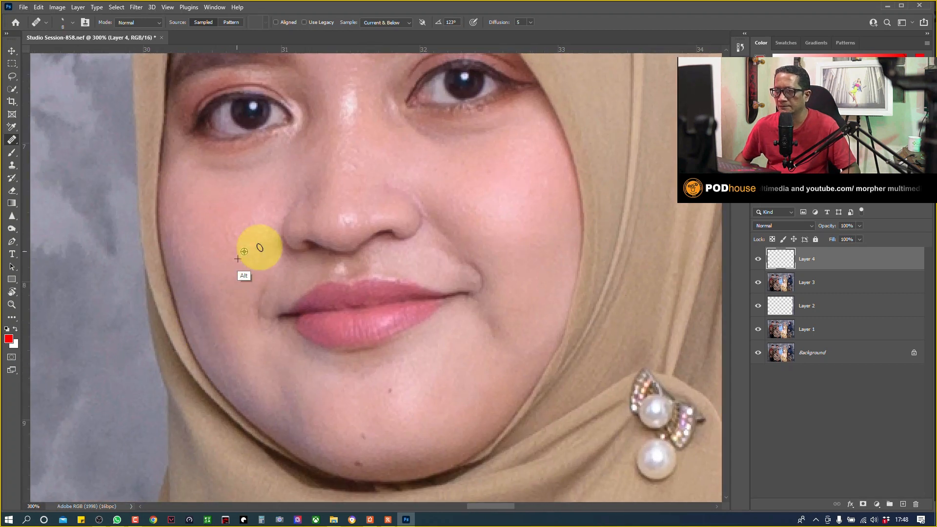
pyautogui.keyDown('alt'); pyautogui.click(232, 209); pyautogui.keyUp('alt')
pyautogui.moveTo(259, 249)
pyautogui.mouseDown()
pyautogui.moveTo(246, 248)
pyautogui.moveTo(243, 225)
pyautogui.mouseUp()
pyautogui.moveTo(404, 215); pyautogui.dragTo(265, 269)
pyautogui.keyDown('alt'); pyautogui.click(219, 228); pyautogui.keyUp('alt')
pyautogui.moveTo(210, 207); pyautogui.dragTo(207, 214)
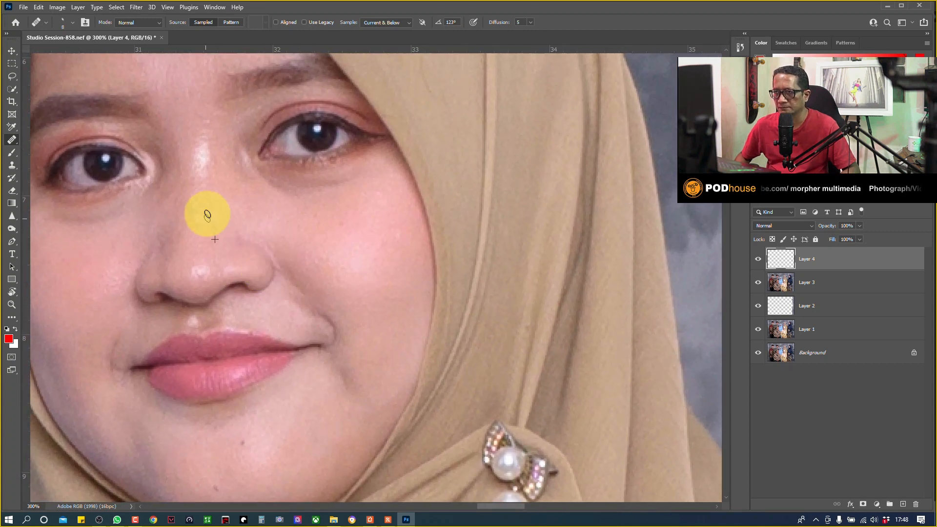
# Heal blemishes on the navy-hijab woman's lower face and right cheek, sampling clean skin beside each spot
pyautogui.moveTo(467, 248); pyautogui.dragTo(202, 227)
pyautogui.moveTo(414, 238); pyautogui.dragTo(192, 196)
pyautogui.moveTo(435, 219)
pyautogui.mouseDown()
pyautogui.moveTo(181, 180)
pyautogui.moveTo(276, 209)
pyautogui.moveTo(234, 199)
pyautogui.mouseUp()
pyautogui.keyDown('alt'); pyautogui.click(343, 303); pyautogui.keyUp('alt')
pyautogui.click(344, 320)
pyautogui.keyDown('alt'); pyautogui.click(362, 312); pyautogui.keyUp('alt')
pyautogui.click(346, 288)
pyautogui.moveTo(345, 163); pyautogui.dragTo(297, 270)
pyautogui.keyDown('alt'); pyautogui.click(544, 176); pyautogui.keyUp('alt')
pyautogui.click(538, 137)
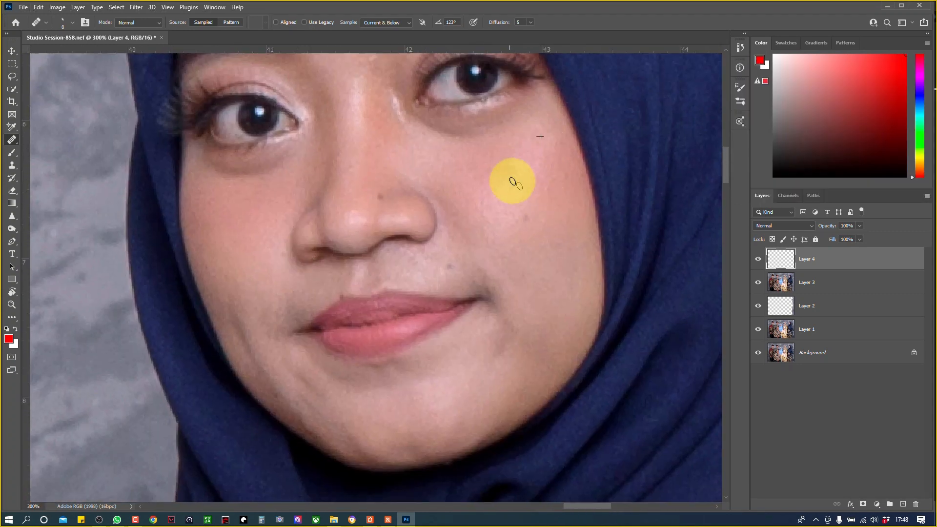
# Heal the small marks around the navy-hijab woman's upper nose and between her brows
pyautogui.moveTo(391, 137); pyautogui.dragTo(462, 268)
pyautogui.keyDown('alt'); pyautogui.click(423, 188); pyautogui.keyUp('alt')
pyautogui.click(438, 191)
pyautogui.keyDown('alt'); pyautogui.click(432, 193); pyautogui.keyUp('alt')
pyautogui.click(443, 200)
pyautogui.keyDown('alt'); pyautogui.click(429, 188); pyautogui.keyUp('alt')
pyautogui.click(437, 183)
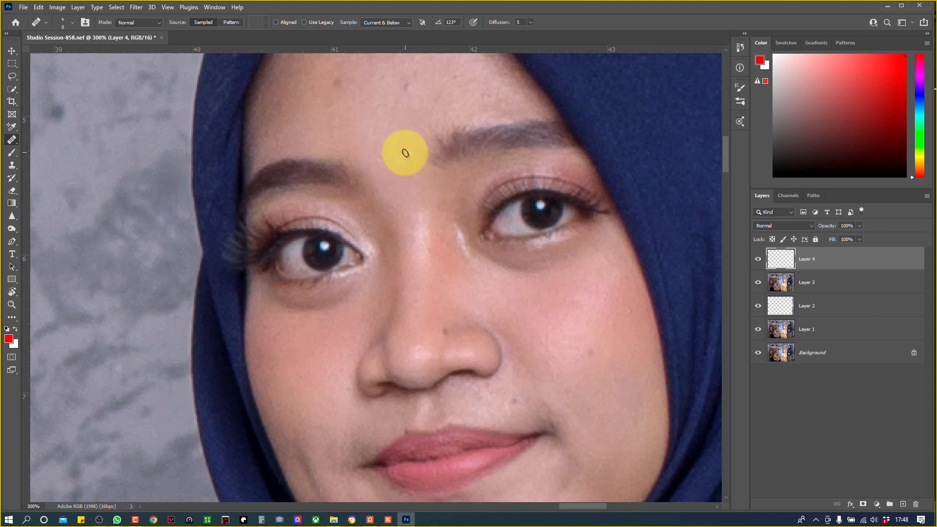
# Heal the blemishes and dark spots across the navy-hijab woman's forehead, resampling clean skin for each area
pyautogui.moveTo(387, 131); pyautogui.dragTo(339, 214)
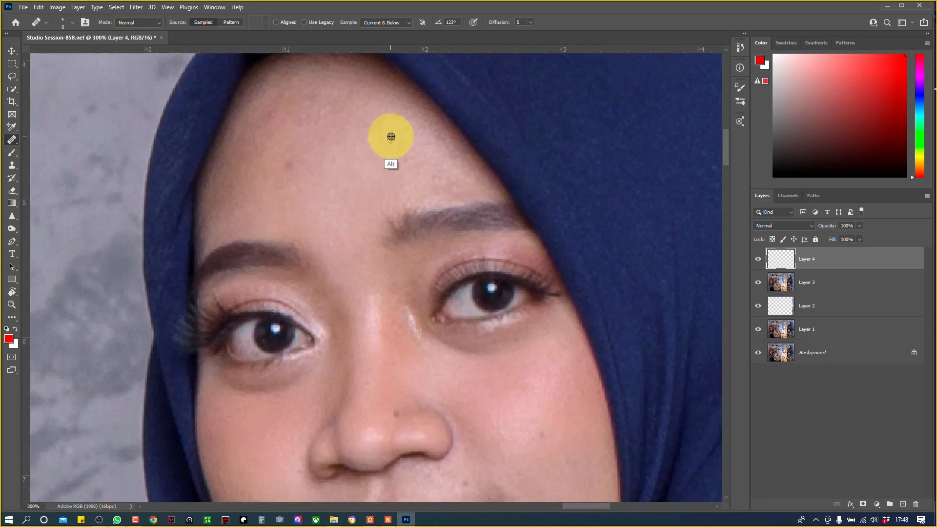
pyautogui.keyDown('alt'); pyautogui.click(379, 120); pyautogui.keyUp('alt')
pyautogui.click(404, 145)
pyautogui.click(434, 174)
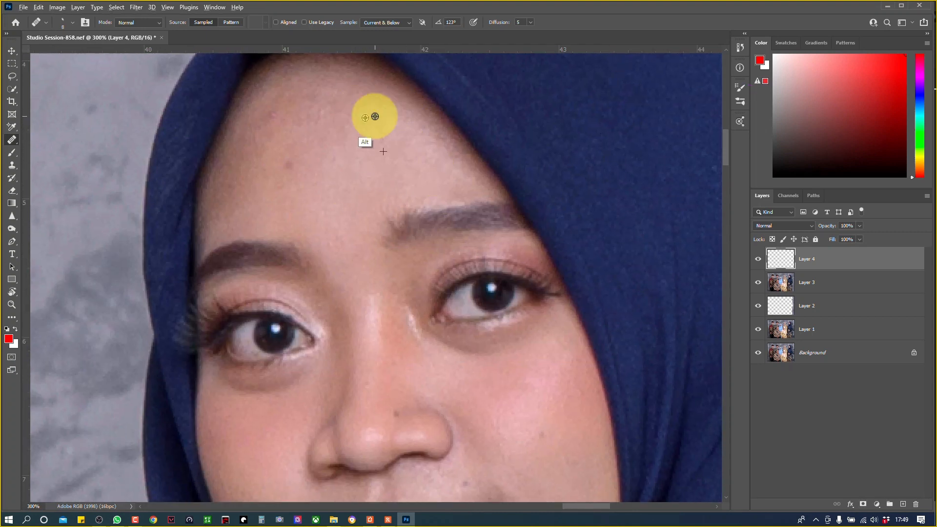
pyautogui.keyDown('alt'); pyautogui.click(352, 112); pyautogui.keyUp('alt')
pyautogui.click(327, 110)
pyautogui.keyDown('alt'); pyautogui.click(337, 130); pyautogui.keyUp('alt')
pyautogui.click(312, 100)
pyautogui.keyDown('alt'); pyautogui.click(332, 119); pyautogui.keyUp('alt')
pyautogui.click(297, 93)
pyautogui.keyDown('alt'); pyautogui.click(337, 119); pyautogui.keyUp('alt')
pyautogui.click(322, 126)
pyautogui.click(289, 165)
# Examine the navy-hijab woman's retouched face and her outfit down to the hands at lower magnification
pyautogui.moveTo(286, 181); pyautogui.dragTo(279, 61)
pyautogui.moveTo(305, 254); pyautogui.dragTo(348, 141)
pyautogui.hotkey('ctrl', '-')
pyautogui.hotkey('ctrl', '-')
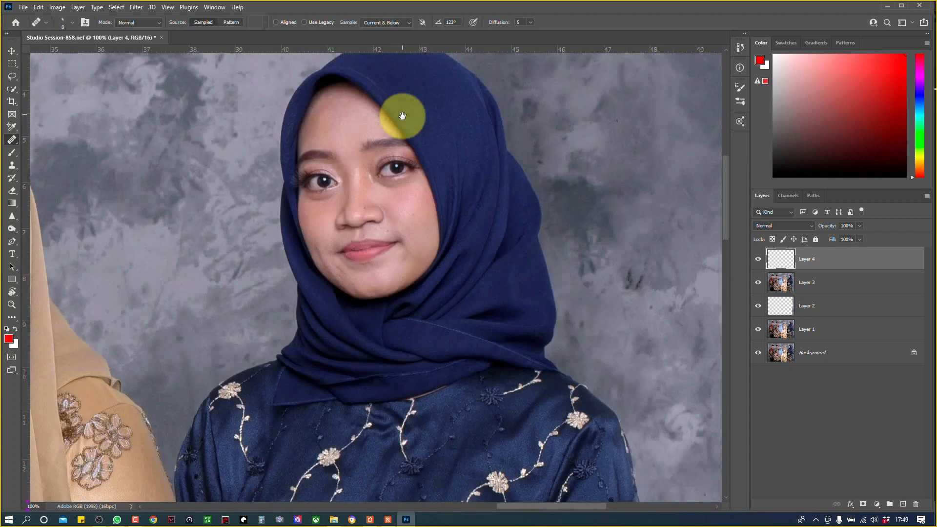
pyautogui.moveTo(337, 313); pyautogui.dragTo(388, 176)
pyautogui.moveTo(361, 286); pyautogui.dragTo(378, 154)
pyautogui.moveTo(362, 258); pyautogui.dragTo(423, 135)
pyautogui.moveTo(373, 240); pyautogui.dragTo(450, 134)
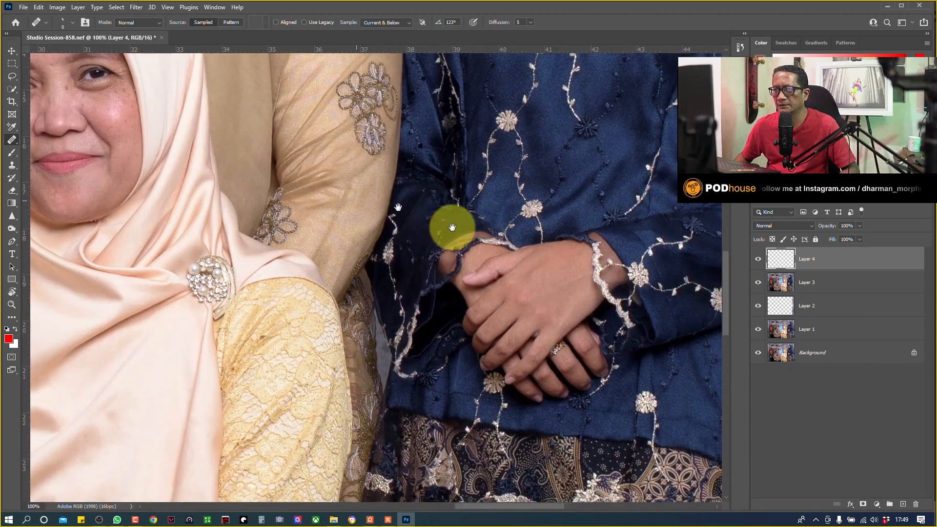
# Heal the spots on the peach-hijab woman's right cheek beside the nose, sampling nearby skin
pyautogui.moveTo(386, 208); pyautogui.dragTo(558, 300)
pyautogui.moveTo(374, 165); pyautogui.dragTo(434, 192)
pyautogui.hotkey('ctrl', '+')
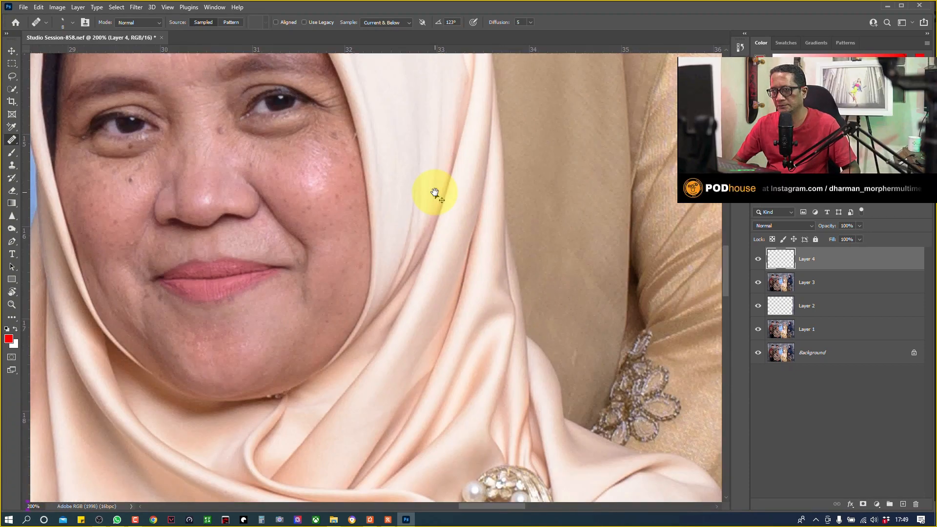
pyautogui.moveTo(283, 146); pyautogui.dragTo(341, 205)
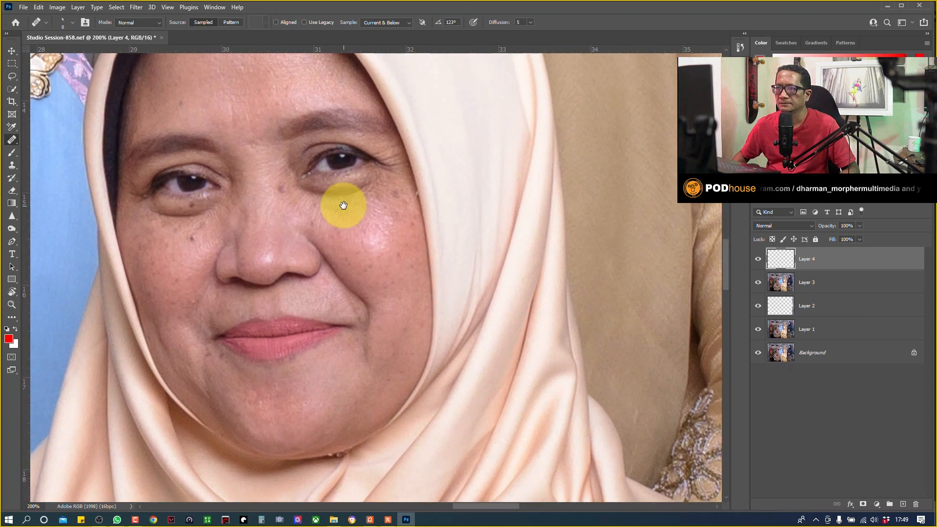
pyautogui.hotkey('ctrl', '+')
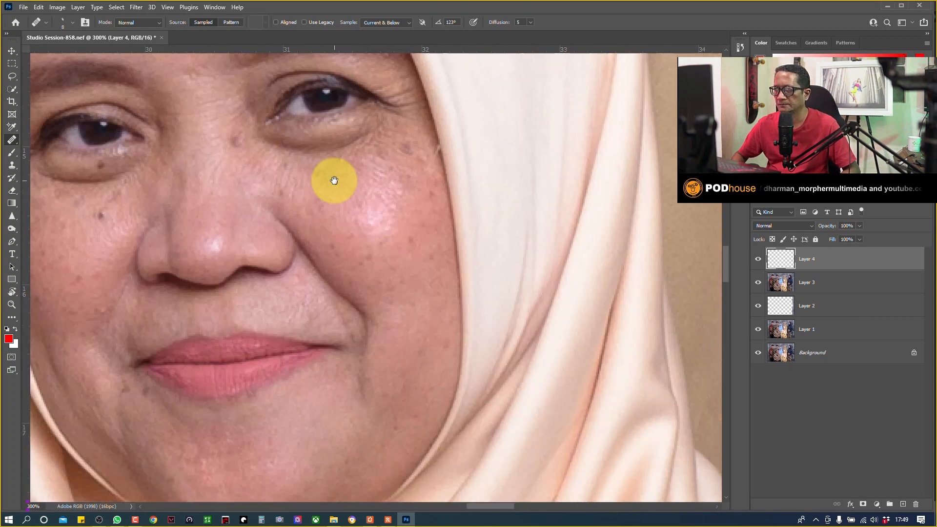
pyautogui.moveTo(359, 177); pyautogui.dragTo(397, 142)
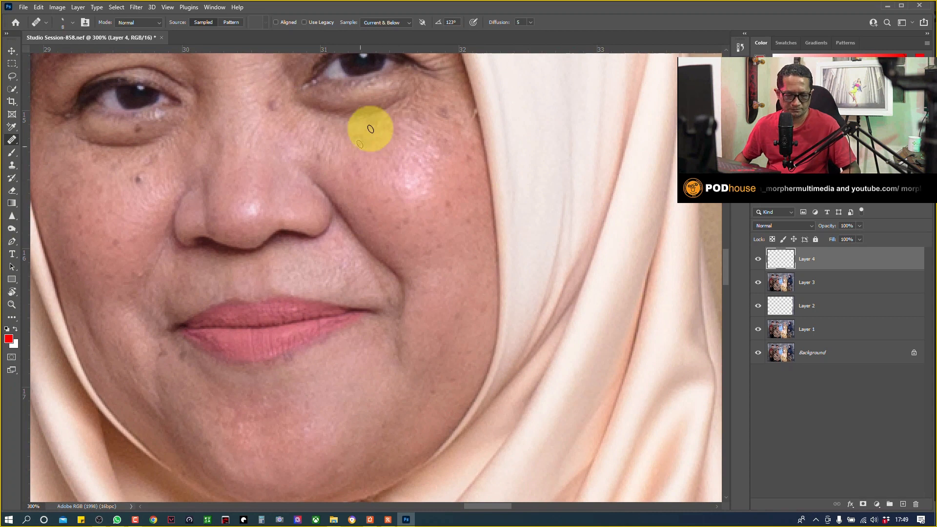
pyautogui.keyDown('alt'); pyautogui.click(374, 171); pyautogui.keyUp('alt')
pyautogui.click(387, 184)
pyautogui.keyDown('alt'); pyautogui.click(376, 184); pyautogui.keyUp('alt')
pyautogui.click(387, 201)
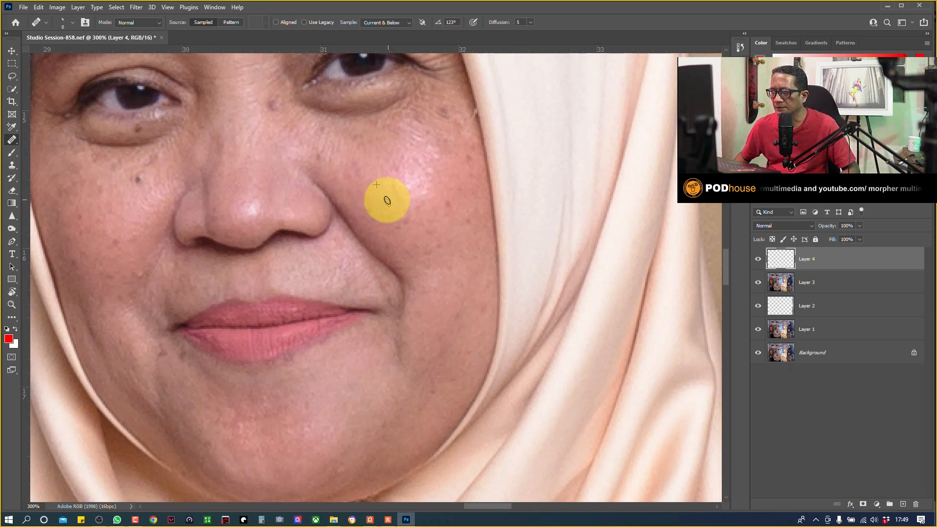
pyautogui.keyDown('alt'); pyautogui.click(380, 192); pyautogui.keyUp('alt')
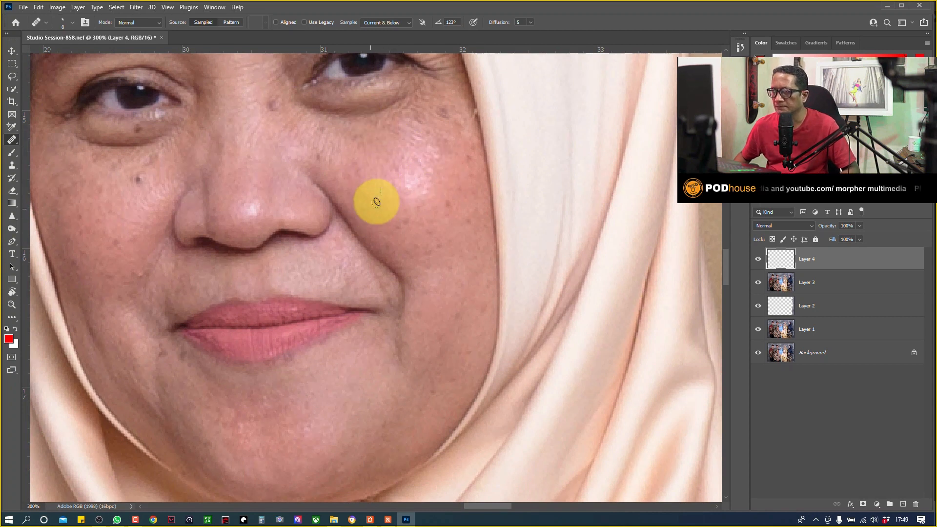
pyautogui.click(399, 218)
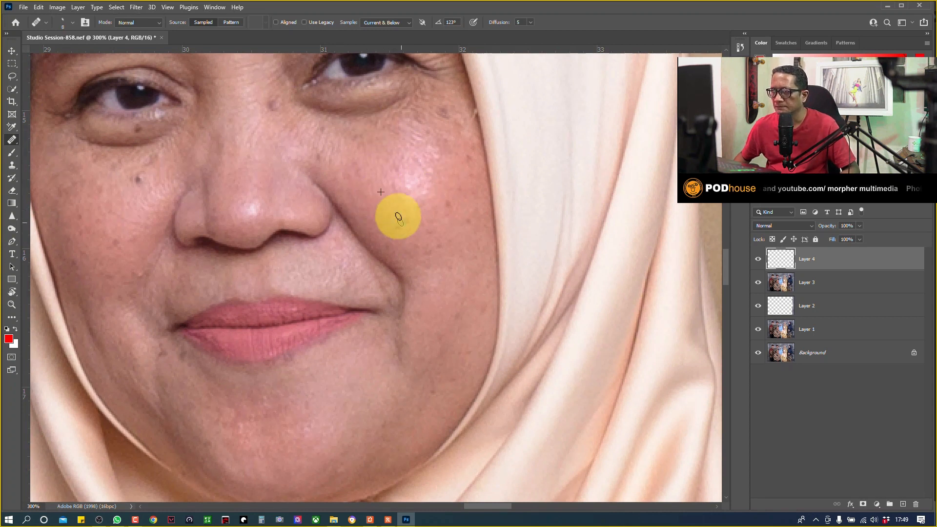
# Heal the freckles on the outer part of the peach-hijab woman's right cheek near the hijab edge
pyautogui.keyDown('alt'); pyautogui.click(453, 185); pyautogui.keyUp('alt')
pyautogui.keyDown('alt'); pyautogui.click(459, 184); pyautogui.keyUp('alt')
pyautogui.click(451, 206)
pyautogui.keyDown('alt'); pyautogui.click(449, 182); pyautogui.keyUp('alt')
pyautogui.click(450, 200)
pyautogui.keyDown('alt'); pyautogui.click(449, 202); pyautogui.keyUp('alt')
pyautogui.click(465, 222)
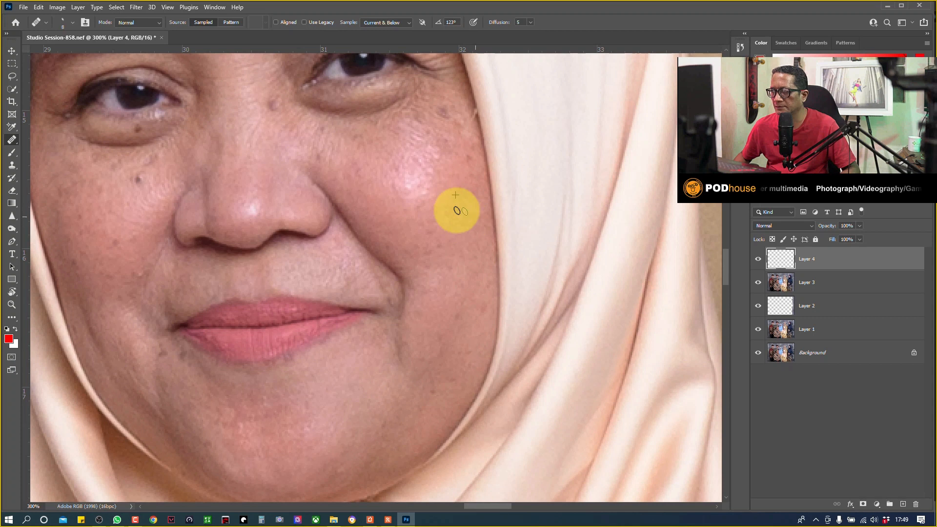
pyautogui.keyDown('alt'); pyautogui.click(467, 165); pyautogui.keyUp('alt')
# Heal the marks between the peach-hijab woman's nose and right under-eye area, sampling the upper cheek
pyautogui.keyDown('alt'); pyautogui.click(357, 145); pyautogui.keyUp('alt')
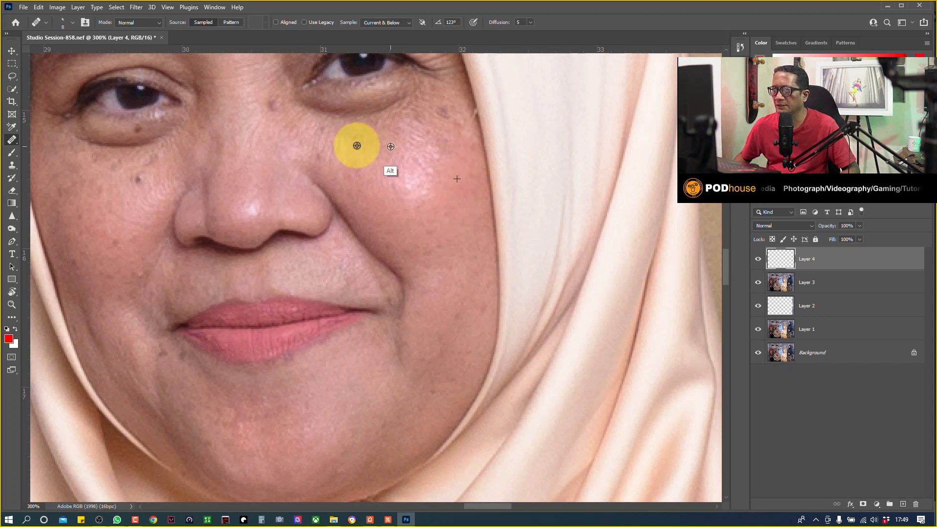
pyautogui.keyDown('alt'); pyautogui.click(358, 156); pyautogui.keyUp('alt')
pyautogui.click(321, 155)
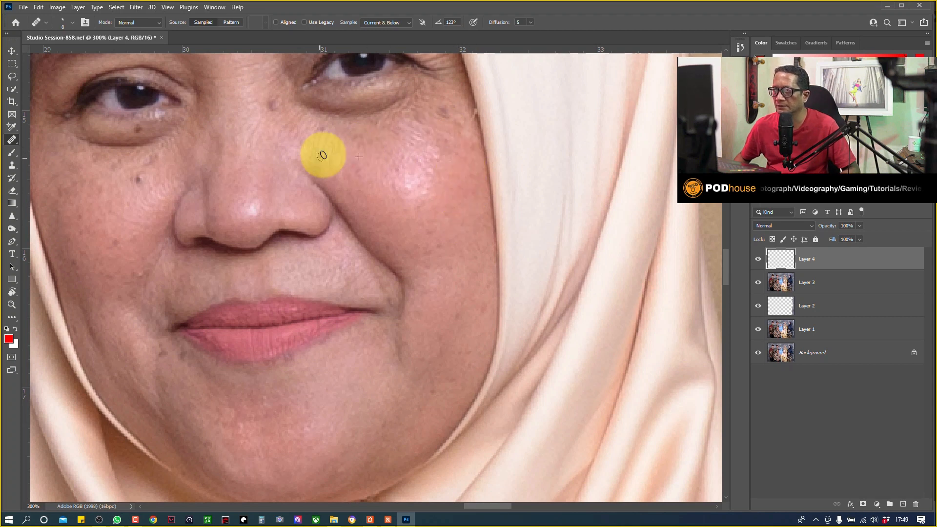
pyautogui.keyDown('alt'); pyautogui.click(358, 156); pyautogui.keyUp('alt')
pyautogui.click(369, 141)
# Heal the remaining spots on the peach-hijab woman's lower right cheek, from the smile line out to the hijab edge
pyautogui.keyDown('alt'); pyautogui.click(452, 268); pyautogui.keyUp('alt')
pyautogui.click(456, 254)
pyautogui.keyDown('alt'); pyautogui.click(397, 206); pyautogui.keyUp('alt')
pyautogui.click(383, 206)
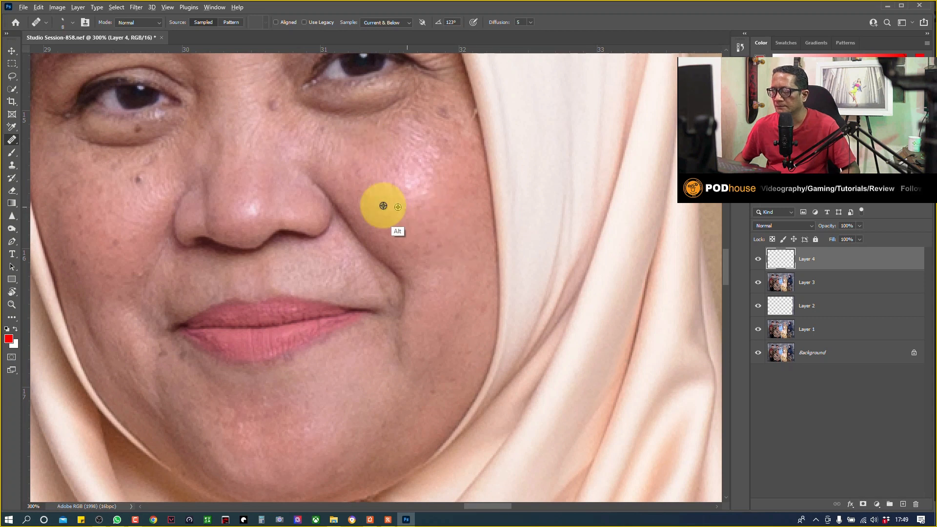
pyautogui.click(412, 244)
pyautogui.keyDown('alt'); pyautogui.click(400, 219); pyautogui.keyUp('alt')
pyautogui.click(389, 249)
pyautogui.keyDown('alt'); pyautogui.click(444, 225); pyautogui.keyUp('alt')
pyautogui.click(431, 234)
pyautogui.keyDown('alt'); pyautogui.click(432, 296); pyautogui.keyUp('alt')
pyautogui.click(456, 265)
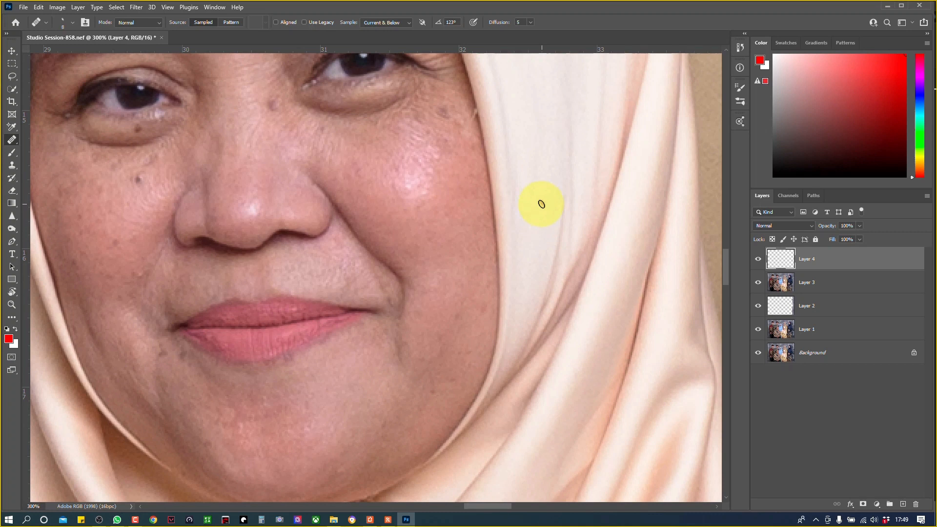
pyautogui.keyDown('alt'); pyautogui.click(479, 256); pyautogui.keyUp('alt')
pyautogui.moveTo(487, 280)
pyautogui.mouseDown()
pyautogui.moveTo(449, 309)
pyautogui.moveTo(464, 284)
pyautogui.moveTo(461, 308)
pyautogui.moveTo(485, 302)
pyautogui.moveTo(465, 299)
pyautogui.mouseUp()
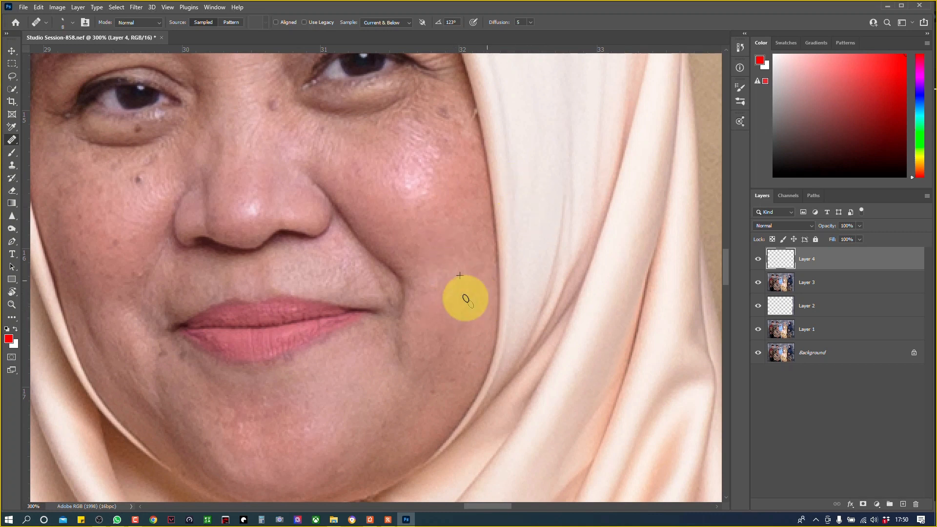
# Heal blemishes on the peach-hijab woman's chin and the dark spots below the left corner of her mouth
pyautogui.scroll(-3, 456, 302)
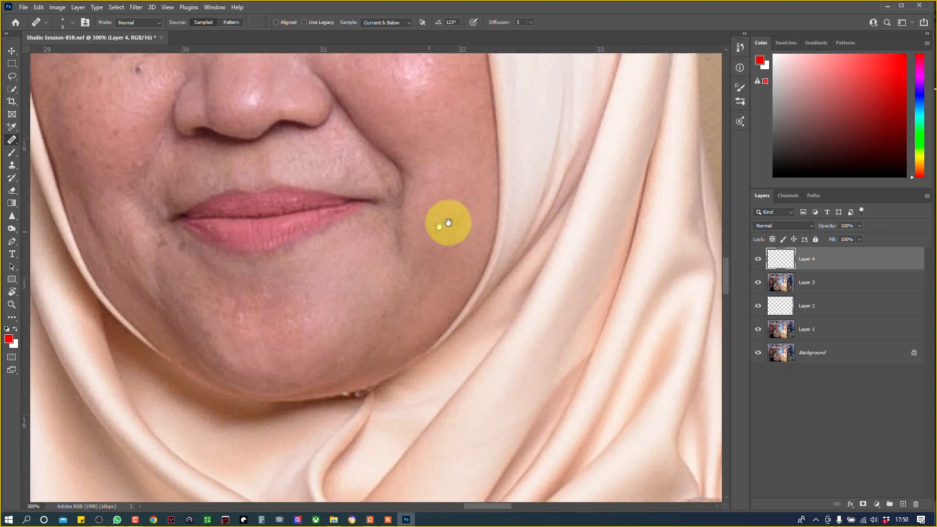
pyautogui.moveTo(448, 223); pyautogui.dragTo(537, 194)
pyautogui.keyDown('alt'); pyautogui.click(464, 264); pyautogui.keyUp('alt')
pyautogui.moveTo(419, 307)
pyautogui.mouseDown()
pyautogui.moveTo(408, 277)
pyautogui.moveTo(362, 268)
pyautogui.moveTo(395, 265)
pyautogui.moveTo(338, 278)
pyautogui.mouseUp()
pyautogui.keyDown('alt'); pyautogui.click(299, 235); pyautogui.keyUp('alt')
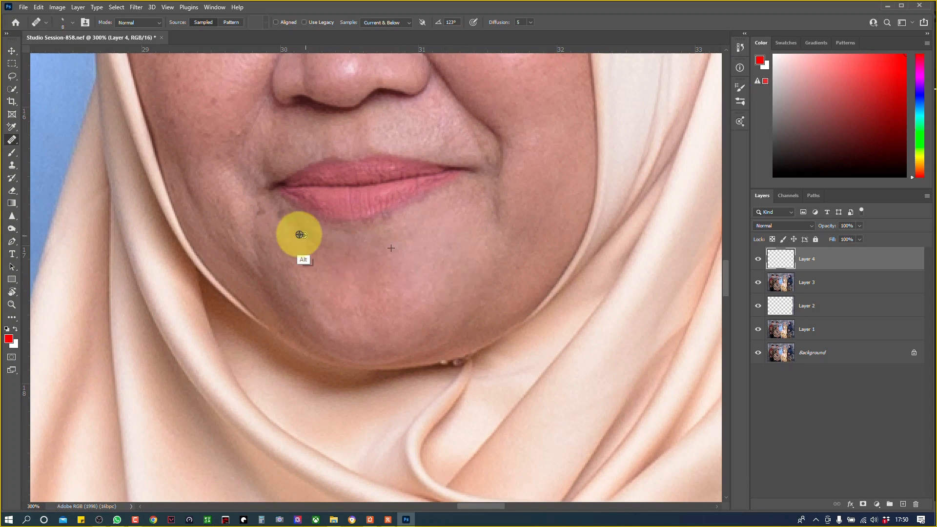
# Heal the freckles on the peach-hijab woman's left cheek up toward the eye, sampling clean cheek skin
pyautogui.moveTo(279, 234)
pyautogui.mouseDown()
pyautogui.moveTo(334, 297)
pyautogui.moveTo(424, 356)
pyautogui.mouseUp()
pyautogui.keyDown('alt'); pyautogui.click(328, 288); pyautogui.keyUp('alt')
pyautogui.keyDown('alt'); pyautogui.click(393, 235); pyautogui.keyUp('alt')
pyautogui.moveTo(384, 240)
pyautogui.mouseDown()
pyautogui.moveTo(362, 240)
pyautogui.moveTo(354, 220)
pyautogui.moveTo(373, 228)
pyautogui.moveTo(332, 219)
pyautogui.moveTo(331, 257)
pyautogui.moveTo(368, 293)
pyautogui.mouseUp()
pyautogui.keyDown('alt'); pyautogui.click(374, 236); pyautogui.keyUp('alt')
pyautogui.keyDown('alt'); pyautogui.click(361, 218); pyautogui.keyUp('alt')
pyautogui.moveTo(357, 192)
pyautogui.mouseDown()
pyautogui.moveTo(337, 188)
pyautogui.moveTo(404, 161)
pyautogui.moveTo(333, 166)
pyautogui.mouseUp()
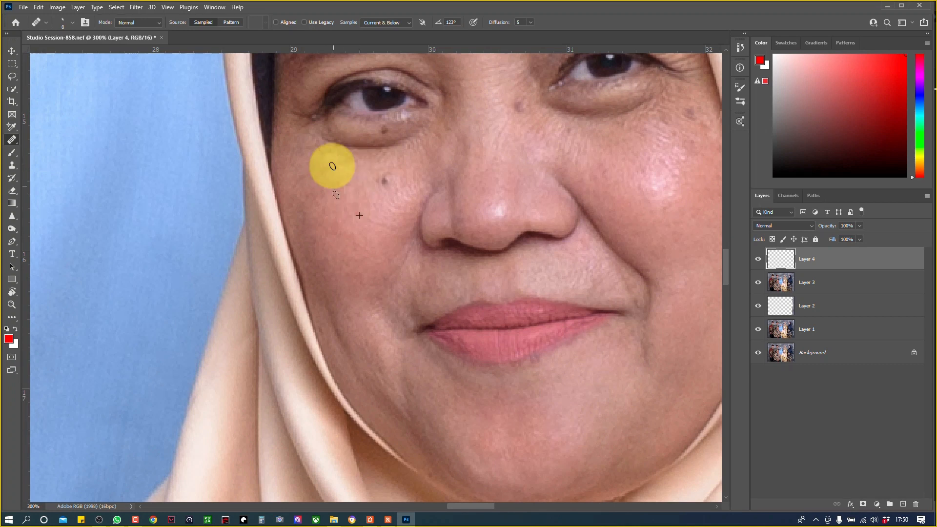
# Heal the dark spots on the outer upper part of the peach-hijab woman's right cheek, below the eye
pyautogui.moveTo(629, 139); pyautogui.dragTo(463, 219)
pyautogui.keyDown('alt'); pyautogui.click(513, 214); pyautogui.keyUp('alt')
pyautogui.moveTo(554, 253)
pyautogui.mouseDown()
pyautogui.moveTo(552, 224)
pyautogui.moveTo(528, 220)
pyautogui.moveTo(527, 192)
pyautogui.moveTo(544, 228)
pyautogui.mouseUp()
pyautogui.keyDown('alt'); pyautogui.click(535, 248); pyautogui.keyUp('alt')
# Heal the blemishes between the peach-hijab woman's eyes and across her forehead, sampling nearby skin
pyautogui.moveTo(455, 220); pyautogui.dragTo(481, 341)
pyautogui.keyDown('alt'); pyautogui.click(354, 268); pyautogui.keyUp('alt')
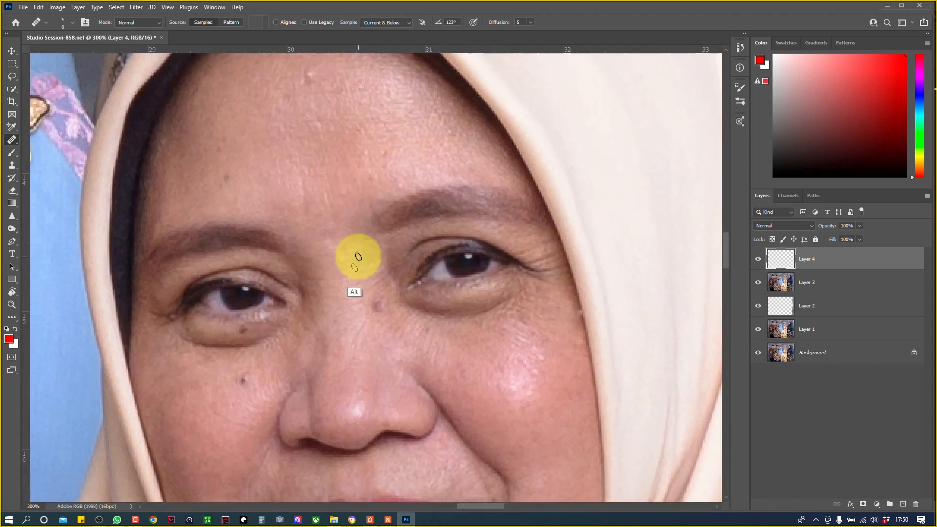
pyautogui.moveTo(348, 164); pyautogui.dragTo(361, 273)
pyautogui.keyDown('alt'); pyautogui.click(352, 189); pyautogui.keyUp('alt')
pyautogui.moveTo(325, 188); pyautogui.dragTo(331, 181)
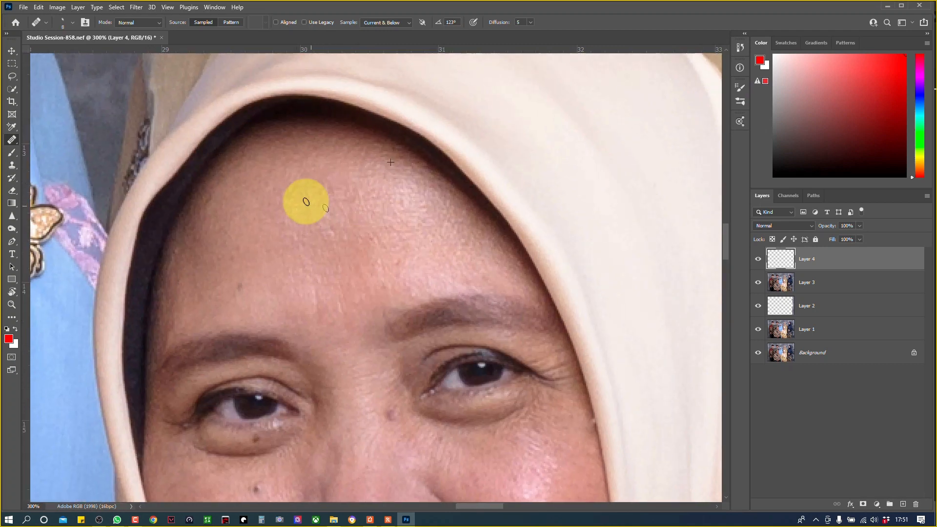
pyautogui.keyDown('alt'); pyautogui.click(412, 256); pyautogui.keyUp('alt')
pyautogui.moveTo(391, 255); pyautogui.dragTo(375, 243)
pyautogui.keyDown('alt'); pyautogui.click(289, 244); pyautogui.keyUp('alt')
pyautogui.moveTo(242, 248); pyautogui.dragTo(233, 236)
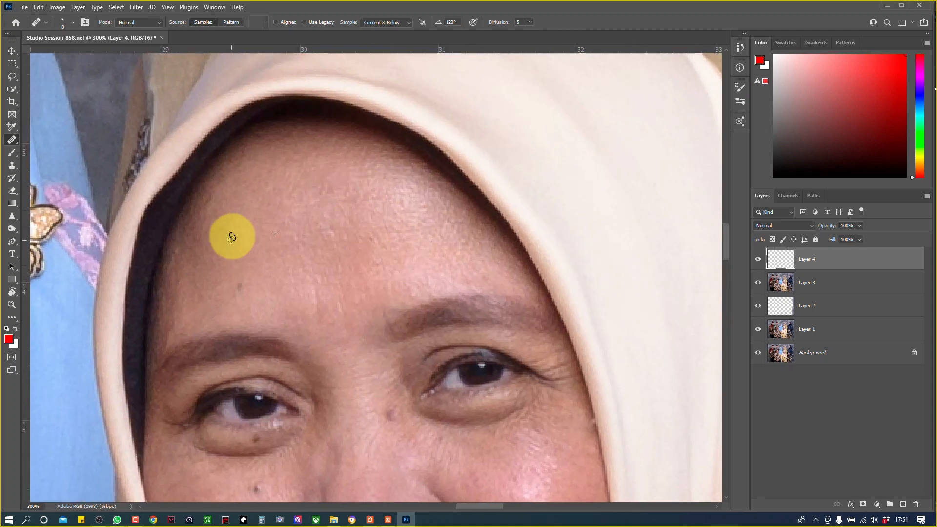
# Examine the healed faces together with the rest of the group at 66.67% magnification
pyautogui.hotkey('ctrl', '-')
pyautogui.hotkey('ctrl', '-')
pyautogui.hotkey('ctrl', '-')
pyautogui.moveTo(350, 185); pyautogui.dragTo(376, 193)
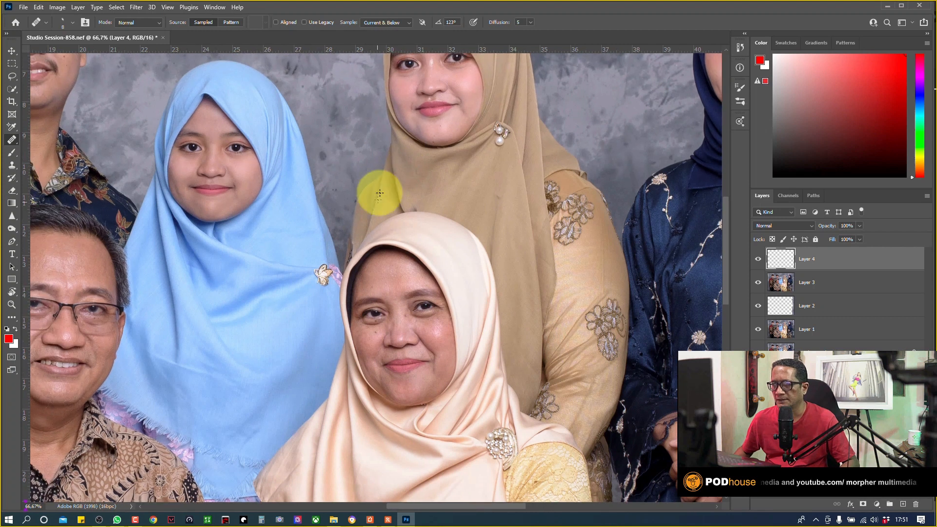
# Stamp all visible layers into a new layer at the top of the stack and duplicate it
pyautogui.moveTo(303, 193); pyautogui.dragTo(432, 146)
pyautogui.moveTo(356, 180); pyautogui.dragTo(429, 316)
pyautogui.moveTo(347, 243); pyautogui.dragTo(255, 259)
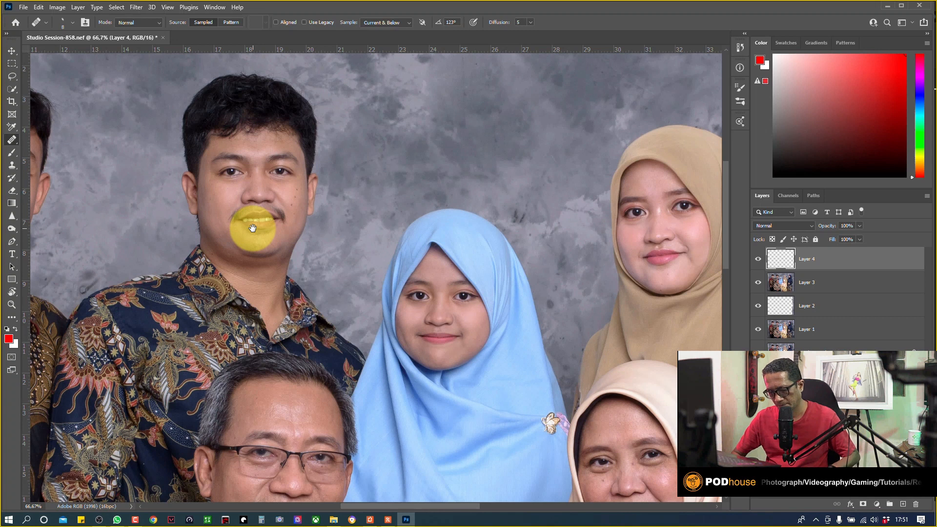
pyautogui.hotkey('ctrl', '0')
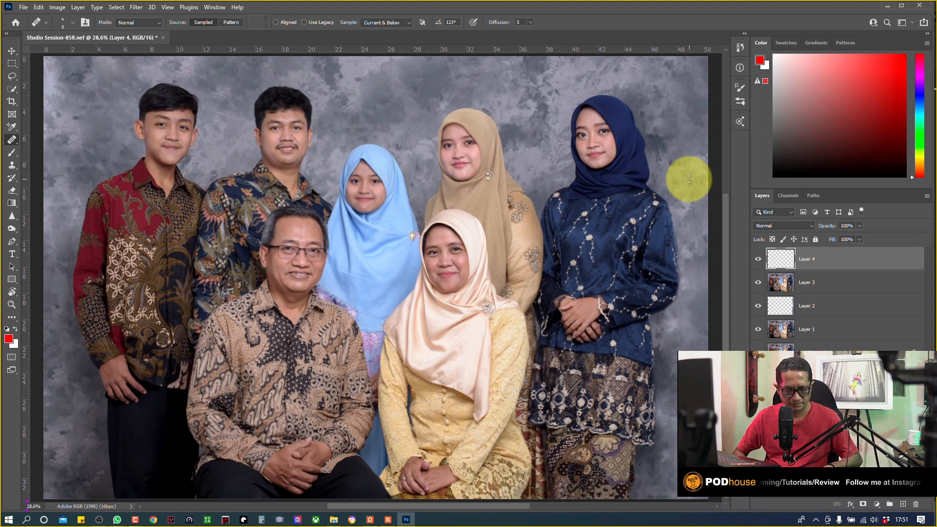
pyautogui.hotkey('ctrl', 'shift', 'alt', 'e')
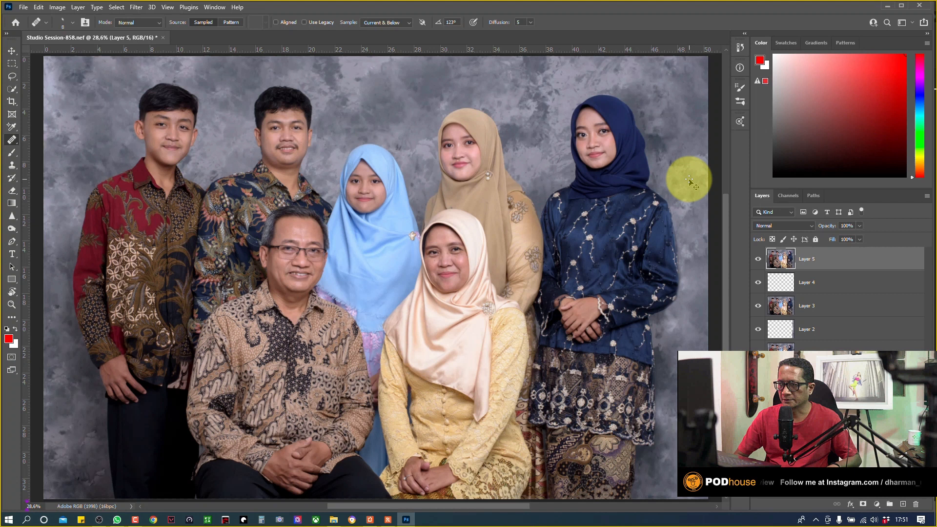
pyautogui.hotkey('ctrl', 'j')
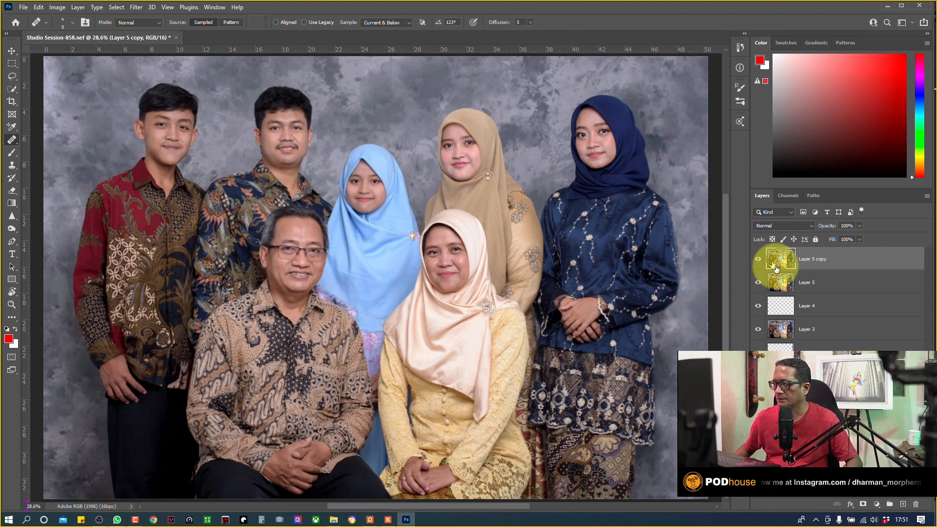
# Hide the duplicate, rename the stamped layer beneath it low and rename the duplicate high
pyautogui.click(759, 259)
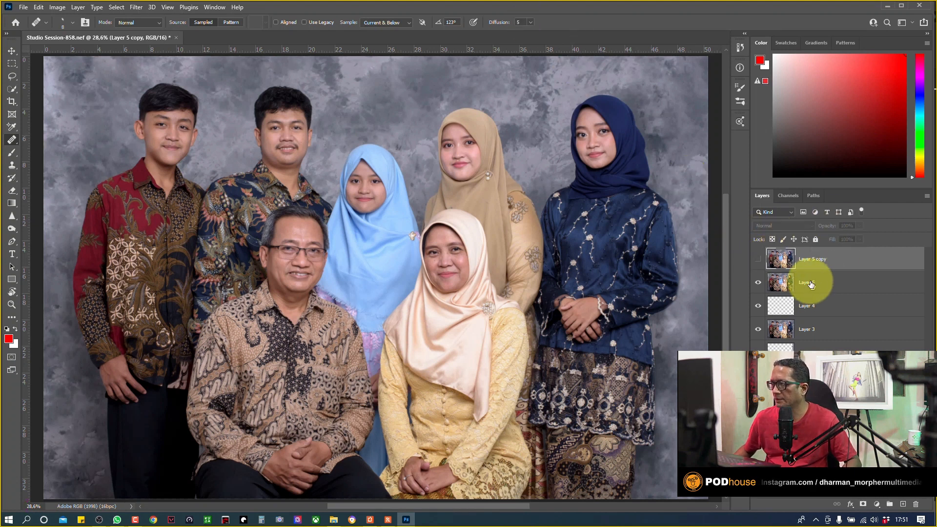
pyautogui.doubleClick(811, 283)
pyautogui.write('low')
pyautogui.press('Return')
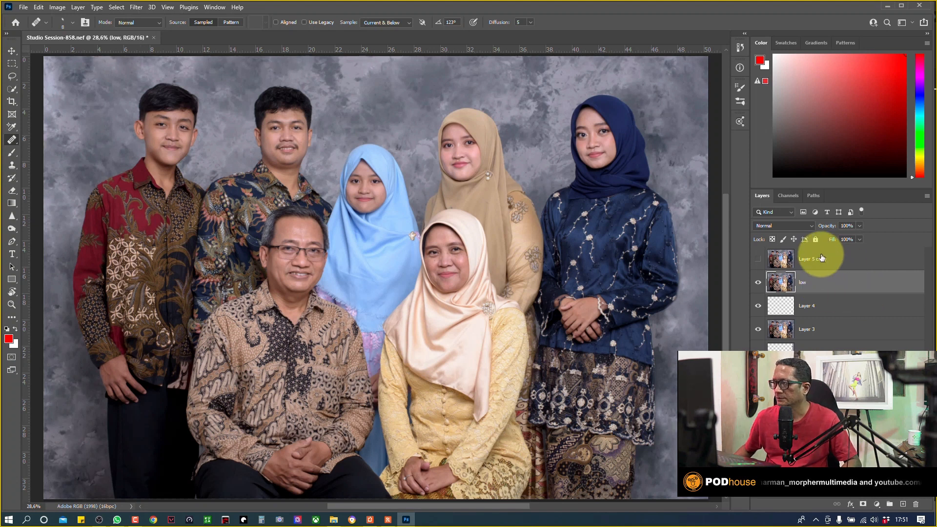
pyautogui.doubleClick(822, 258)
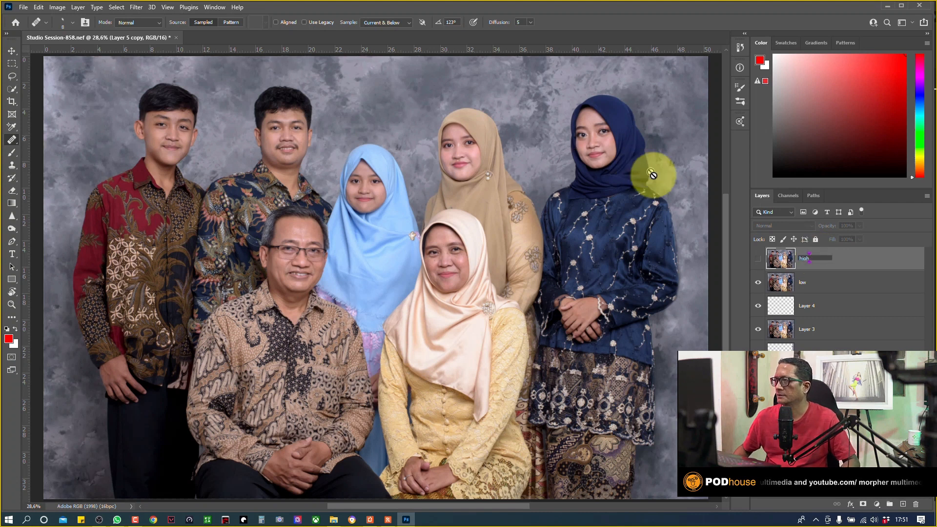
# Make the low layer active and keep the high layer above it hidden
pyautogui.click(786, 277)
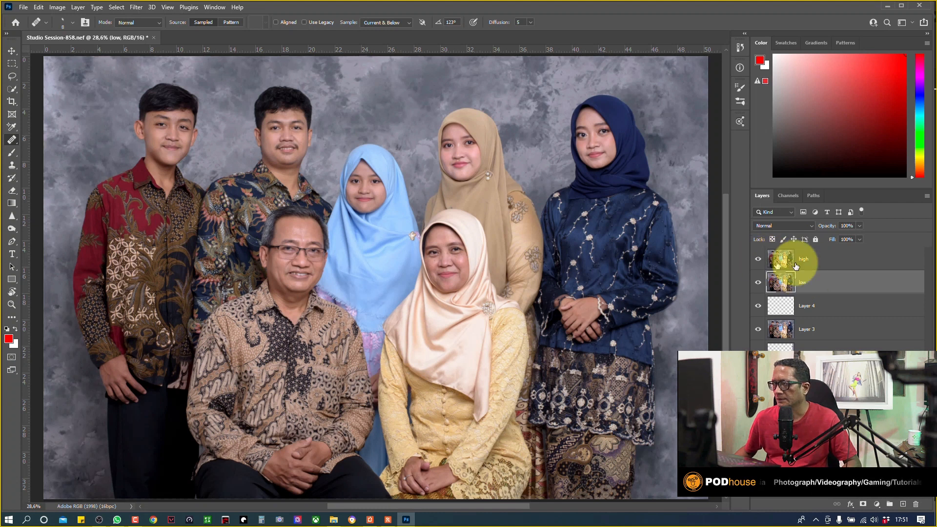
pyautogui.click(759, 261)
pyautogui.click(759, 261)
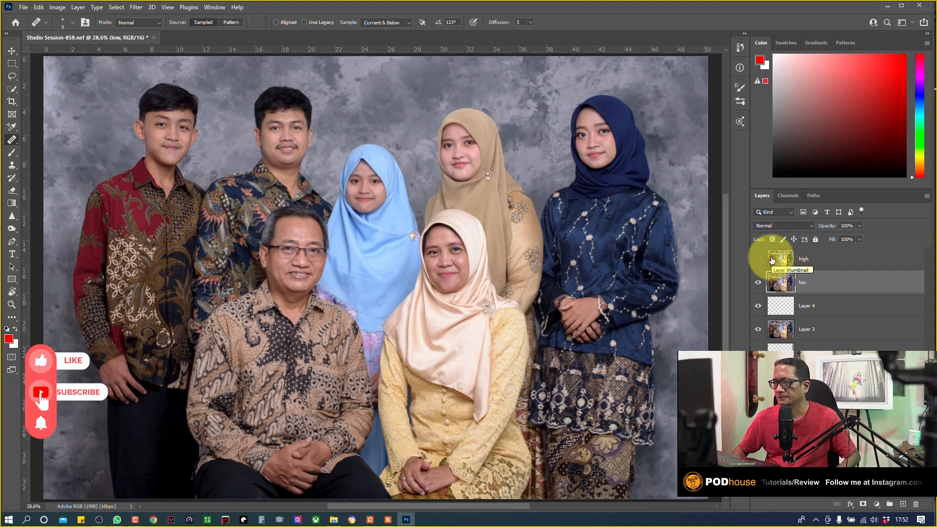
# Blur the low layer with a 3.8-pixel Gaussian Blur, judging the radius on the peach-hijab woman's face
pyautogui.hotkey('ctrl', '+')
pyautogui.hotkey('ctrl', '+')
pyautogui.hotkey('ctrl', '+')
pyautogui.hotkey('ctrl', '+')
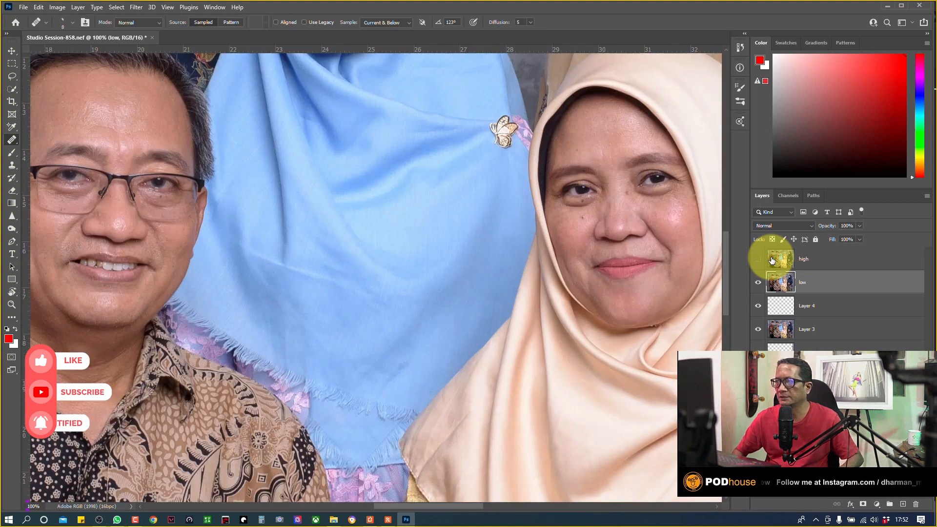
pyautogui.moveTo(455, 144); pyautogui.dragTo(264, 87)
pyautogui.hotkey('ctrl', '+')
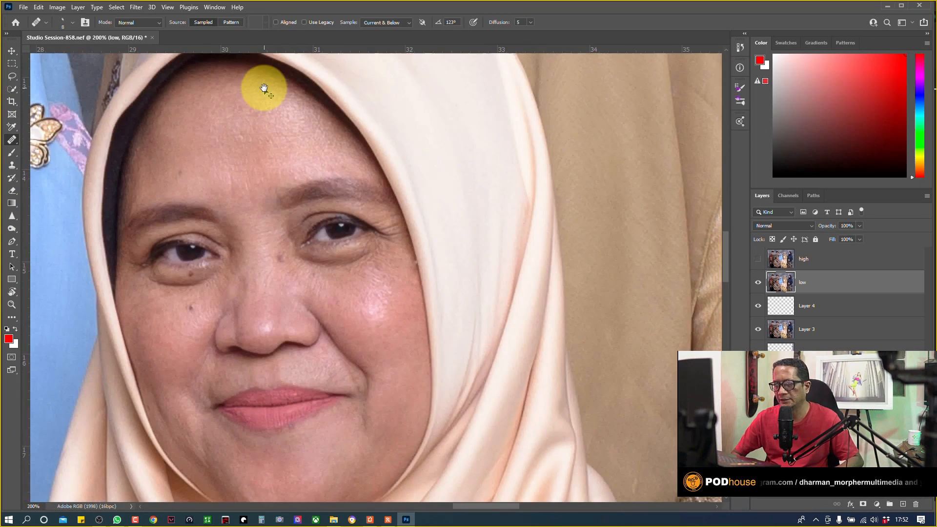
pyautogui.moveTo(258, 120); pyautogui.dragTo(293, 90)
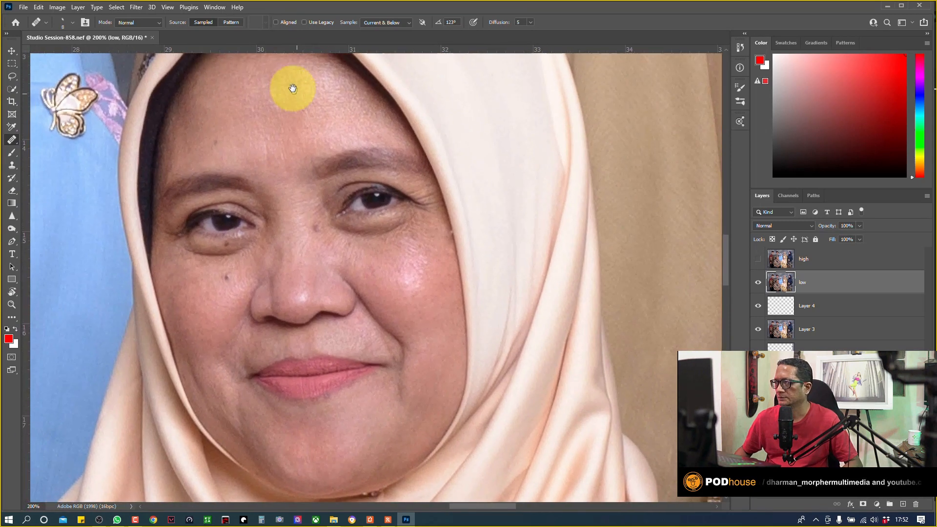
pyautogui.click(136, 7)
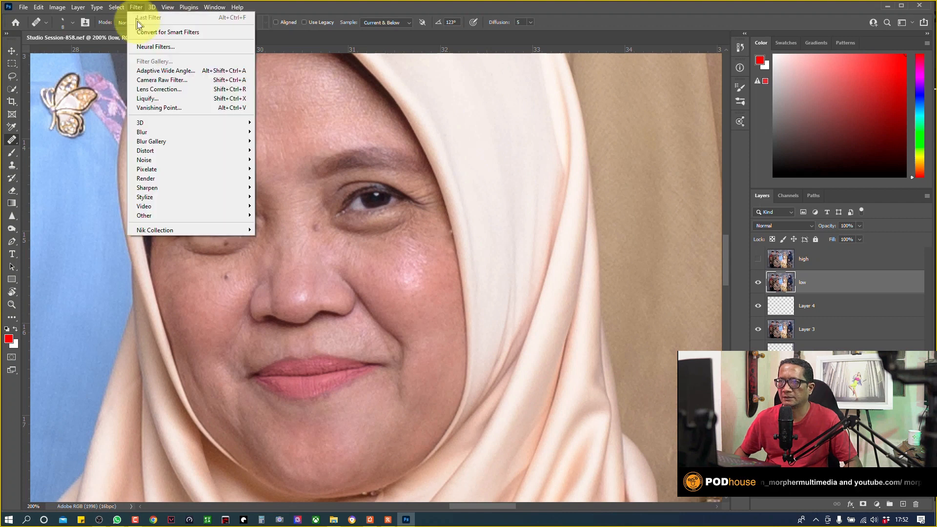
pyautogui.moveTo(172, 132)
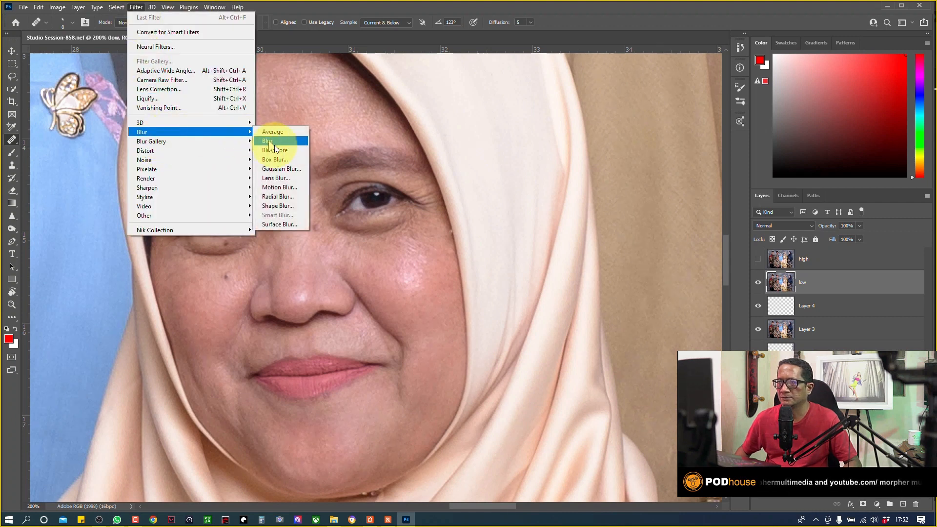
pyautogui.click(284, 168)
pyautogui.moveTo(708, 153); pyautogui.dragTo(736, 197)
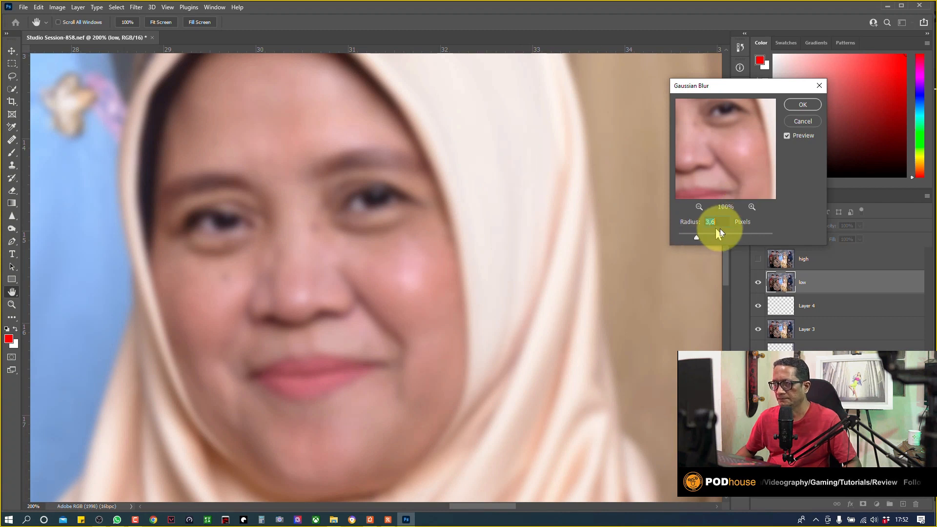
pyautogui.moveTo(720, 235)
pyautogui.mouseDown()
pyautogui.moveTo(729, 236)
pyautogui.moveTo(704, 238)
pyautogui.mouseUp()
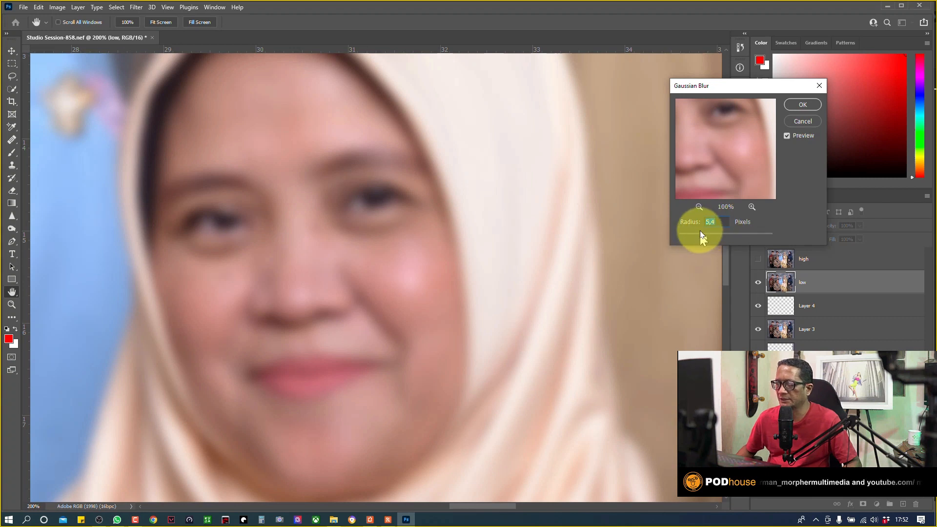
pyautogui.moveTo(692, 233); pyautogui.dragTo(686, 235)
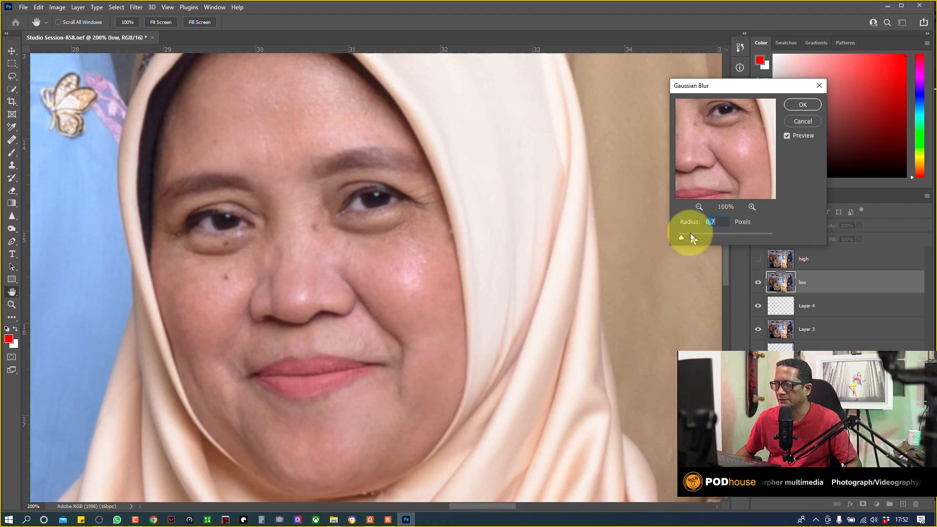
pyautogui.click(699, 233)
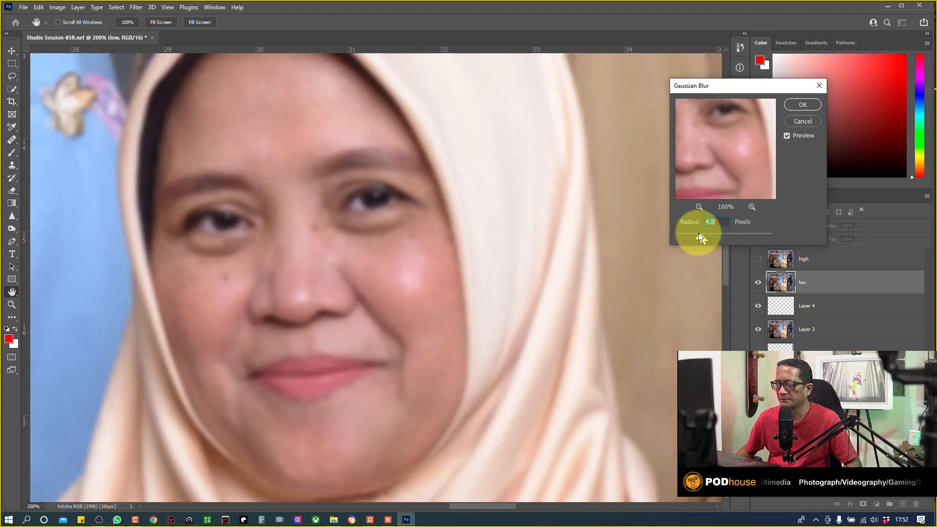
pyautogui.click(692, 234)
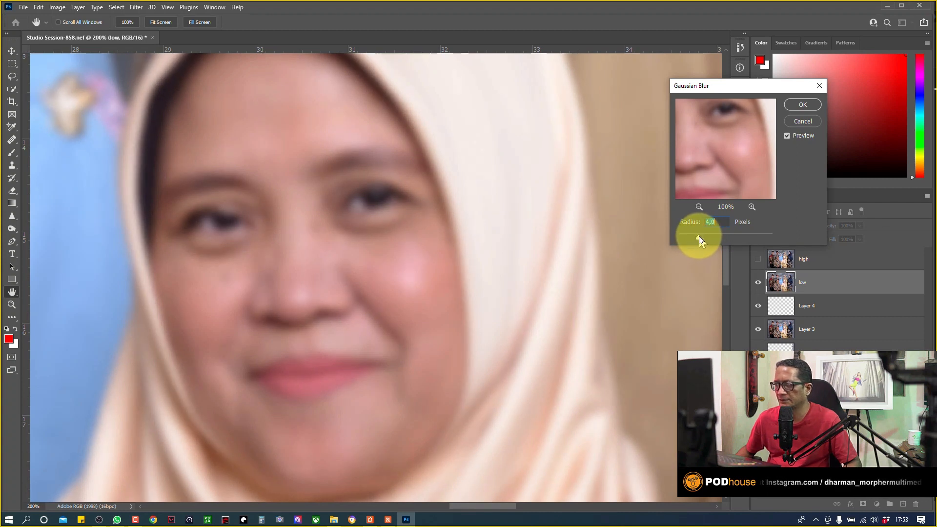
pyautogui.moveTo(696, 236); pyautogui.dragTo(699, 236)
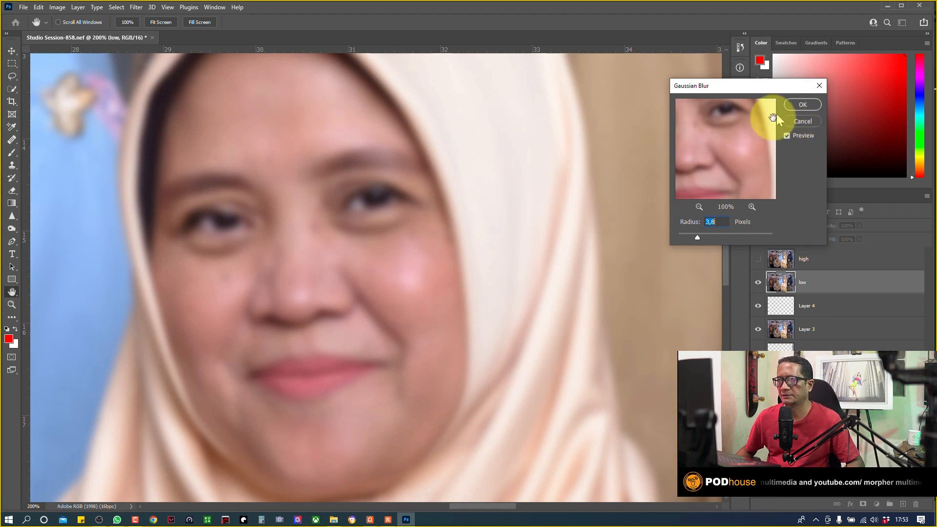
pyautogui.click(803, 105)
pyautogui.press('j')
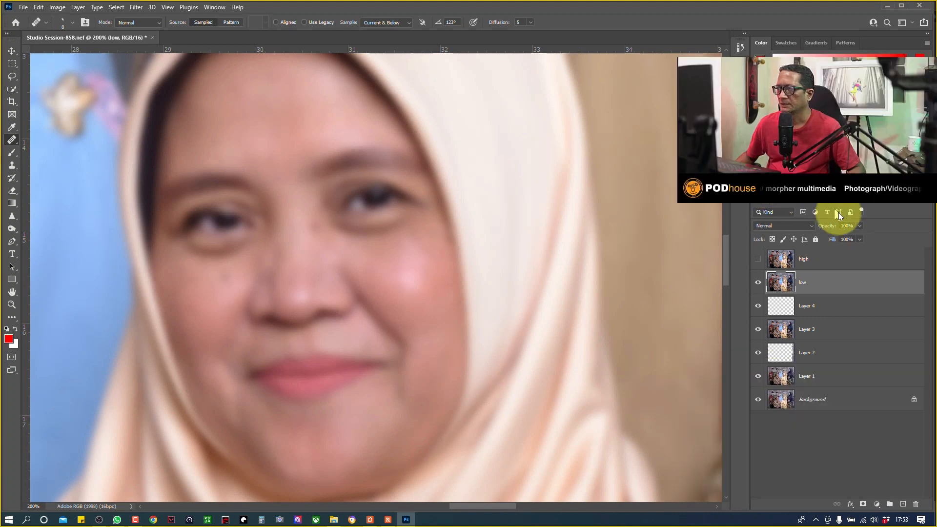
# Show the high layer and run Apply Image on it, using the inverted low layer with Add blending, scale 2 and offset 0
pyautogui.click(790, 258)
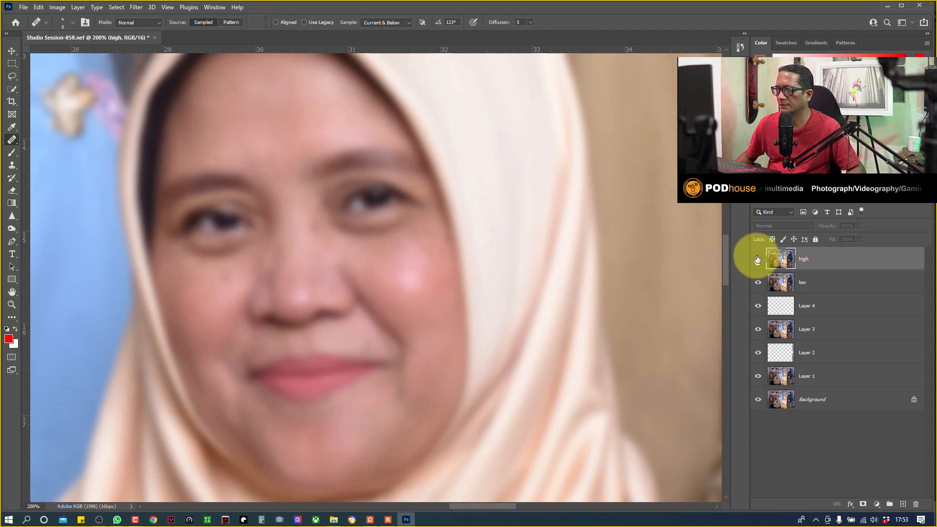
pyautogui.click(757, 259)
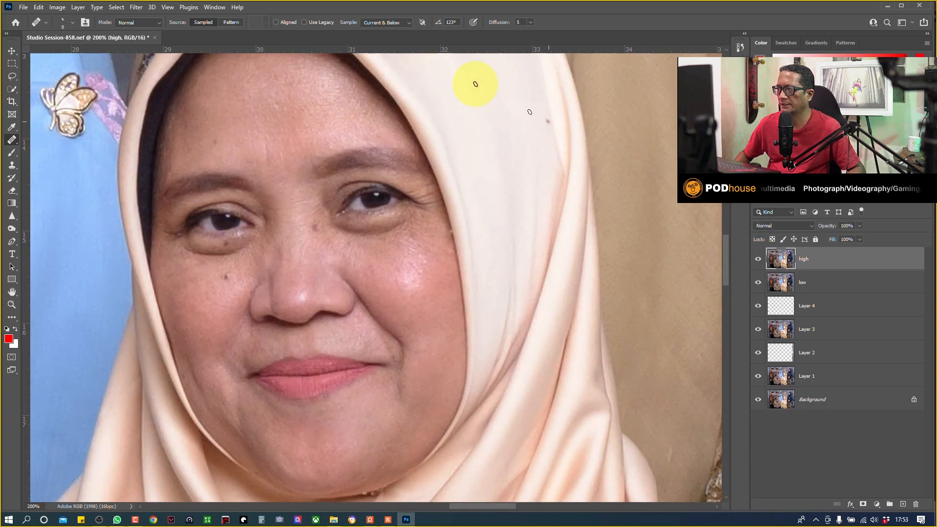
pyautogui.click(57, 7)
pyautogui.click(78, 150)
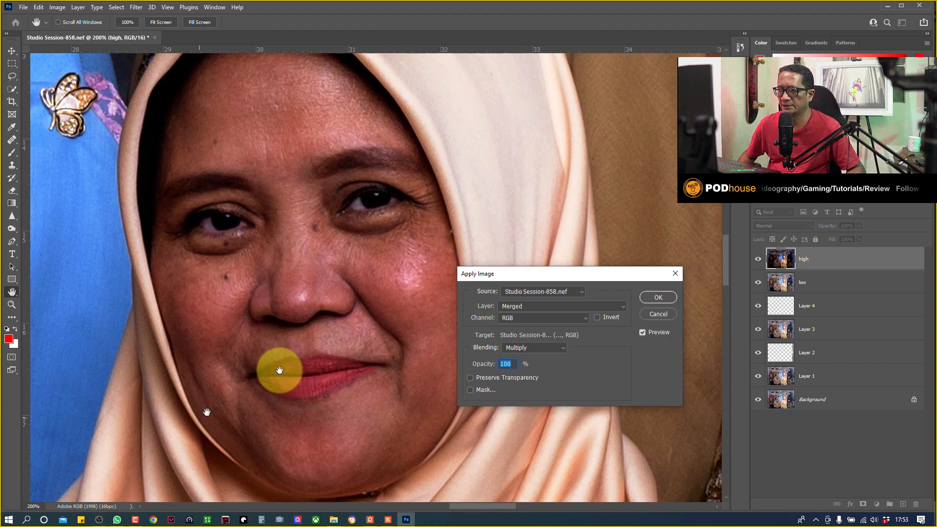
pyautogui.click(537, 308)
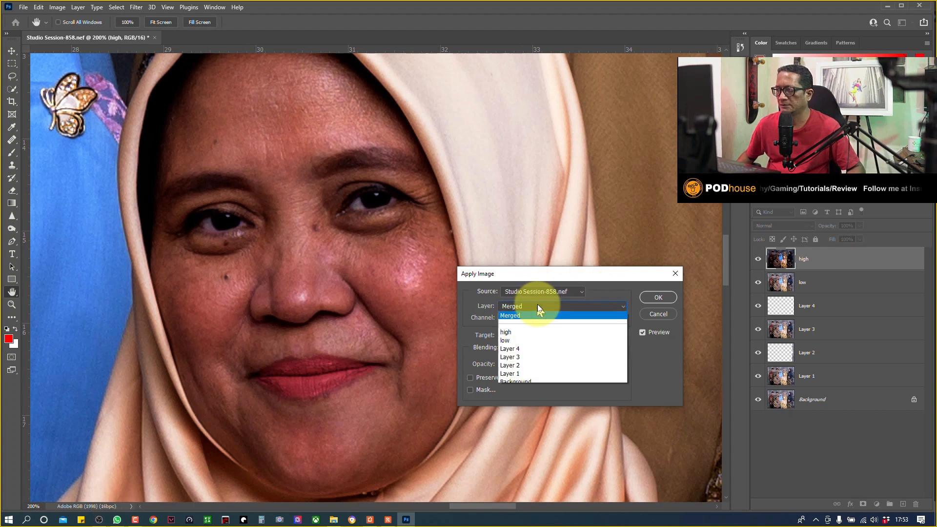
pyautogui.click(516, 341)
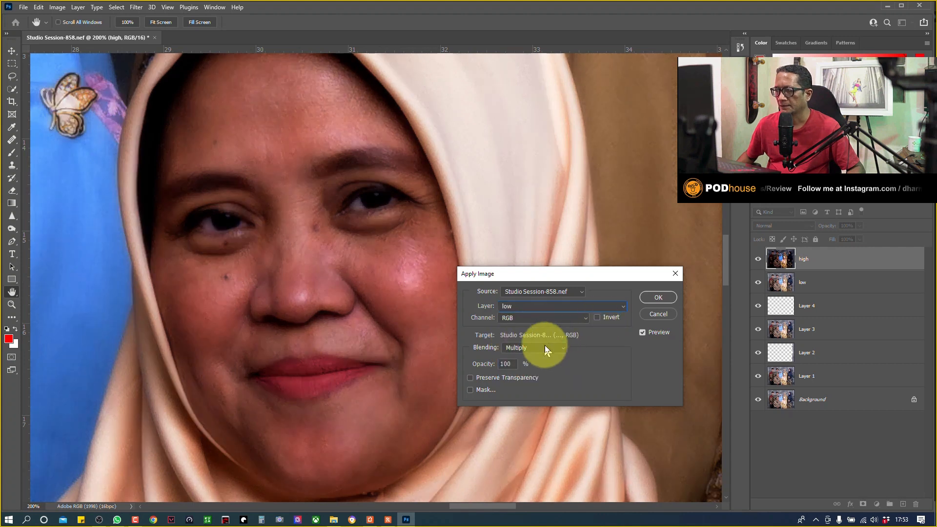
pyautogui.click(547, 347)
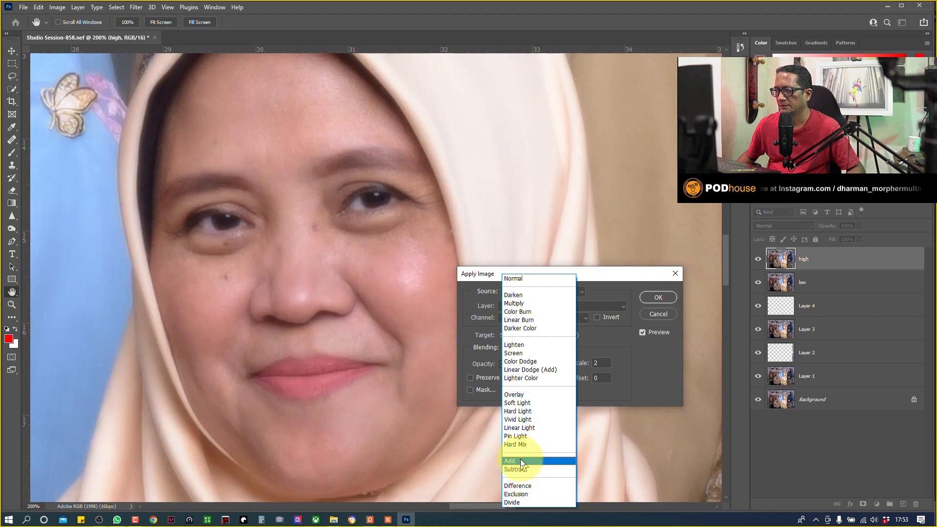
pyautogui.click(521, 461)
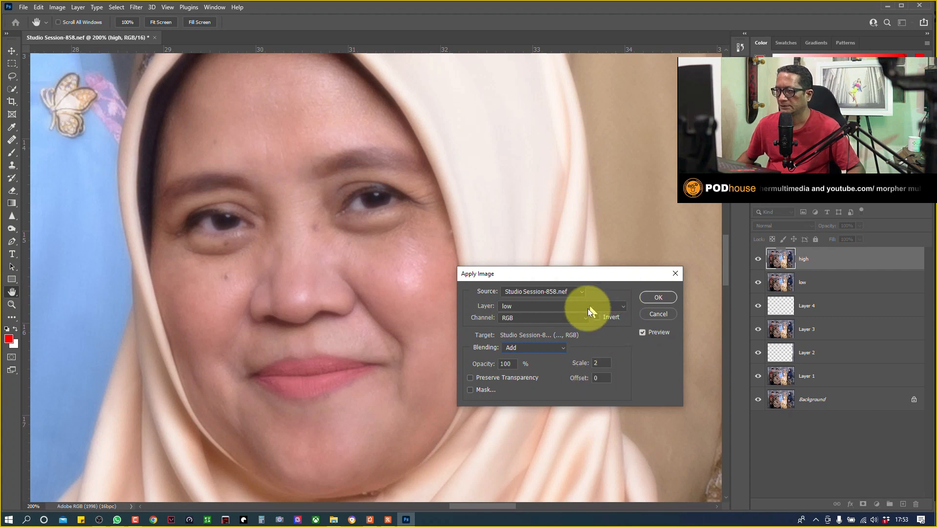
pyautogui.click(597, 317)
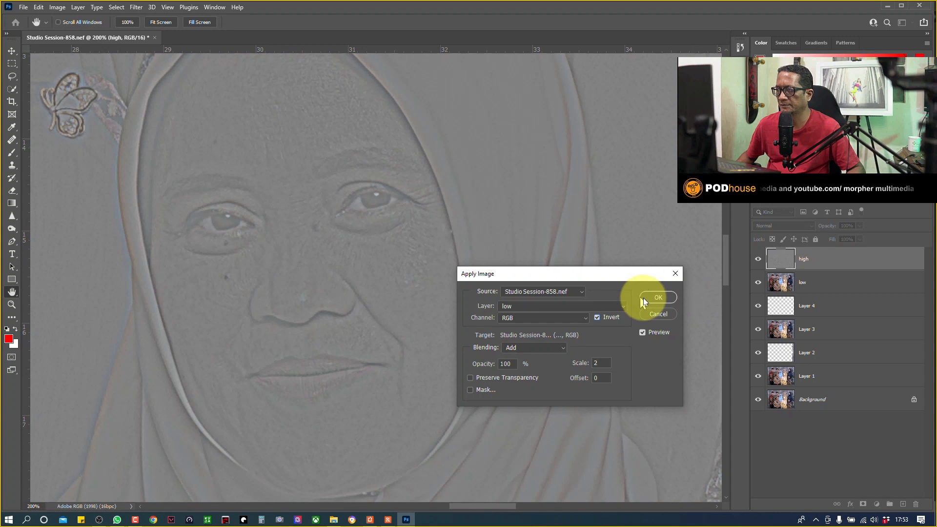
pyautogui.click(651, 297)
pyautogui.press('j')
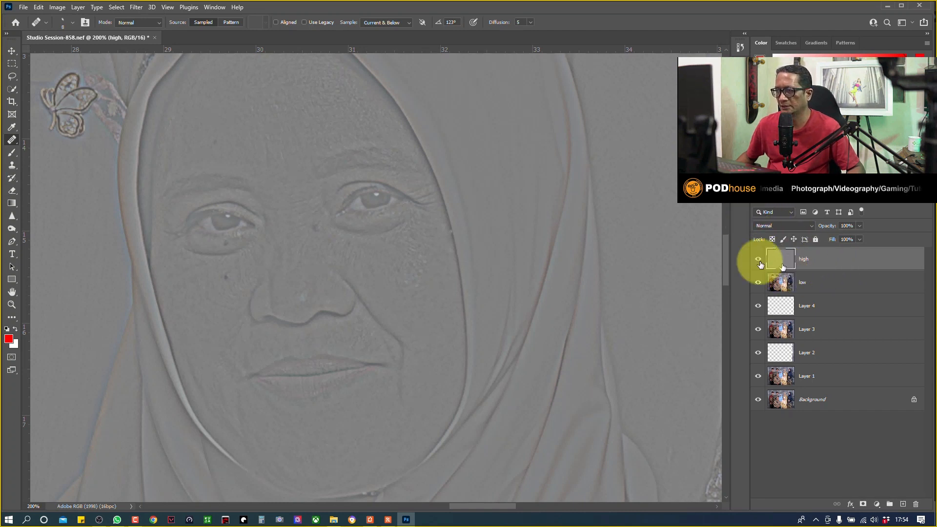
# Set the high layer's blend mode to Linear Light and hide the layer
pyautogui.click(772, 226)
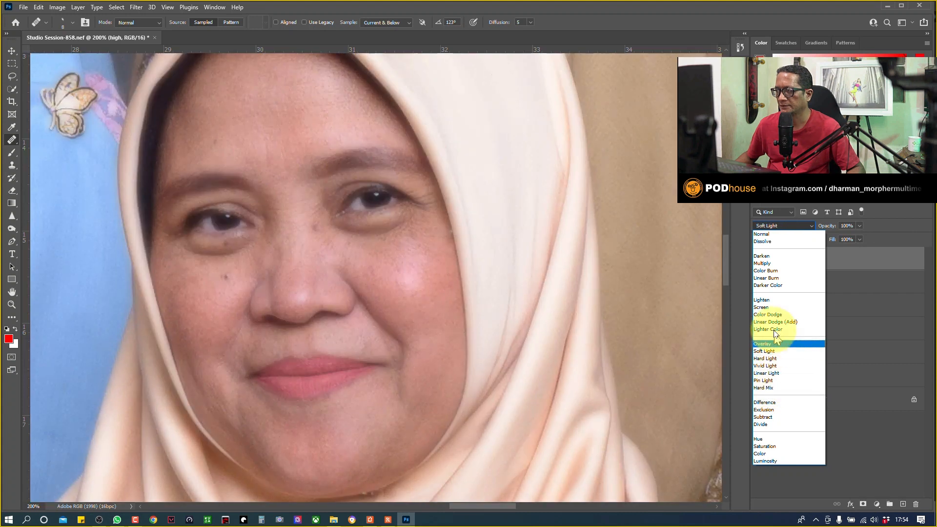
pyautogui.click(781, 375)
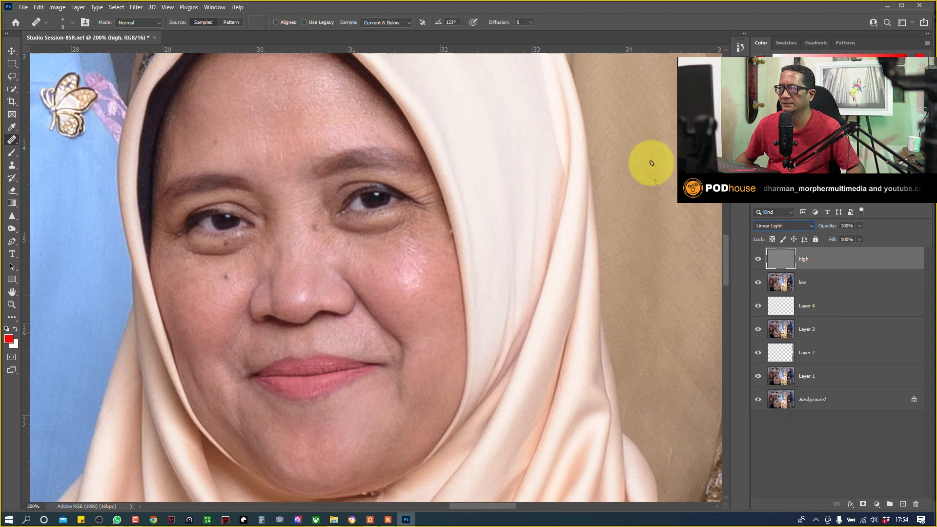
pyautogui.click(757, 258)
# Add an empty layer directly above the low layer and choose the Mixer Brush for it
pyautogui.click(815, 285)
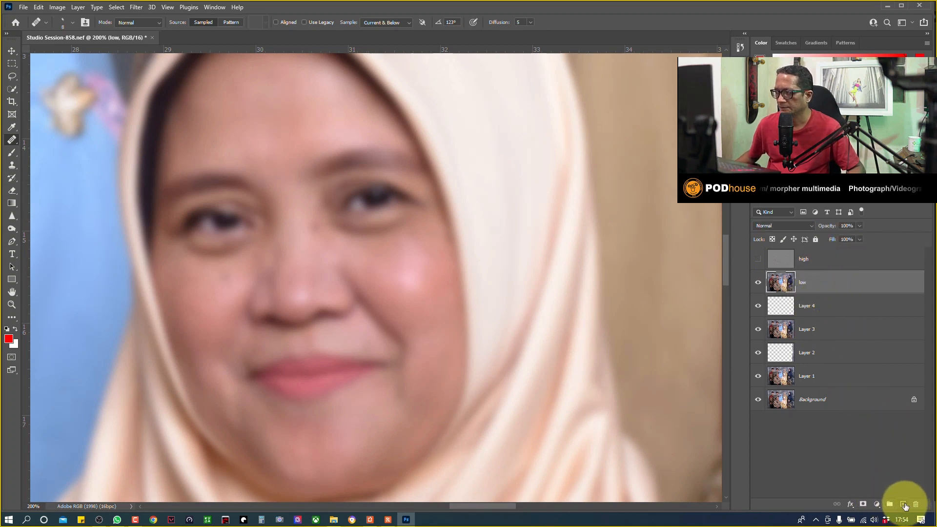
pyautogui.click(903, 504)
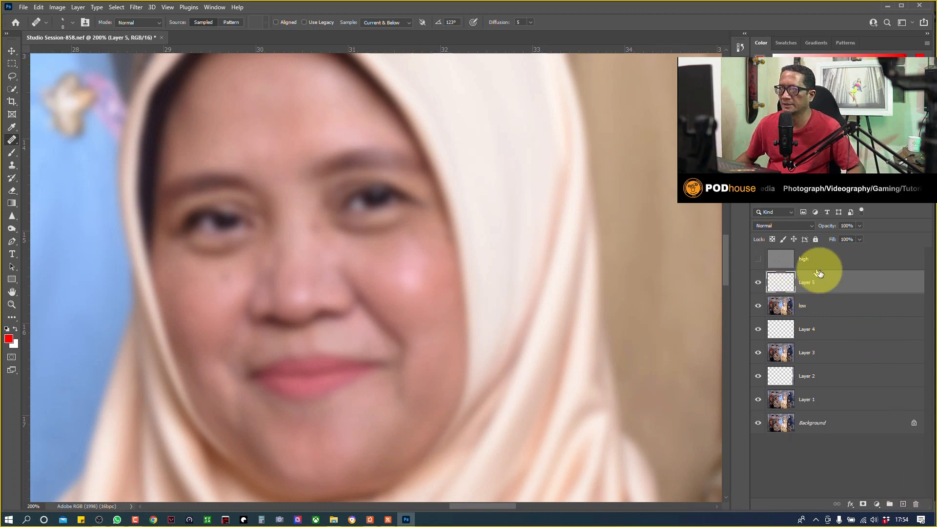
pyautogui.rightClick(14, 145)
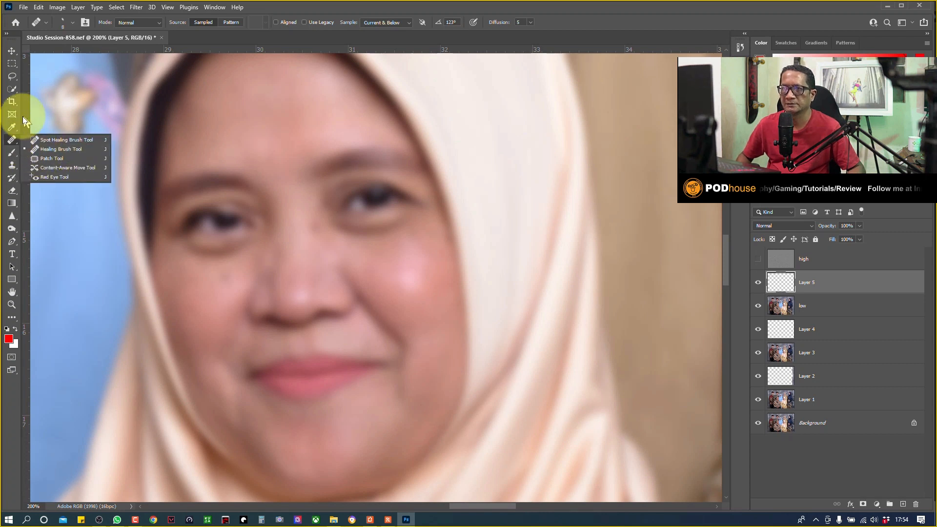
pyautogui.click(12, 155)
pyautogui.rightClick(12, 155)
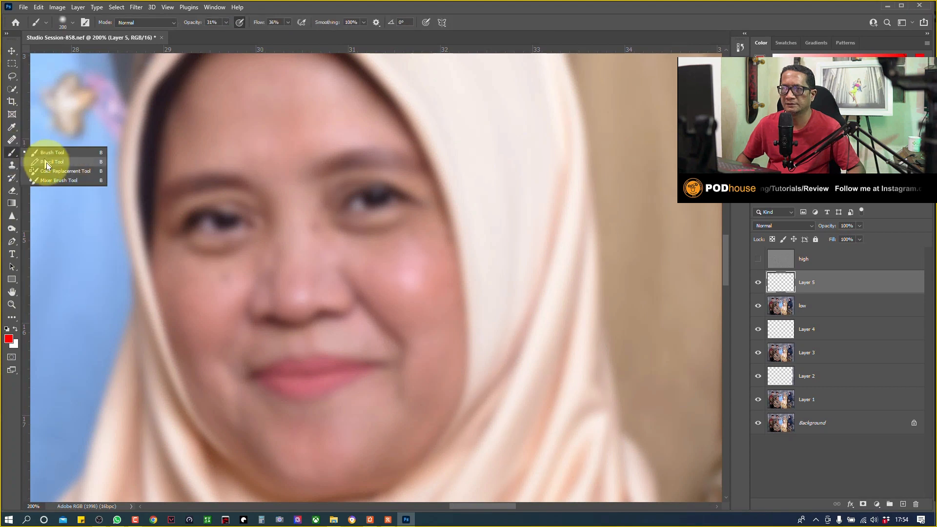
pyautogui.click(49, 183)
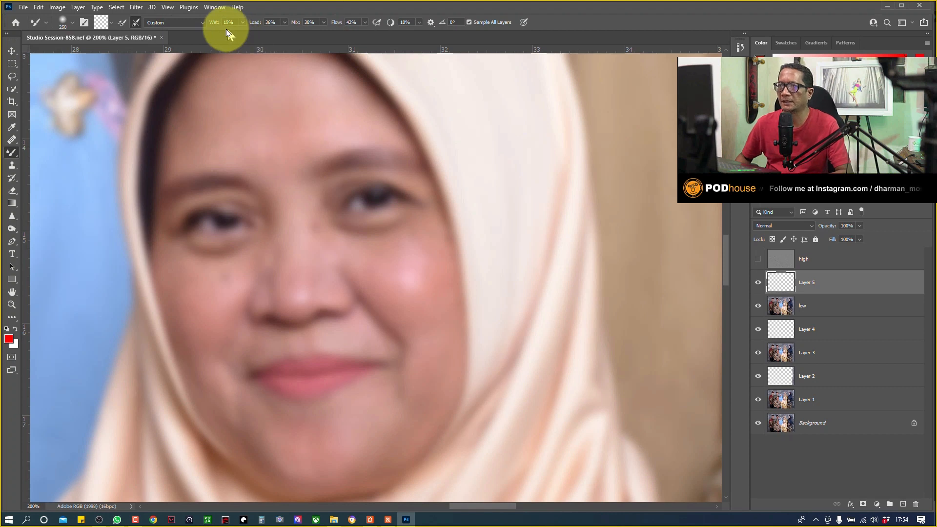
# Smooth the peach-hijab woman's forehead on the new layer with a soft 100 px Mixer Brush and compare with the layer hidden
pyautogui.press('[')
pyautogui.press('[')
pyautogui.press('[')
pyautogui.press('[')
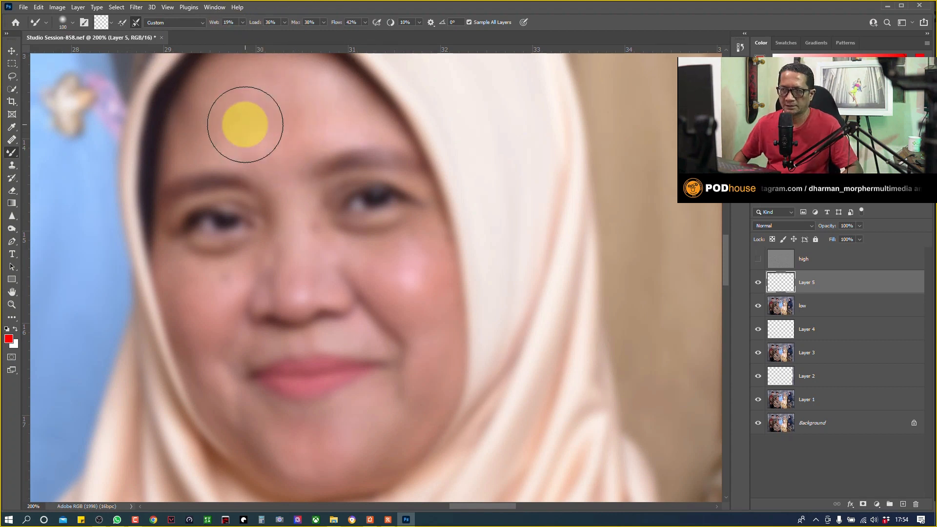
pyautogui.moveTo(308, 145); pyautogui.dragTo(283, 194)
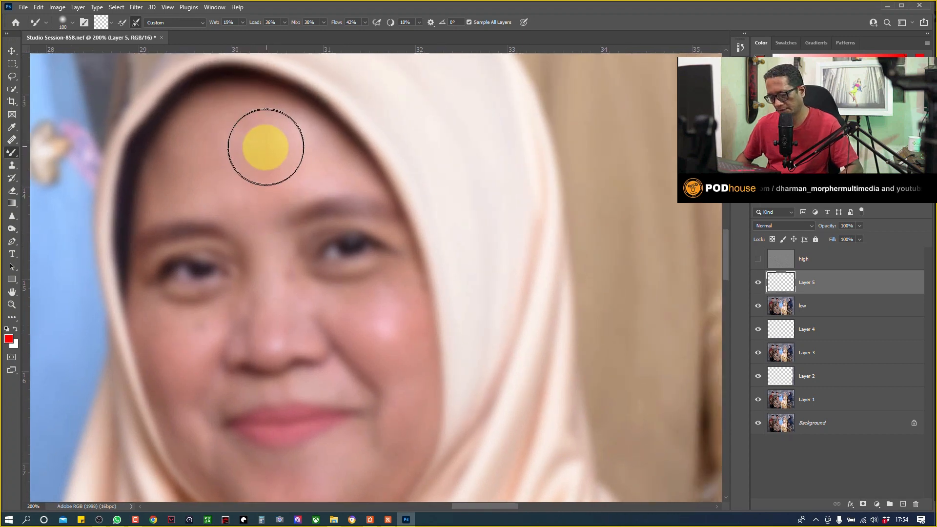
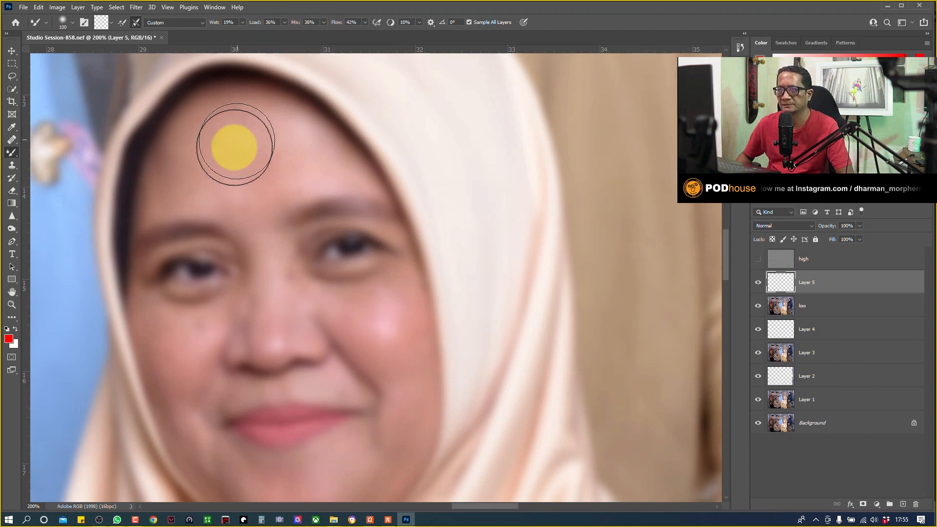
pyautogui.rightClick(227, 157)
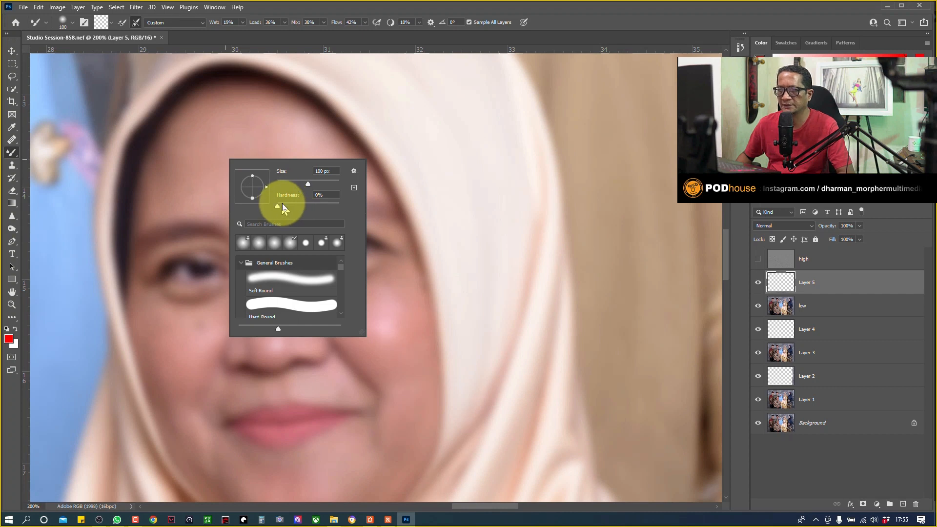
pyautogui.click(821, 284)
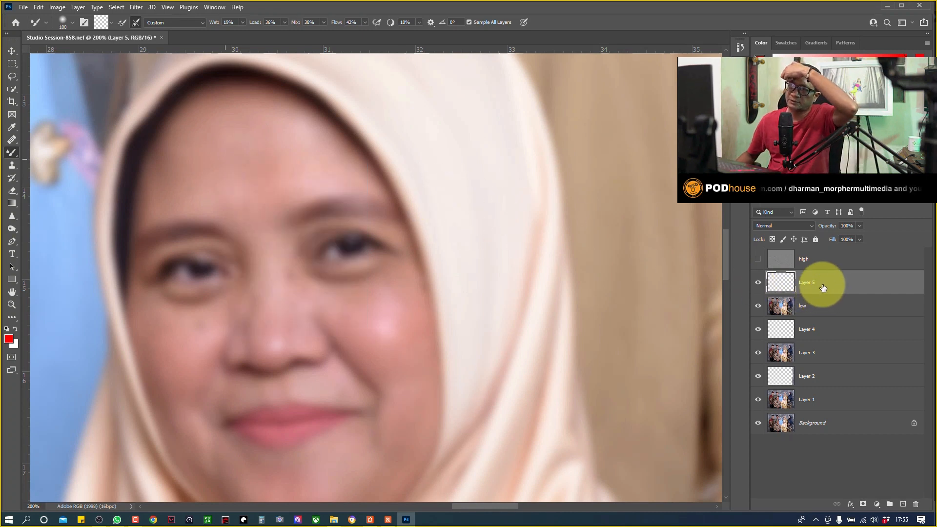
pyautogui.moveTo(235, 141)
pyautogui.mouseDown()
pyautogui.moveTo(291, 132)
pyautogui.moveTo(257, 136)
pyautogui.moveTo(266, 143)
pyautogui.moveTo(234, 139)
pyautogui.moveTo(251, 158)
pyautogui.moveTo(280, 149)
pyautogui.moveTo(261, 141)
pyautogui.moveTo(271, 137)
pyautogui.moveTo(232, 133)
pyautogui.moveTo(266, 196)
pyautogui.moveTo(286, 146)
pyautogui.moveTo(293, 157)
pyautogui.moveTo(213, 161)
pyautogui.moveTo(217, 153)
pyautogui.moveTo(328, 140)
pyautogui.moveTo(637, 224)
pyautogui.moveTo(722, 305)
pyautogui.moveTo(763, 286)
pyautogui.mouseUp()
pyautogui.click(760, 283)
pyautogui.click(759, 283)
# Reduce the Mixer Brush to 50 px and blend the skin on the peach-hijab woman's nose, cheeks and mouth area
pyautogui.press('[')
pyautogui.press('[')
pyautogui.press('[')
pyautogui.press('[')
pyautogui.press('[')
pyautogui.moveTo(288, 262)
pyautogui.mouseDown()
pyautogui.moveTo(284, 303)
pyautogui.moveTo(293, 278)
pyautogui.moveTo(307, 297)
pyautogui.moveTo(290, 331)
pyautogui.moveTo(398, 300)
pyautogui.moveTo(366, 311)
pyautogui.moveTo(391, 286)
pyautogui.moveTo(300, 300)
pyautogui.moveTo(310, 295)
pyautogui.moveTo(284, 237)
pyautogui.moveTo(259, 280)
pyautogui.moveTo(285, 279)
pyautogui.moveTo(249, 281)
pyautogui.moveTo(241, 314)
pyautogui.moveTo(251, 283)
pyautogui.moveTo(358, 313)
pyautogui.moveTo(378, 300)
pyautogui.moveTo(412, 300)
pyautogui.moveTo(410, 328)
pyautogui.moveTo(413, 290)
pyautogui.moveTo(414, 363)
pyautogui.moveTo(365, 300)
pyautogui.moveTo(377, 305)
pyautogui.moveTo(362, 297)
pyautogui.moveTo(374, 326)
pyautogui.moveTo(355, 308)
pyautogui.moveTo(399, 314)
pyautogui.moveTo(331, 315)
pyautogui.moveTo(358, 302)
pyautogui.moveTo(333, 310)
pyautogui.moveTo(360, 304)
pyautogui.moveTo(412, 318)
pyautogui.moveTo(385, 333)
pyautogui.moveTo(398, 308)
pyautogui.moveTo(422, 373)
pyautogui.moveTo(410, 360)
pyautogui.moveTo(379, 356)
pyautogui.moveTo(412, 347)
pyautogui.moveTo(416, 310)
pyautogui.moveTo(414, 344)
pyautogui.moveTo(416, 326)
pyautogui.moveTo(408, 343)
pyautogui.moveTo(306, 336)
pyautogui.moveTo(267, 306)
pyautogui.moveTo(272, 241)
pyautogui.moveTo(280, 248)
pyautogui.moveTo(258, 208)
pyautogui.moveTo(267, 175)
pyautogui.moveTo(254, 186)
pyautogui.moveTo(328, 172)
pyautogui.moveTo(308, 176)
pyautogui.moveTo(328, 174)
pyautogui.moveTo(326, 189)
pyautogui.moveTo(257, 233)
pyautogui.moveTo(254, 94)
pyautogui.moveTo(173, 201)
pyautogui.moveTo(182, 211)
pyautogui.moveTo(239, 163)
pyautogui.moveTo(174, 202)
pyautogui.moveTo(224, 317)
pyautogui.mouseUp()
pyautogui.moveTo(240, 357)
pyautogui.mouseDown()
pyautogui.moveTo(334, 345)
pyautogui.moveTo(358, 326)
pyautogui.moveTo(352, 314)
pyautogui.moveTo(286, 347)
pyautogui.moveTo(217, 308)
pyautogui.moveTo(180, 240)
pyautogui.moveTo(186, 196)
pyautogui.moveTo(415, 200)
pyautogui.moveTo(377, 163)
pyautogui.moveTo(286, 167)
pyautogui.moveTo(266, 155)
pyautogui.moveTo(470, 175)
pyautogui.moveTo(409, 211)
pyautogui.mouseUp()
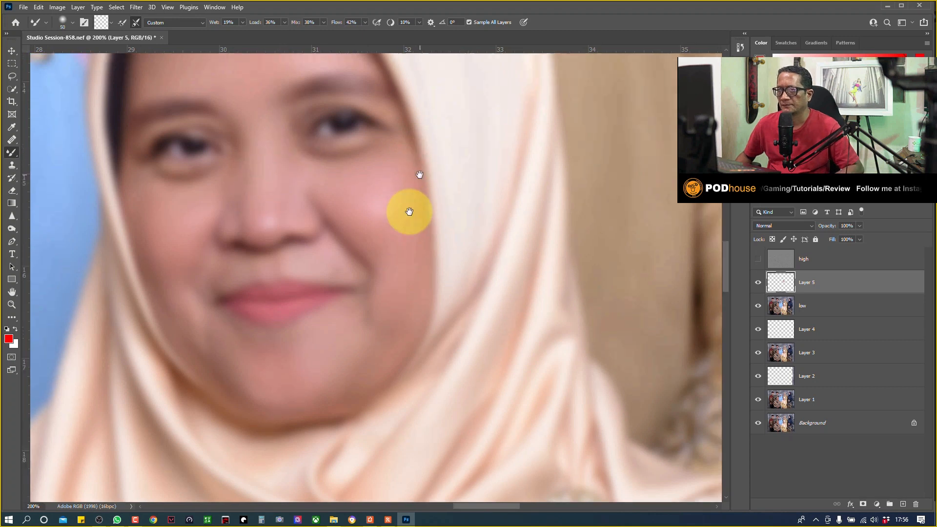
# Compare the peach-hijab woman's face with the smoothing layer off and on, and touch up her chin
pyautogui.click(758, 285)
pyautogui.click(758, 283)
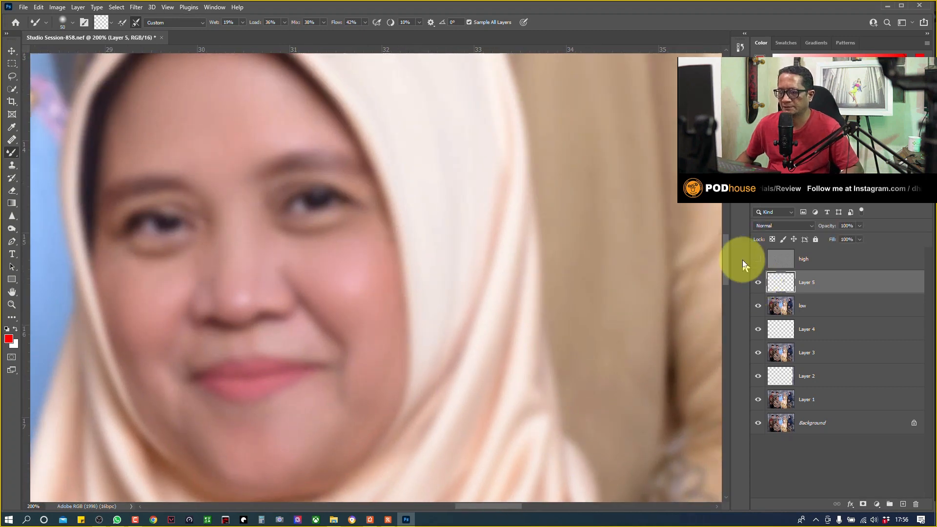
pyautogui.hotkey('ctrl', '-')
pyautogui.hotkey('ctrl', '-')
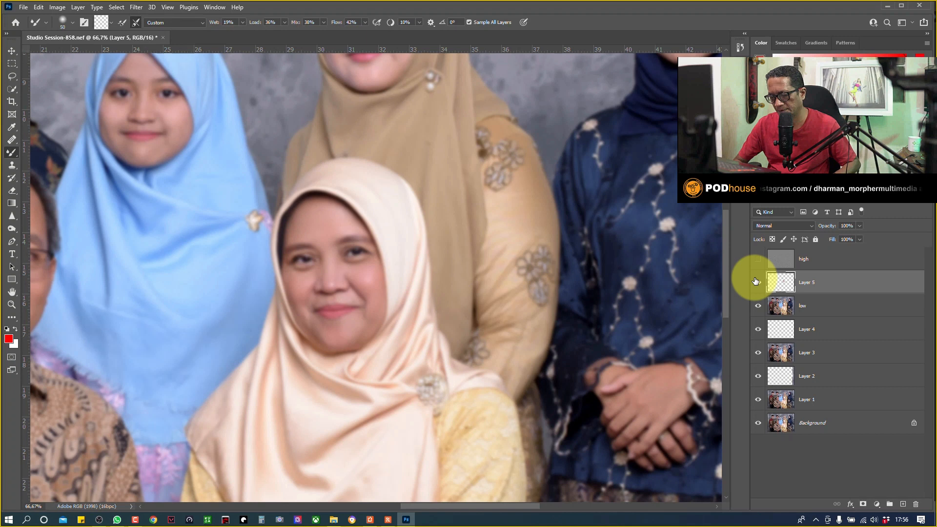
pyautogui.hotkey('ctrl', '+')
pyautogui.hotkey('ctrl', '+')
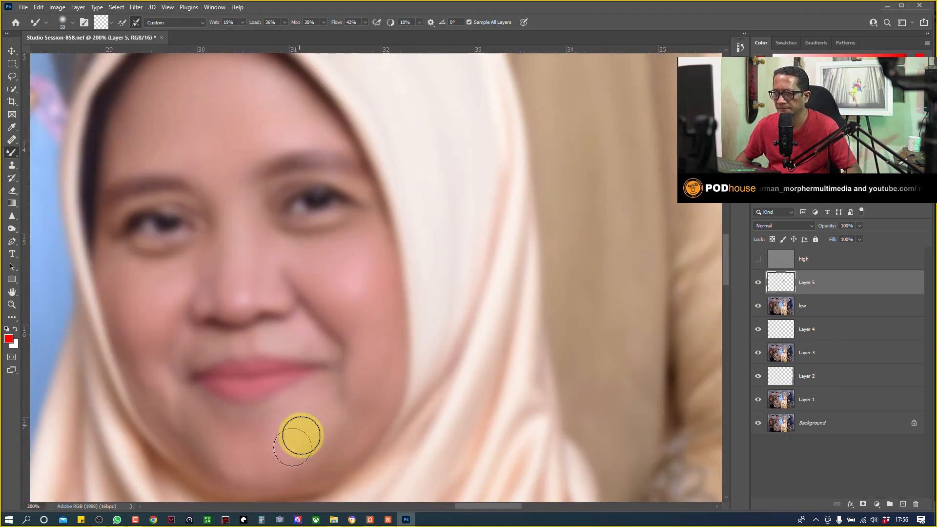
# Smooth the skin of the girl in the light-blue hijab with the 50 px Mixer Brush, from cheeks to chin
pyautogui.moveTo(479, 201); pyautogui.dragTo(356, 267)
pyautogui.scroll(-4, 355, 268)
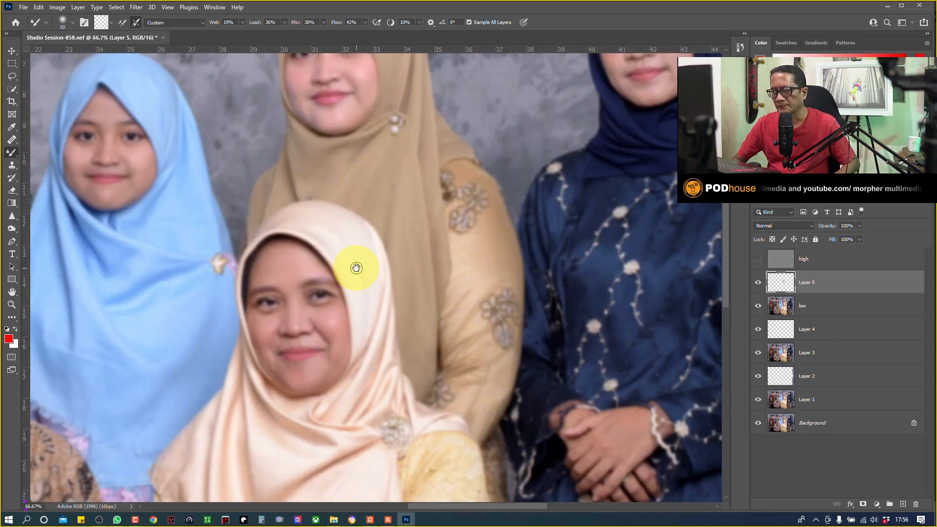
pyautogui.scroll(1, 438, 266)
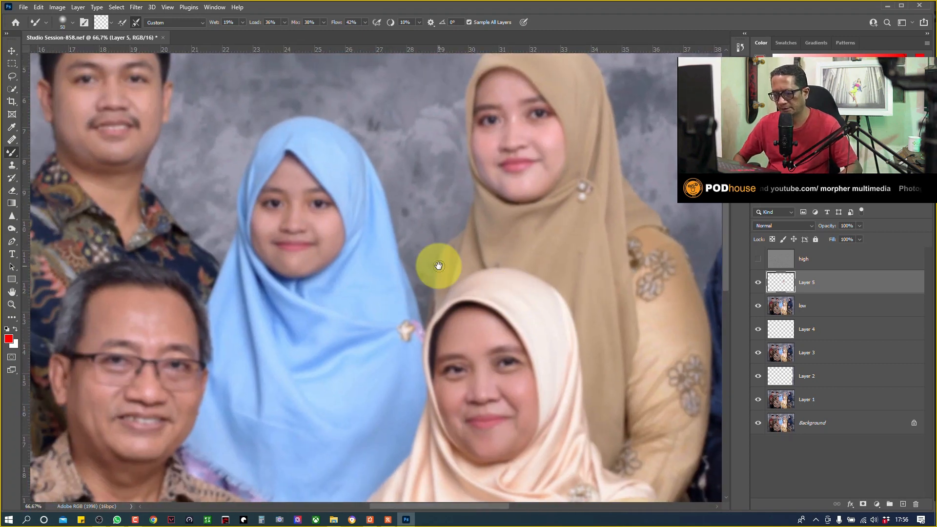
pyautogui.scroll(3, 438, 265)
pyautogui.moveTo(236, 117)
pyautogui.mouseDown()
pyautogui.moveTo(372, 219)
pyautogui.moveTo(361, 213)
pyautogui.mouseUp()
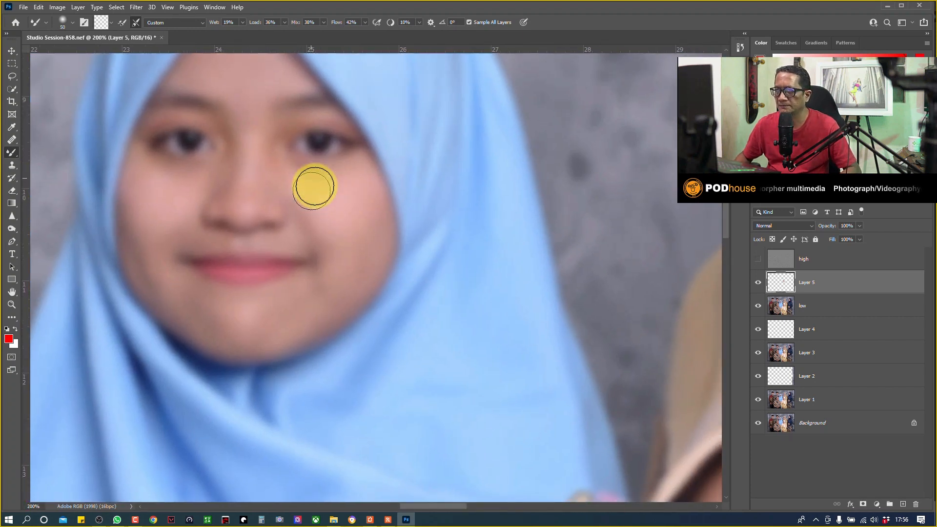
pyautogui.moveTo(243, 130); pyautogui.dragTo(218, 189)
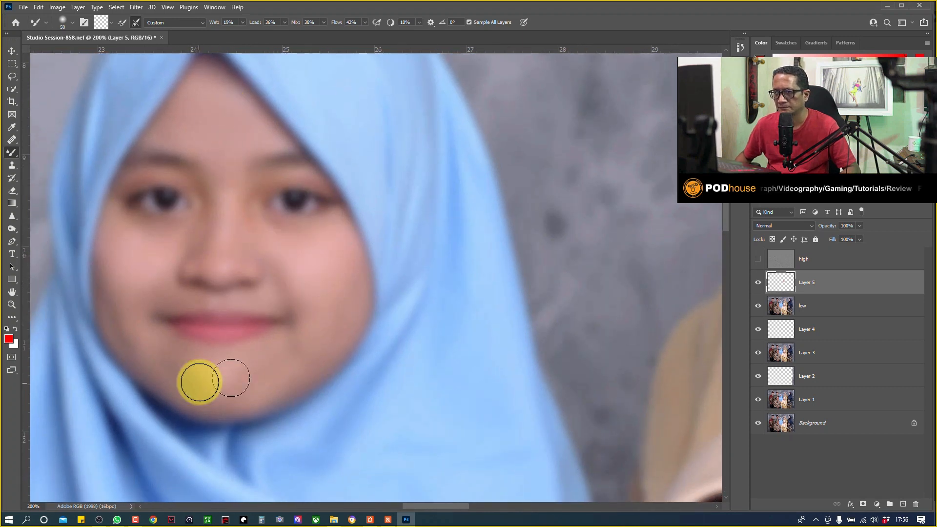
# Blend the forehead and cheek skin of the woman in the tan hijab with the 50 px Mixer Brush
pyautogui.moveTo(513, 236)
pyautogui.mouseDown()
pyautogui.moveTo(299, 256)
pyautogui.moveTo(277, 322)
pyautogui.moveTo(237, 361)
pyautogui.mouseUp()
pyautogui.moveTo(426, 213); pyautogui.dragTo(368, 282)
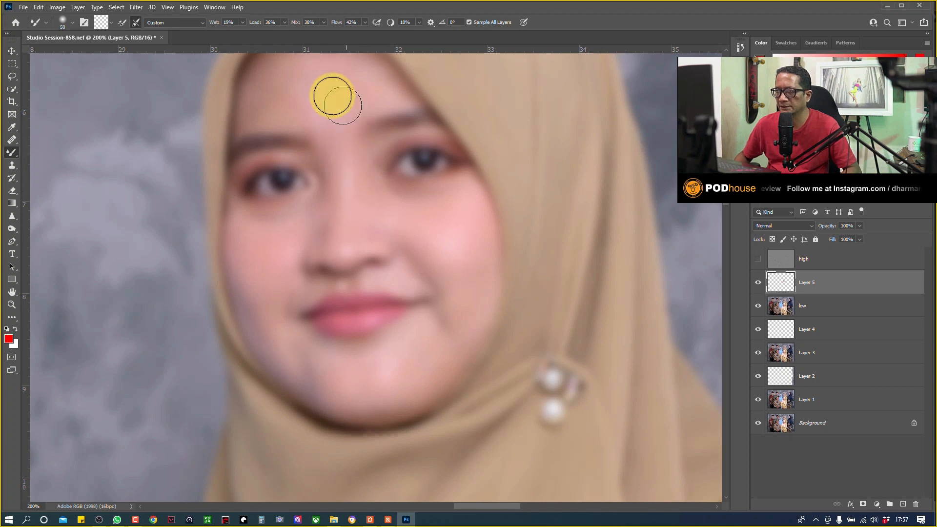
pyautogui.moveTo(361, 98)
pyautogui.mouseDown()
pyautogui.moveTo(396, 157)
pyautogui.moveTo(330, 140)
pyautogui.moveTo(330, 169)
pyautogui.moveTo(352, 162)
pyautogui.moveTo(397, 195)
pyautogui.moveTo(370, 86)
pyautogui.mouseUp()
pyautogui.moveTo(439, 186)
pyautogui.mouseDown()
pyautogui.moveTo(476, 210)
pyautogui.moveTo(482, 237)
pyautogui.moveTo(467, 239)
pyautogui.moveTo(445, 293)
pyautogui.moveTo(350, 337)
pyautogui.moveTo(387, 342)
pyautogui.moveTo(319, 310)
pyautogui.moveTo(333, 310)
pyautogui.moveTo(275, 223)
pyautogui.moveTo(266, 260)
pyautogui.moveTo(258, 246)
pyautogui.moveTo(286, 298)
pyautogui.moveTo(271, 224)
pyautogui.moveTo(290, 190)
pyautogui.moveTo(282, 193)
pyautogui.moveTo(461, 190)
pyautogui.moveTo(441, 183)
pyautogui.moveTo(463, 179)
pyautogui.moveTo(465, 167)
pyautogui.moveTo(489, 223)
pyautogui.moveTo(446, 176)
pyautogui.moveTo(443, 197)
pyautogui.moveTo(469, 167)
pyautogui.moveTo(439, 194)
pyautogui.moveTo(434, 173)
pyautogui.moveTo(469, 248)
pyautogui.moveTo(483, 181)
pyautogui.moveTo(397, 176)
pyautogui.moveTo(449, 199)
pyautogui.moveTo(420, 252)
pyautogui.moveTo(440, 194)
pyautogui.moveTo(457, 195)
pyautogui.moveTo(451, 179)
pyautogui.moveTo(420, 195)
pyautogui.moveTo(432, 199)
pyautogui.moveTo(415, 175)
pyautogui.moveTo(468, 159)
pyautogui.moveTo(484, 185)
pyautogui.moveTo(473, 162)
pyautogui.moveTo(484, 141)
pyautogui.moveTo(499, 179)
pyautogui.moveTo(469, 200)
pyautogui.moveTo(458, 184)
pyautogui.moveTo(467, 167)
pyautogui.moveTo(466, 177)
pyautogui.moveTo(417, 172)
pyautogui.moveTo(480, 169)
pyautogui.moveTo(485, 201)
pyautogui.moveTo(458, 264)
pyautogui.moveTo(394, 305)
pyautogui.moveTo(441, 313)
pyautogui.moveTo(426, 325)
pyautogui.moveTo(439, 334)
pyautogui.moveTo(316, 310)
pyautogui.moveTo(269, 259)
pyautogui.moveTo(310, 299)
pyautogui.moveTo(311, 252)
pyautogui.moveTo(286, 243)
pyautogui.moveTo(309, 324)
pyautogui.moveTo(259, 264)
pyautogui.moveTo(401, 204)
pyautogui.moveTo(284, 226)
pyautogui.moveTo(293, 289)
pyautogui.moveTo(350, 203)
pyautogui.moveTo(344, 174)
pyautogui.mouseUp()
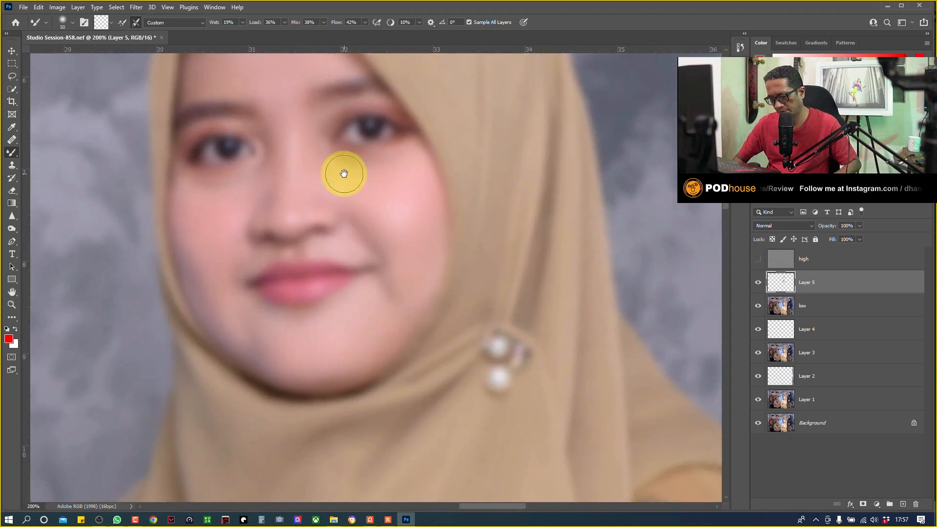
# Smooth the navy-hijab woman's face, using a 70 px Mixer Brush on the forehead and 60 px on the cheeks
pyautogui.scroll(-3, 344, 173)
pyautogui.moveTo(387, 173); pyautogui.dragTo(161, 230)
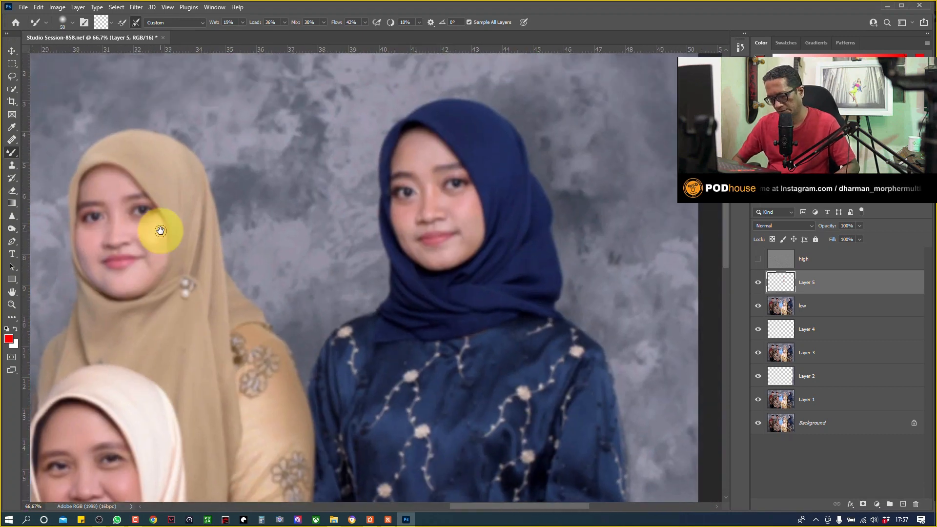
pyautogui.scroll(3, 160, 230)
pyautogui.moveTo(379, 84)
pyautogui.mouseDown()
pyautogui.moveTo(162, 273)
pyautogui.moveTo(156, 312)
pyautogui.mouseUp()
pyautogui.moveTo(262, 160); pyautogui.dragTo(251, 198)
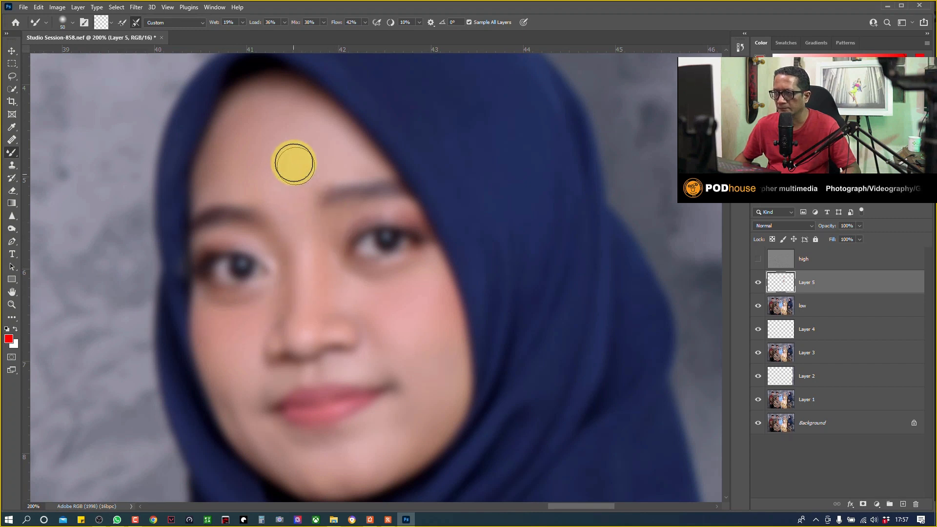
pyautogui.press(']')
pyautogui.press(']')
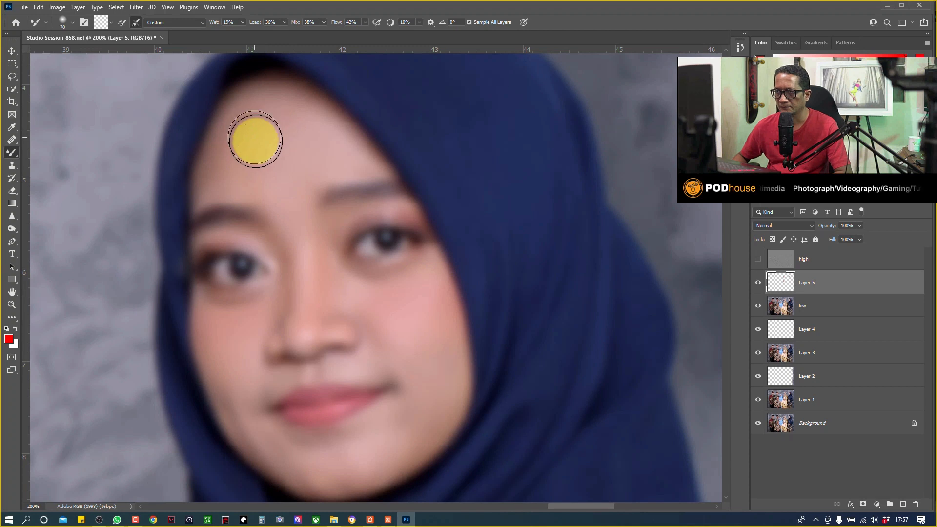
pyautogui.press('[')
pyautogui.press('[')
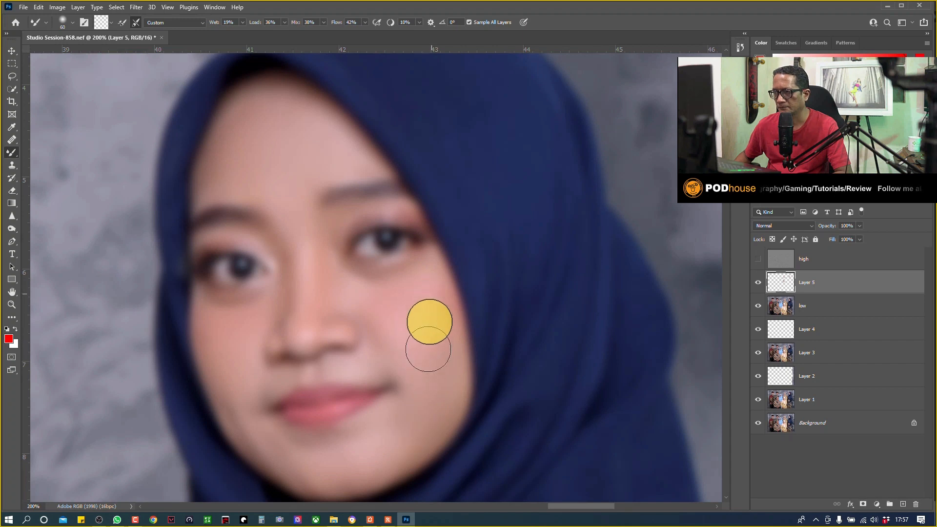
# Smooth the chin, cheeks and forehead of the young man with the moustache using the 60 px Mixer Brush
pyautogui.scroll(-3, 438, 287)
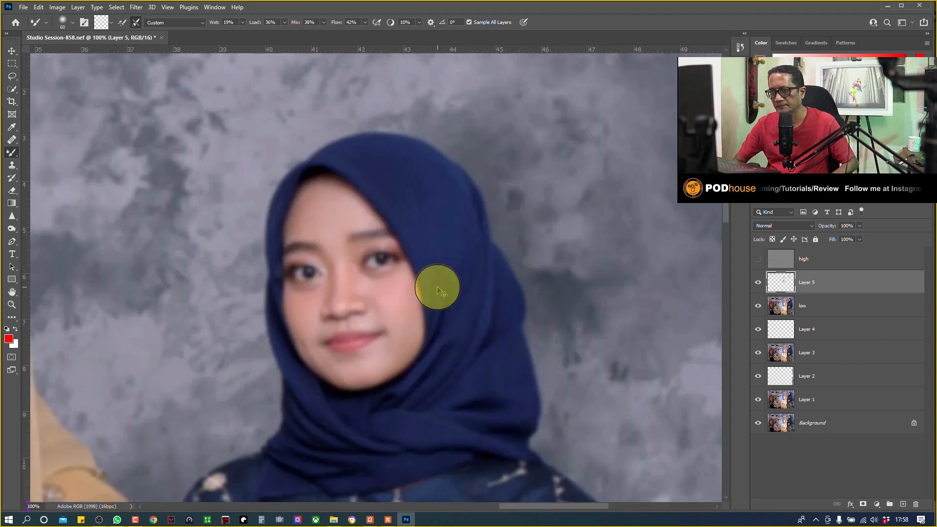
pyautogui.moveTo(177, 161); pyautogui.dragTo(347, 165)
pyautogui.moveTo(258, 195); pyautogui.dragTo(463, 164)
pyautogui.moveTo(317, 205); pyautogui.dragTo(514, 160)
pyautogui.moveTo(373, 186); pyautogui.dragTo(463, 229)
pyautogui.moveTo(338, 166); pyautogui.dragTo(489, 224)
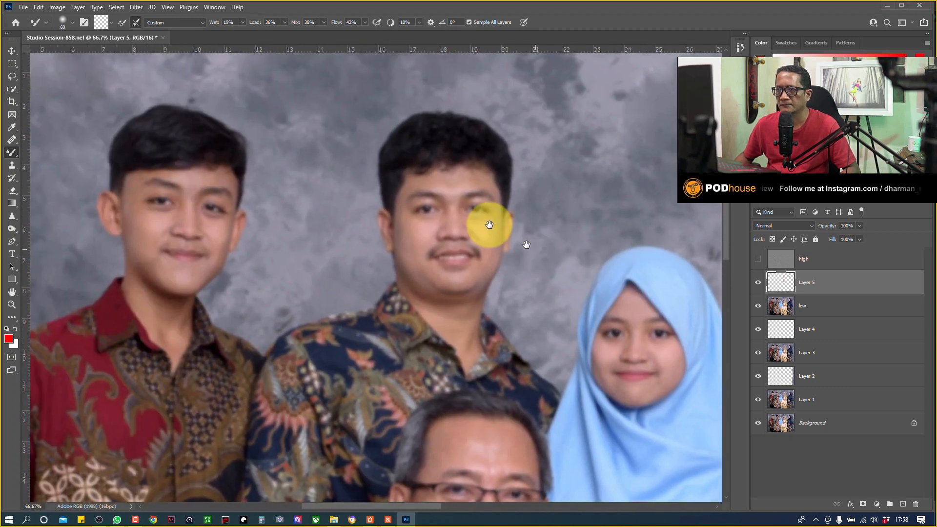
pyautogui.hotkey('ctrl', '+')
pyautogui.hotkey('ctrl', '+')
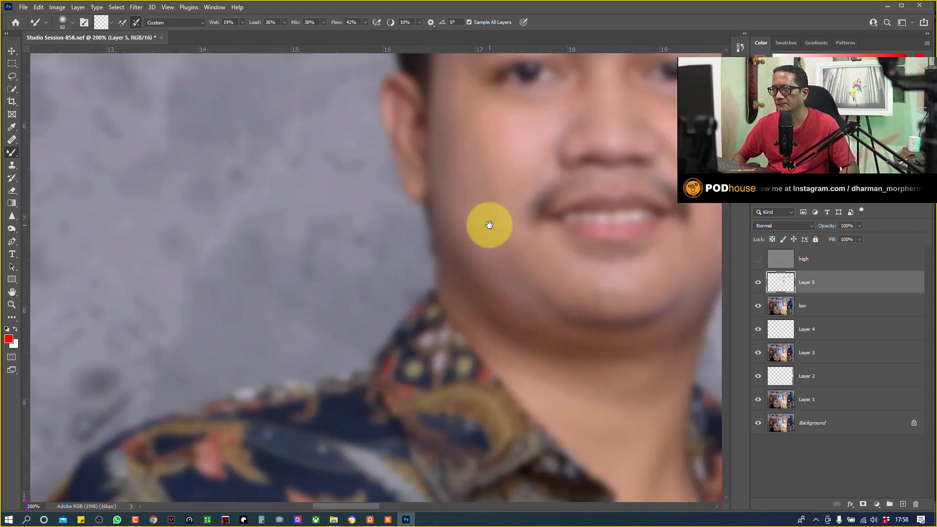
pyautogui.moveTo(341, 141); pyautogui.dragTo(106, 225)
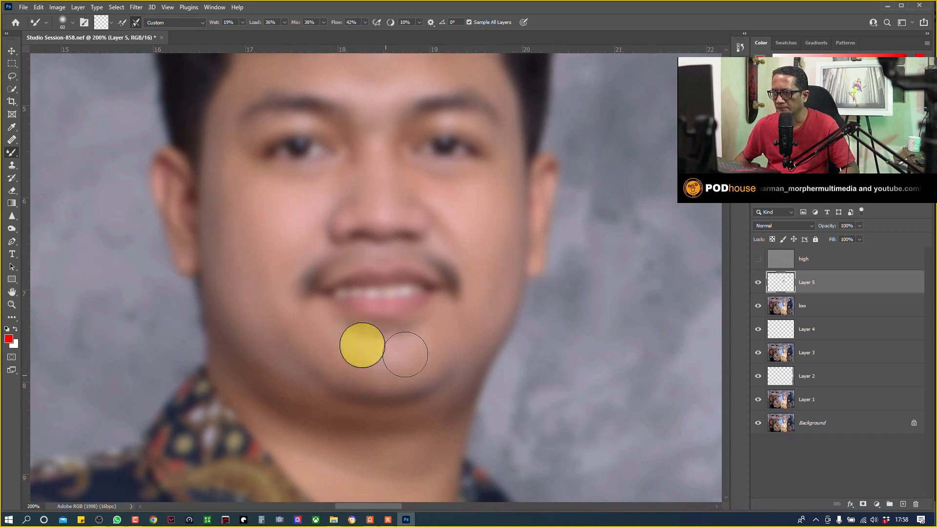
pyautogui.moveTo(394, 132); pyautogui.dragTo(385, 227)
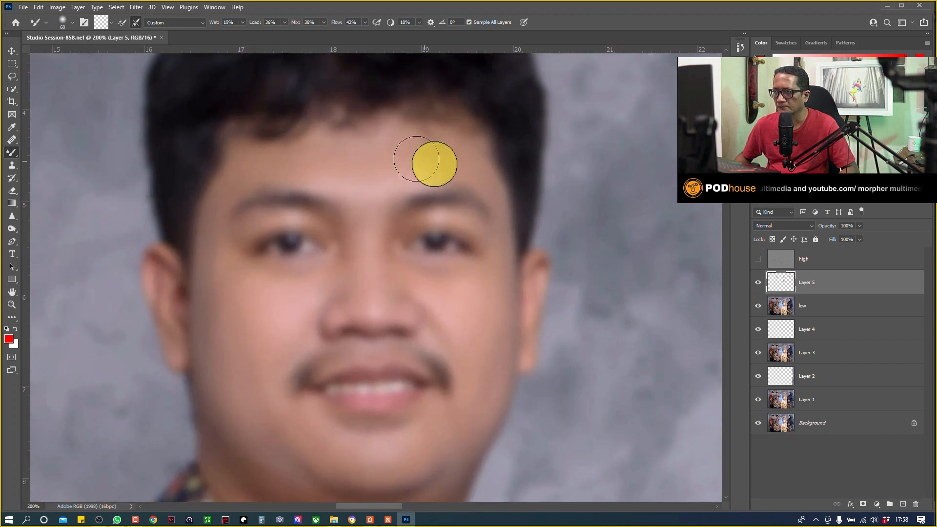
# Smooth the cheeks, forehead and chin of the boy in the red batik shirt with the 60 px Mixer Brush
pyautogui.moveTo(267, 231); pyautogui.dragTo(398, 105)
pyautogui.moveTo(199, 227); pyautogui.dragTo(450, 169)
pyautogui.moveTo(155, 236); pyautogui.dragTo(383, 289)
pyautogui.moveTo(237, 247); pyautogui.dragTo(363, 341)
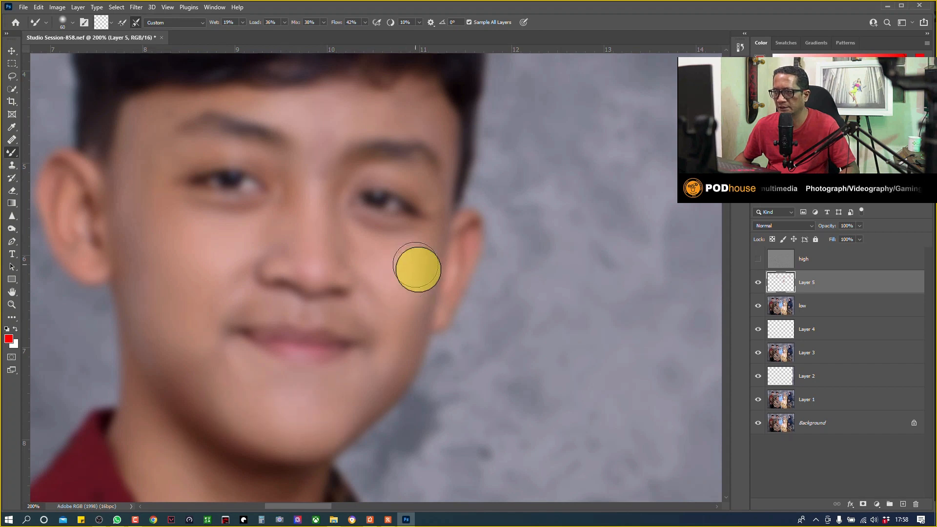
pyautogui.scroll(3, 351, 163)
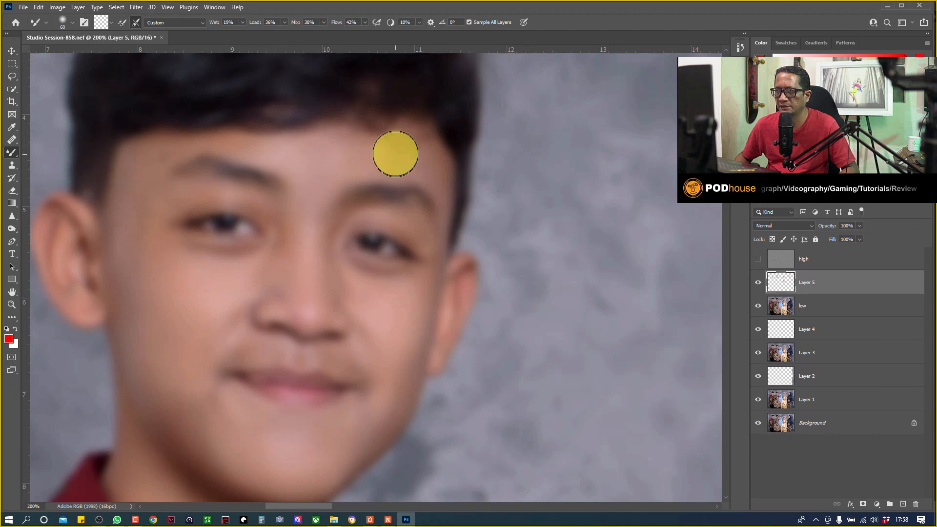
pyautogui.scroll(-5, 293, 161)
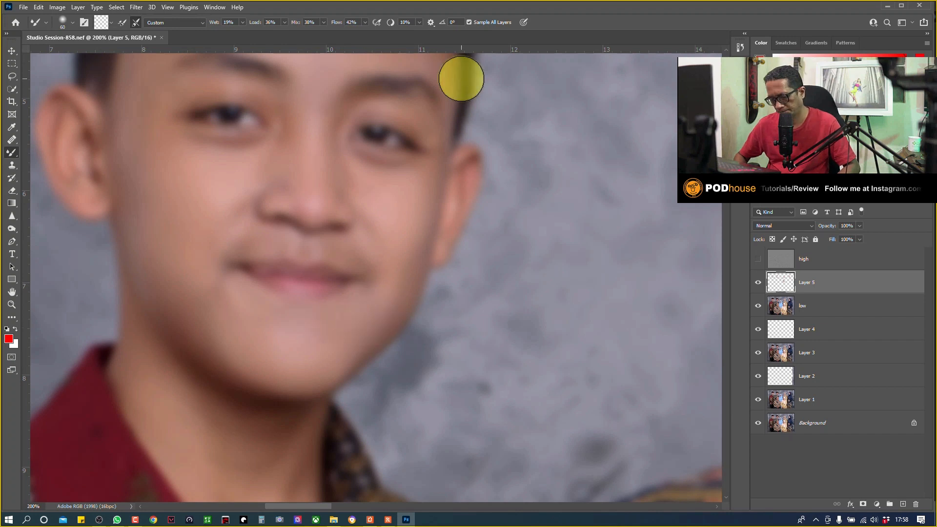
# Smooth the forehead and chin skin of the seated man with glasses using the 60 px Mixer Brush
pyautogui.hotkey('ctrl', '-')
pyautogui.hotkey('ctrl', '-')
pyautogui.moveTo(360, 258); pyautogui.dragTo(204, 84)
pyautogui.moveTo(300, 164); pyautogui.dragTo(181, 90)
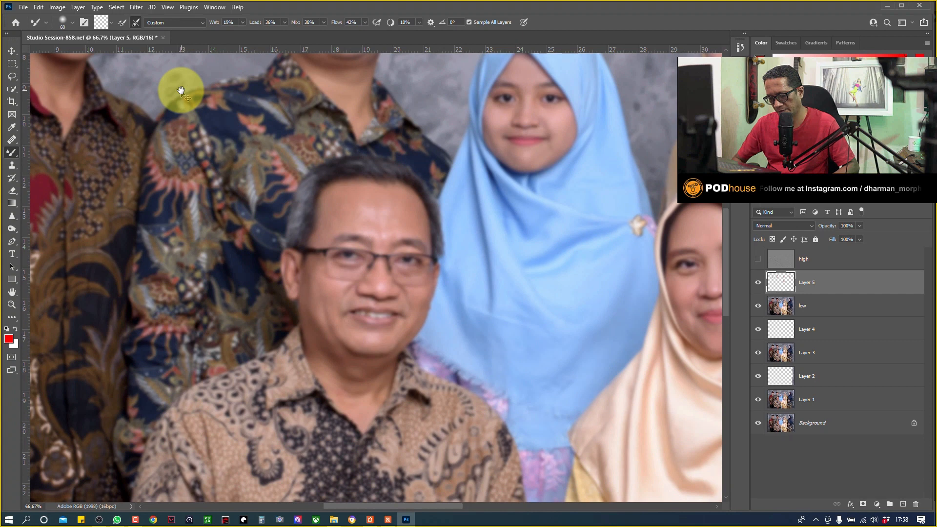
pyautogui.hotkey('ctrl', '+')
pyautogui.hotkey('ctrl', '+')
pyautogui.scroll(2, 370, 147)
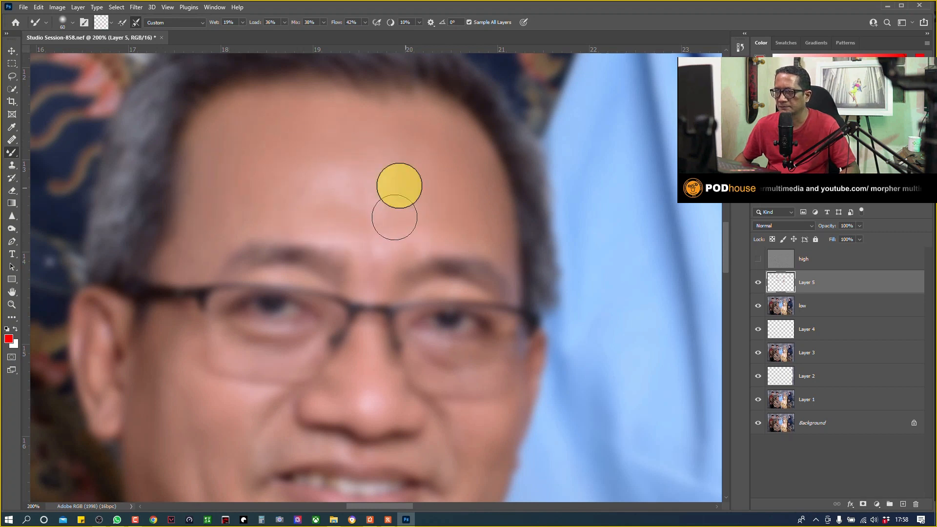
pyautogui.moveTo(377, 221); pyautogui.dragTo(364, 73)
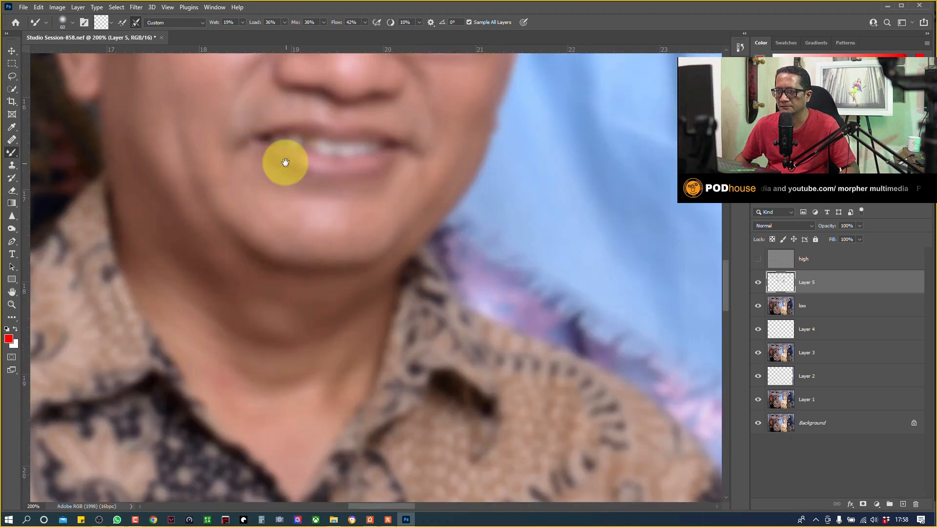
pyautogui.moveTo(285, 162); pyautogui.dragTo(272, 297)
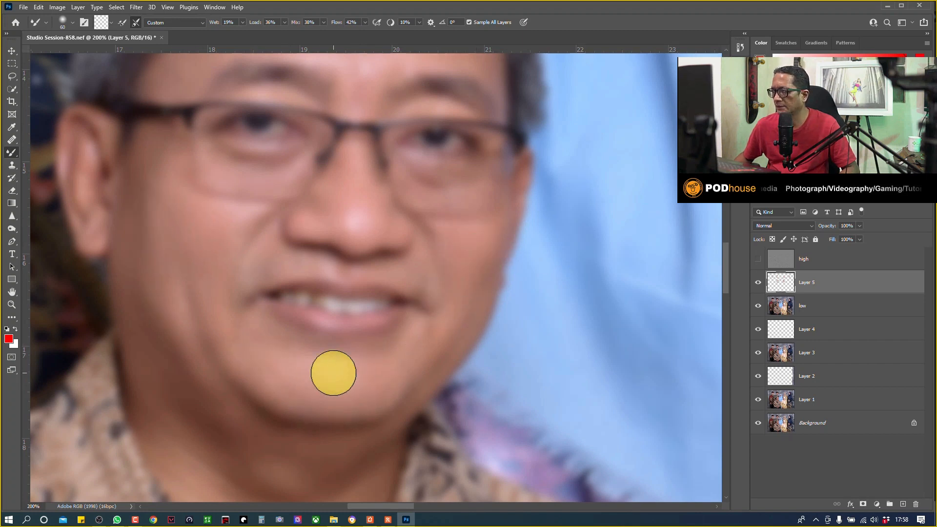
pyautogui.moveTo(350, 188); pyautogui.dragTo(342, 300)
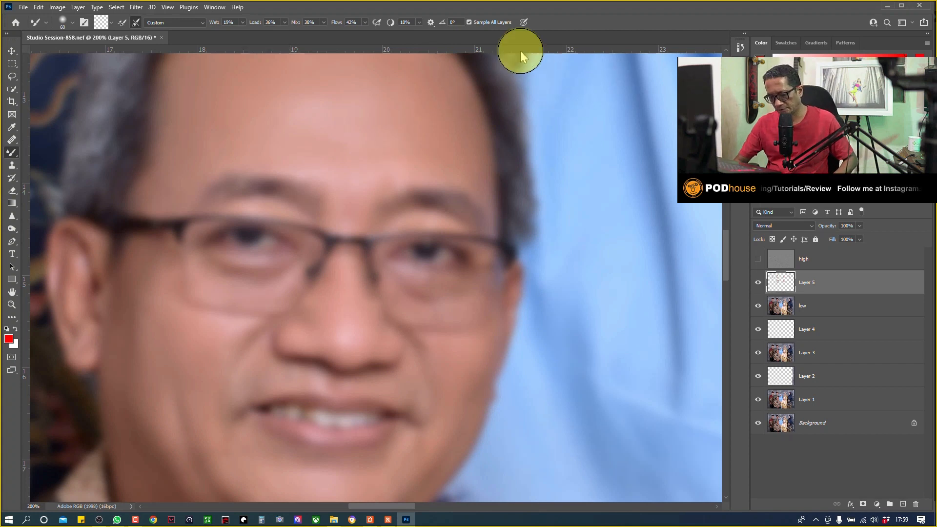
# Make the high layer visible again over the whole portrait
pyautogui.hotkey('ctrl', '0')
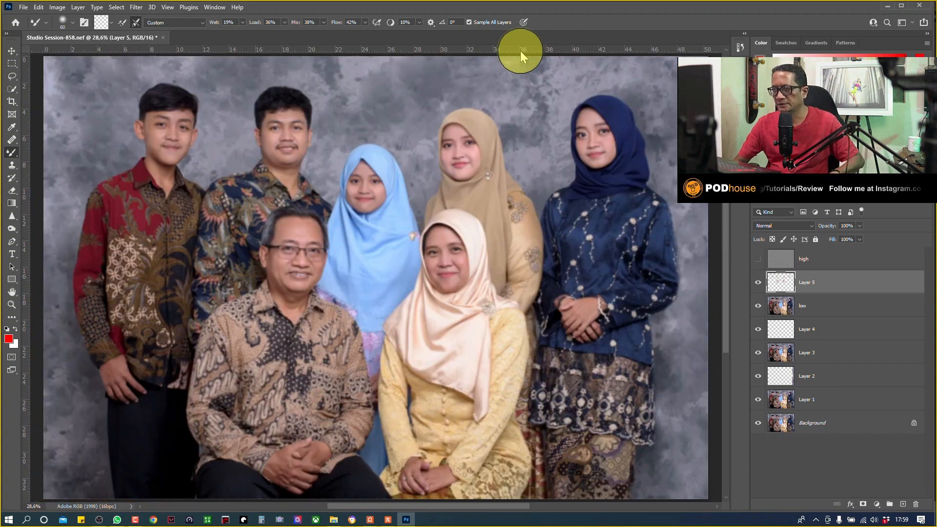
pyautogui.click(759, 259)
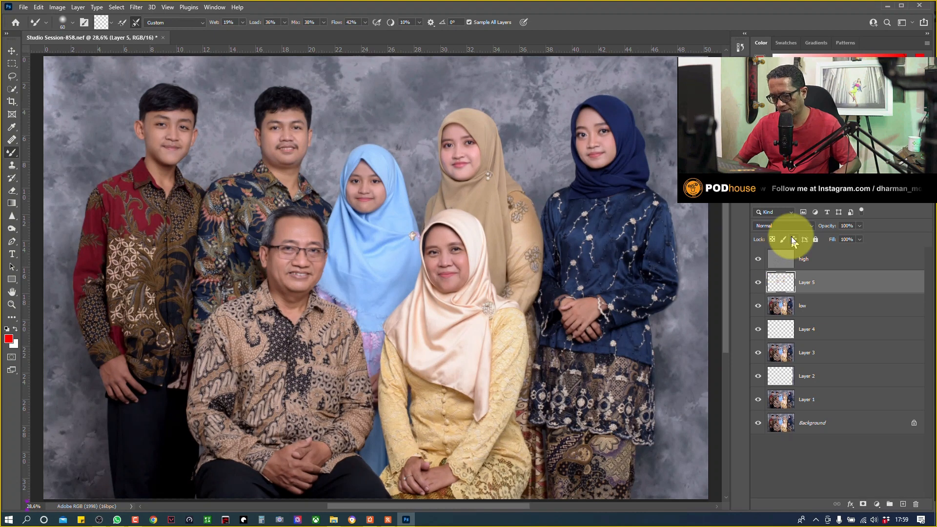
# Examine the skin texture of the retouched faces close up and across the full family portrait
pyautogui.hotkey('ctrl', '+')
pyautogui.hotkey('ctrl', '+')
pyautogui.hotkey('ctrl', '+')
pyautogui.hotkey('ctrl', '+')
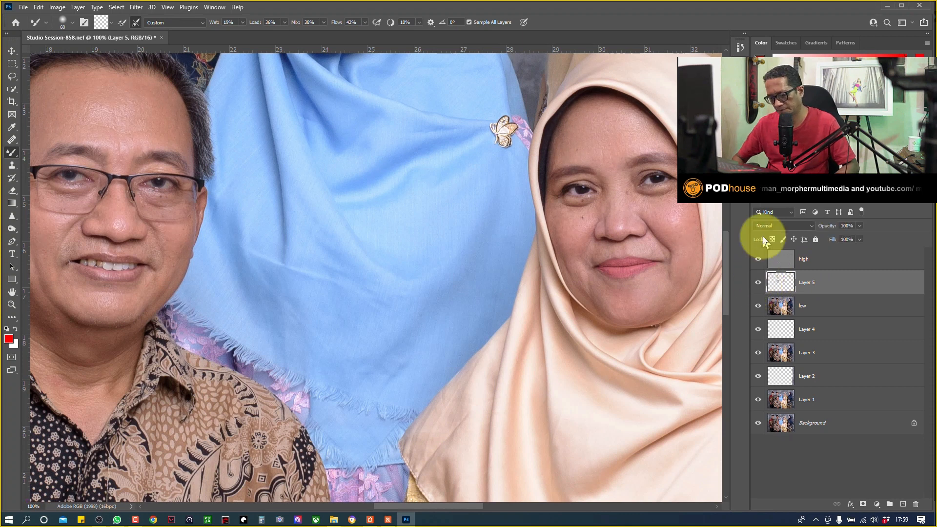
pyautogui.hotkey('ctrl', '-')
pyautogui.hotkey('ctrl', '-')
pyautogui.hotkey('ctrl', '-')
pyautogui.hotkey('ctrl', '-')
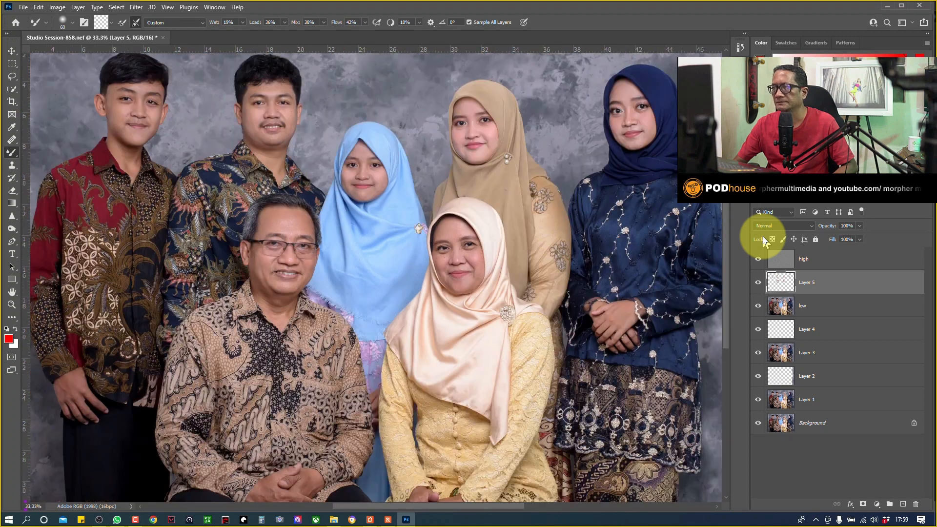
pyautogui.hotkey('ctrl', '+')
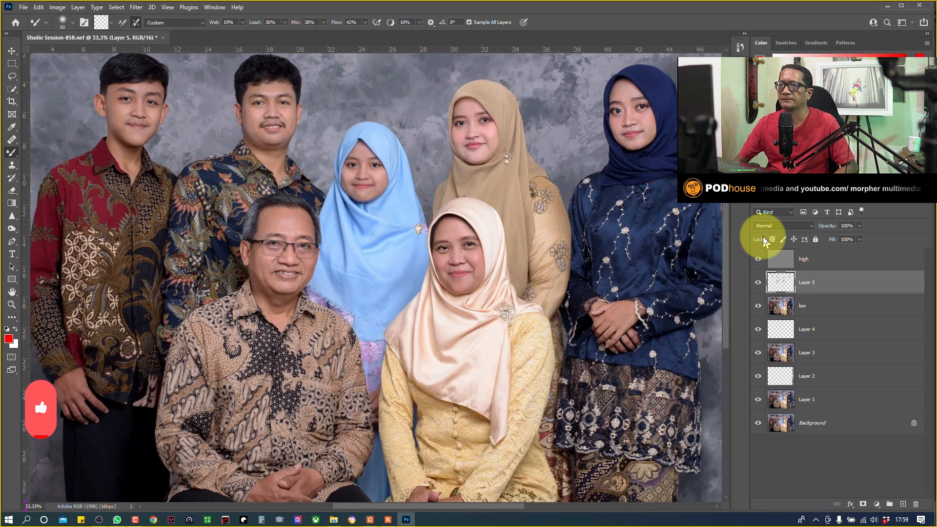
pyautogui.hotkey('ctrl', '-')
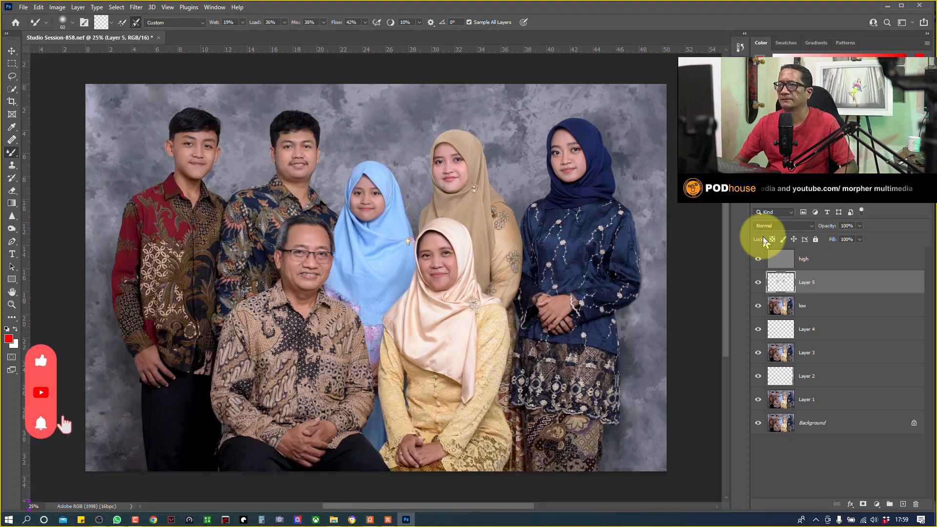
# Duplicate the high layer and set the copy's opacity to 20%
pyautogui.click(843, 260)
pyautogui.hotkey('ctrl', '+')
pyautogui.hotkey('ctrl', '+')
pyautogui.hotkey('ctrl', '+')
pyautogui.hotkey('ctrl', '+')
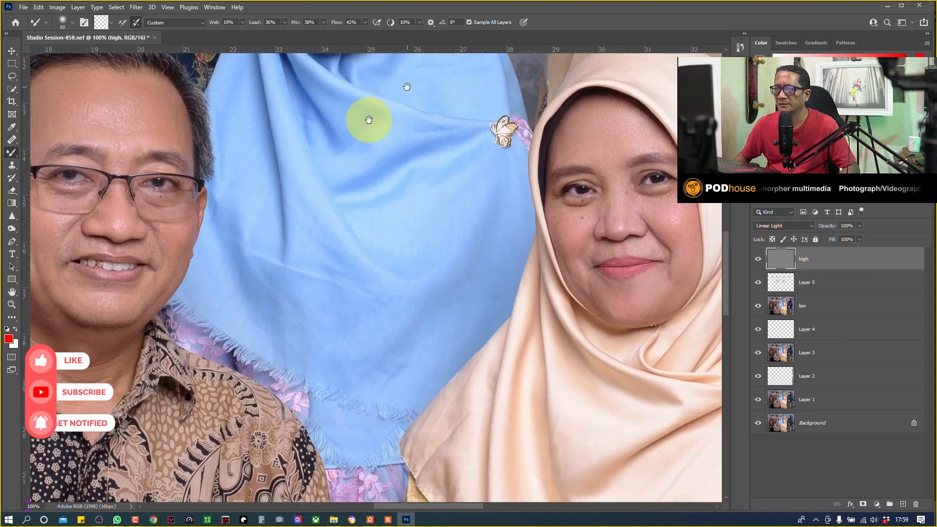
pyautogui.moveTo(368, 119); pyautogui.dragTo(418, 201)
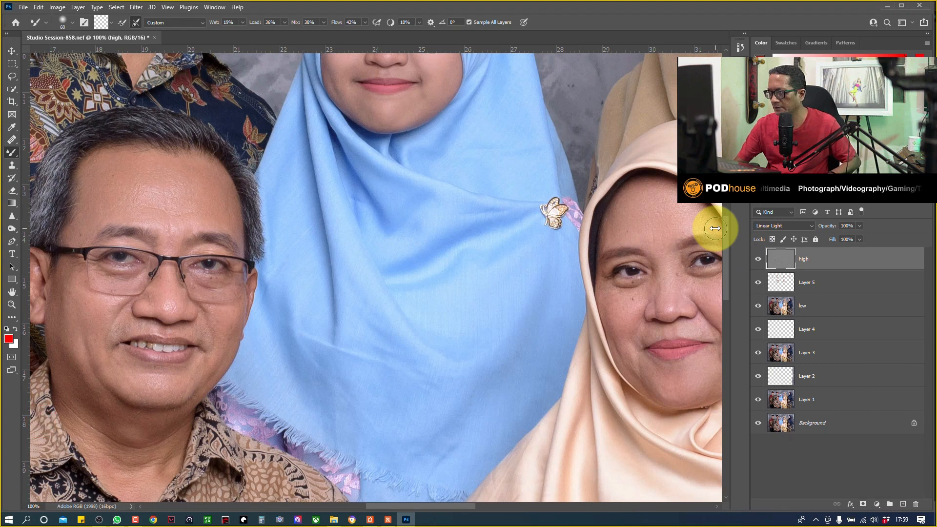
pyautogui.hotkey('ctrl', 'j')
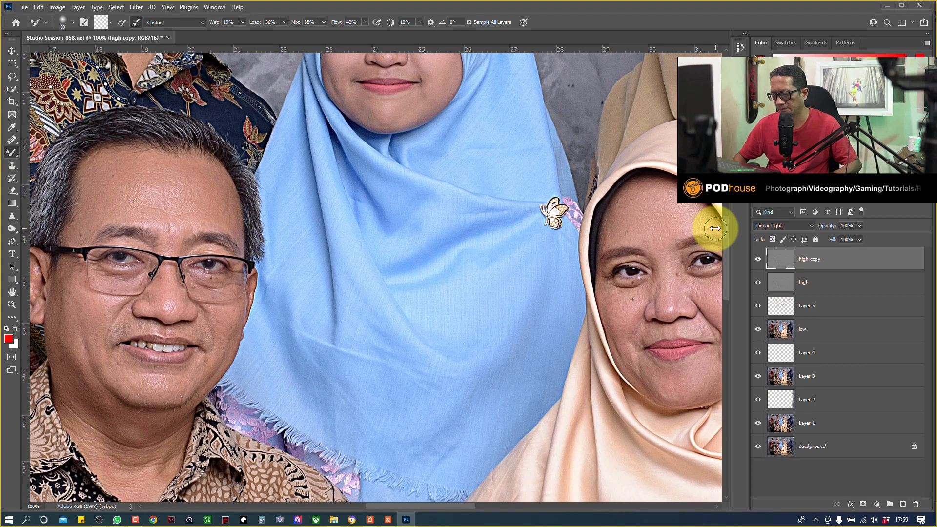
pyautogui.click(859, 226)
pyautogui.moveTo(856, 238); pyautogui.dragTo(824, 237)
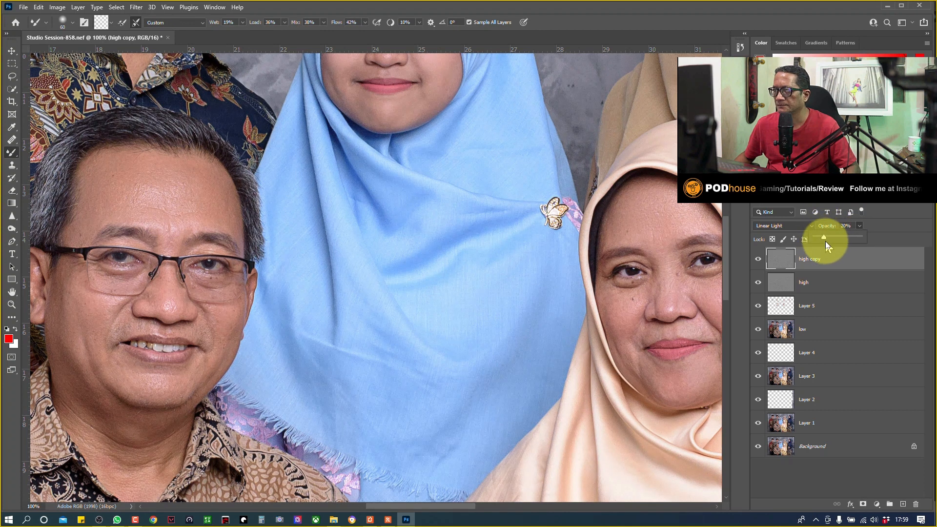
# Set the high copy layer's opacity to 32%, comparing the seated man's face with the layer hidden and shown
pyautogui.click(759, 260)
pyautogui.hotkey('ctrl', '+')
pyautogui.hotkey('ctrl', '+')
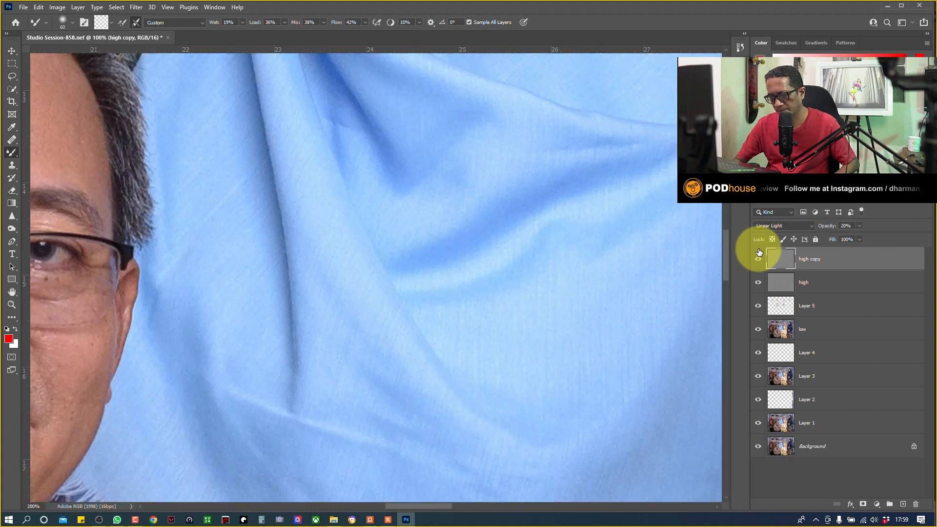
pyautogui.moveTo(285, 216); pyautogui.dragTo(608, 219)
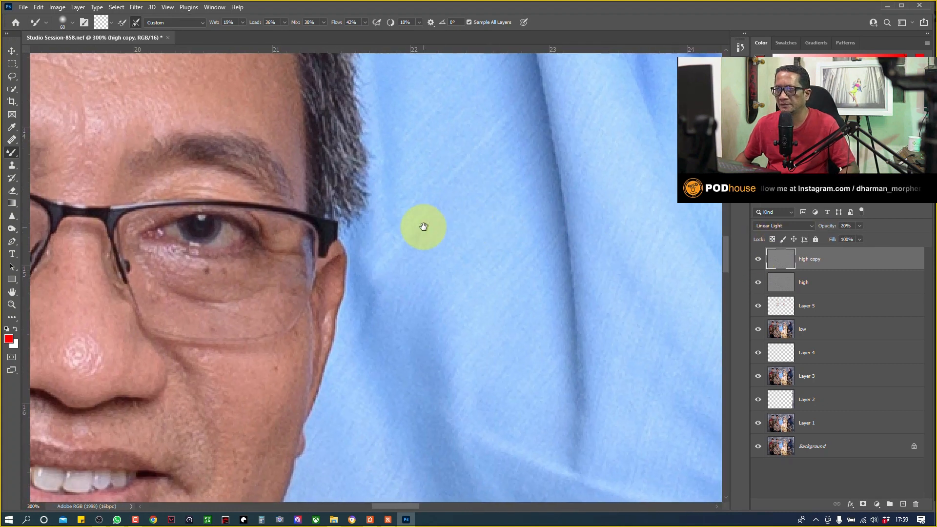
pyautogui.moveTo(424, 227); pyautogui.dragTo(532, 205)
pyautogui.click(759, 260)
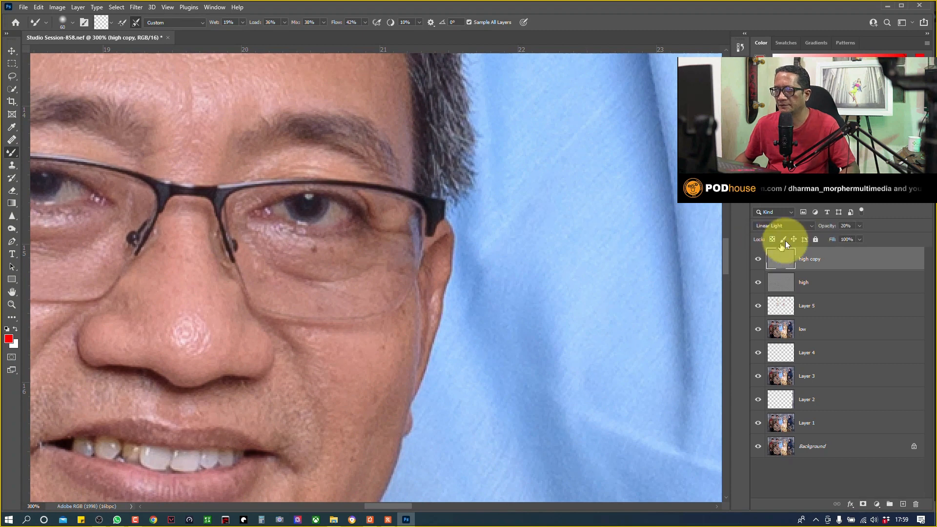
pyautogui.moveTo(860, 243); pyautogui.dragTo(865, 238)
pyautogui.click(755, 259)
pyautogui.click(756, 259)
pyautogui.click(756, 259)
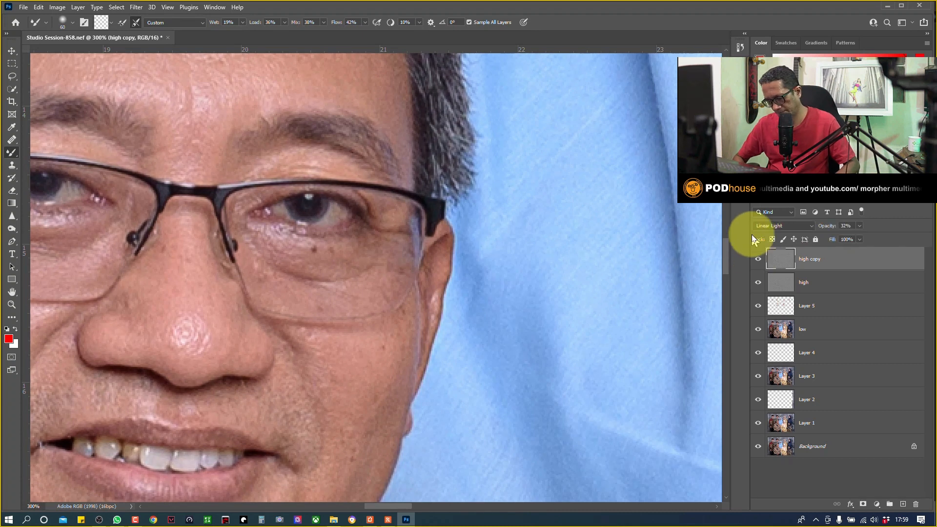
# Add a Levels adjustment layer above high copy and darken the portrait with a white output level of 199
pyautogui.hotkey('ctrl', '0')
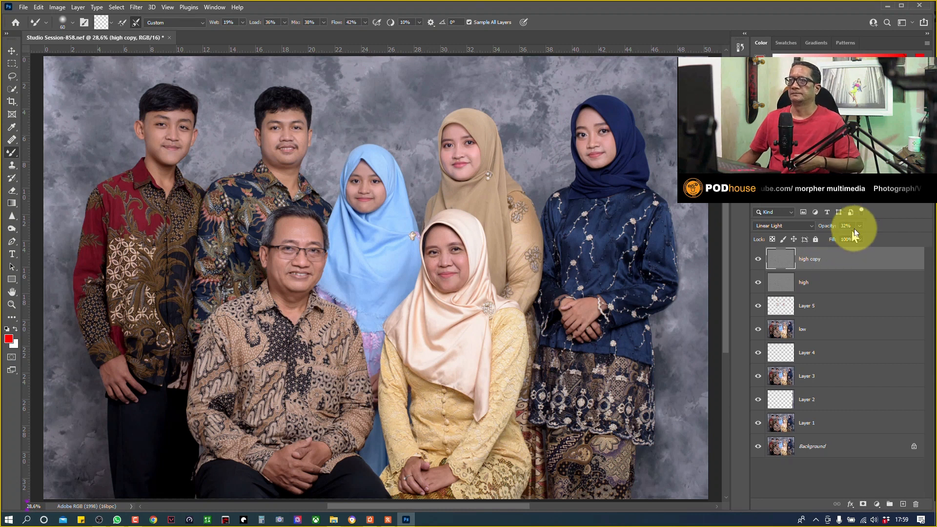
pyautogui.click(876, 503)
pyautogui.click(880, 372)
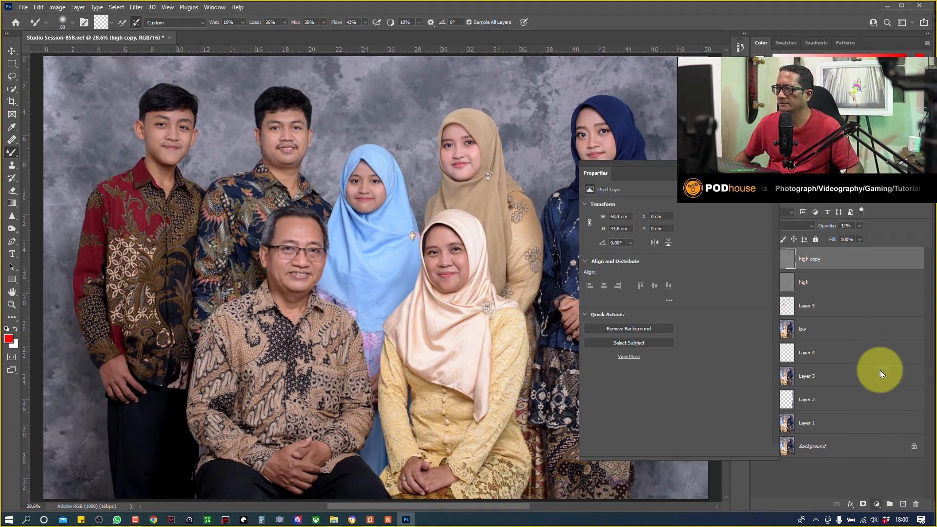
pyautogui.moveTo(745, 305); pyautogui.dragTo(717, 301)
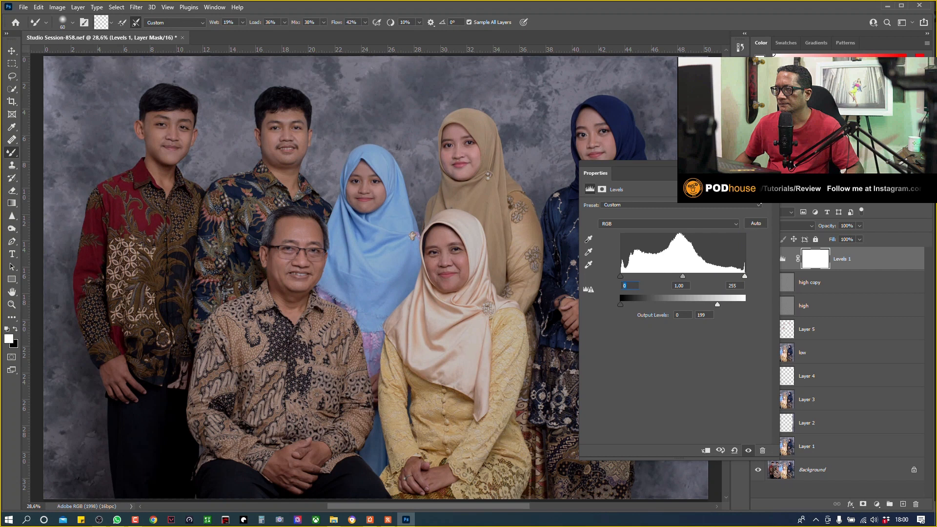
pyautogui.click(774, 164)
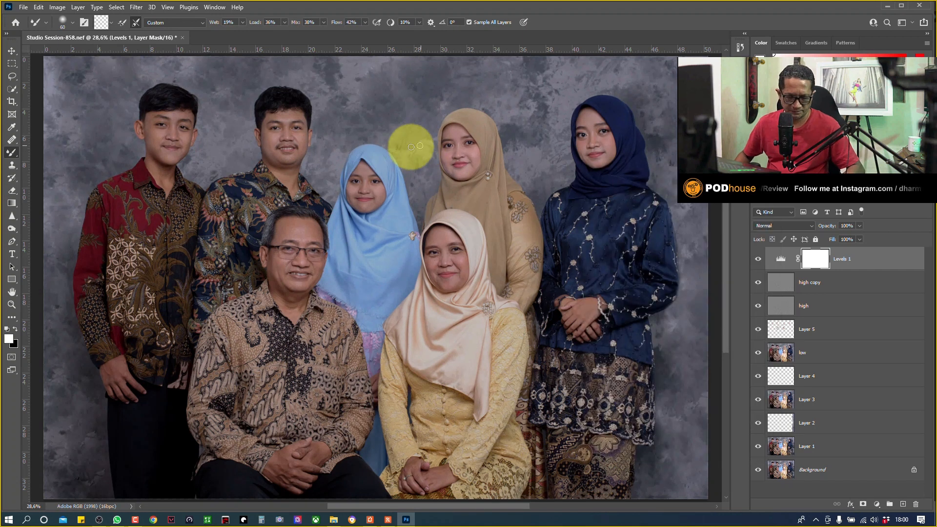
# Switch to the regular Brush tool with black as the foreground colour, 100% opacity and 100% flow
pyautogui.press(']')
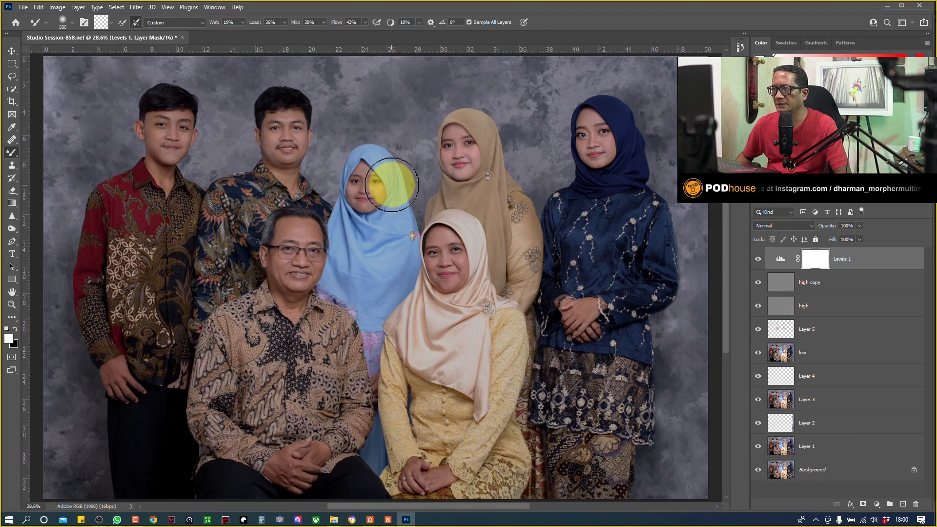
pyautogui.click(14, 329)
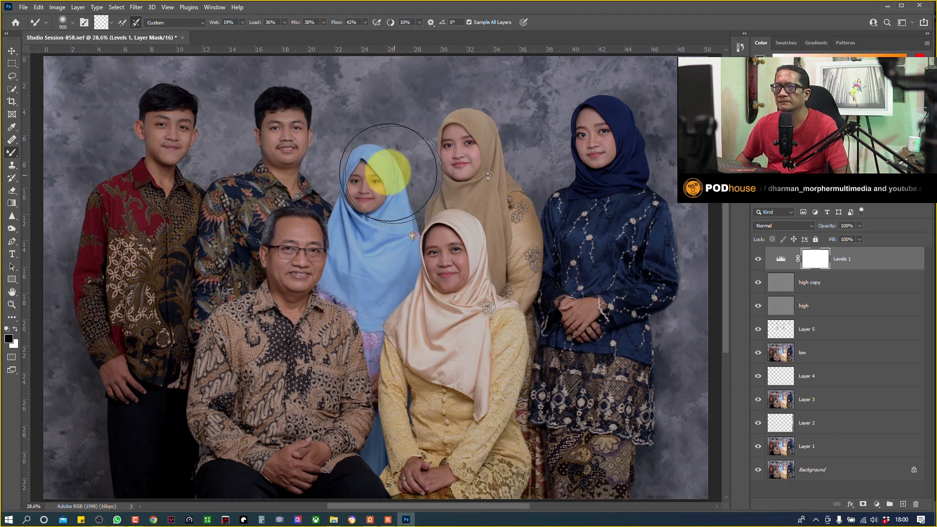
pyautogui.press(']')
pyautogui.press(']')
pyautogui.press(']')
pyautogui.rightClick(12, 155)
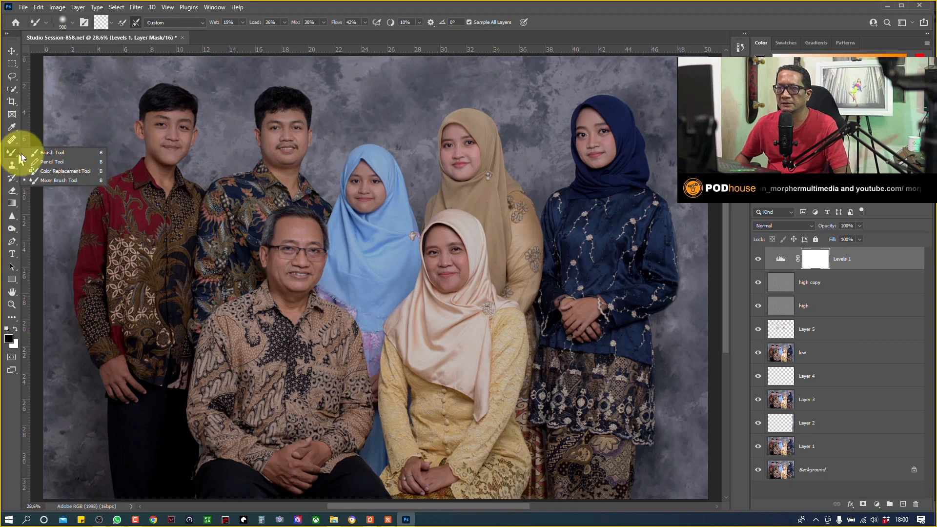
pyautogui.click(40, 152)
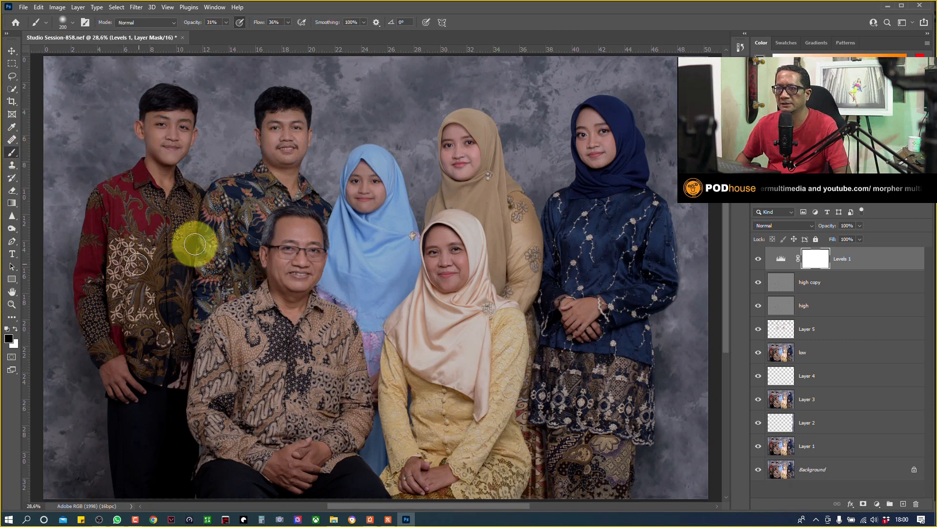
pyautogui.click(226, 22)
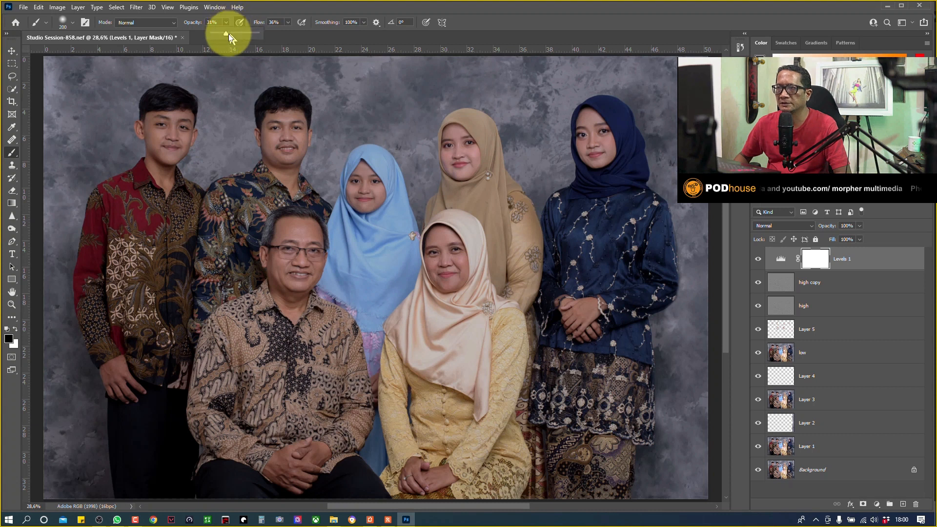
pyautogui.click(288, 23)
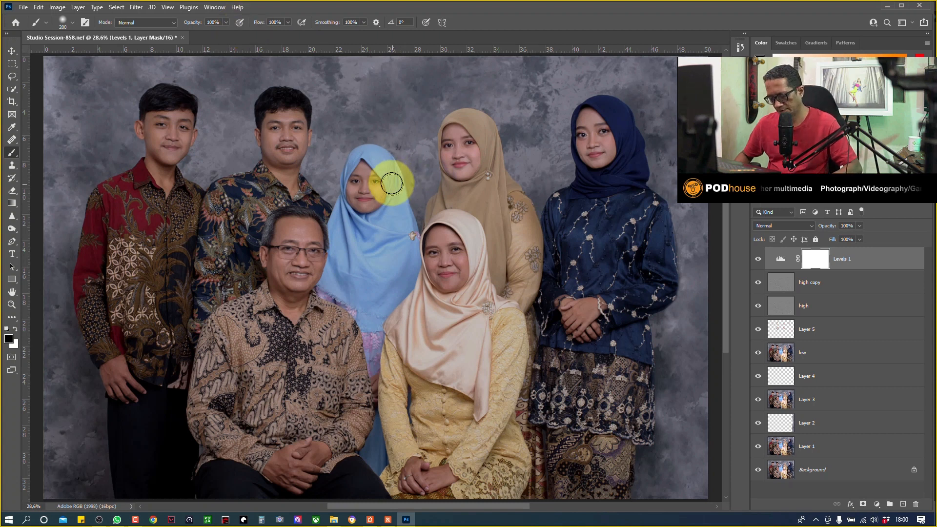
# Paint one black spot on the Levels mask over the girl in the light-blue hijab with an 1800 px soft round brush
pyautogui.rightClick(363, 167)
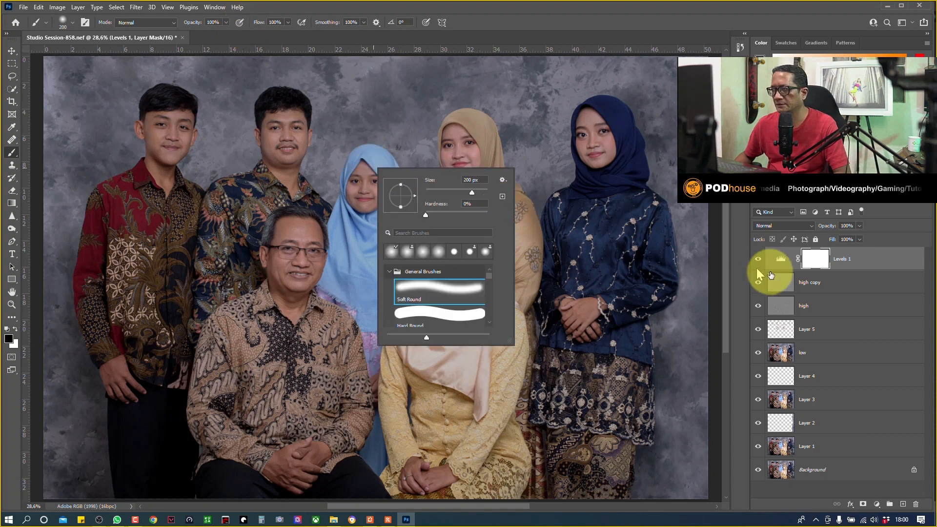
pyautogui.click(817, 267)
pyautogui.press(']')
pyautogui.press(']')
pyautogui.press(']')
pyautogui.press(']')
pyautogui.press(']')
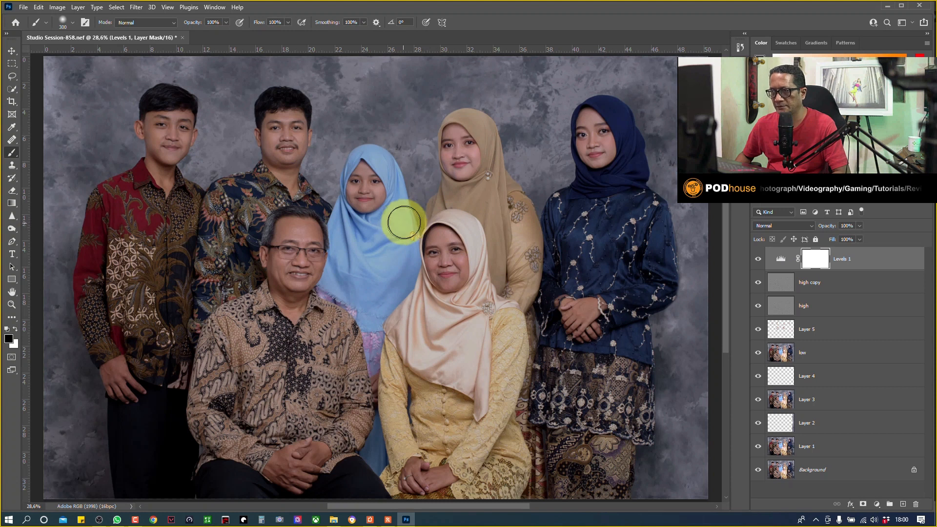
pyautogui.press(']')
pyautogui.press(']')
pyautogui.press(']')
pyautogui.press(']')
pyautogui.press(']')
pyautogui.press(']')
pyautogui.press(']')
pyautogui.press(']')
pyautogui.press(']')
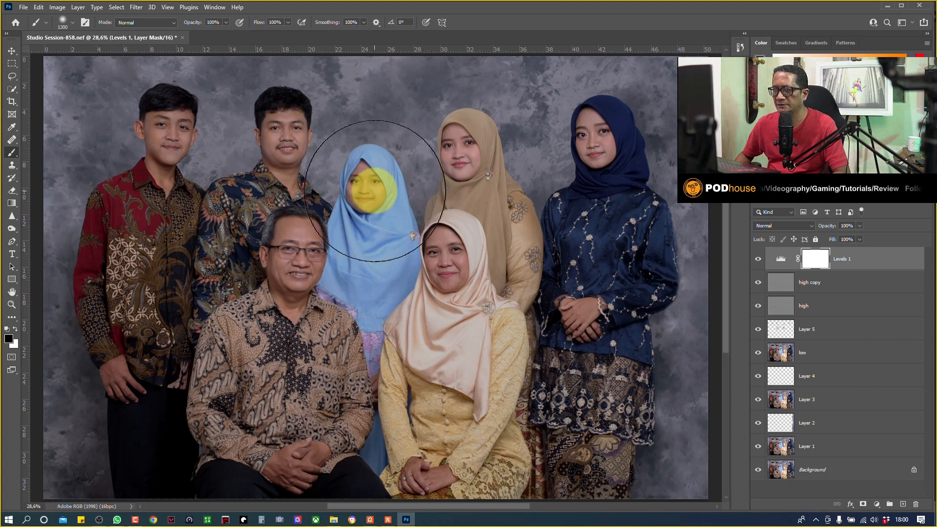
pyautogui.press(']')
pyautogui.press(']')
pyautogui.press(']')
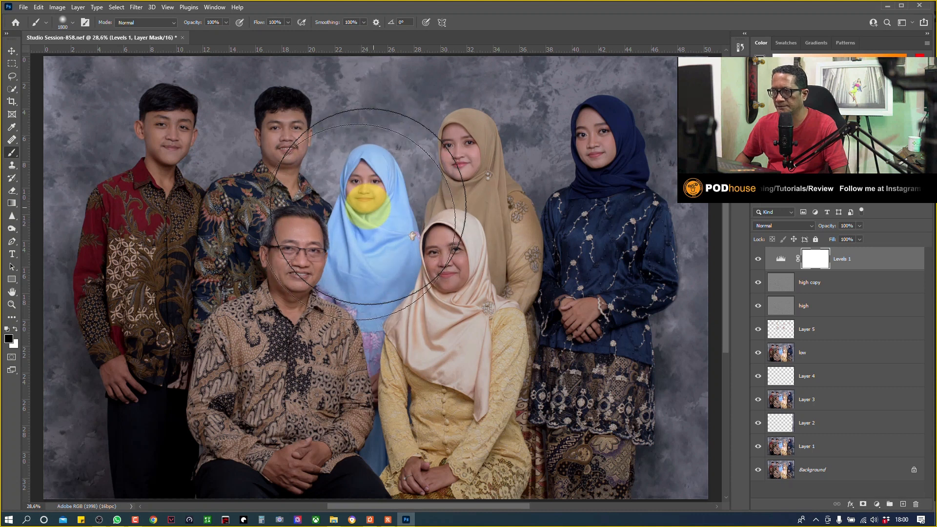
pyautogui.click(369, 213)
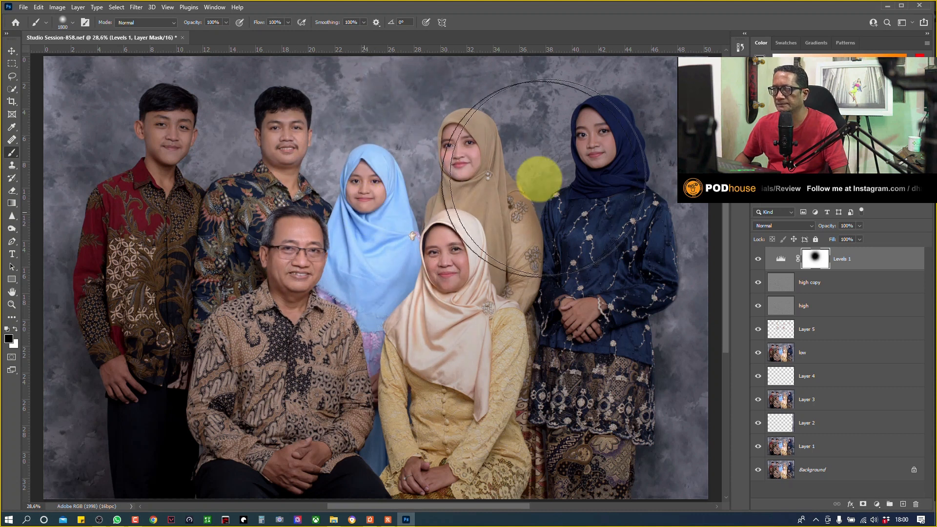
# Stretch the black spot on the Levels mask to about 241% width and 130% height so it spreads across the family group
pyautogui.click(12, 51)
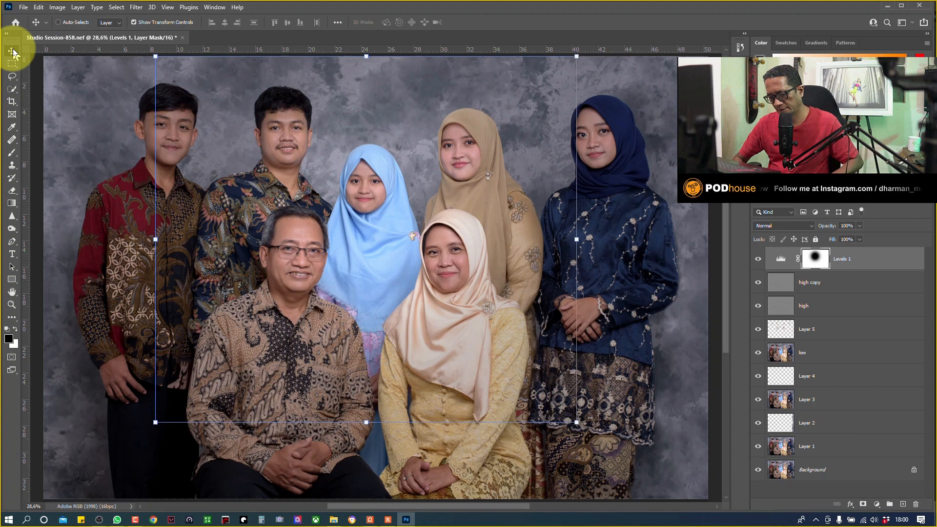
pyautogui.hotkey('ctrl', '-')
pyautogui.hotkey('ctrl', '-')
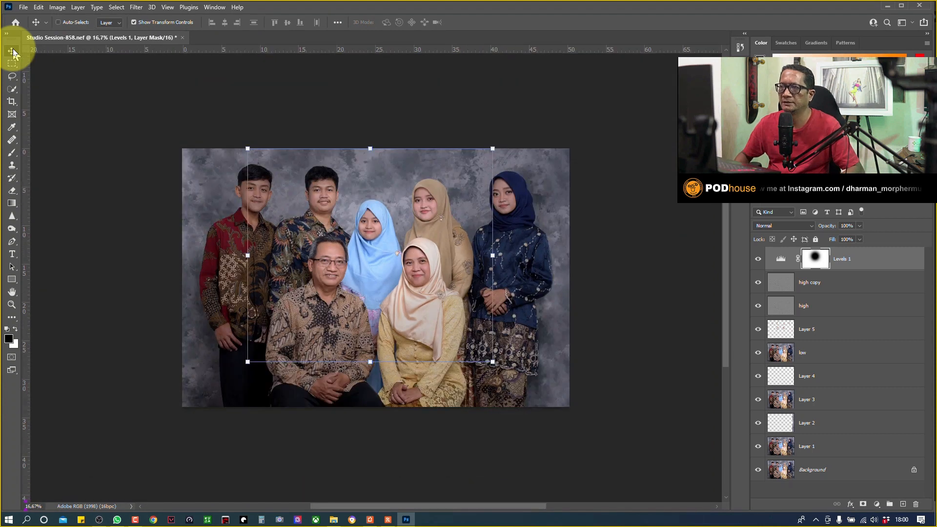
pyautogui.moveTo(247, 361); pyautogui.dragTo(135, 426)
pyautogui.moveTo(496, 154); pyautogui.dragTo(663, 147)
pyautogui.moveTo(136, 286); pyautogui.dragTo(74, 285)
# Enlarge the mask spot to about 258% width and 201% height, apply the transform, and compare the portrait with Levels hidden and shown
pyautogui.hotkey('ctrl', '-')
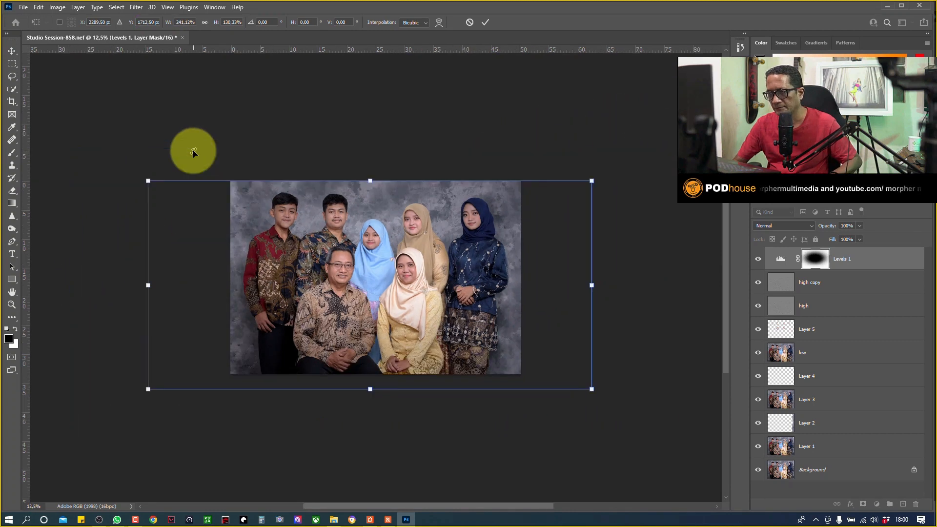
pyautogui.hotkey('ctrl', '-')
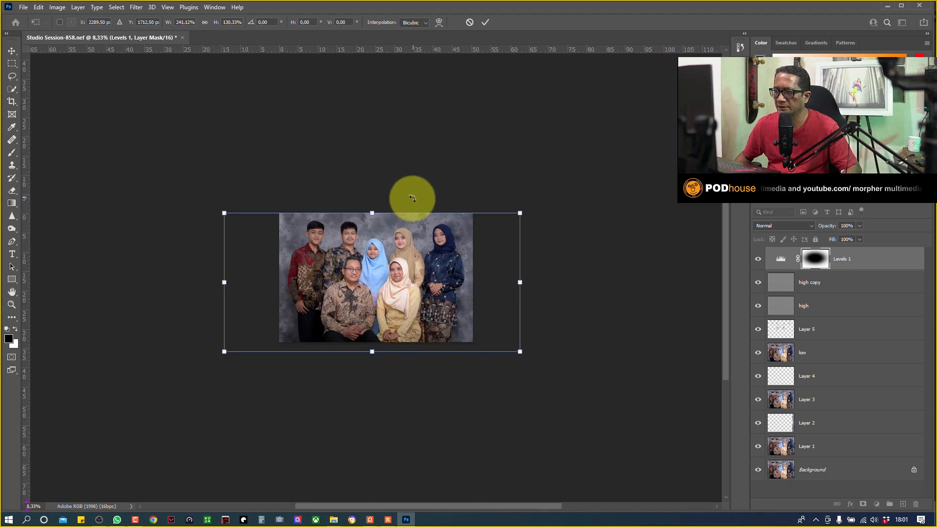
pyautogui.moveTo(374, 212); pyautogui.dragTo(370, 191)
pyautogui.moveTo(372, 351); pyautogui.dragTo(369, 386)
pyautogui.moveTo(376, 191); pyautogui.dragTo(373, 180)
pyautogui.moveTo(211, 282); pyautogui.dragTo(212, 282)
pyautogui.moveTo(519, 283)
pyautogui.mouseDown()
pyautogui.moveTo(539, 281)
pyautogui.moveTo(528, 282)
pyautogui.mouseUp()
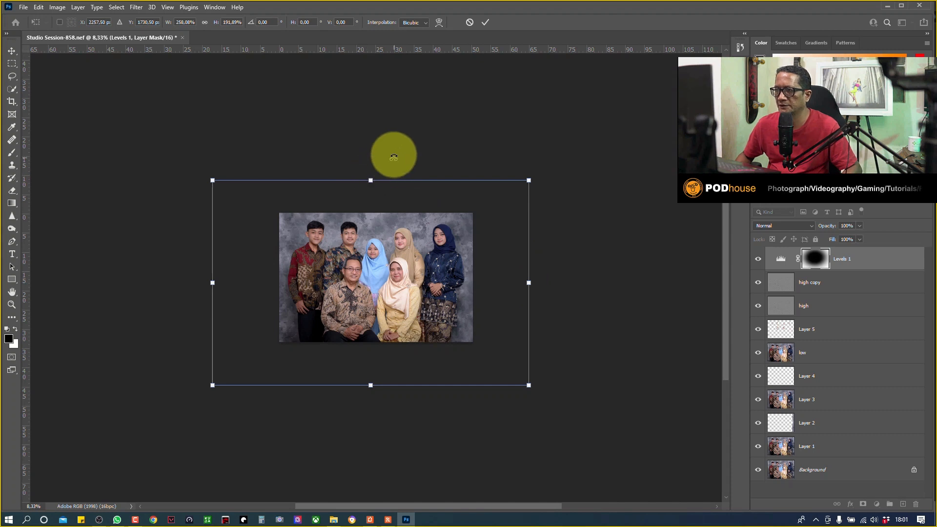
pyautogui.moveTo(369, 179); pyautogui.dragTo(369, 171)
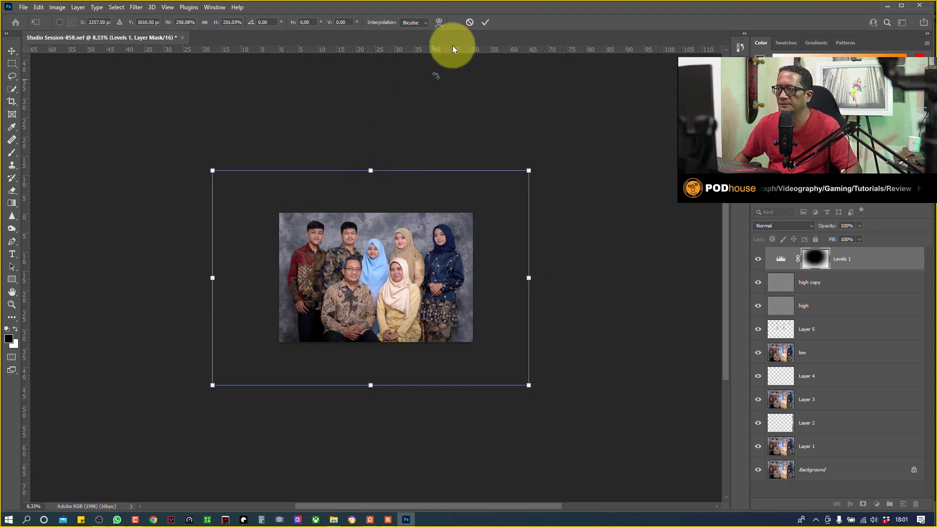
pyautogui.click(484, 22)
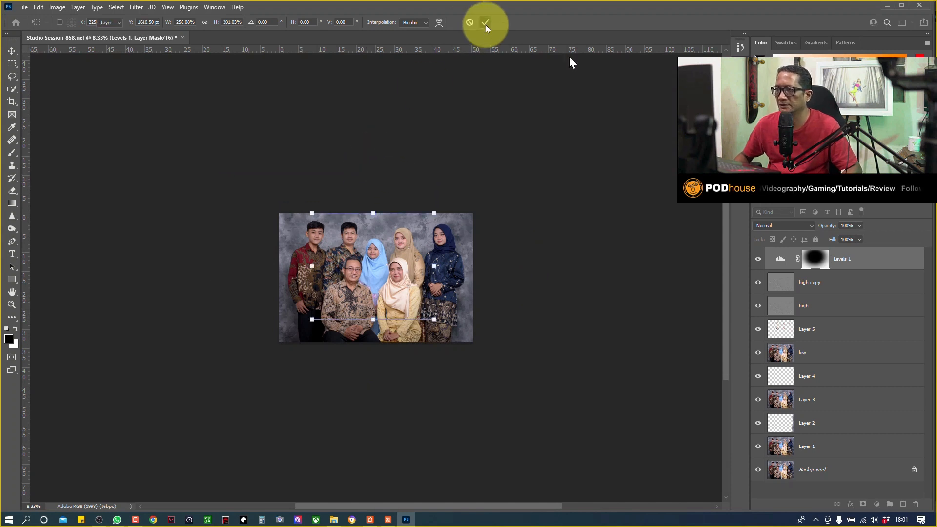
pyautogui.click(759, 261)
pyautogui.click(755, 259)
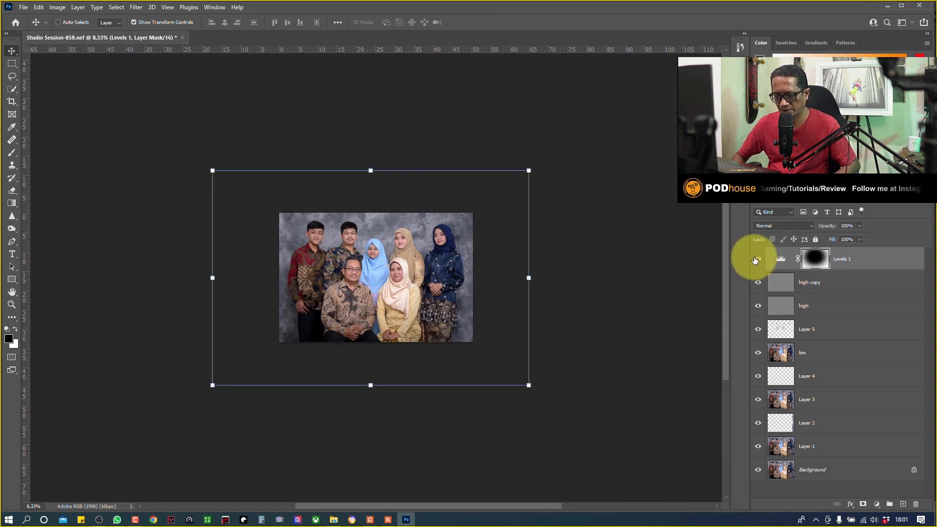
pyautogui.hotkey('ctrl', '0')
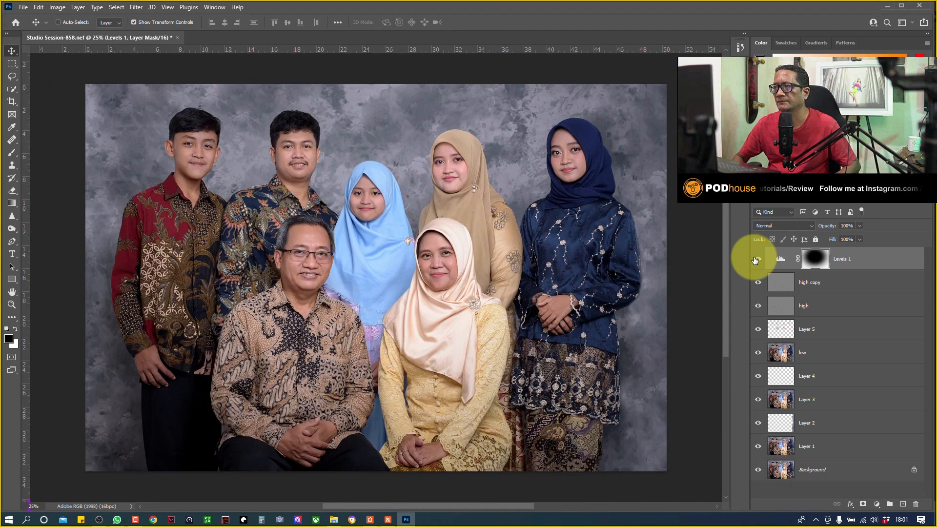
pyautogui.click(758, 261)
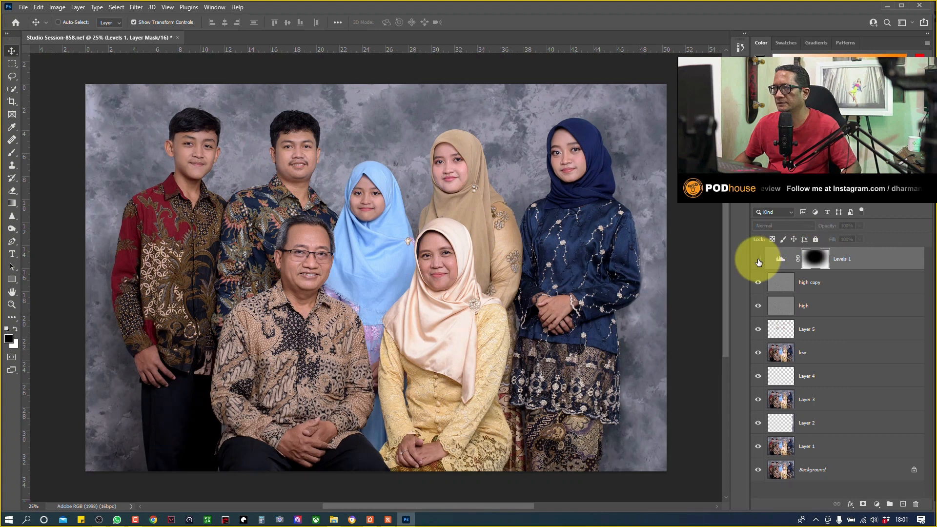
pyautogui.click(759, 261)
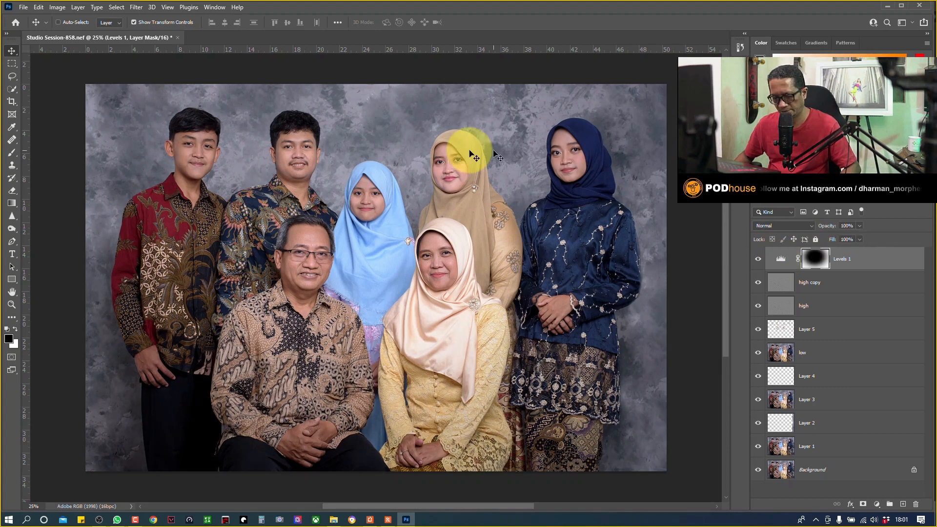
# Paint black on the Levels mask with the brush reduced to 1000 px to extend the area kept free of darkening
pyautogui.press('b')
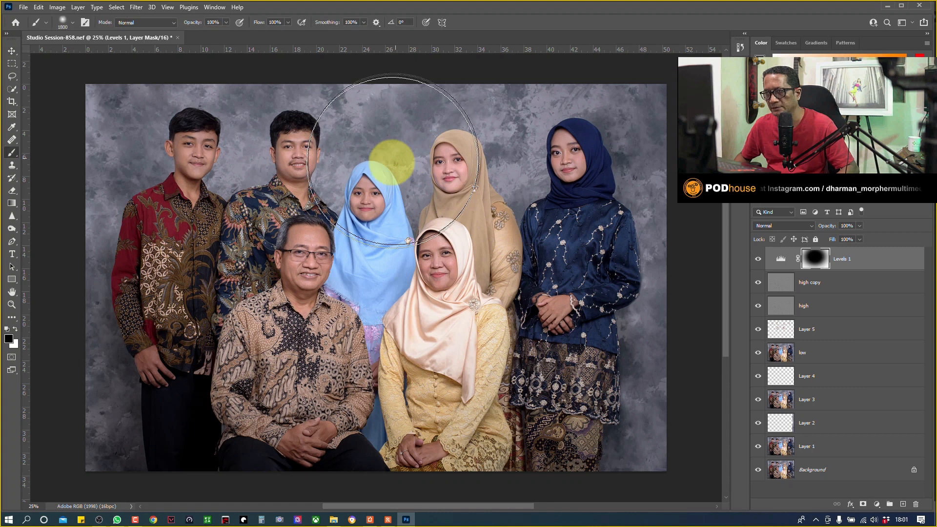
pyautogui.press('[')
pyautogui.press('[')
pyautogui.press('[')
pyautogui.press('[')
pyautogui.press('[')
pyautogui.press('[')
pyautogui.press('[')
pyautogui.press('[')
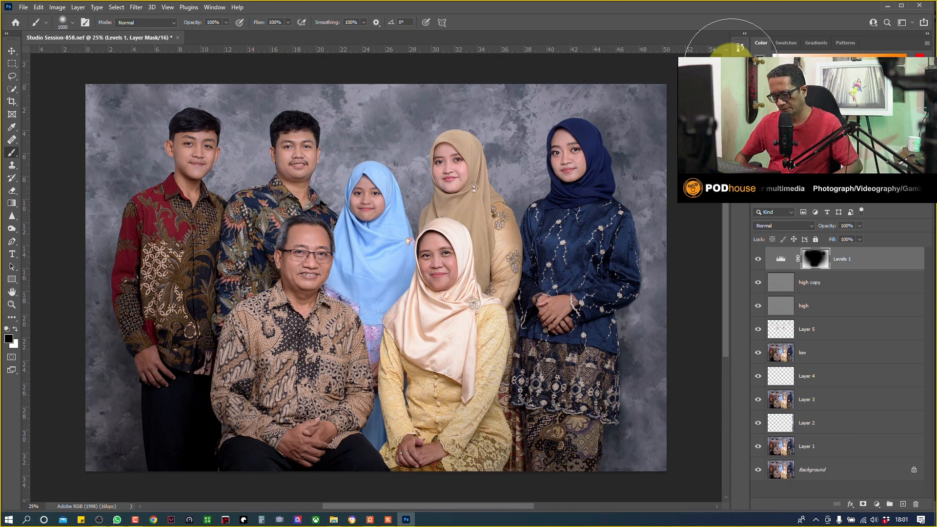
pyautogui.hotkey('ctrl', '0')
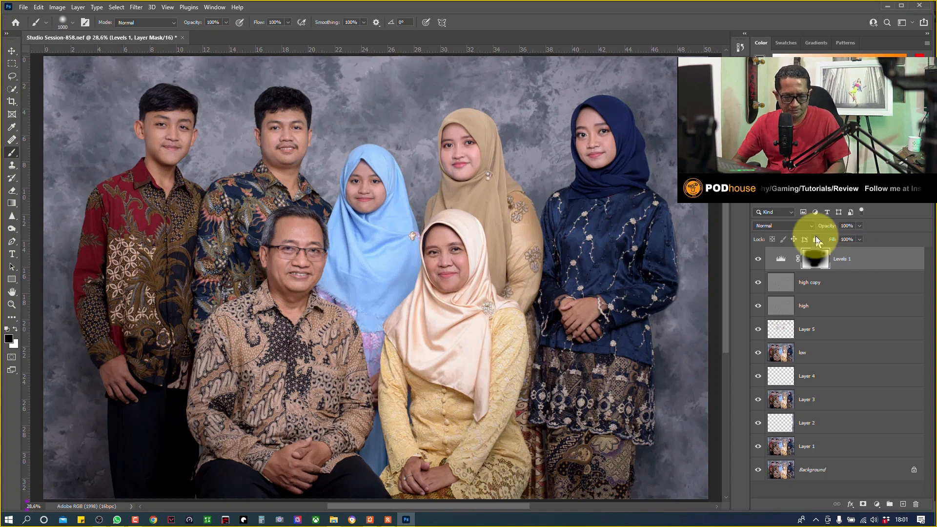
# Stamp all visible layers into a new layer and apply the Camera Raw Filter with Exposure +0.10, Clarity +8 and Texture +9
pyautogui.hotkey('ctrl', 'alt', 'shift', 'e')
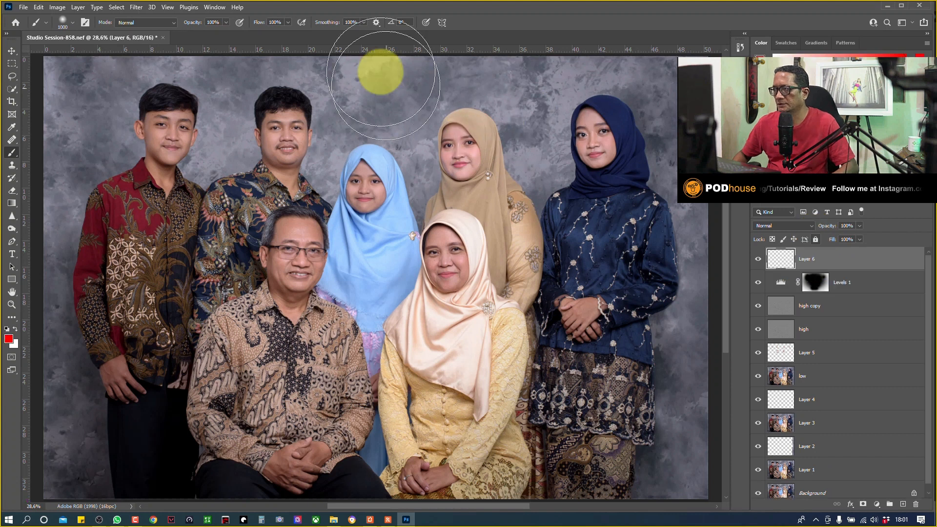
pyautogui.click(136, 7)
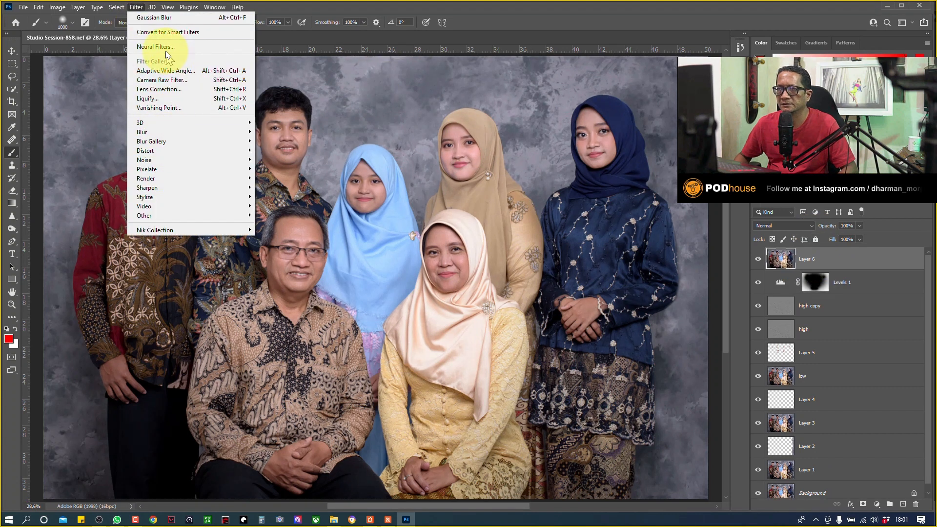
pyautogui.click(174, 81)
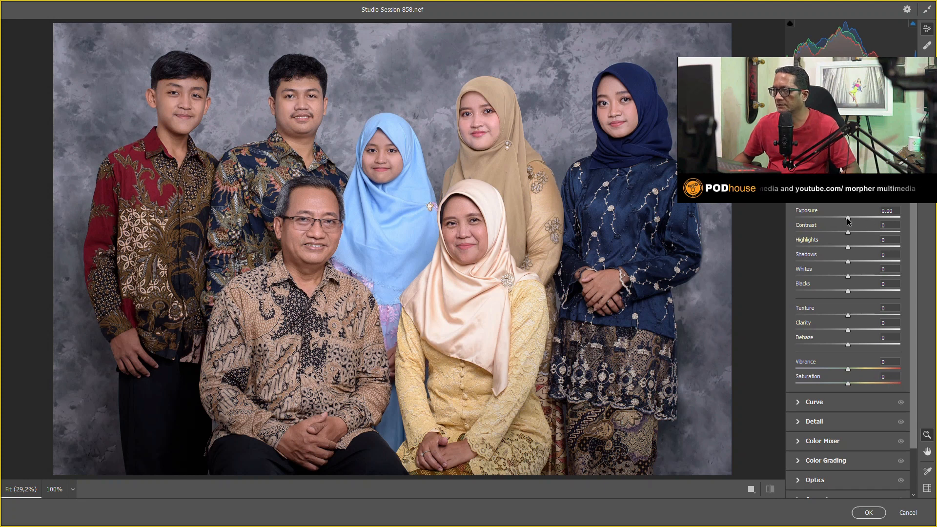
pyautogui.moveTo(850, 219); pyautogui.dragTo(848, 218)
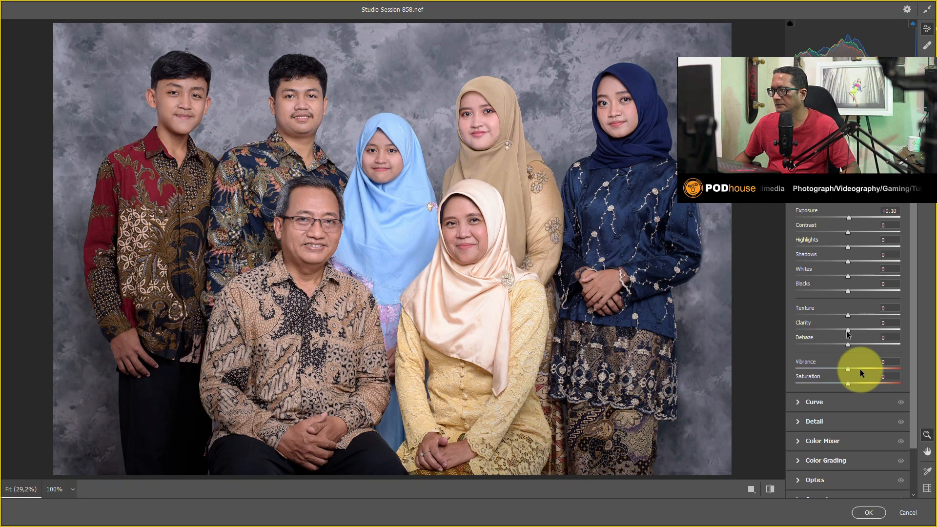
pyautogui.moveTo(847, 329)
pyautogui.mouseDown()
pyautogui.moveTo(835, 330)
pyautogui.moveTo(848, 330)
pyautogui.mouseUp()
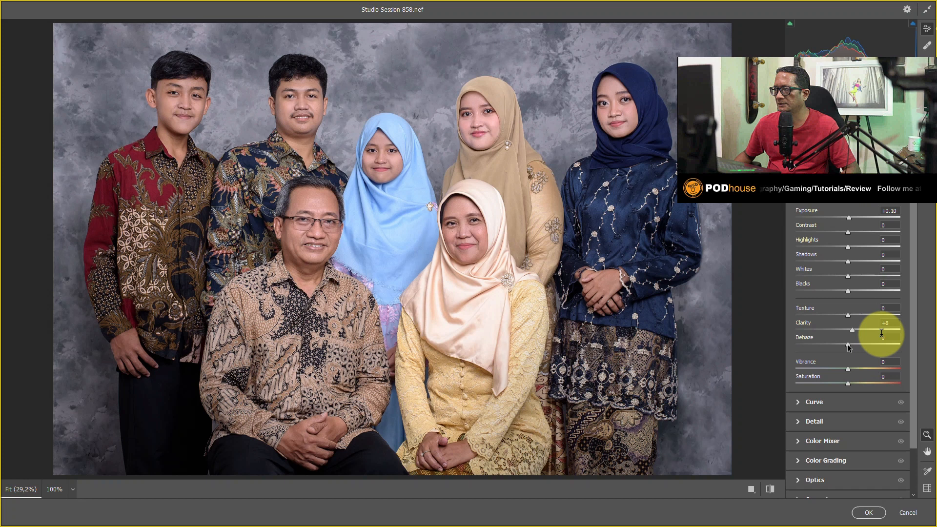
pyautogui.moveTo(848, 315); pyautogui.dragTo(856, 316)
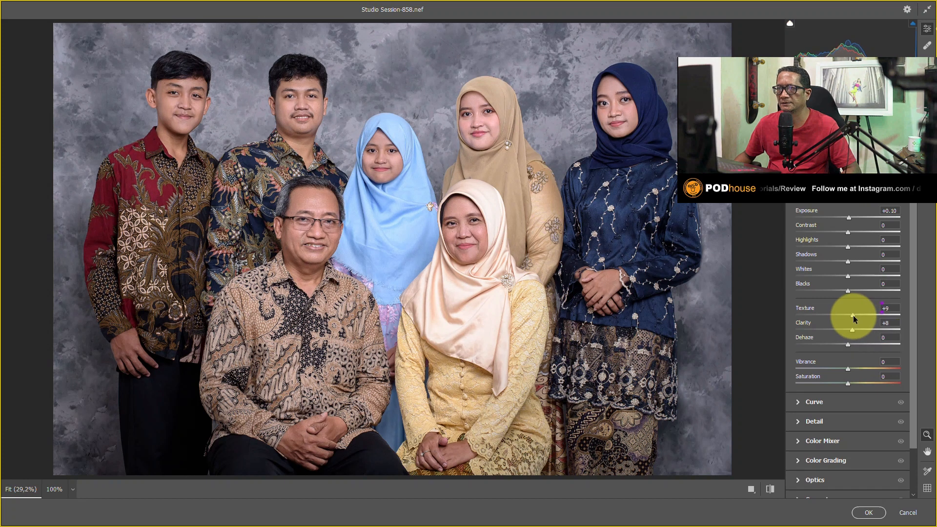
pyautogui.click(870, 513)
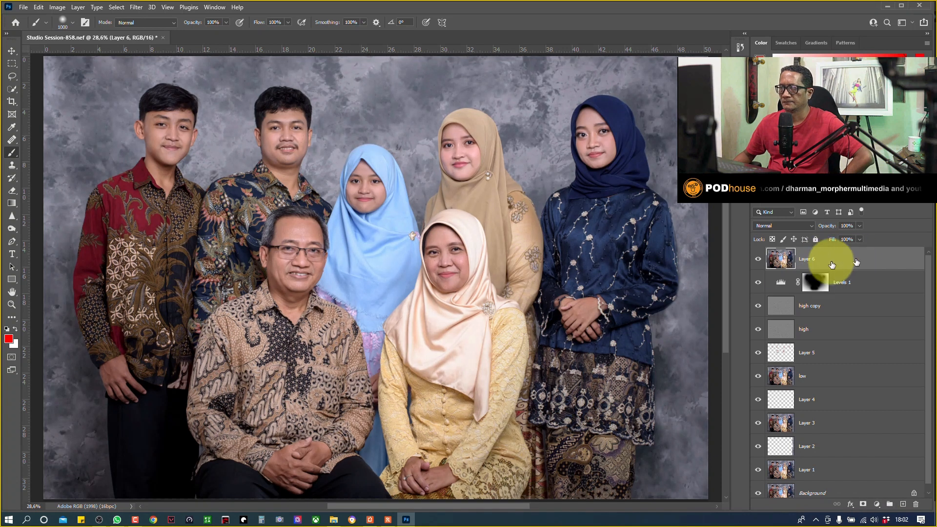
pyautogui.click(758, 263)
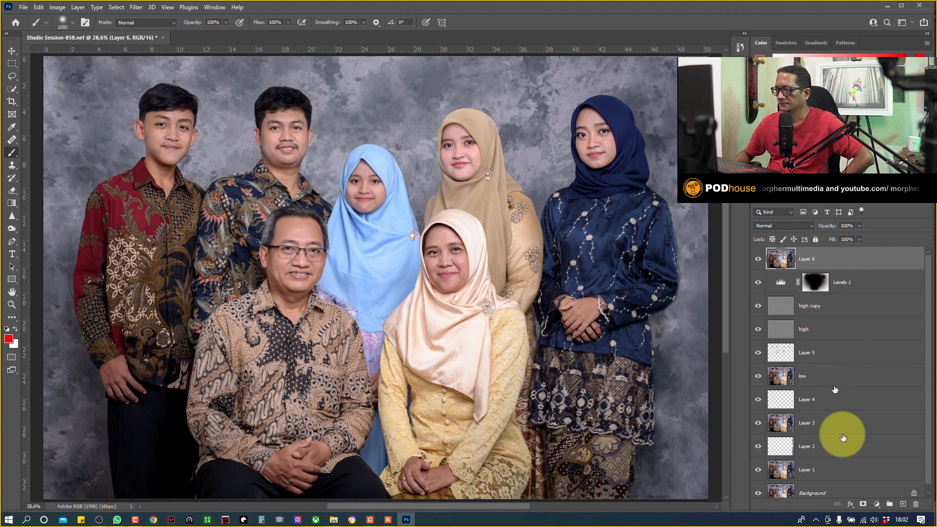
# Add a Curves adjustment layer that brightens the midtones from input 112 to output 139, comparing the portrait with it hidden and shown
pyautogui.click(876, 503)
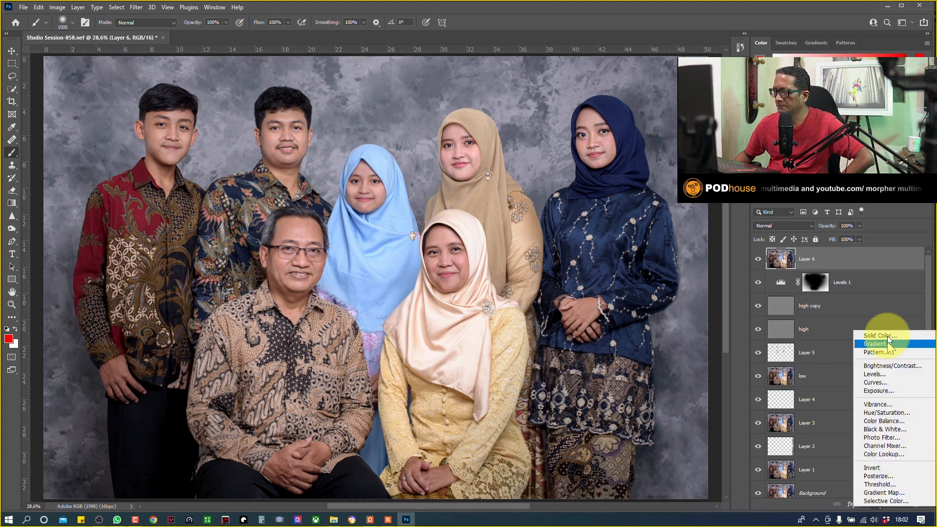
pyautogui.click(880, 382)
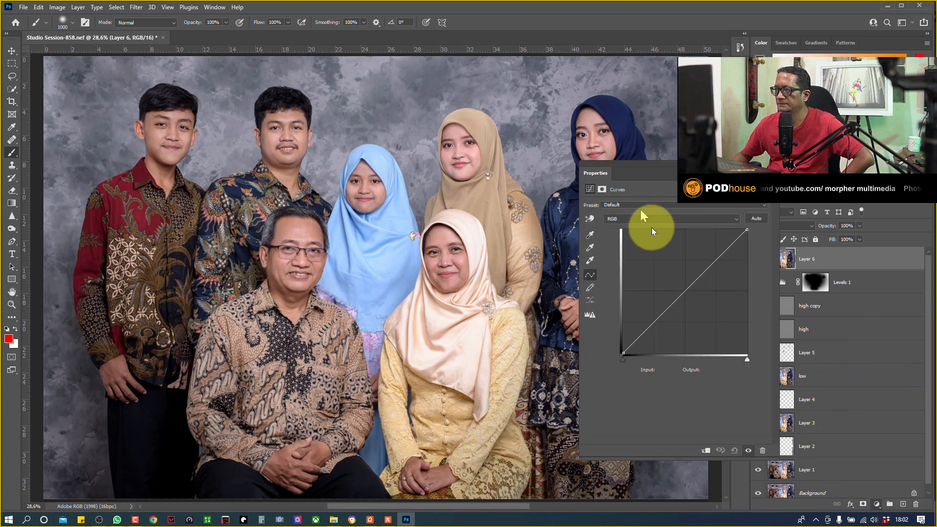
pyautogui.moveTo(685, 289); pyautogui.dragTo(677, 285)
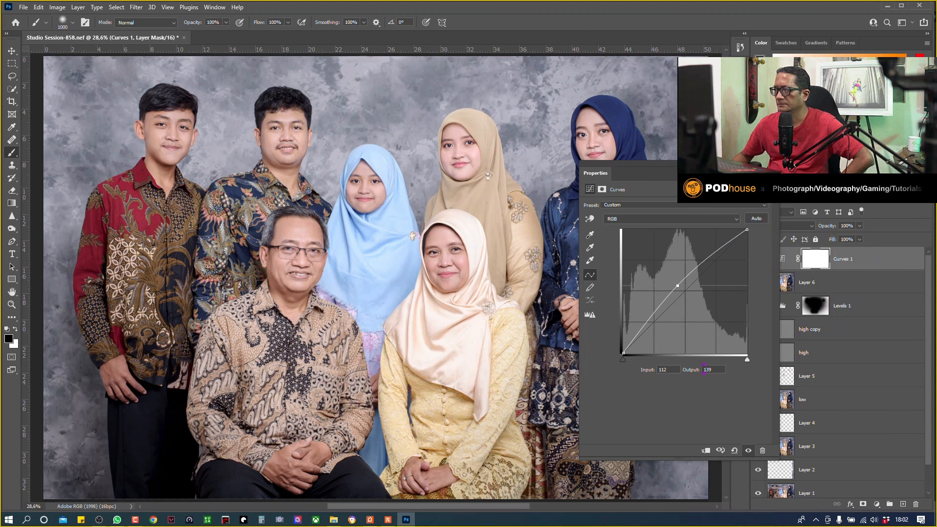
pyautogui.click(765, 265)
pyautogui.click(758, 259)
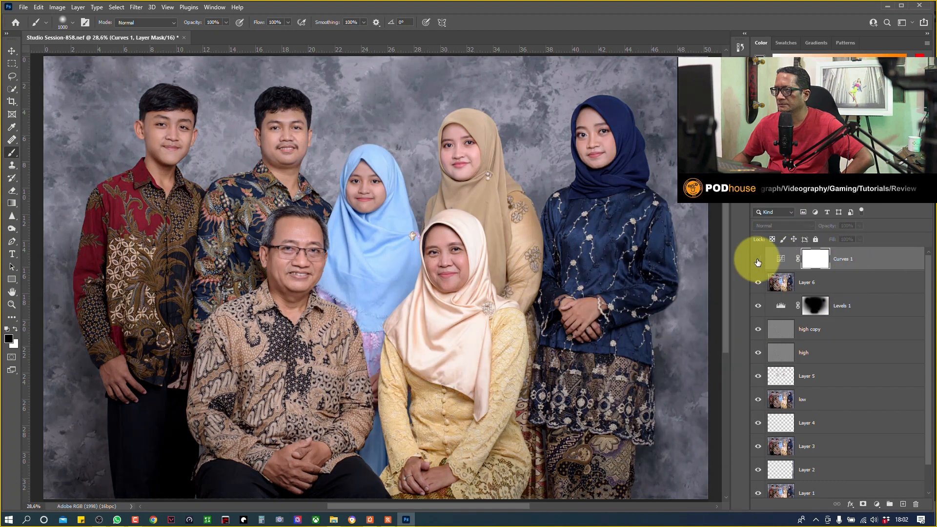
pyautogui.click(758, 259)
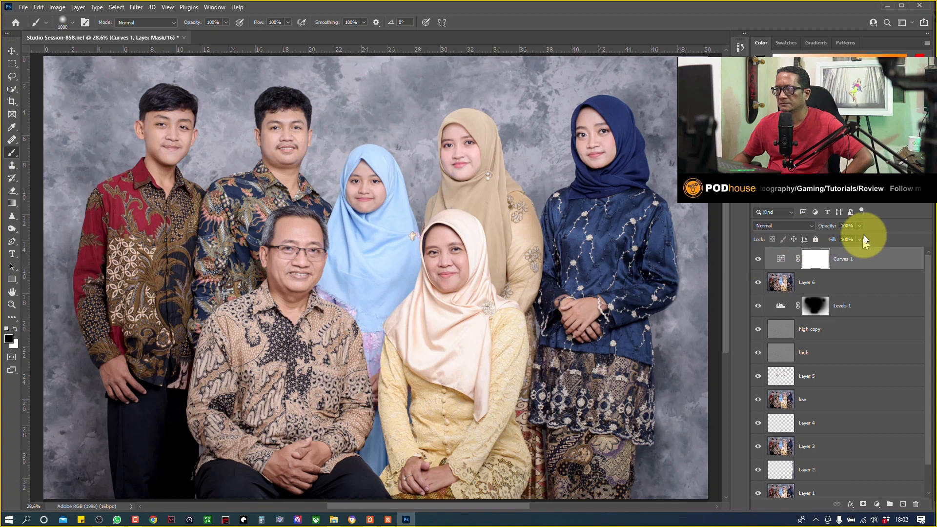
# Limit the Curves layer to brighter tones by setting its underlying-layer black Blend If value to 172
pyautogui.click(876, 263)
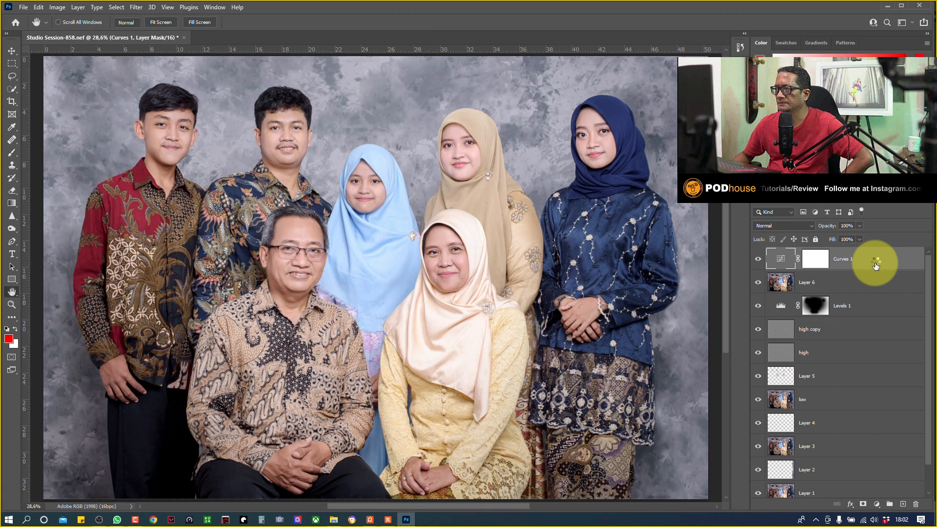
pyautogui.doubleClick(873, 263)
pyautogui.moveTo(688, 340); pyautogui.dragTo(776, 347)
pyautogui.moveTo(765, 348); pyautogui.dragTo(778, 345)
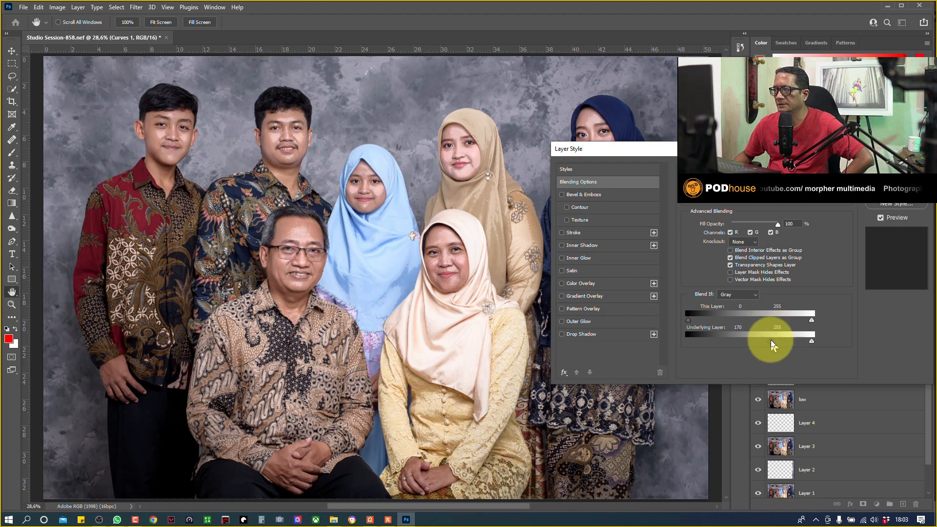
pyautogui.moveTo(770, 344); pyautogui.dragTo(772, 344)
pyautogui.moveTo(772, 145); pyautogui.dragTo(776, 196)
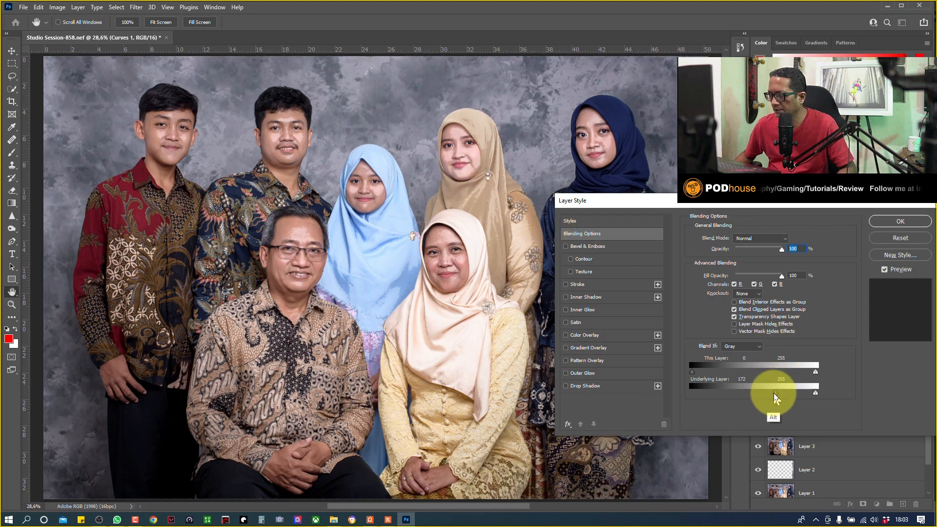
# Split the underlying-layer black Blend If value to 158 / 206, apply it, and compare the portrait with Curves hidden and shown
pyautogui.moveTo(767, 394); pyautogui.dragTo(754, 393)
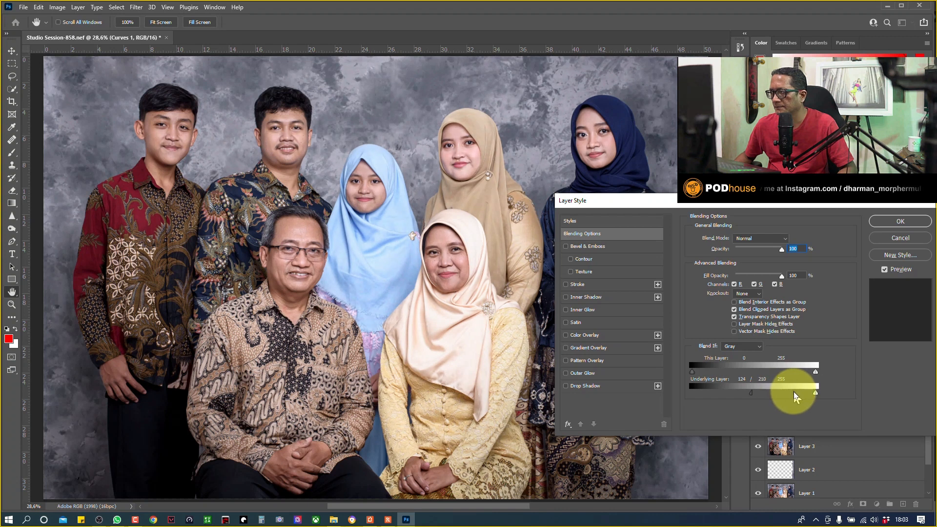
pyautogui.moveTo(759, 393); pyautogui.dragTo(759, 393)
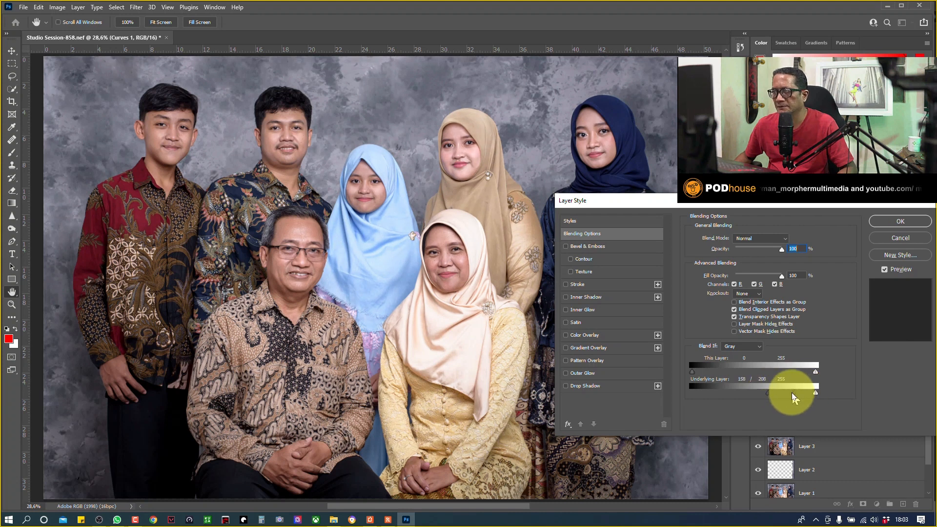
pyautogui.moveTo(793, 396); pyautogui.dragTo(791, 393)
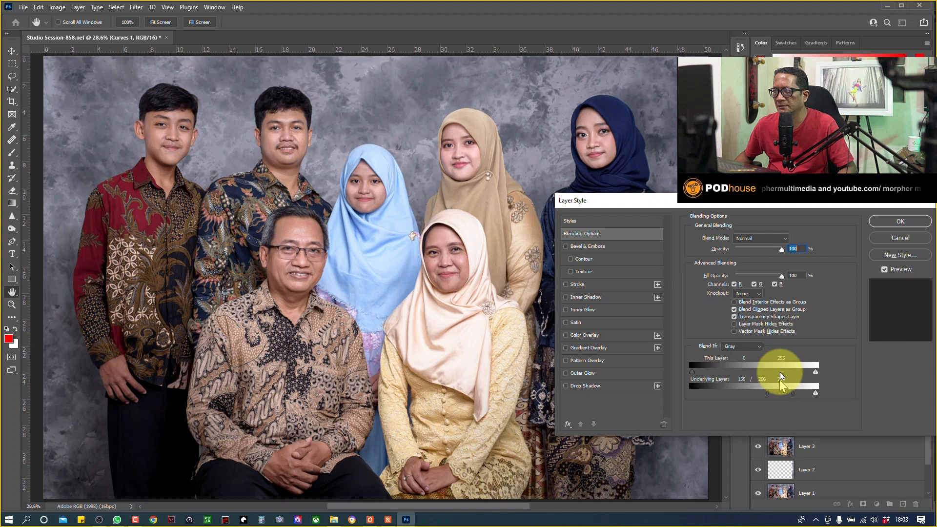
pyautogui.click(900, 223)
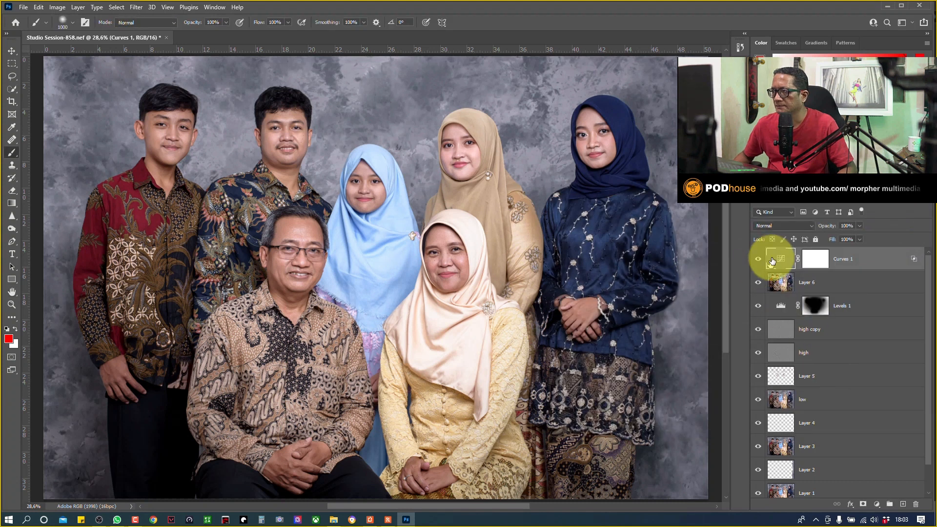
pyautogui.click(758, 262)
pyautogui.click(757, 262)
pyautogui.click(757, 262)
pyautogui.click(757, 262)
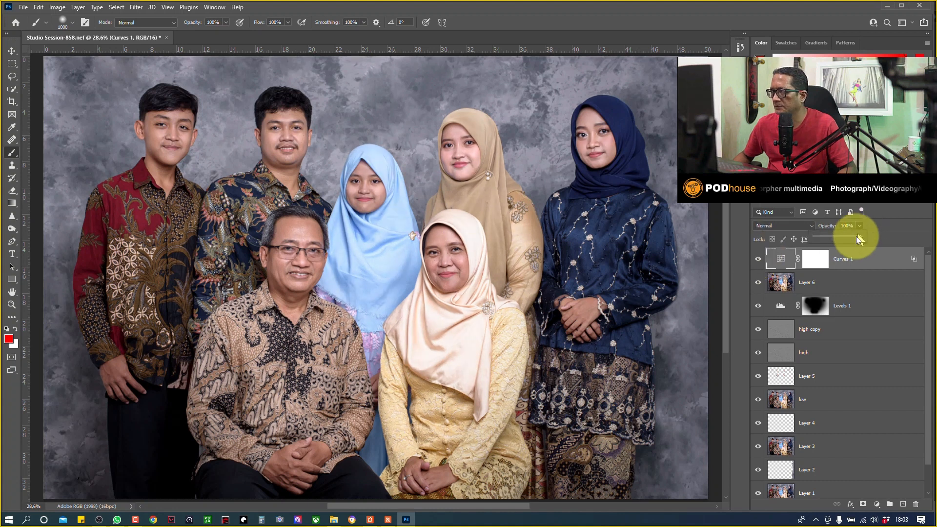
# Lower the Curves 1 layer's opacity to 67% and compare the portrait with the layer hidden and shown
pyautogui.moveTo(857, 238); pyautogui.dragTo(844, 236)
pyautogui.click(757, 259)
pyautogui.click(758, 259)
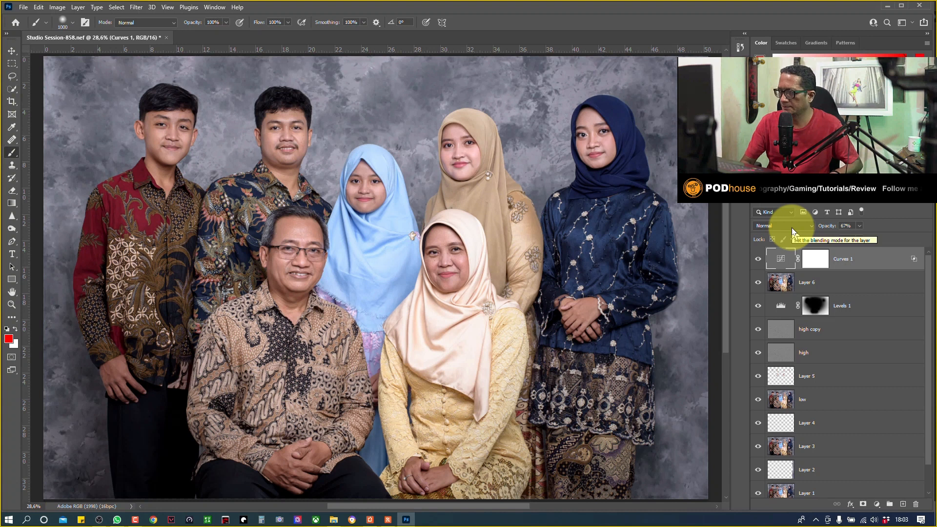
# Invert the Curves 1 mask to black and make white the foreground color for painting the effect back
pyautogui.click(810, 261)
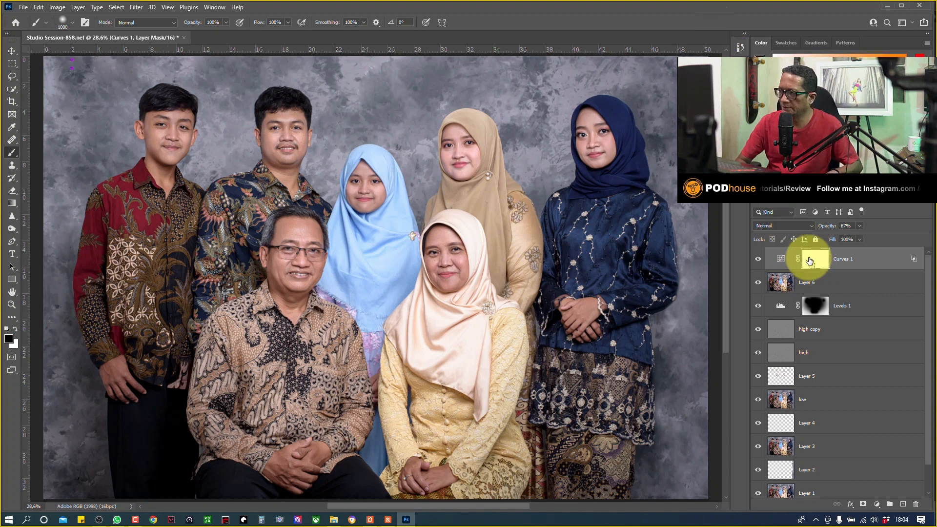
pyautogui.hotkey('ctrl', 'i')
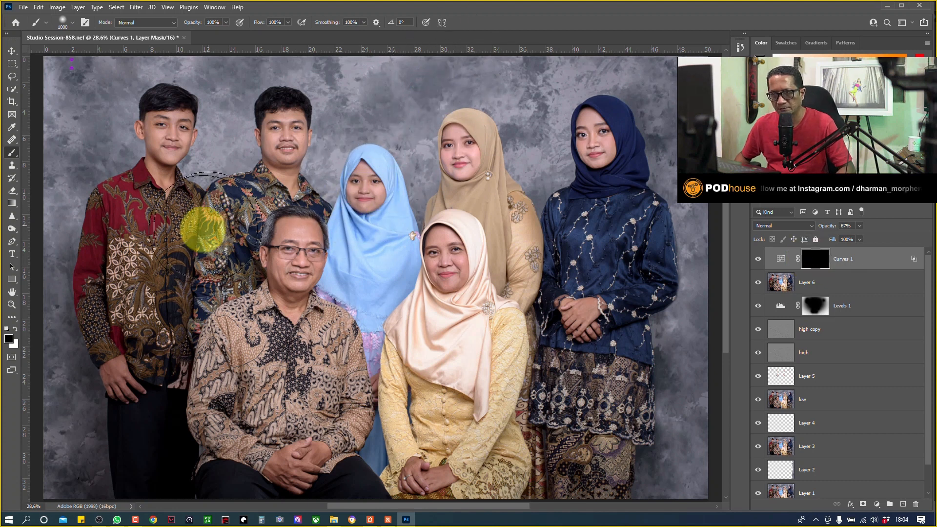
pyautogui.press('x')
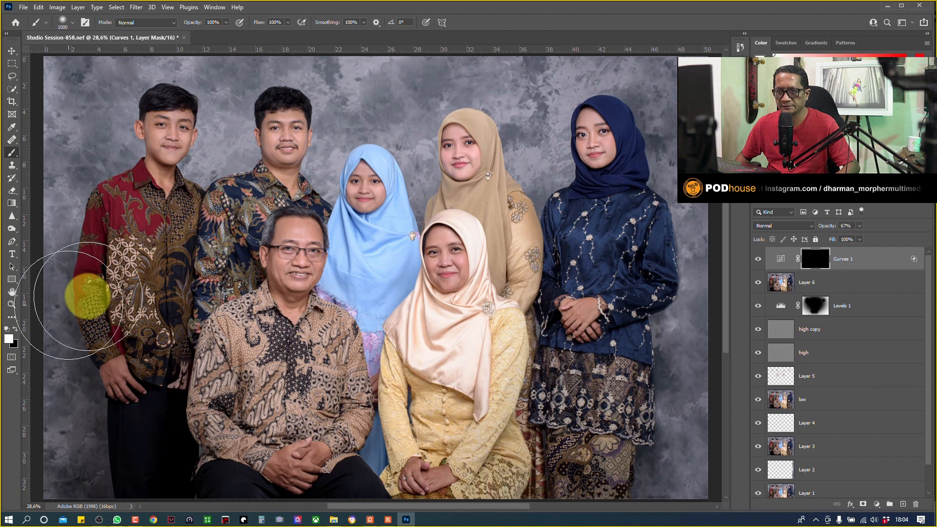
# Reduce the brush to 400 px and paint white on the Curves 1 mask over the seated man's and seated woman's faces
pyautogui.press('[')
pyautogui.press('[')
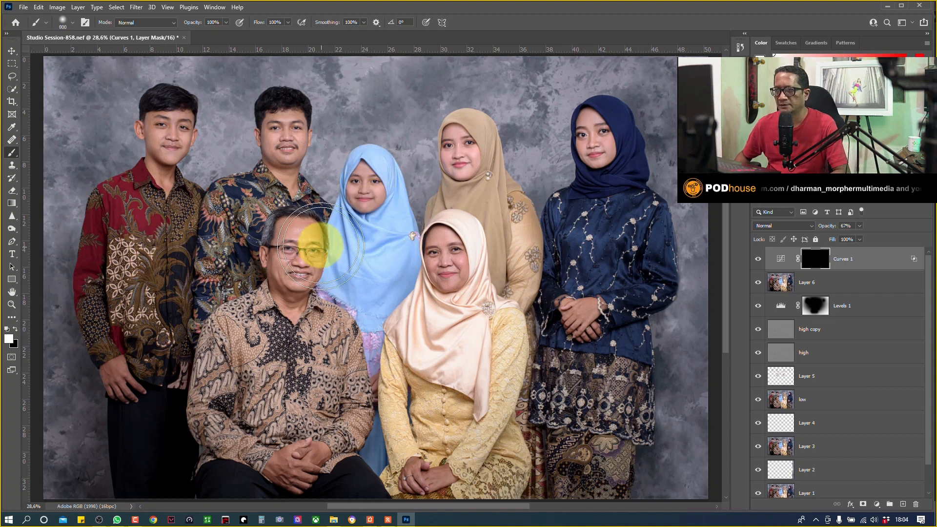
pyautogui.press('[')
pyautogui.press('[')
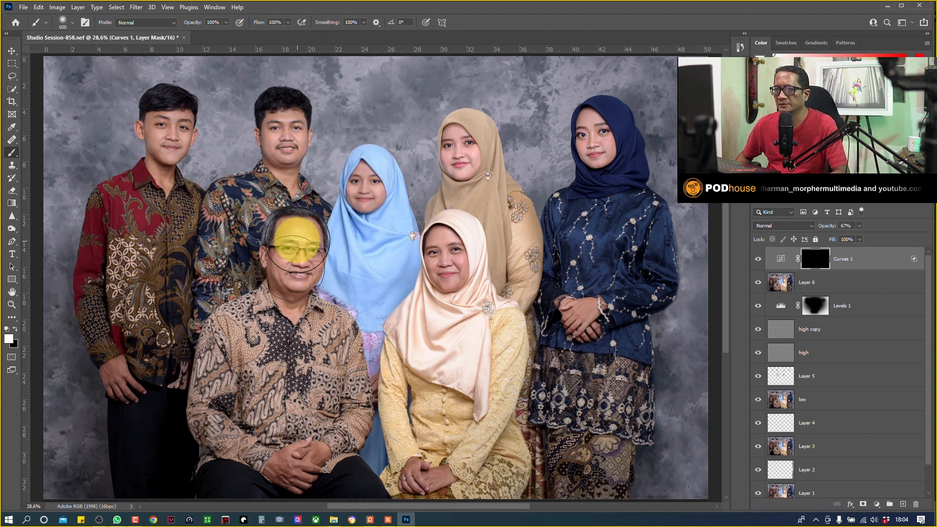
pyautogui.press('[')
pyautogui.press('[')
pyautogui.click(445, 247)
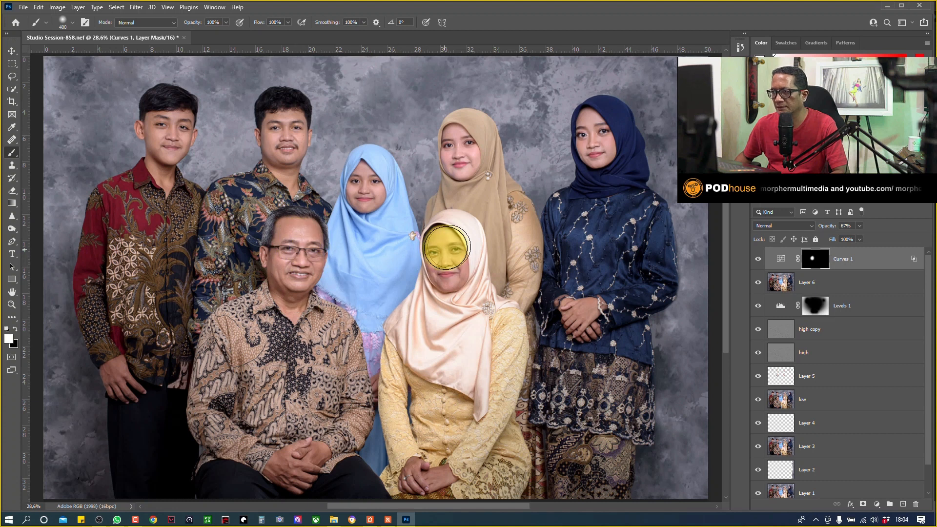
# Reduce the brush to 250 px and paint white on the Curves 1 mask over the five standing people's faces
pyautogui.press('[')
pyautogui.press('[')
pyautogui.press('[')
pyautogui.moveTo(459, 153); pyautogui.dragTo(463, 139)
pyautogui.click(589, 142)
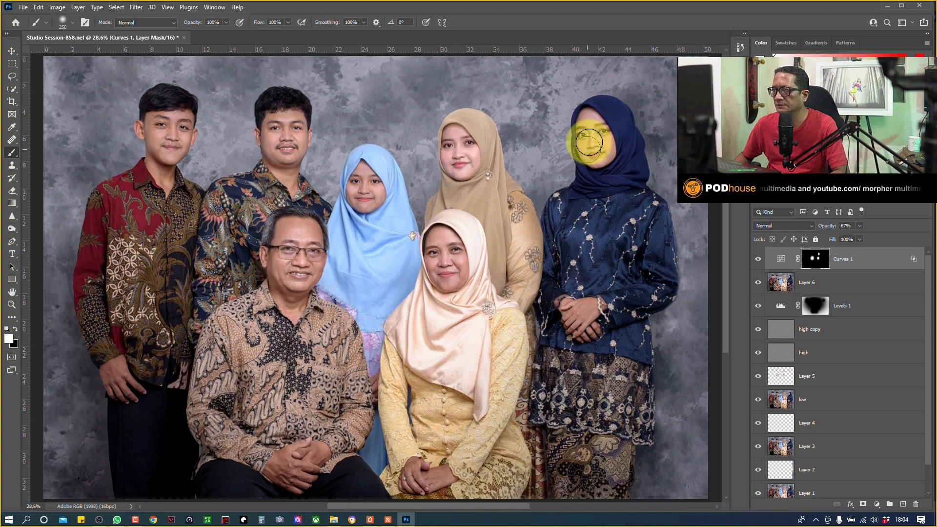
pyautogui.moveTo(326, 186)
pyautogui.mouseDown()
pyautogui.moveTo(341, 201)
pyautogui.moveTo(359, 193)
pyautogui.moveTo(363, 203)
pyautogui.moveTo(368, 177)
pyautogui.mouseUp()
pyautogui.click(298, 123)
pyautogui.click(177, 115)
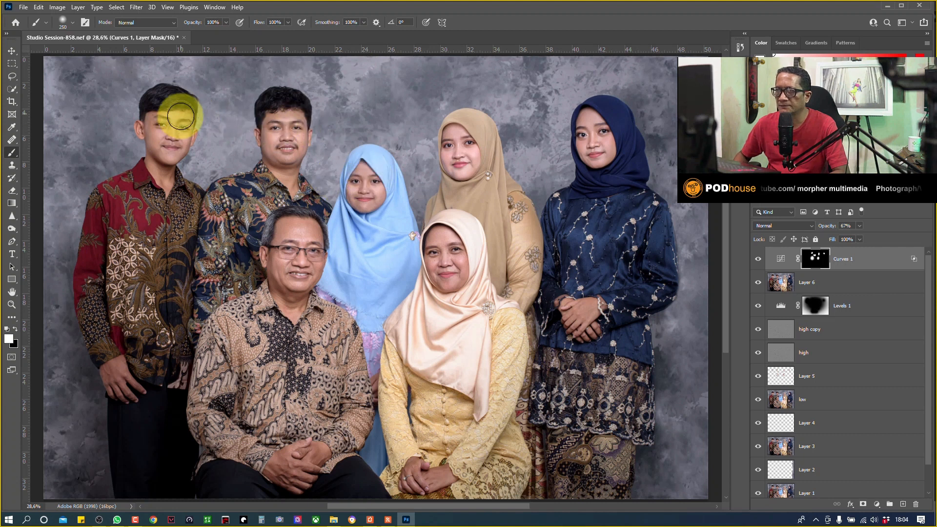
pyautogui.click(169, 116)
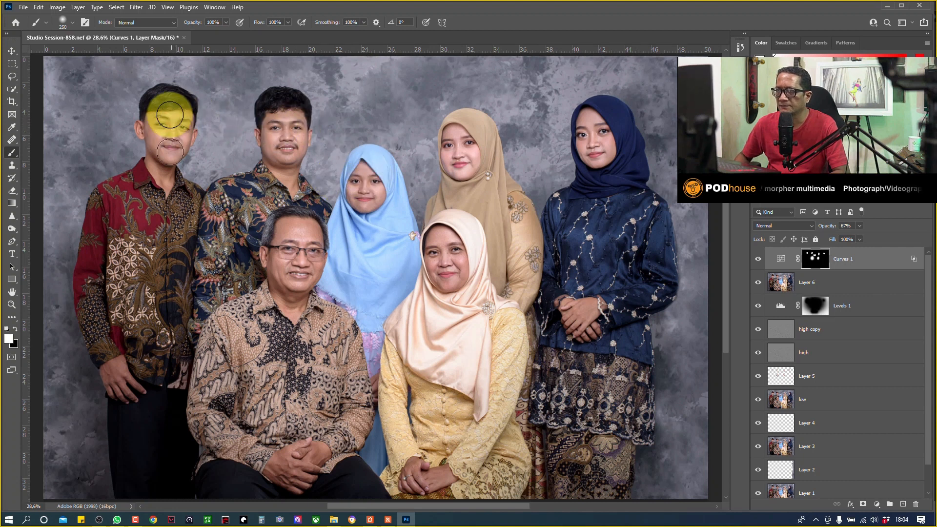
# Compare the portrait with the face-masked Curves 1 layer hidden and shown
pyautogui.click(758, 261)
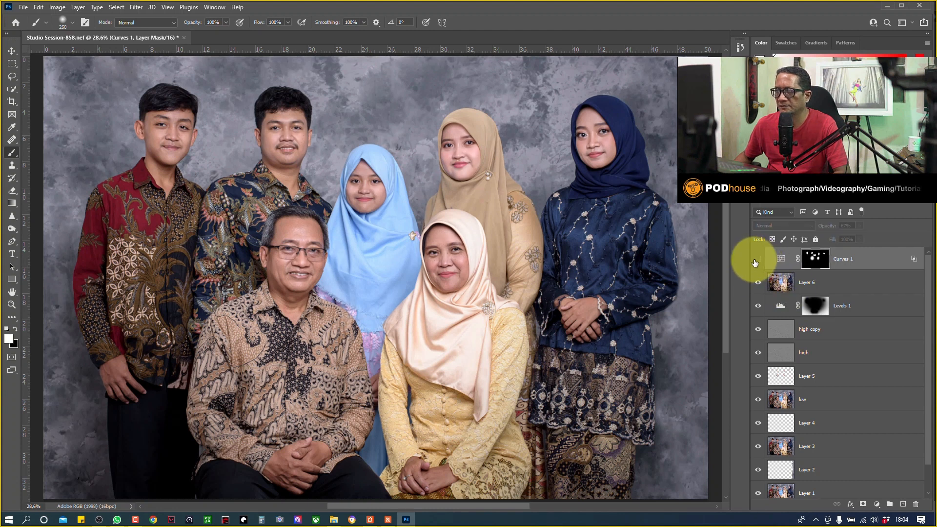
pyautogui.click(756, 260)
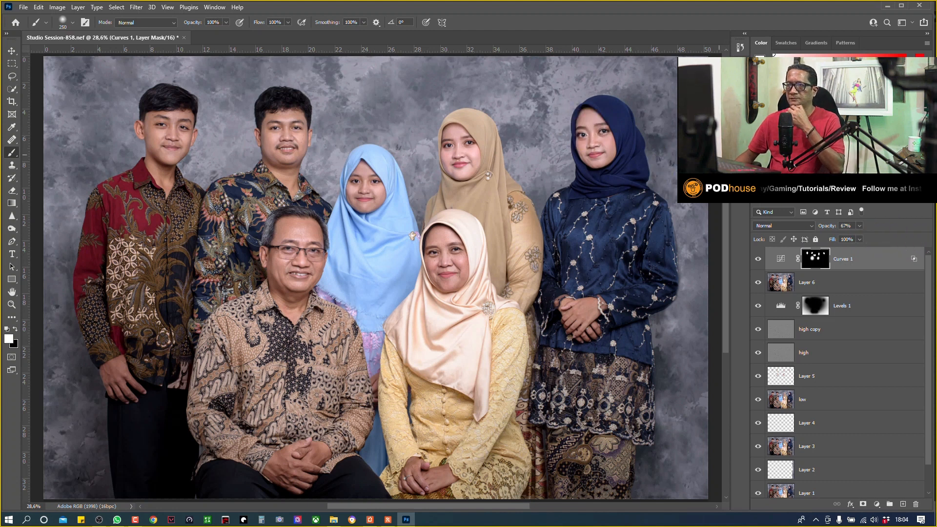
pyautogui.click(532, 246)
pyautogui.click(397, 303)
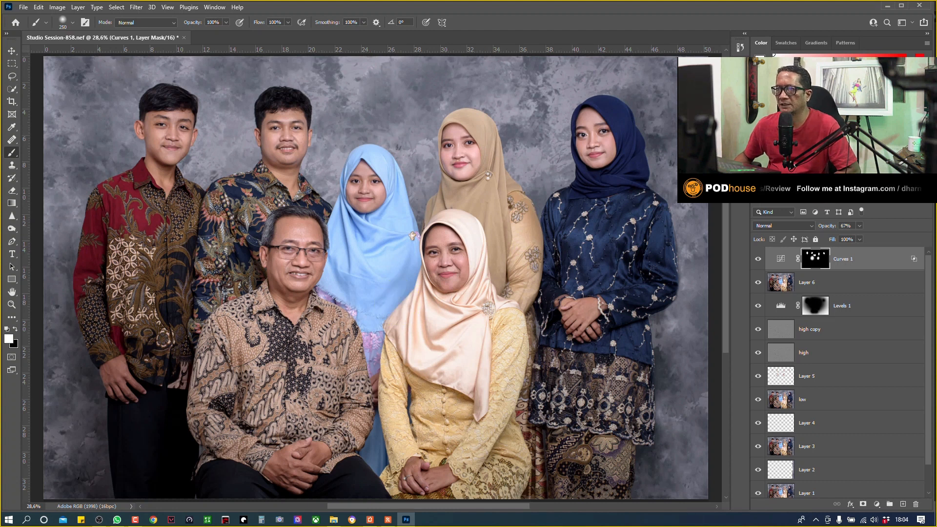
# Open supported layers 3.psd from the Supported Layers folder and dismiss the Nik Collection tool window
pyautogui.click(24, 7)
pyautogui.click(36, 26)
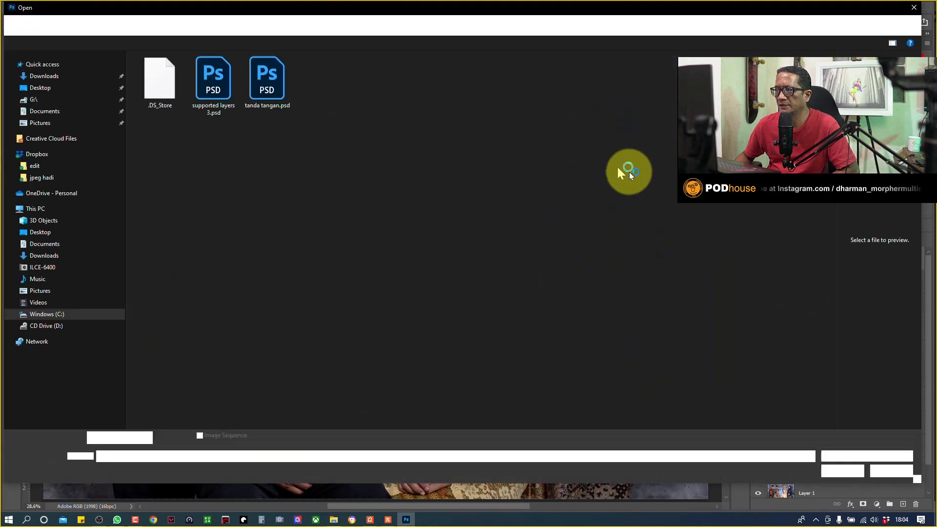
pyautogui.click(214, 81)
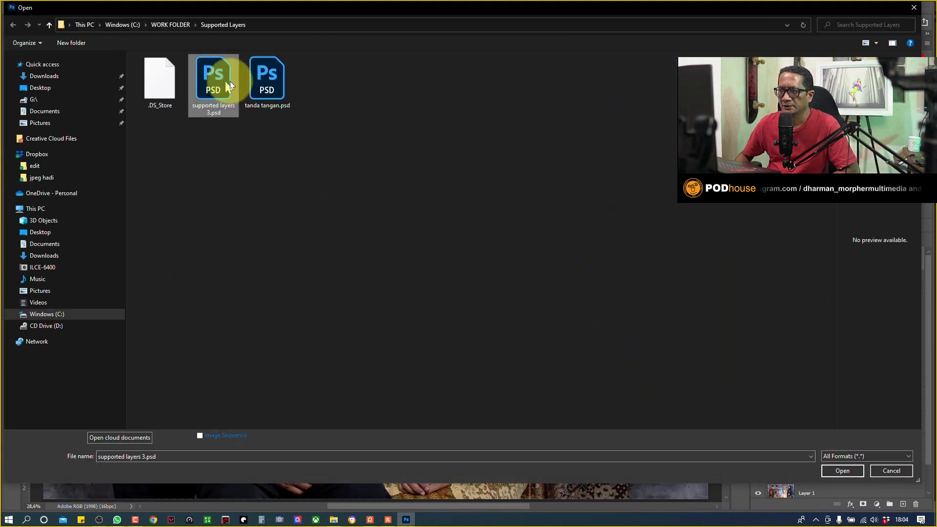
pyautogui.click(832, 469)
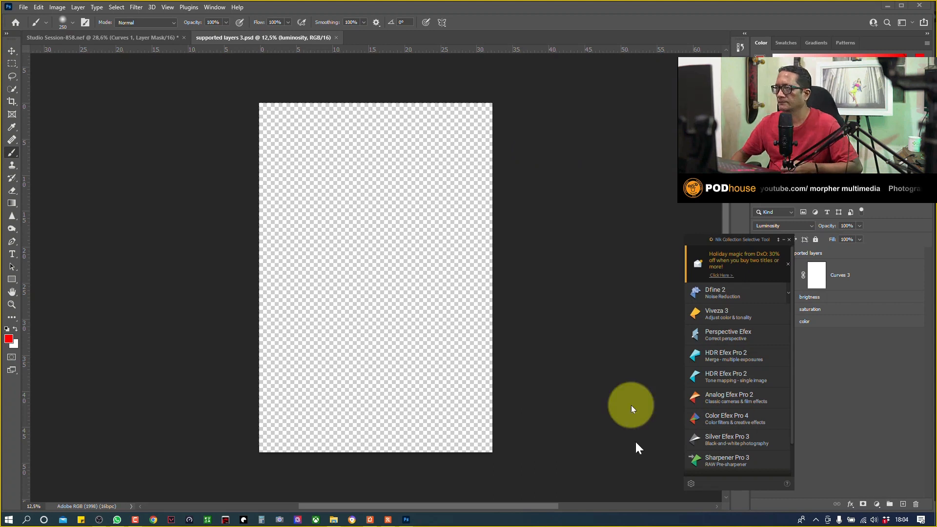
pyautogui.click(789, 239)
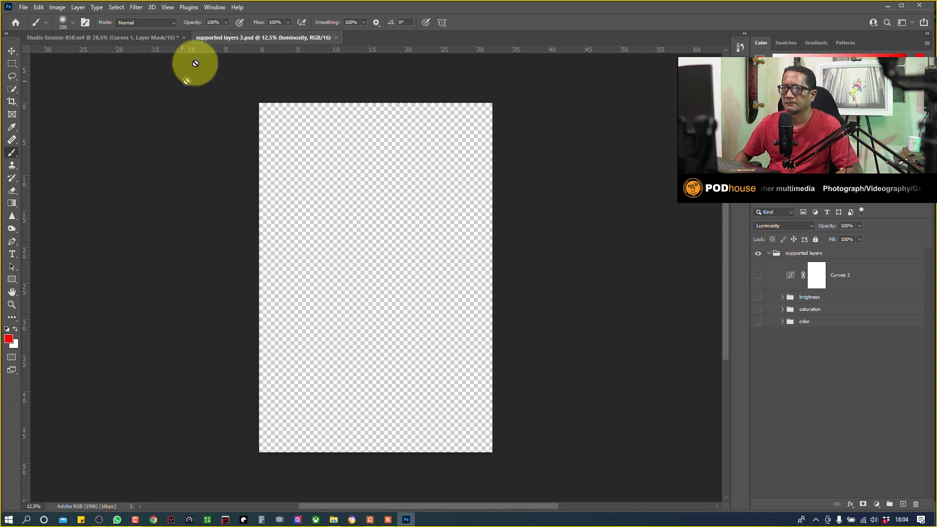
# Float the supported layers 3.psd window, copy its supported layers group into the portrait above Curves 1, and close the source file
pyautogui.moveTo(227, 37); pyautogui.dragTo(101, 205)
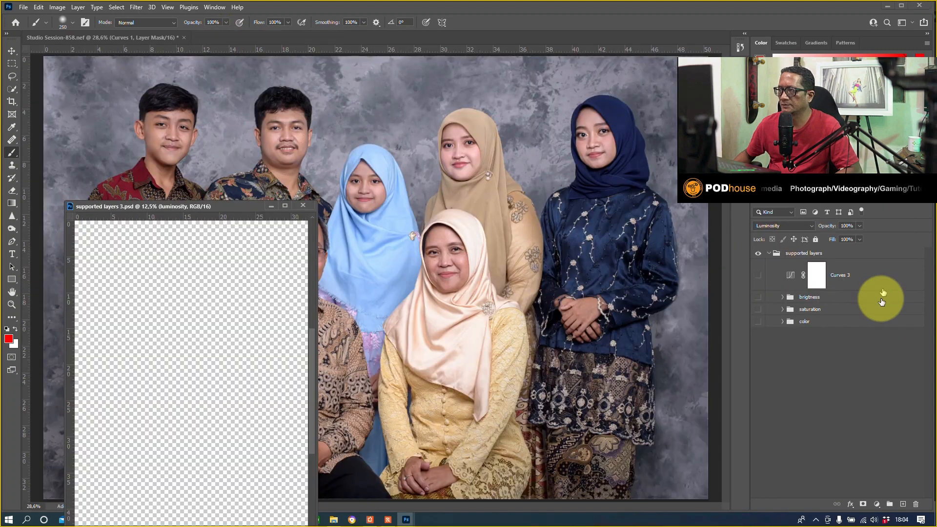
pyautogui.moveTo(803, 259); pyautogui.dragTo(465, 235)
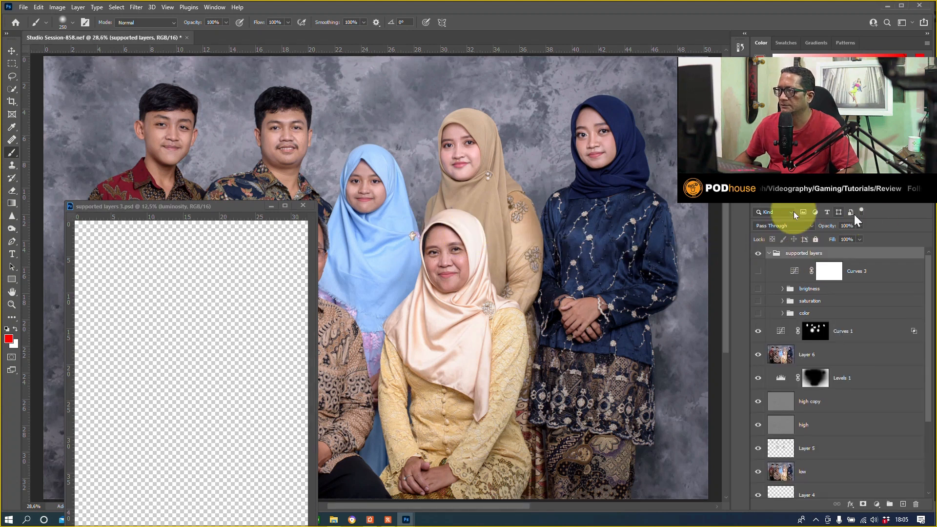
pyautogui.click(302, 205)
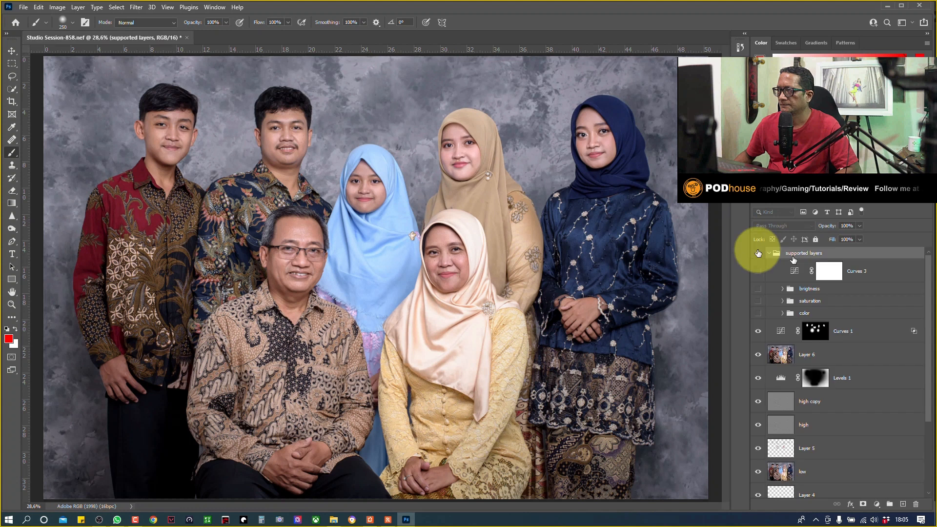
# Show the saturation group and add a new layer above Curves 1 set to Saturation blend mode
pyautogui.click(759, 301)
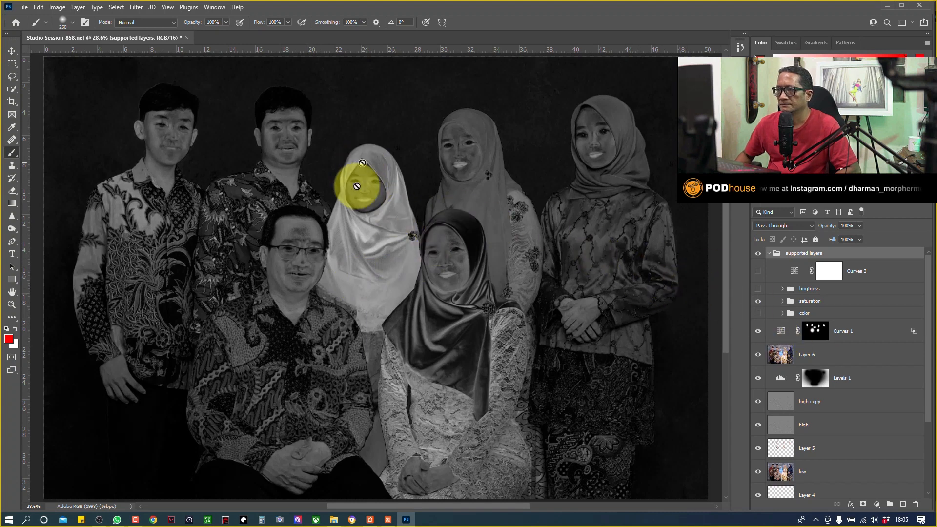
pyautogui.click(865, 329)
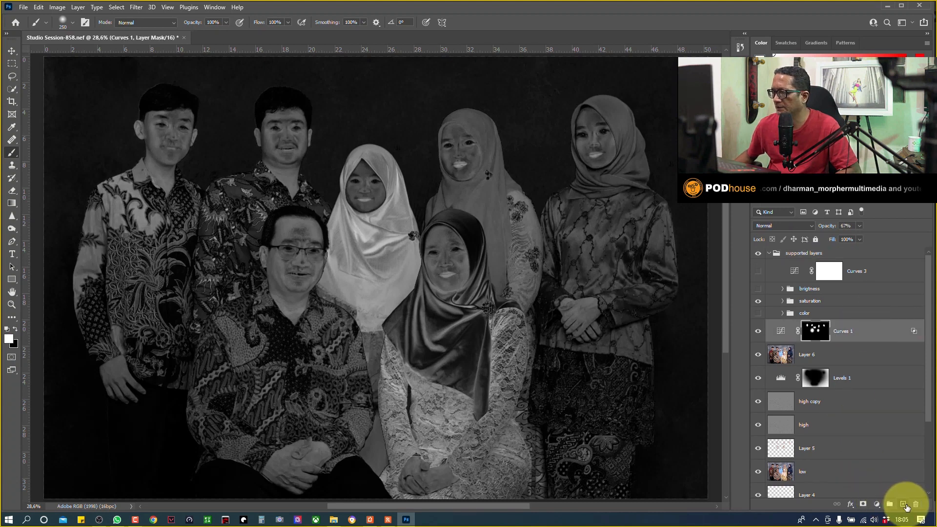
pyautogui.click(902, 504)
pyautogui.click(783, 226)
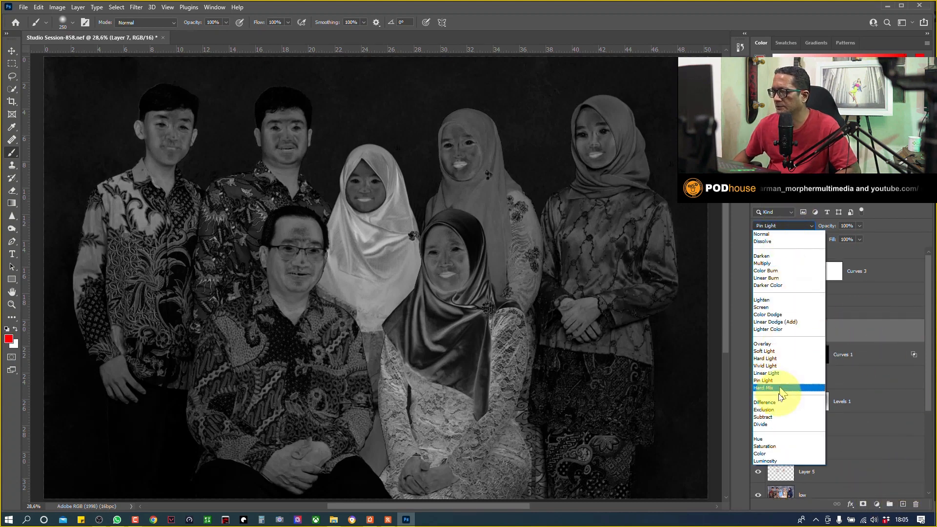
pyautogui.click(773, 447)
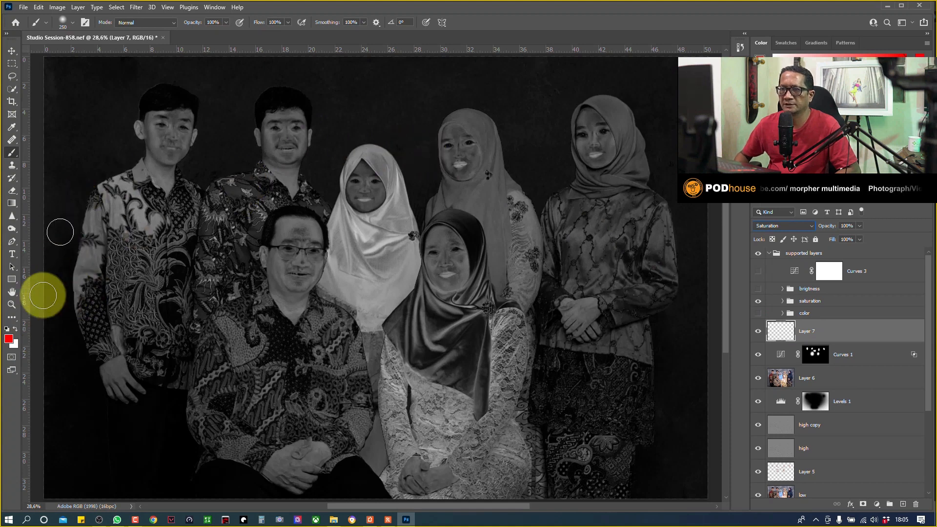
# Keep pure red ff0000 as the foreground color and set the brush to 11% opacity with pen pressure and 10% flow
pyautogui.click(9, 338)
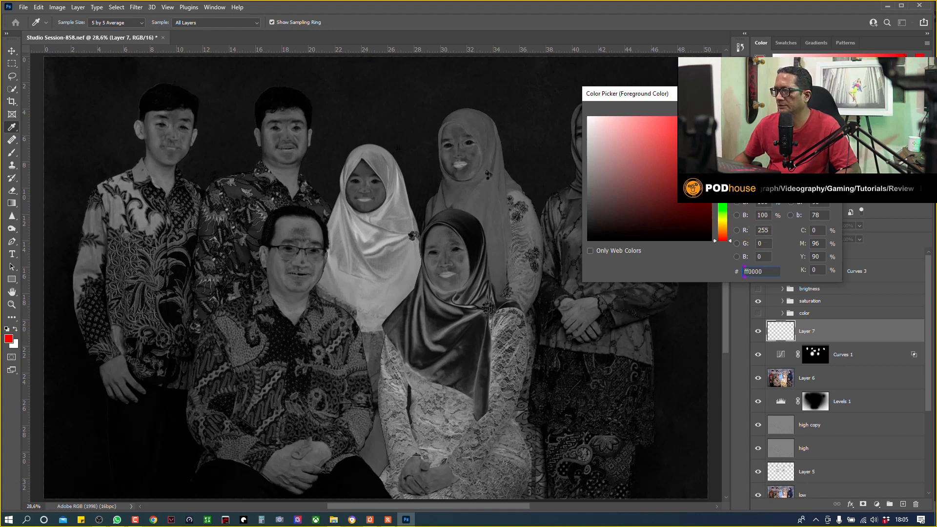
pyautogui.click(808, 108)
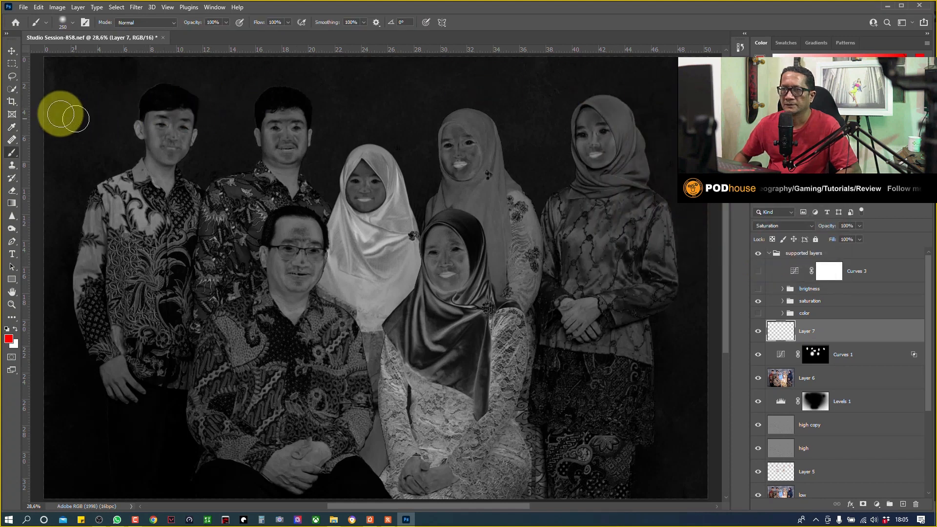
pyautogui.click(225, 22)
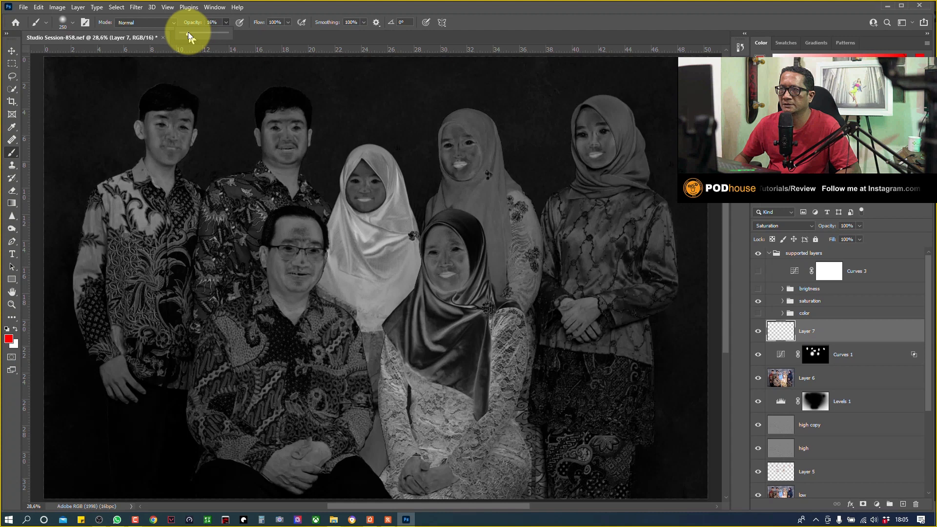
pyautogui.moveTo(186, 31); pyautogui.dragTo(186, 31)
pyautogui.click(236, 22)
pyautogui.click(287, 22)
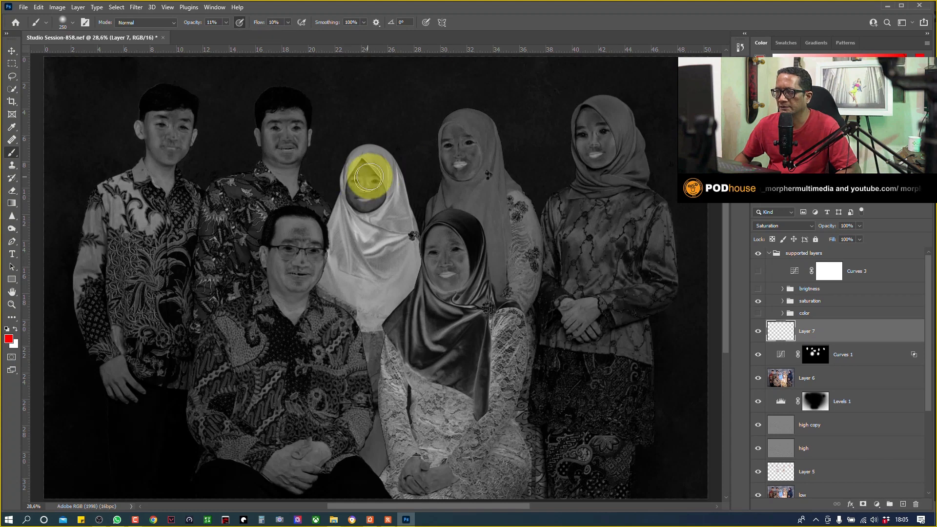
# Compare the saturation view with Layer 7 hidden and shown, and reduce the brush to 80 px for the faces
pyautogui.click(757, 330)
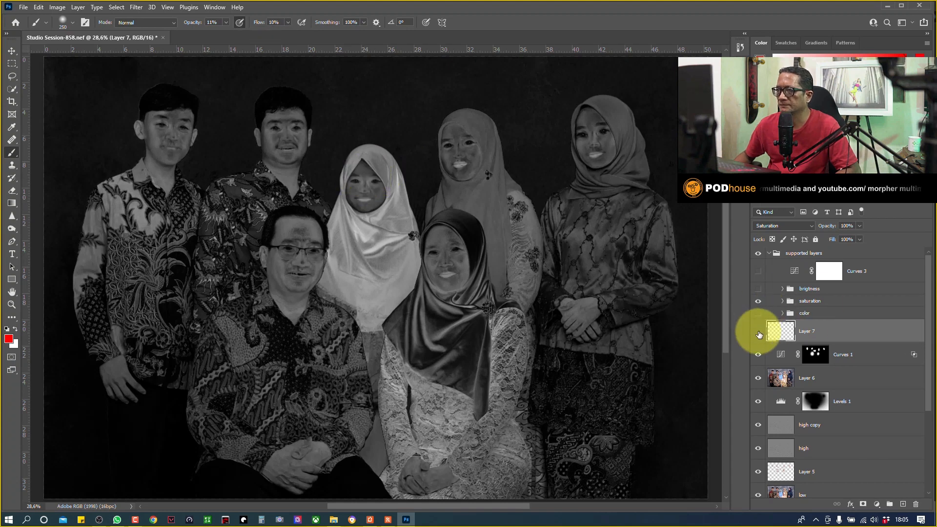
pyautogui.click(757, 331)
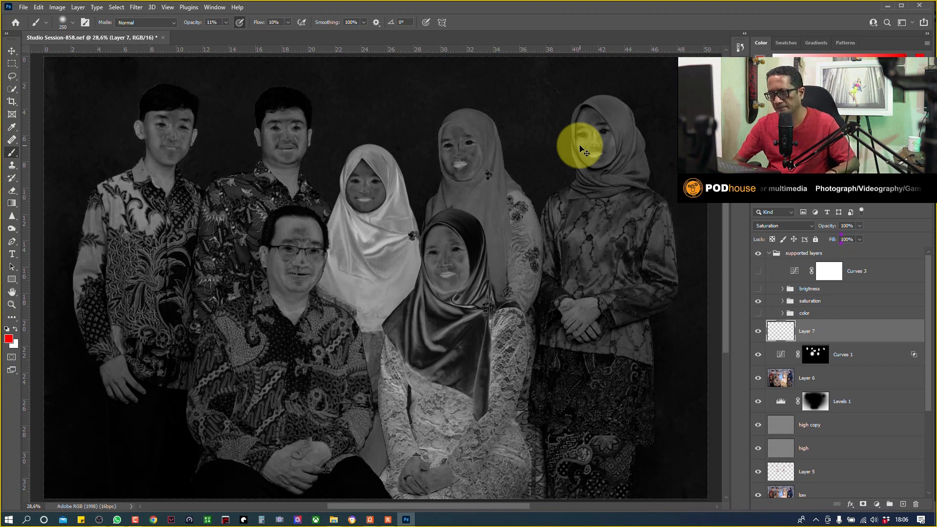
pyautogui.scroll(4, 584, 152)
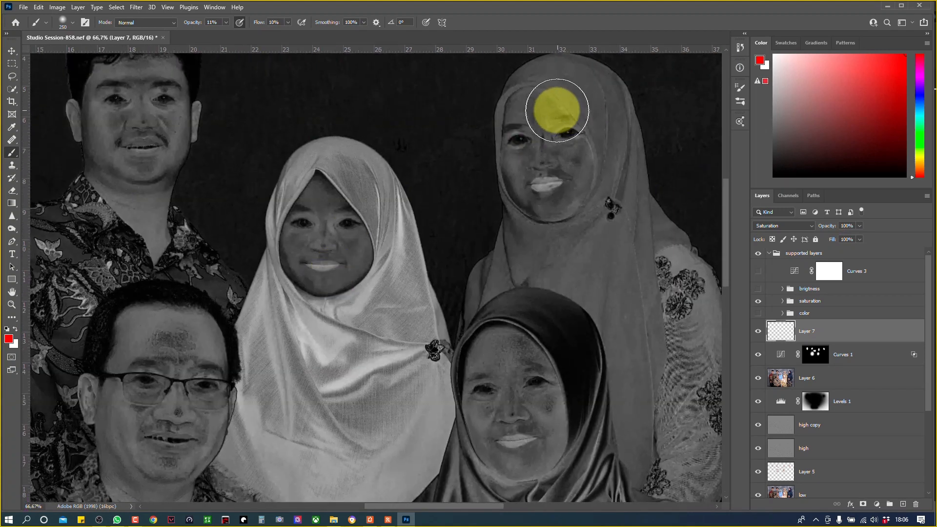
pyautogui.press('[')
pyautogui.press('[')
pyautogui.press('[')
pyautogui.press('[')
pyautogui.press('[')
pyautogui.press('[')
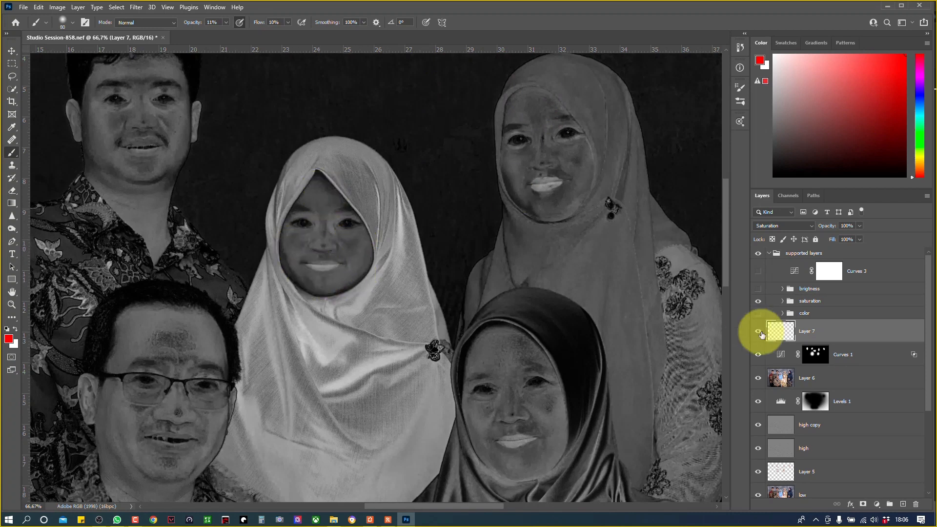
# Hide the saturation group and show the color group to check the portrait's color distribution
pyautogui.hotkey('ctrl', '-')
pyautogui.hotkey('ctrl', '-')
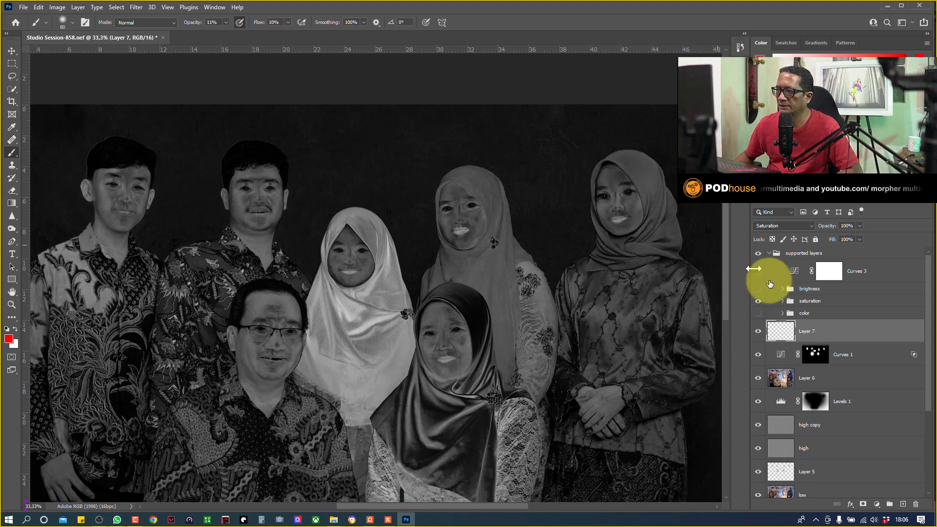
pyautogui.click(759, 302)
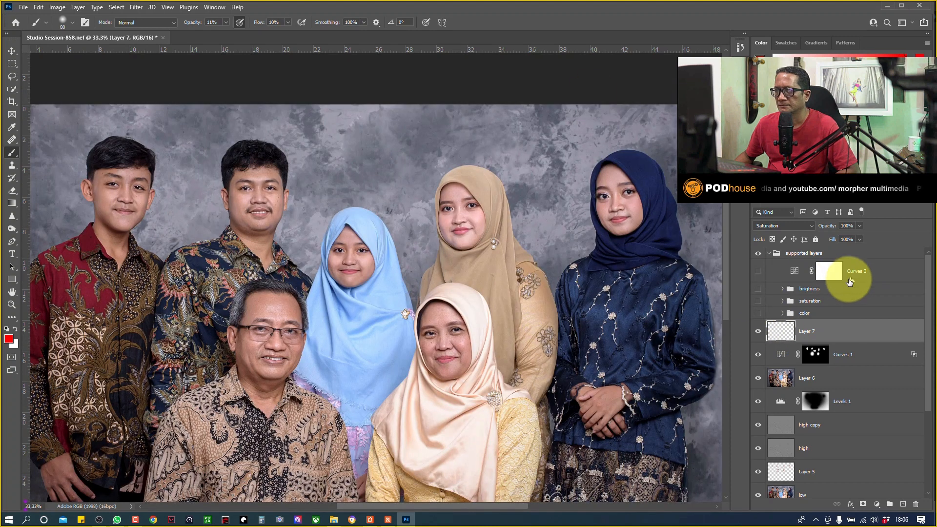
pyautogui.click(757, 313)
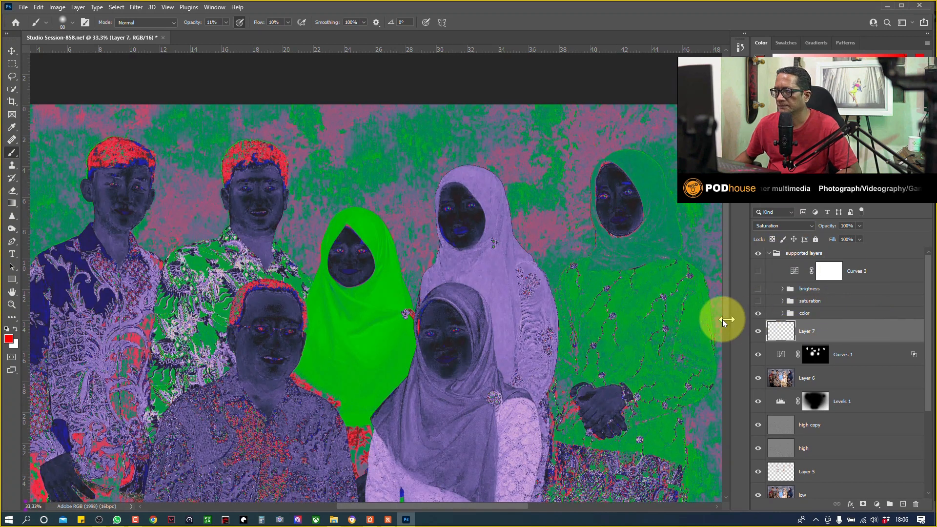
# Hide the color group, compare the portrait with Layer 7 hidden and shown, and show the color group again
pyautogui.click(763, 317)
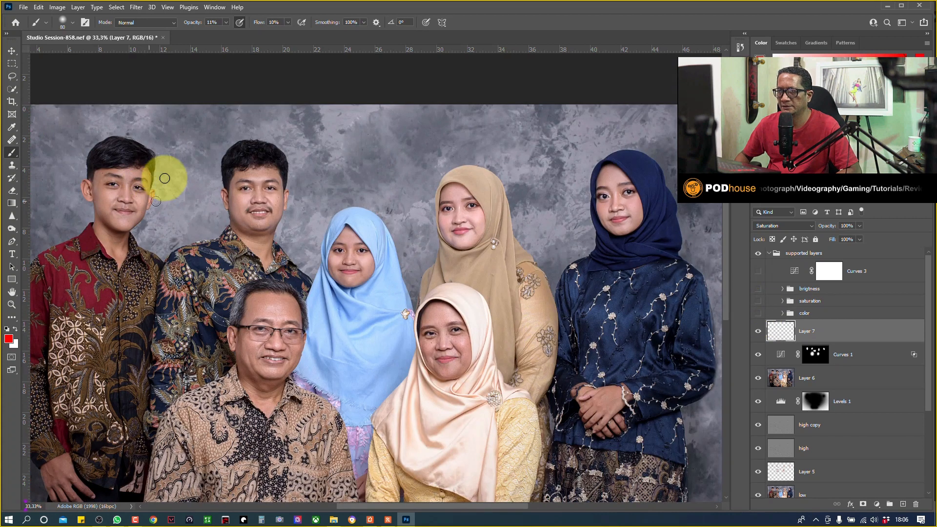
pyautogui.click(757, 331)
pyautogui.click(758, 332)
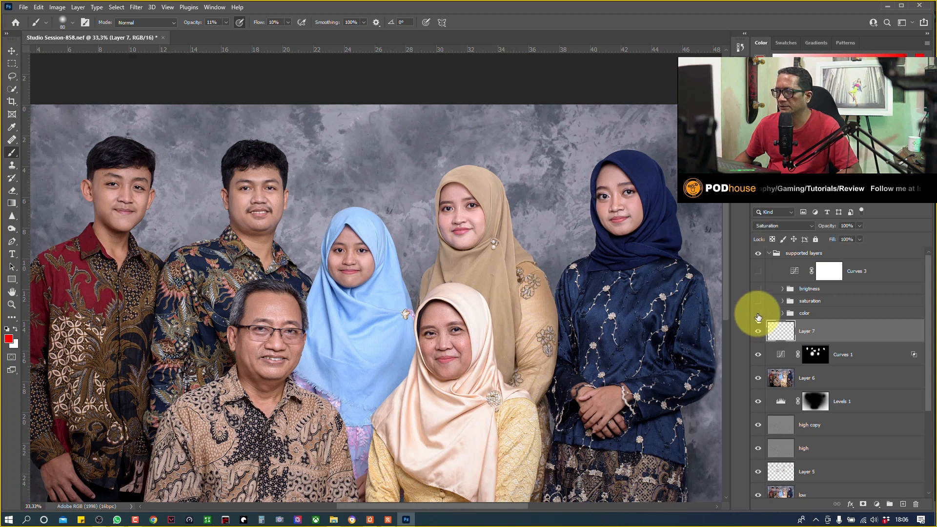
pyautogui.click(757, 314)
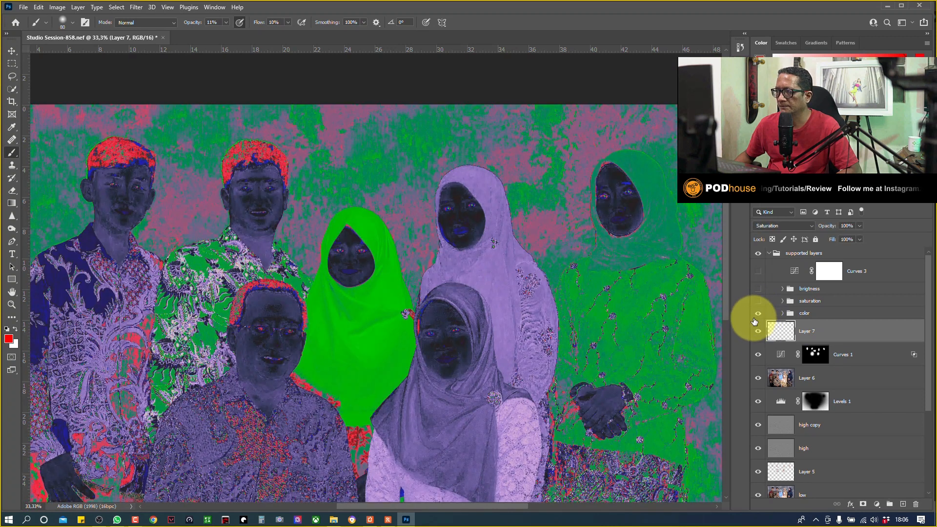
# Hide the color group, add a Hue/Saturation adjustment above Layer 7 with Hue +15, and invert its mask to black
pyautogui.click(757, 313)
pyautogui.click(864, 505)
pyautogui.click(876, 409)
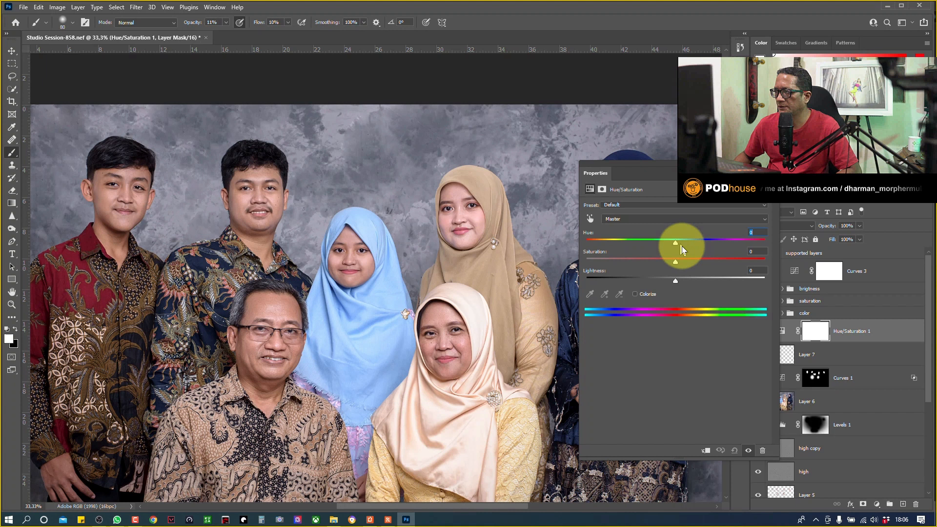
pyautogui.moveTo(684, 242); pyautogui.dragTo(690, 243)
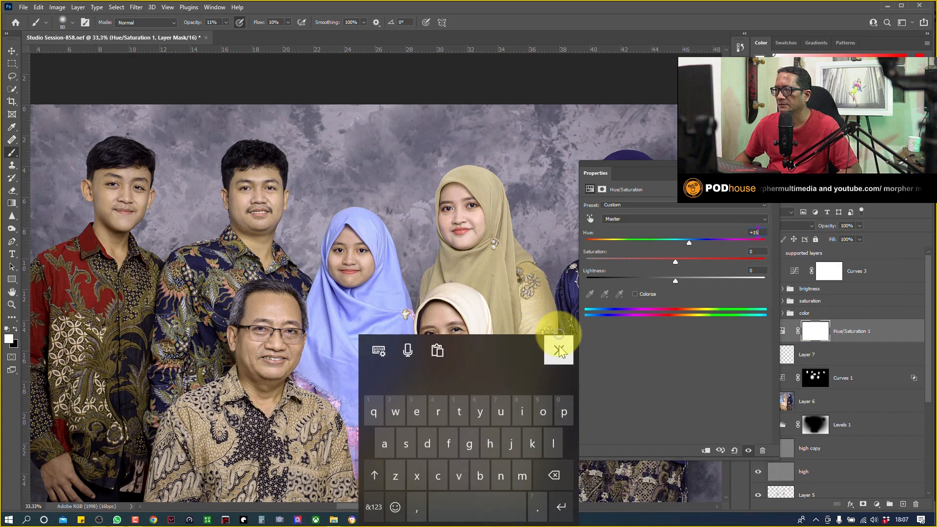
pyautogui.click(559, 350)
pyautogui.click(815, 331)
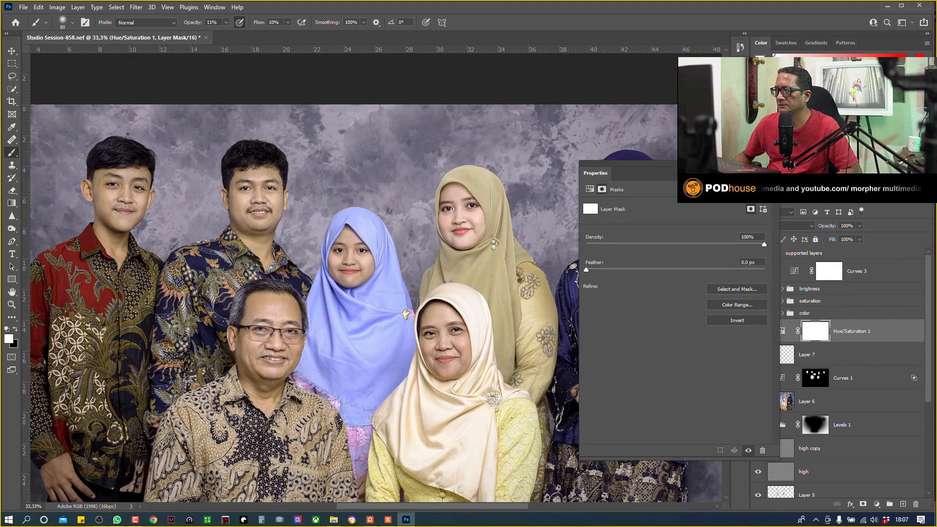
pyautogui.click(800, 317)
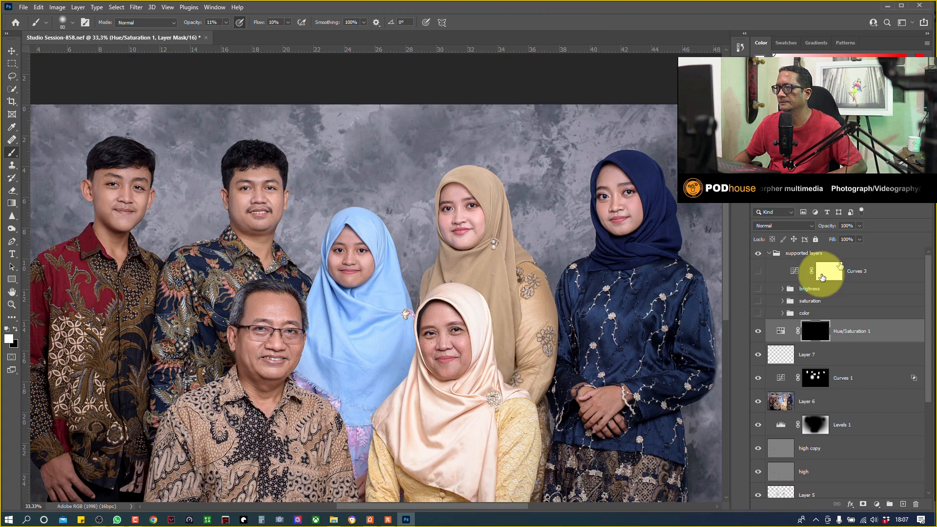
# Check the portrait through the saturation group, hide it, and show the color group instead
pyautogui.click(758, 301)
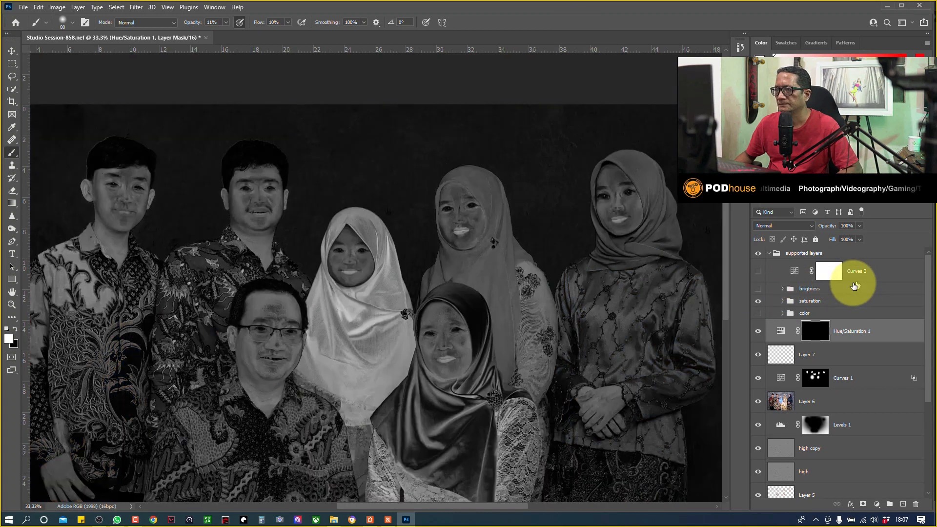
pyautogui.click(758, 301)
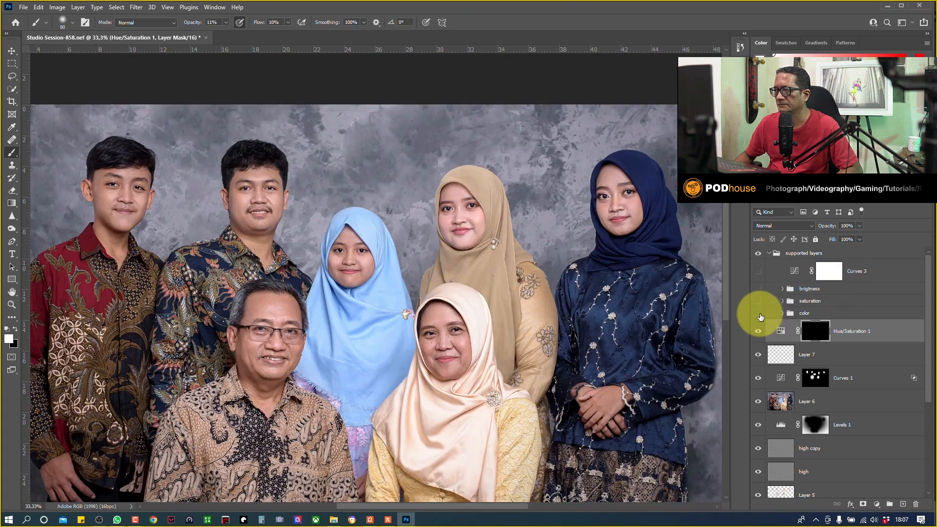
pyautogui.click(758, 313)
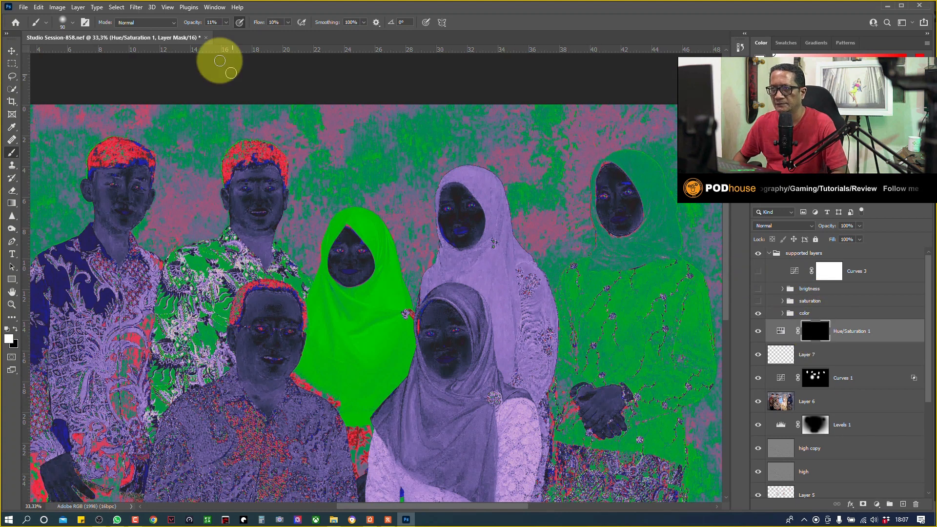
# Set the mask brush to 30% opacity and 37% flow
pyautogui.click(226, 22)
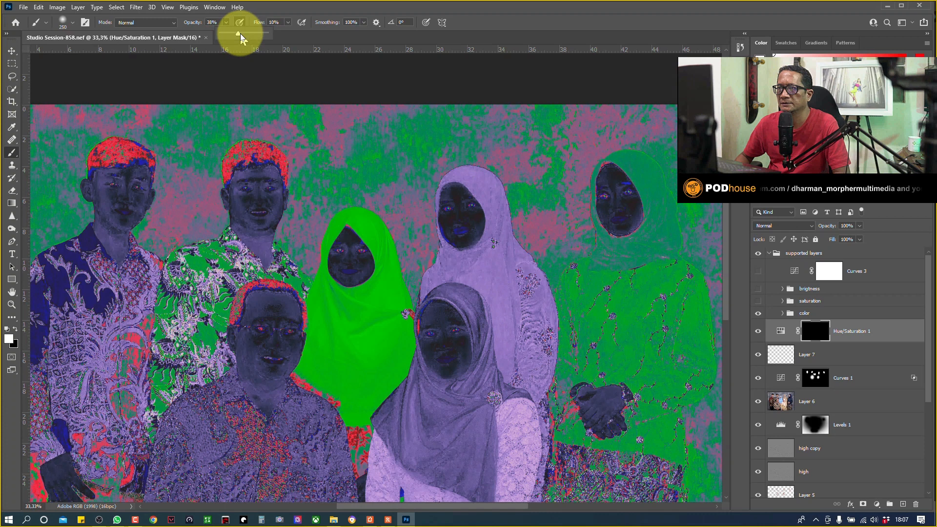
pyautogui.moveTo(241, 34); pyautogui.dragTo(236, 34)
pyautogui.click(288, 22)
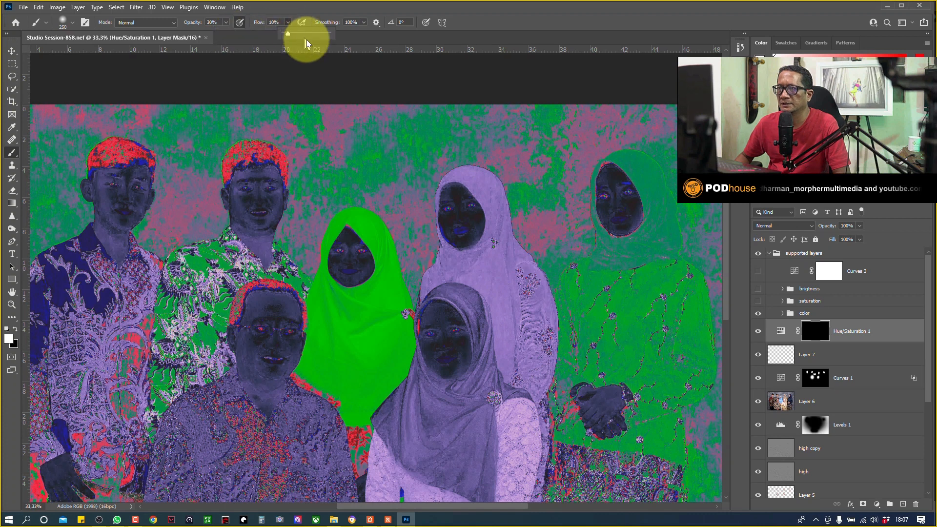
# Paint white with a 200 px brush on the Hue/Saturation 1 mask over the uneven face areas, and hide the color group to check the portrait
pyautogui.click(758, 313)
pyautogui.click(758, 314)
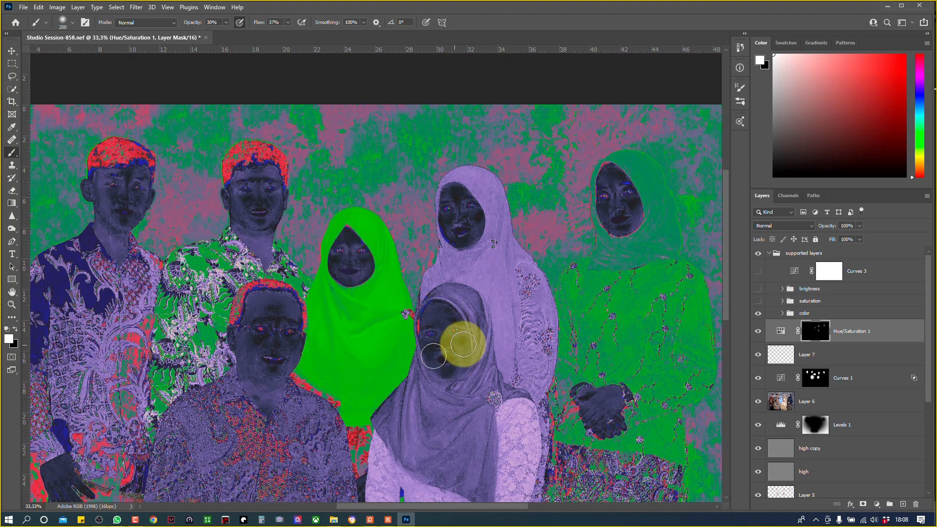
pyautogui.moveTo(463, 344); pyautogui.dragTo(434, 341)
pyautogui.moveTo(281, 306)
pyautogui.mouseDown()
pyautogui.moveTo(299, 333)
pyautogui.moveTo(262, 312)
pyautogui.mouseUp()
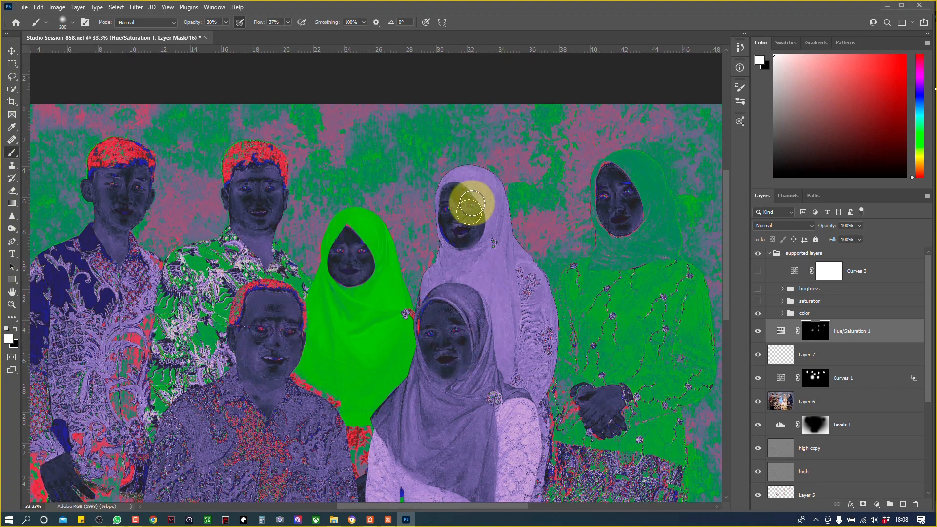
pyautogui.click(757, 312)
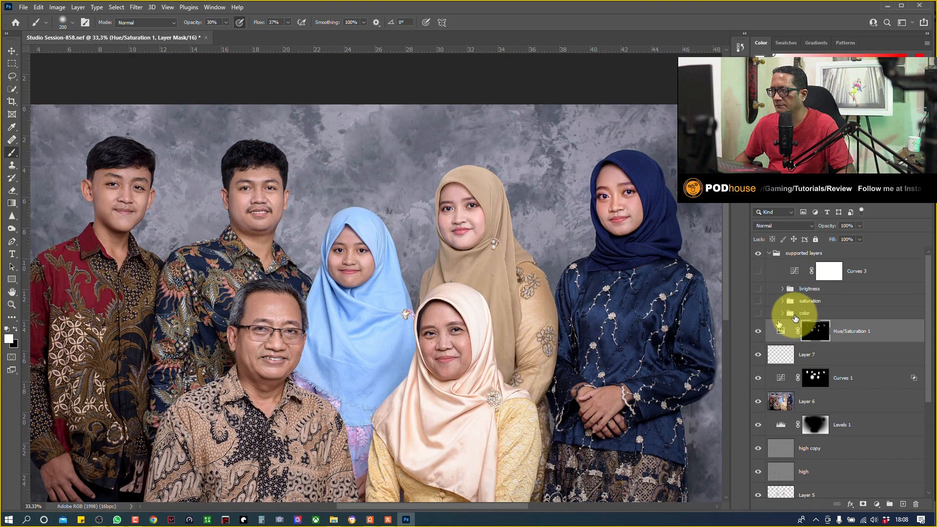
pyautogui.hotkey('ctrl', '-')
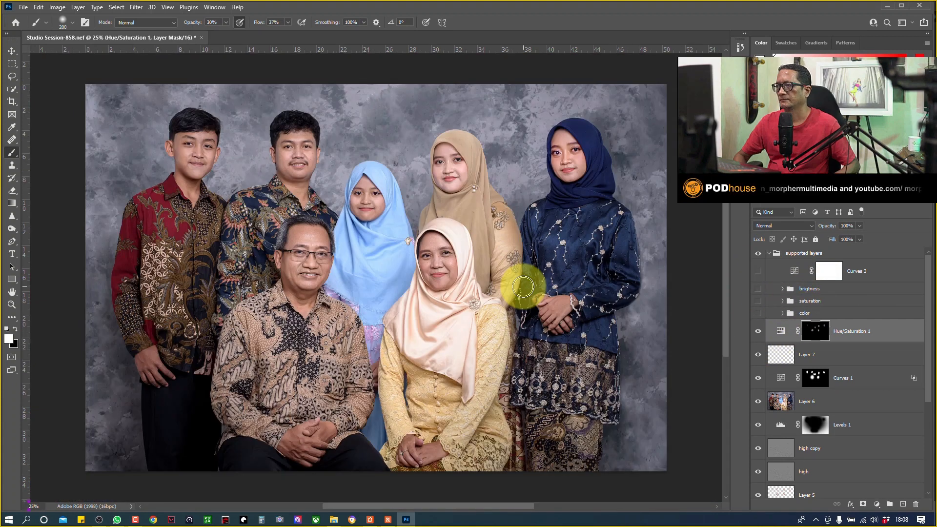